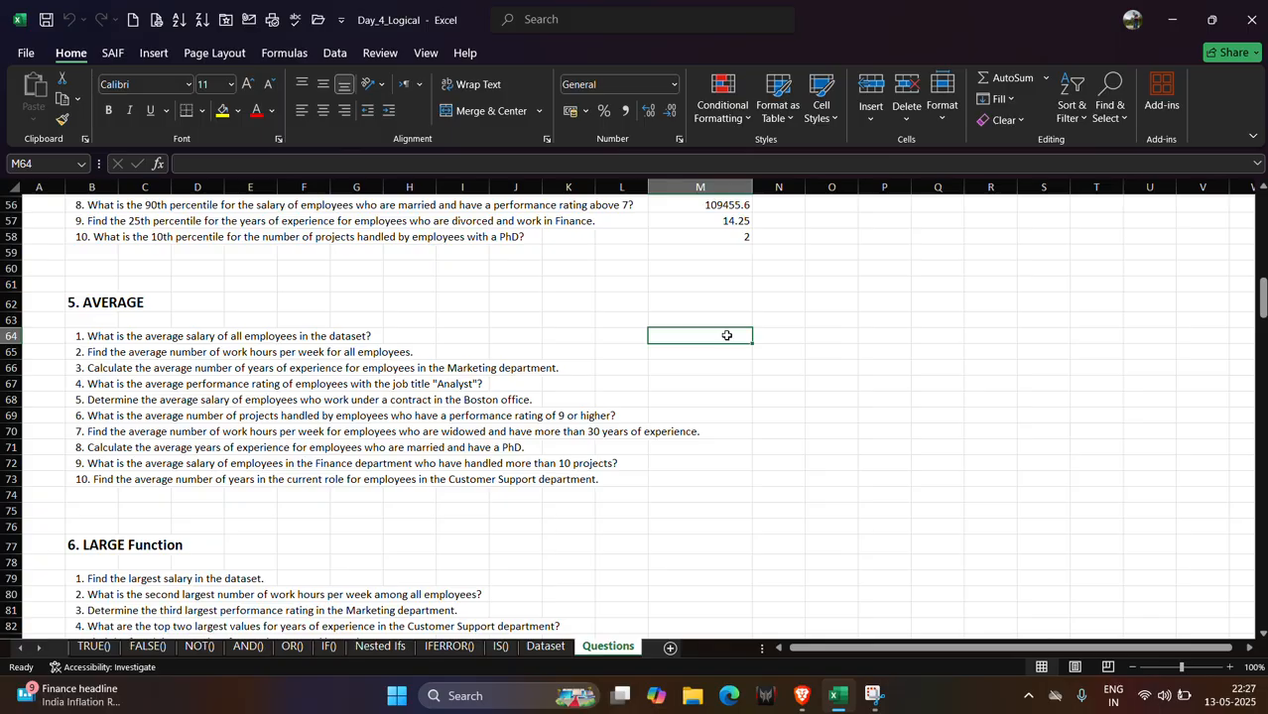
Enter an AVERAGE formula in M64 that averages the Dataset sheet's Salary column, J2:J501.
{"action": "type", "text": "="}
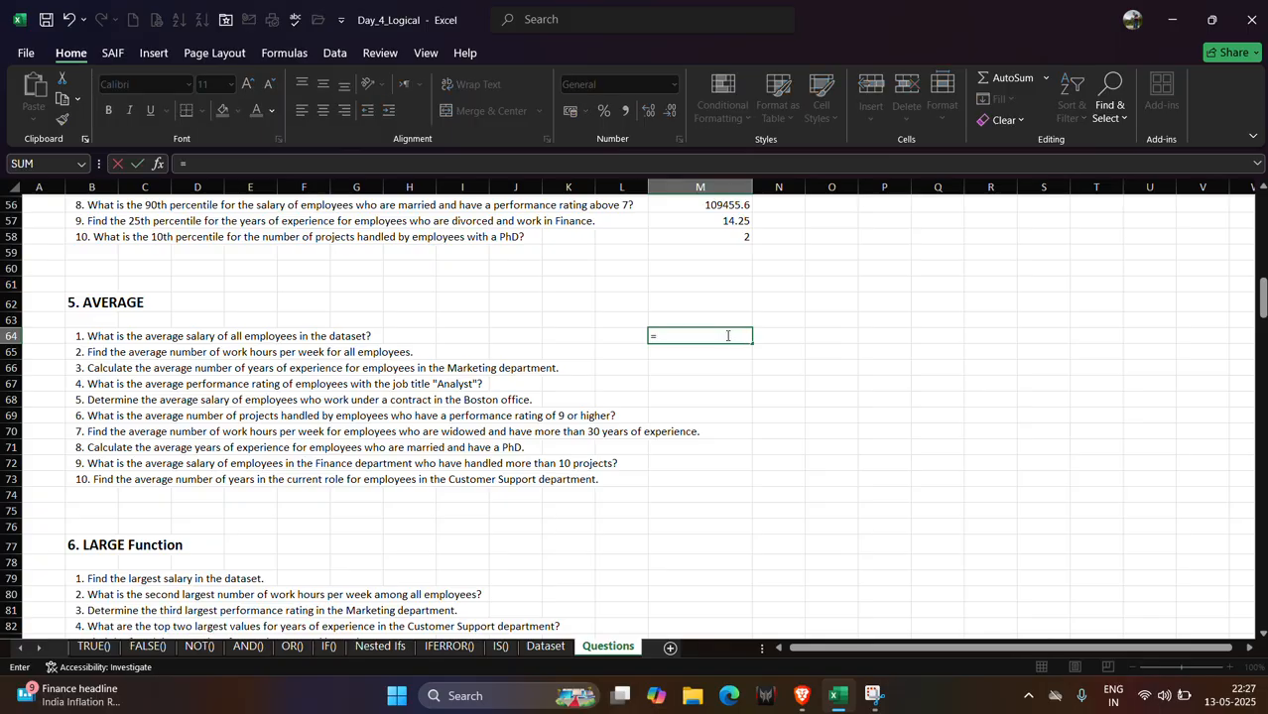
{"action": "type", "text": "ave"}
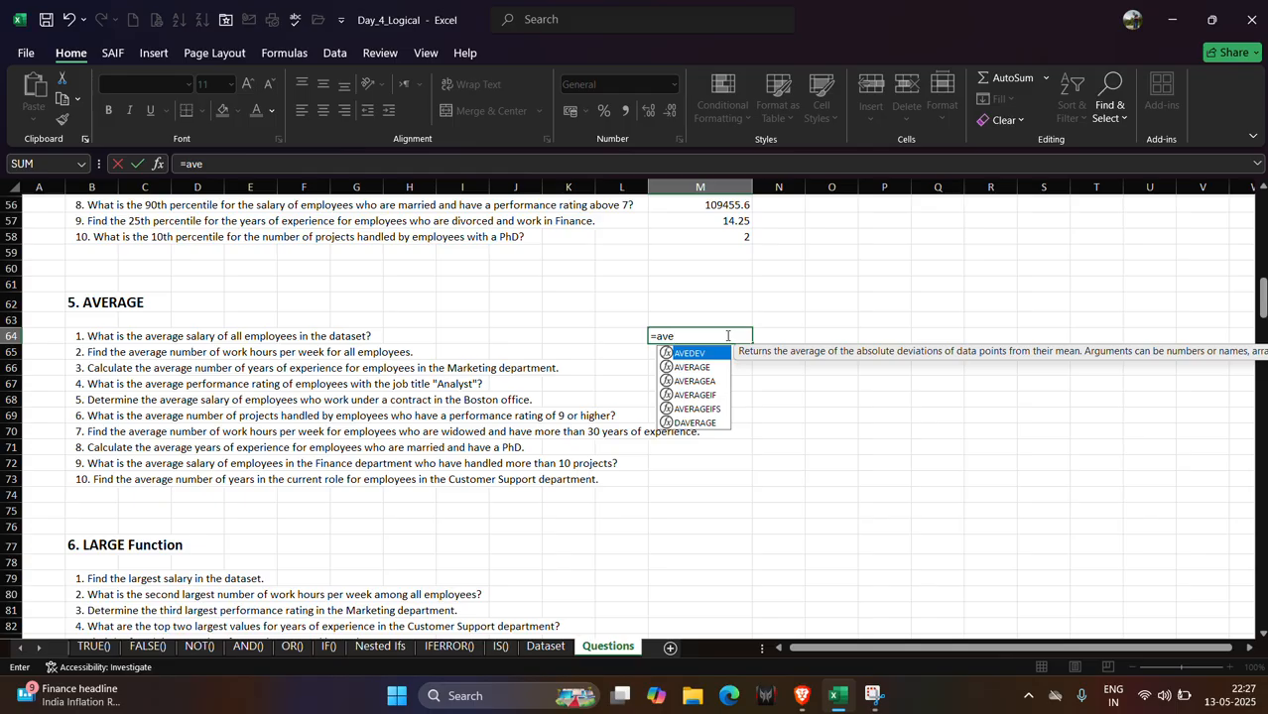
{"action": "type", "text": "r"}
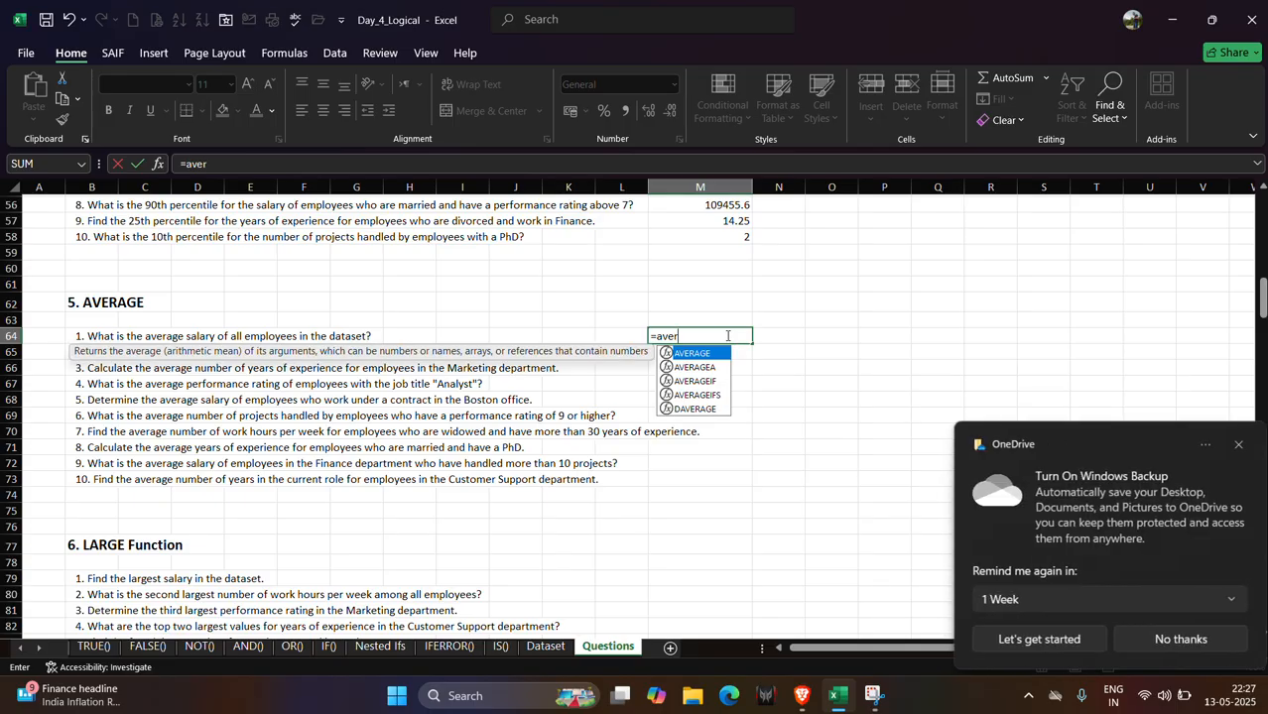
{"action": "left_click", "coordinate": [1236, 444]}
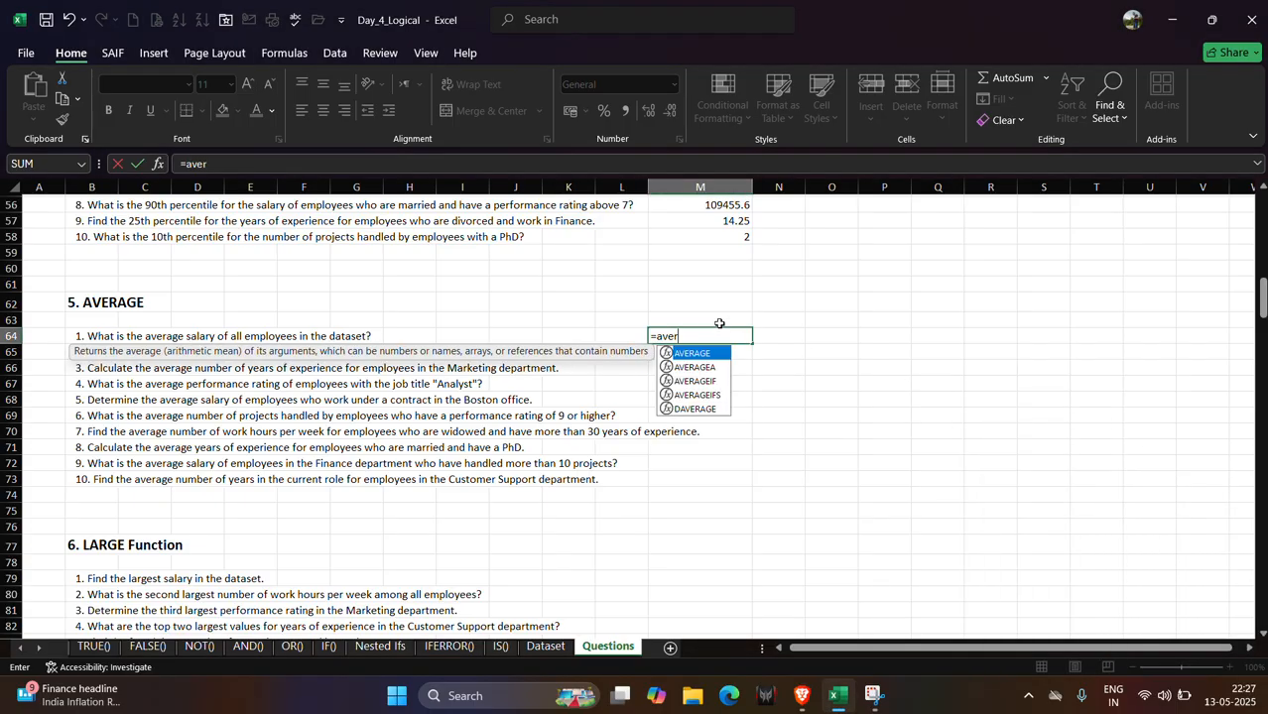
{"action": "key", "text": "Tab"}
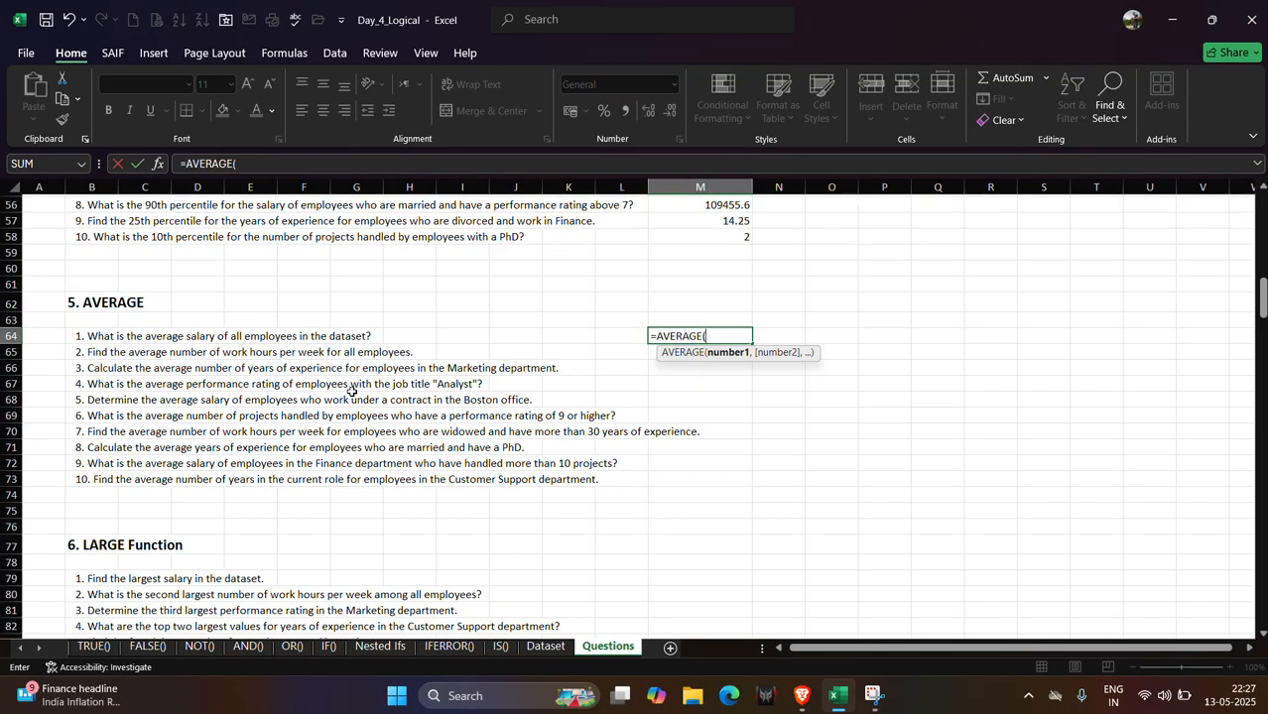
{"action": "left_click", "coordinate": [538, 650]}
{"action": "scroll", "coordinate": [329, 331], "scroll_direction": "up", "scroll_amount": 5}
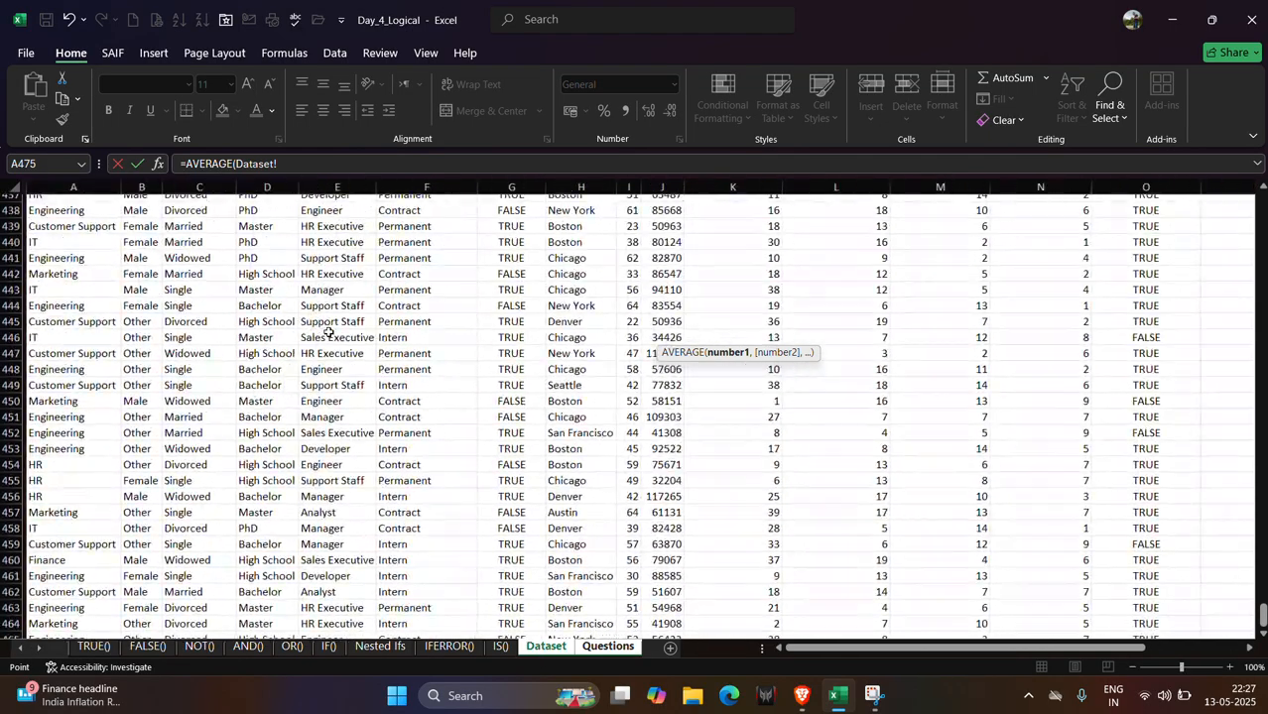
{"action": "scroll", "coordinate": [328, 332], "scroll_direction": "up", "scroll_amount": 20}
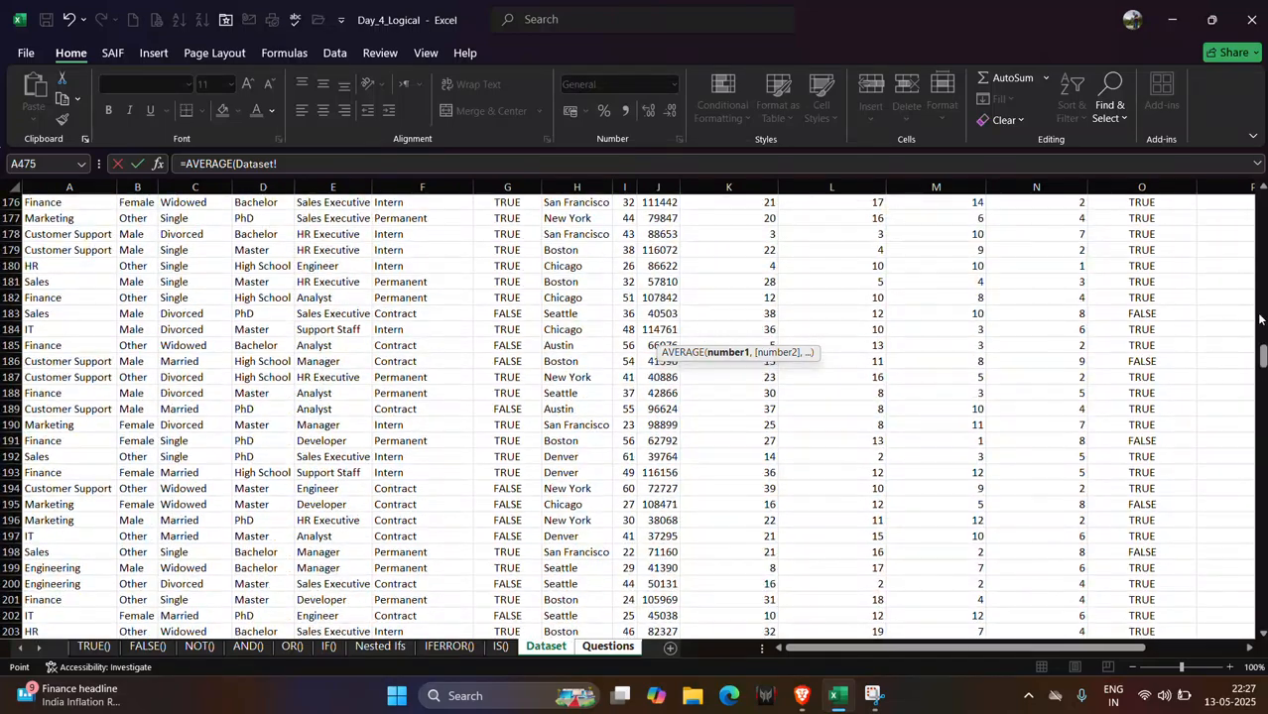
{"action": "left_click_drag", "start_coordinate": [1262, 357], "coordinate": [1262, 204]}
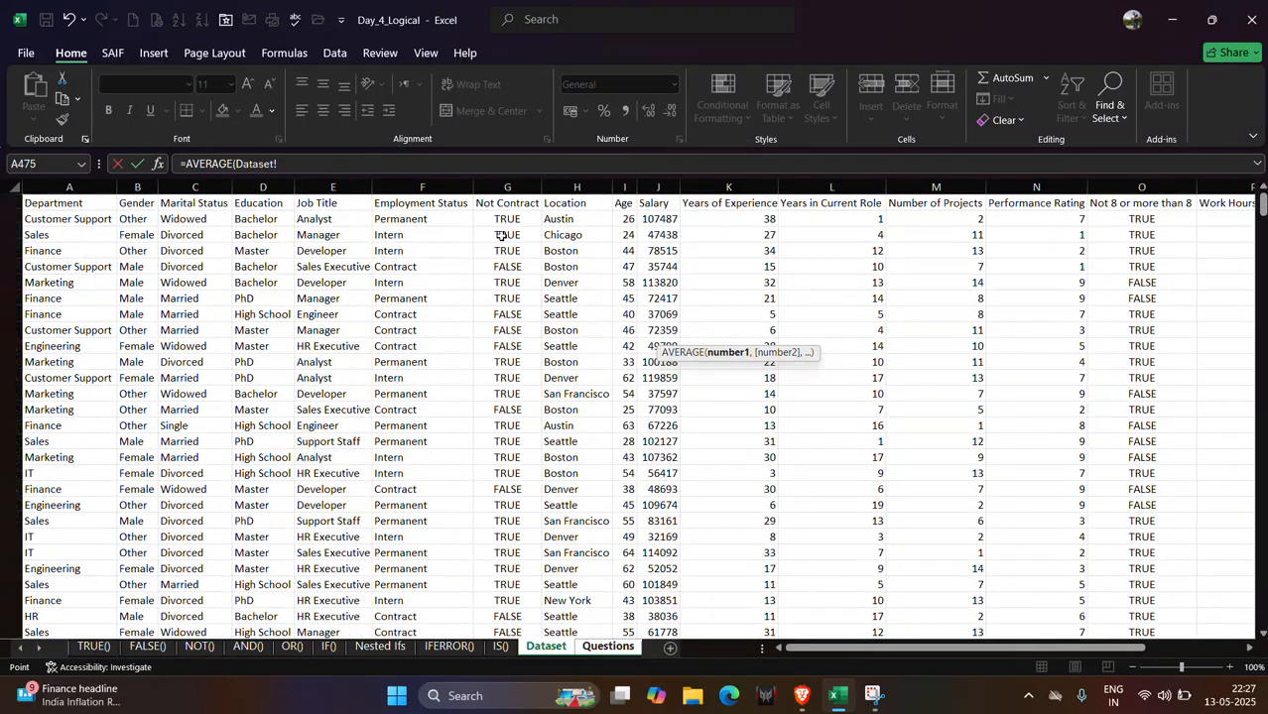
{"action": "left_click", "coordinate": [650, 219]}
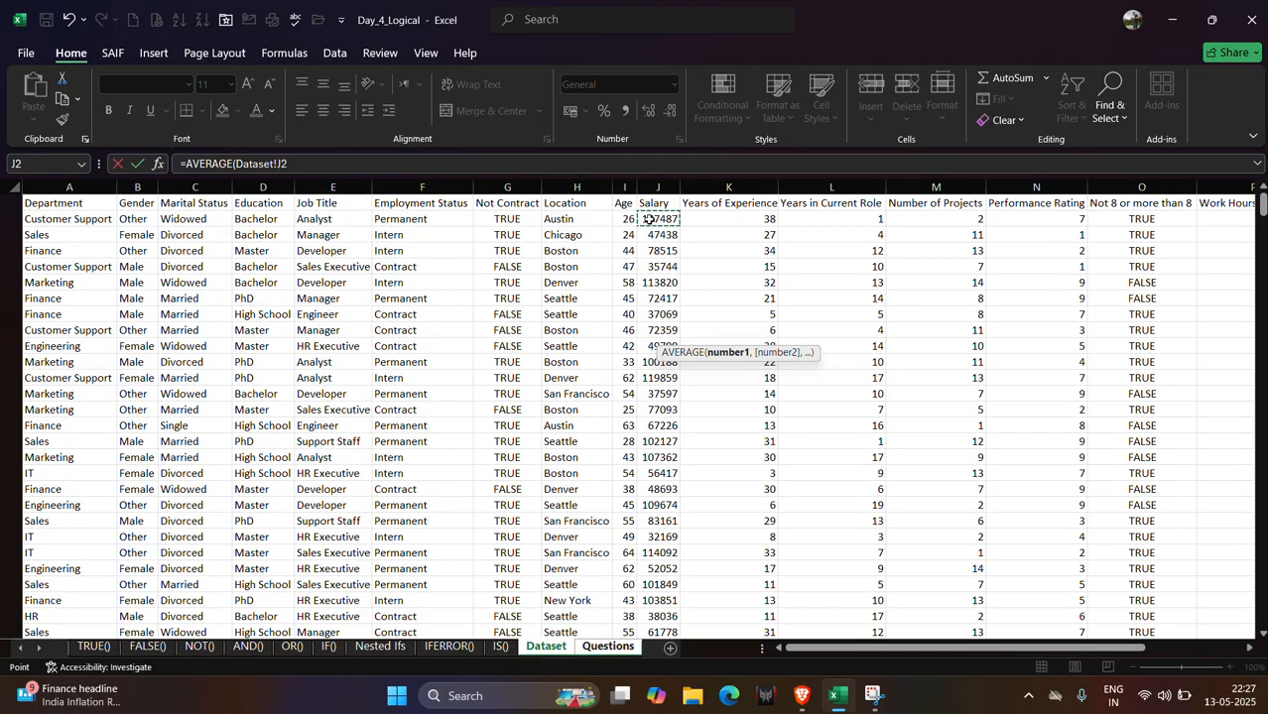
{"action": "key", "text": "super+Down"}
{"action": "key", "text": "super+Up"}
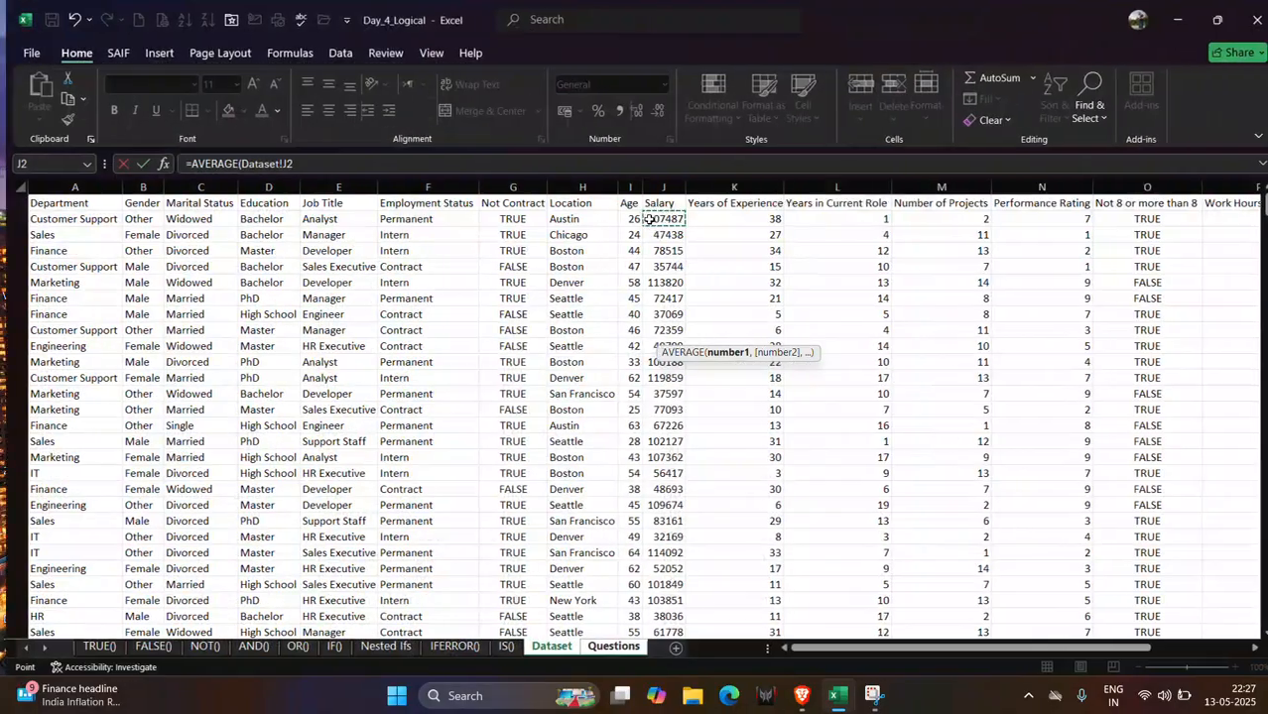
{"action": "key", "text": "ctrl+shift+Down"}
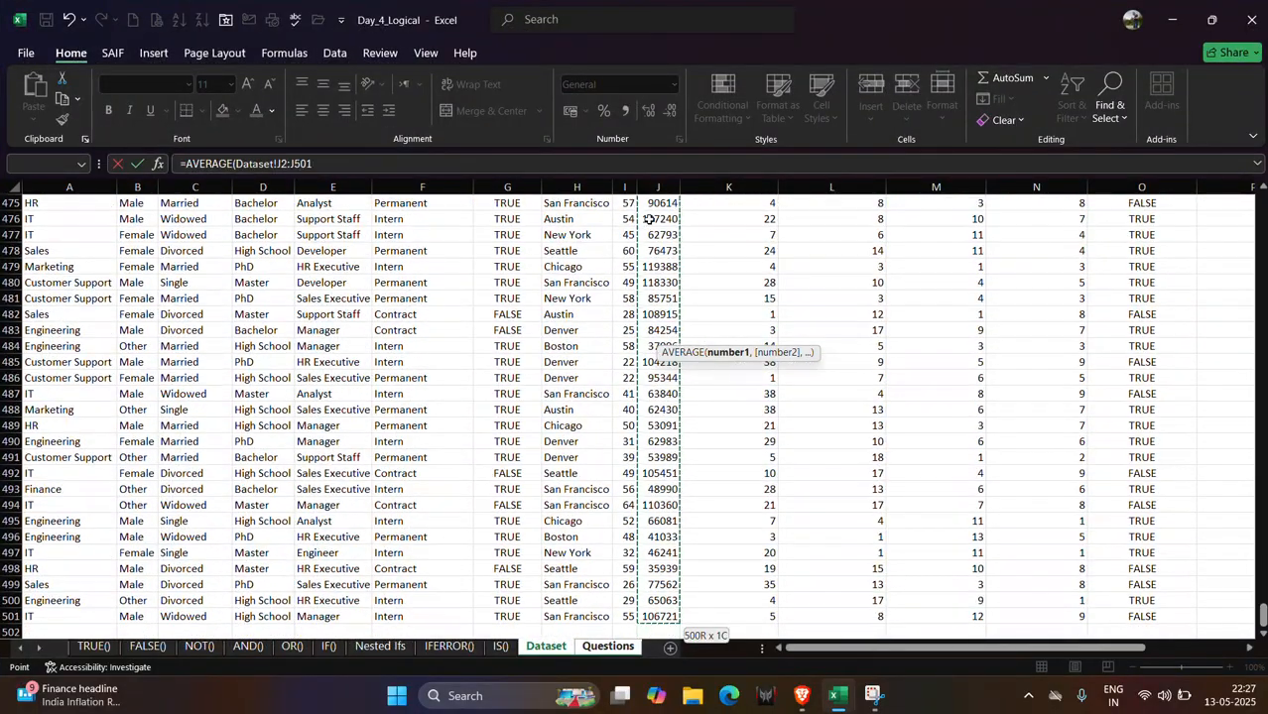
{"action": "type", "text": ")"}
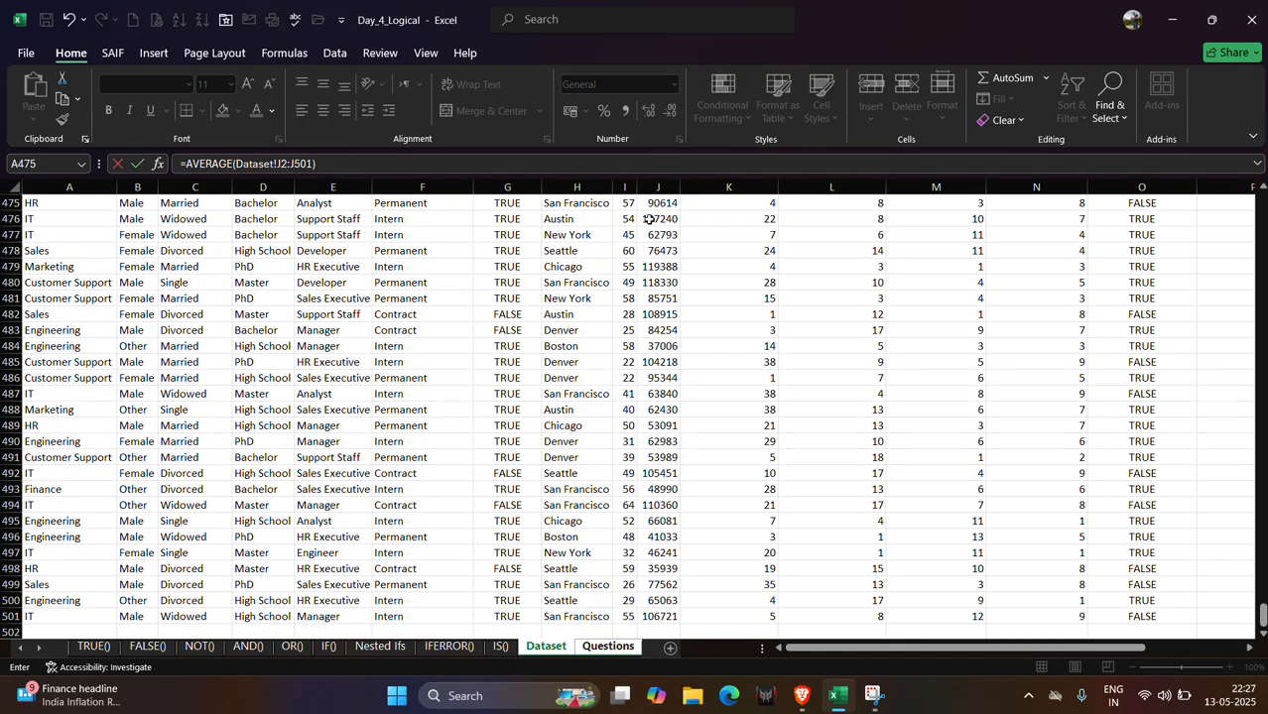
{"action": "key", "text": "Return"}
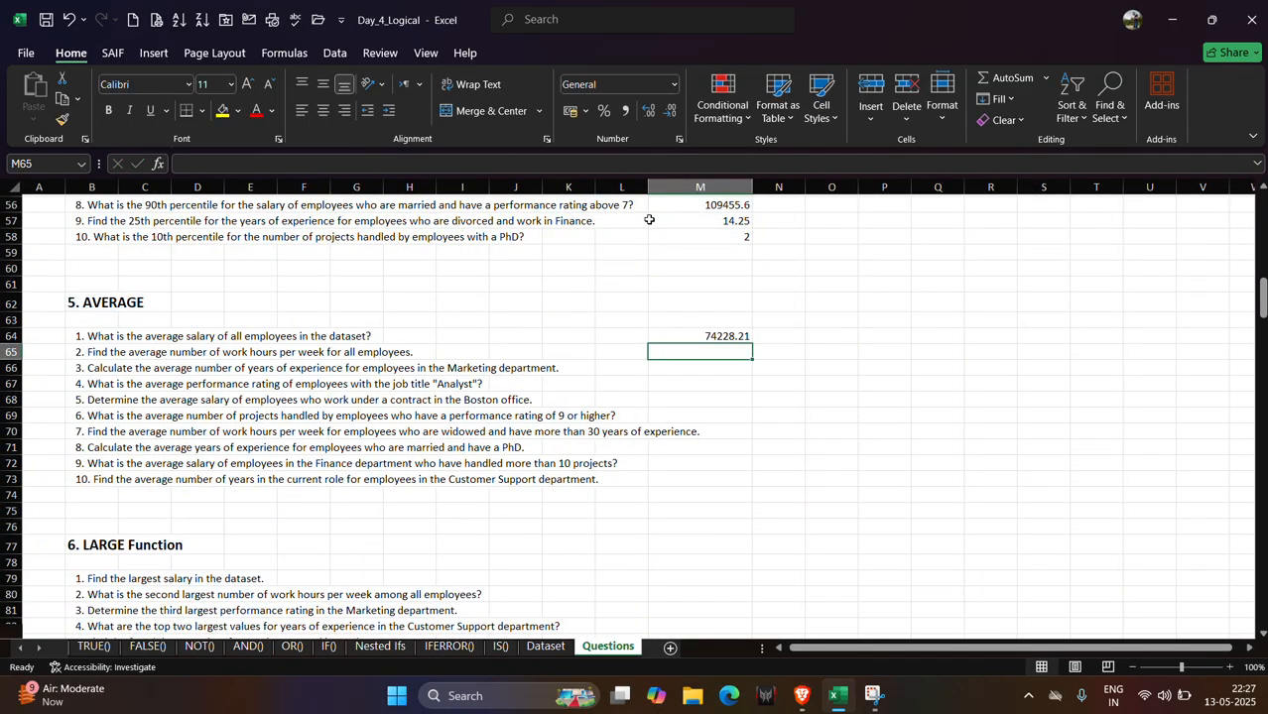
{"action": "key", "text": "shift+Right"}
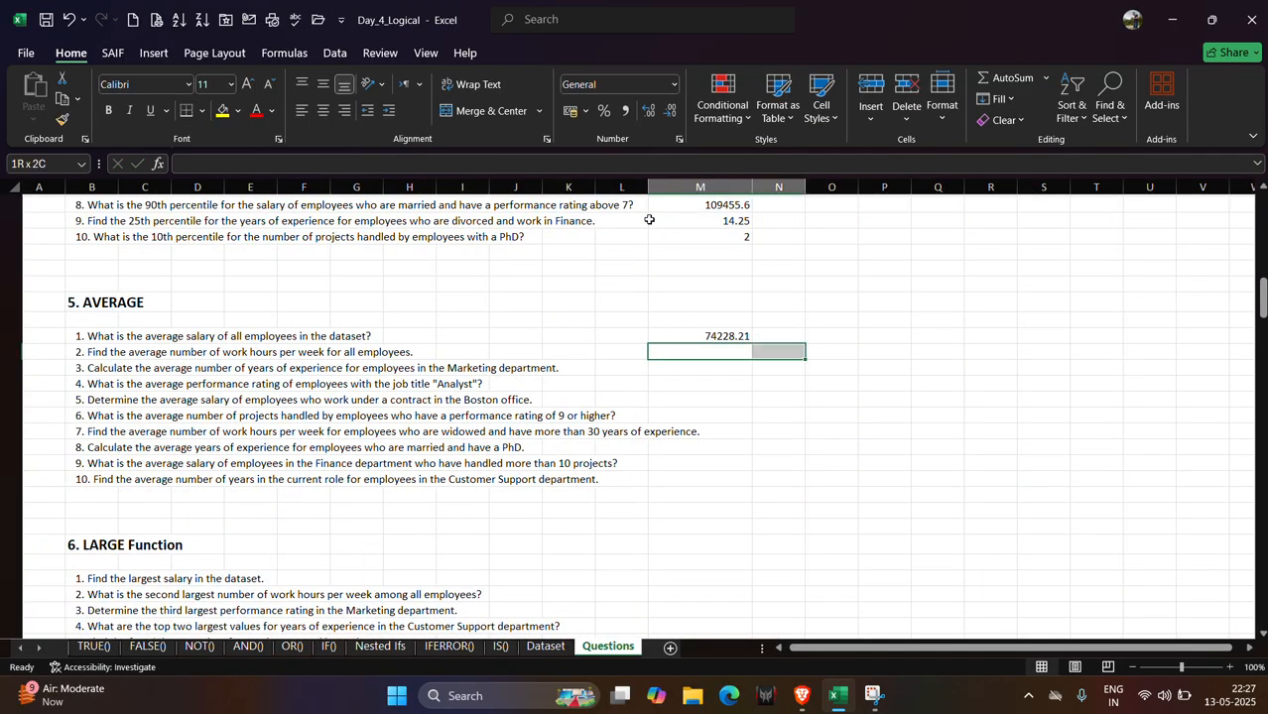
{"action": "left_click", "coordinate": [718, 354]}
{"action": "key", "text": "XF86MonBrightnessDown"}
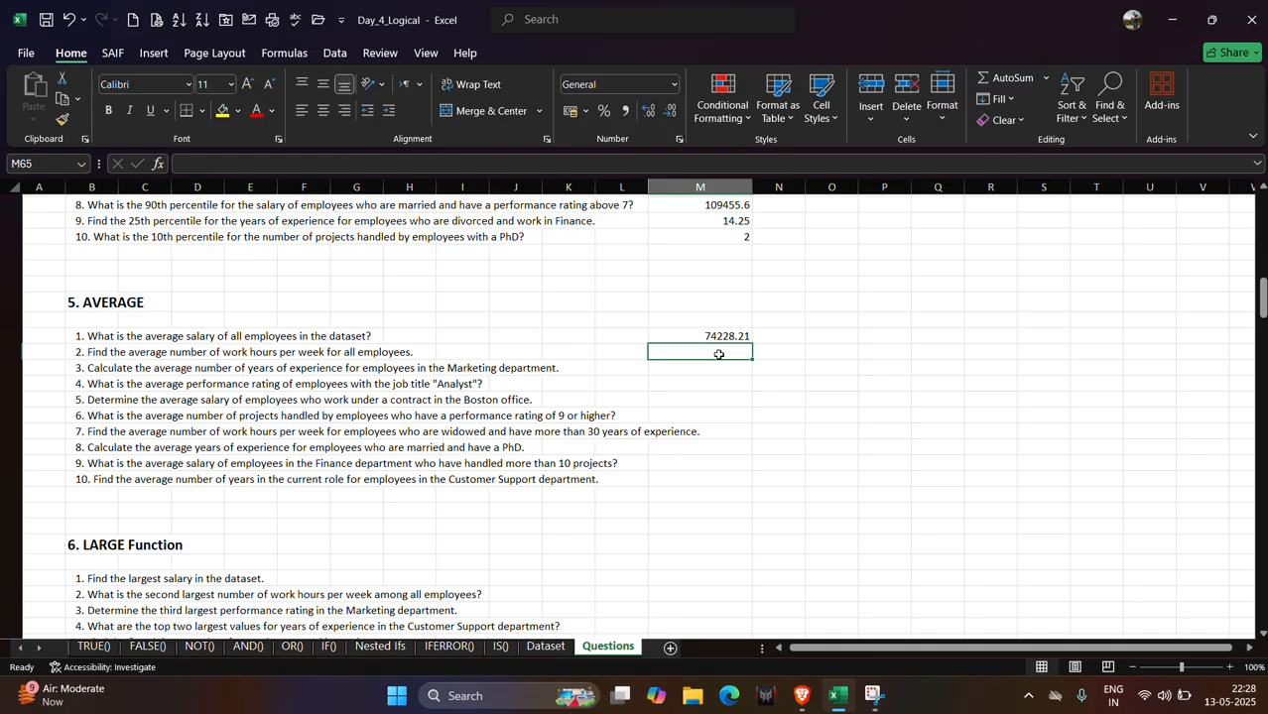
Enter an AVERAGE formula in M65 over the Dataset sheet's Work Hours Per Week column, P2:P501.
{"action": "type", "text": "=ave"}
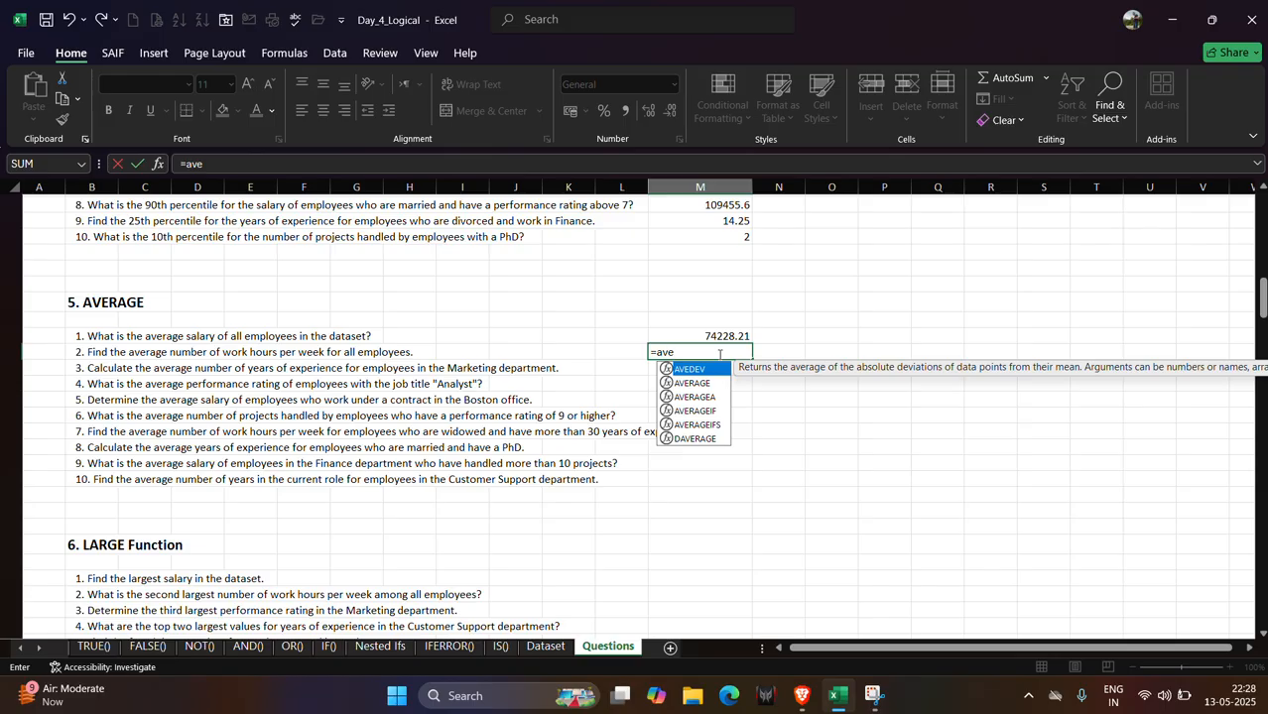
{"action": "key", "text": "Down"}
{"action": "key", "text": "Tab"}
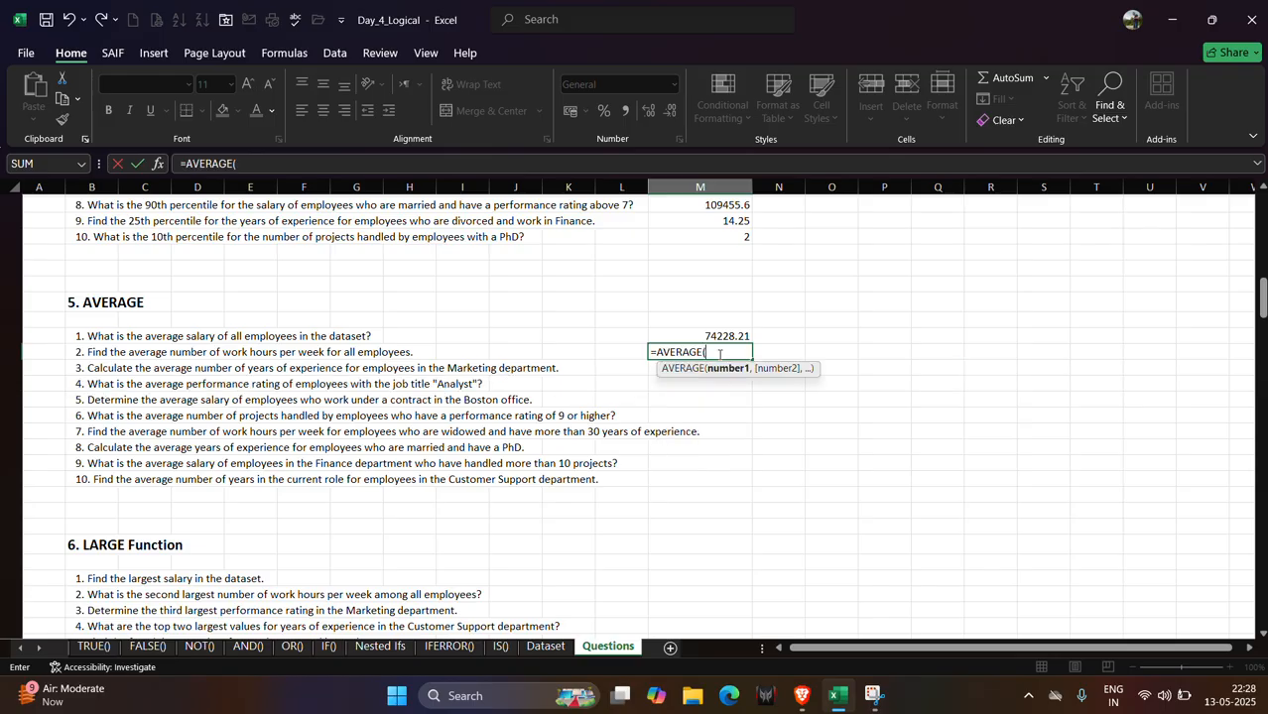
{"action": "left_click", "coordinate": [546, 651]}
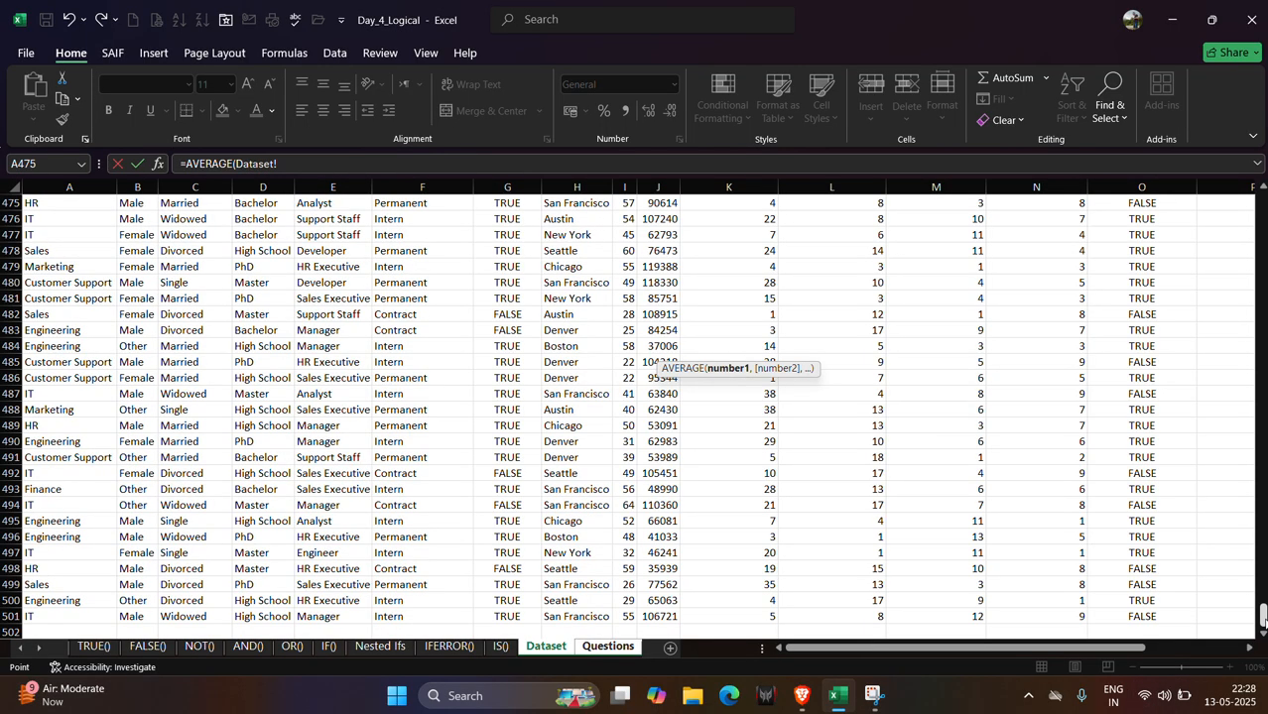
{"action": "left_click_drag", "start_coordinate": [1262, 612], "coordinate": [1248, 119]}
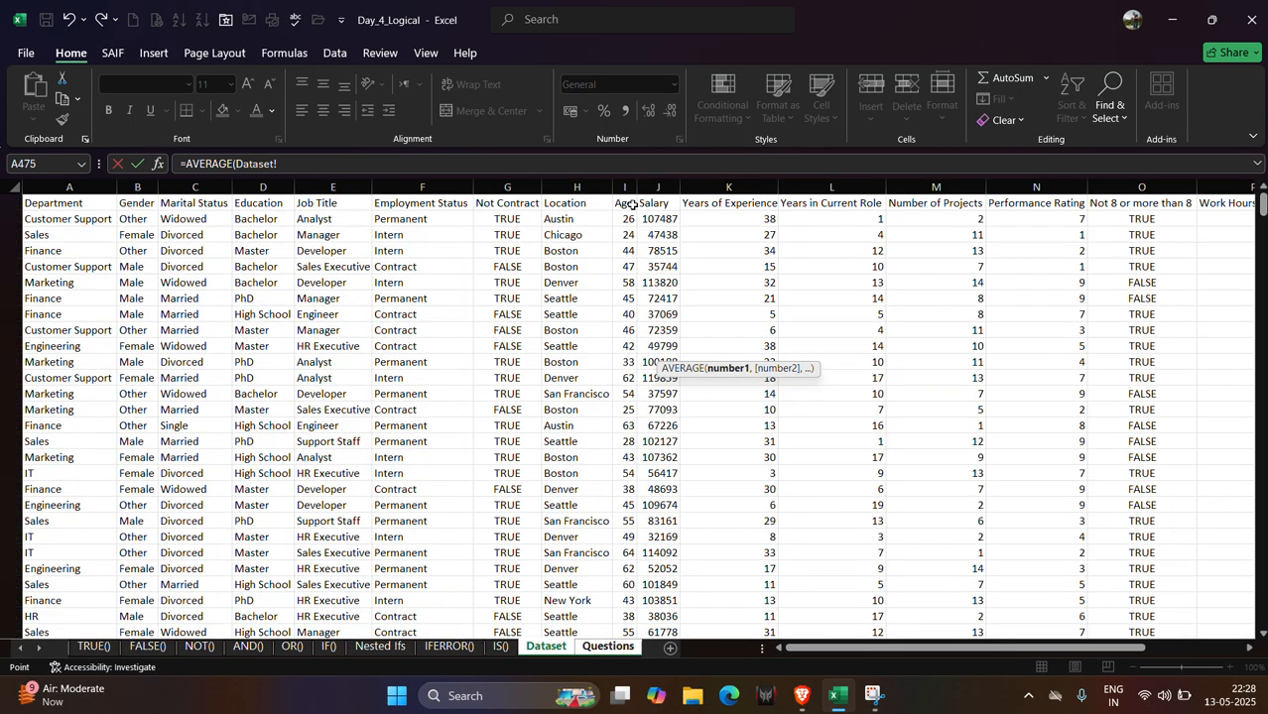
{"action": "scroll", "coordinate": [906, 279], "scroll_direction": "right", "scroll_amount": 5}
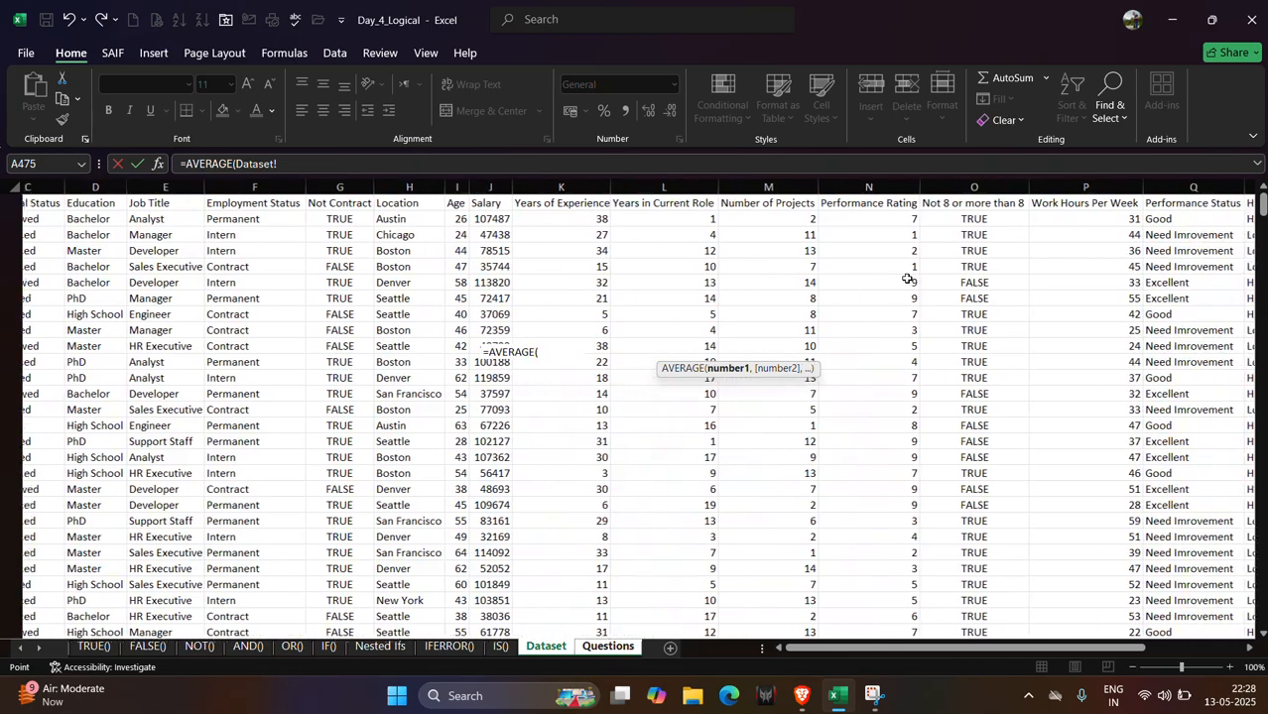
{"action": "left_click", "coordinate": [981, 222]}
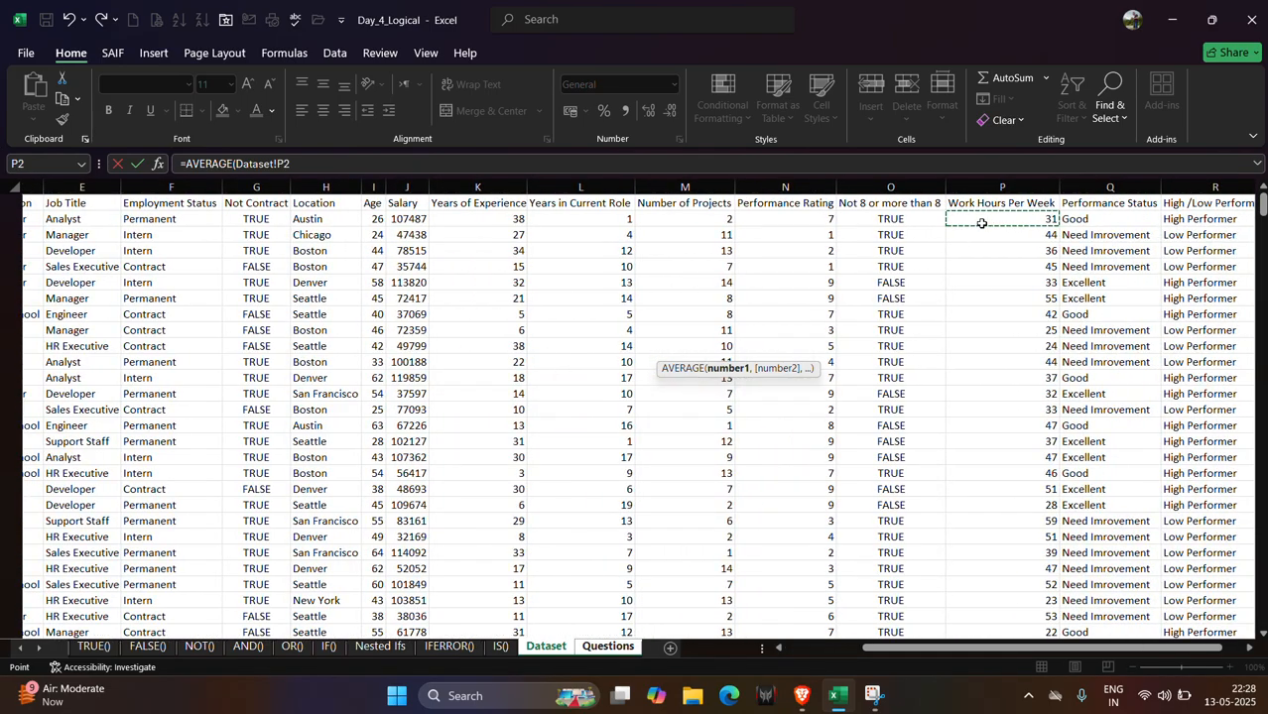
{"action": "key", "text": "ctrl+shift+Down"}
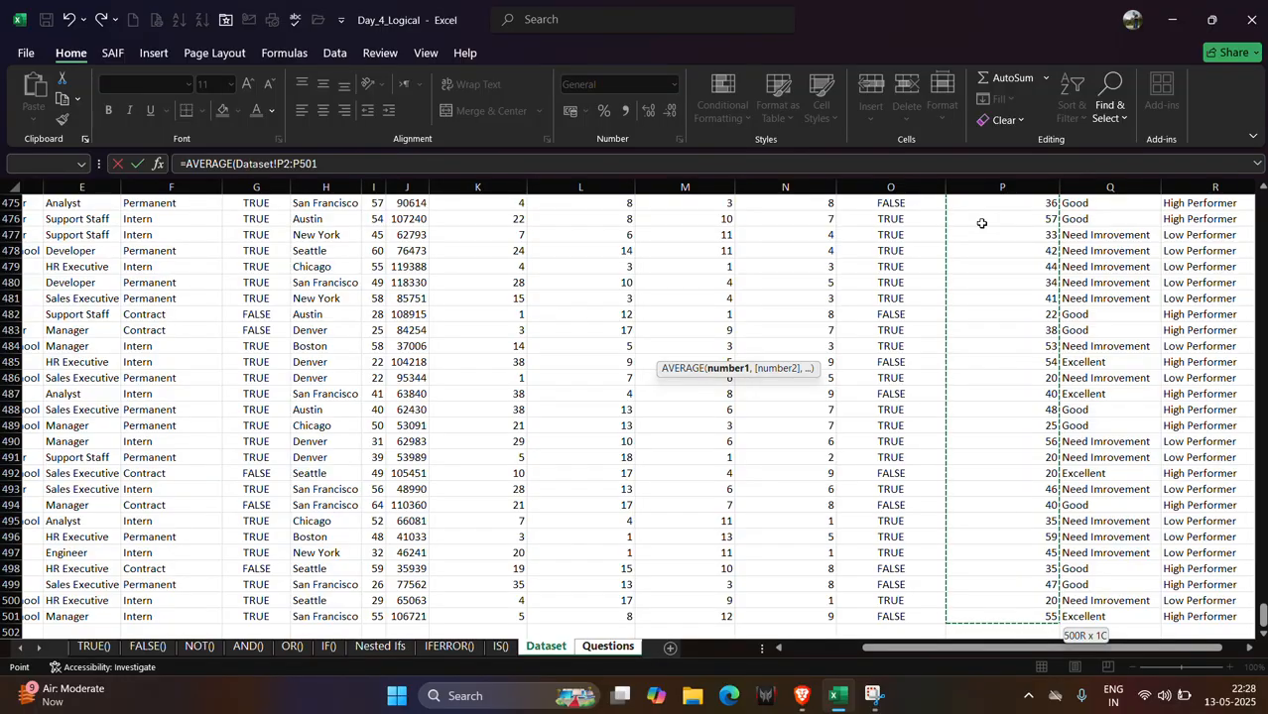
{"action": "type", "text": ")"}
{"action": "key", "text": "Return"}
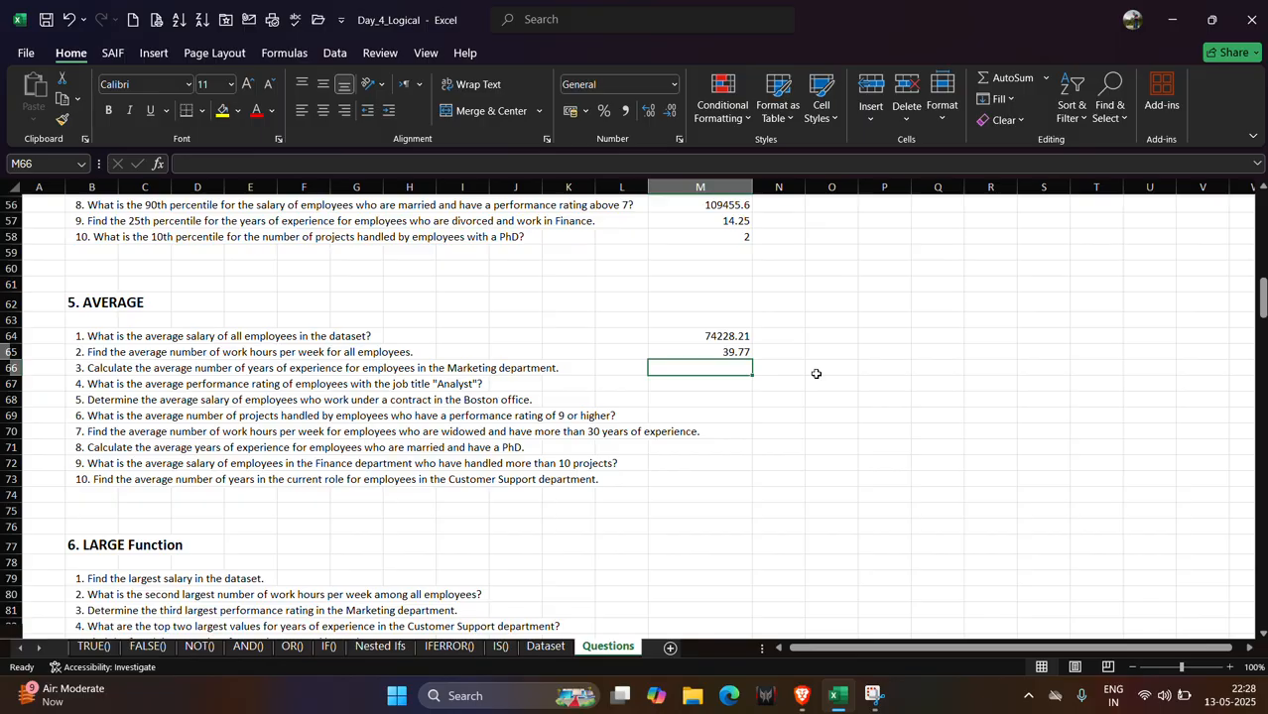
Start an AVERAGEIF formula in M66 using the Dataset Department column A2:A501 as range and the Marketing cell Dataset!A488 as criteria.
{"action": "type", "text": "="}
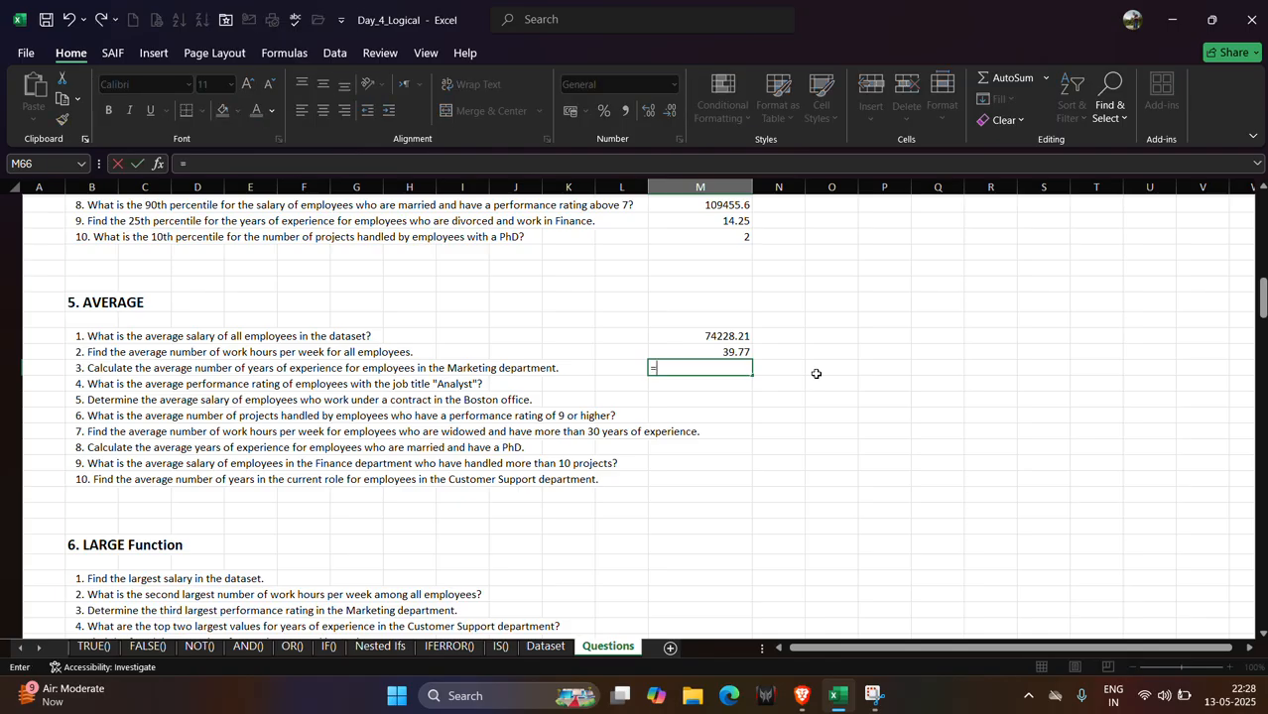
{"action": "type", "text": "ave"}
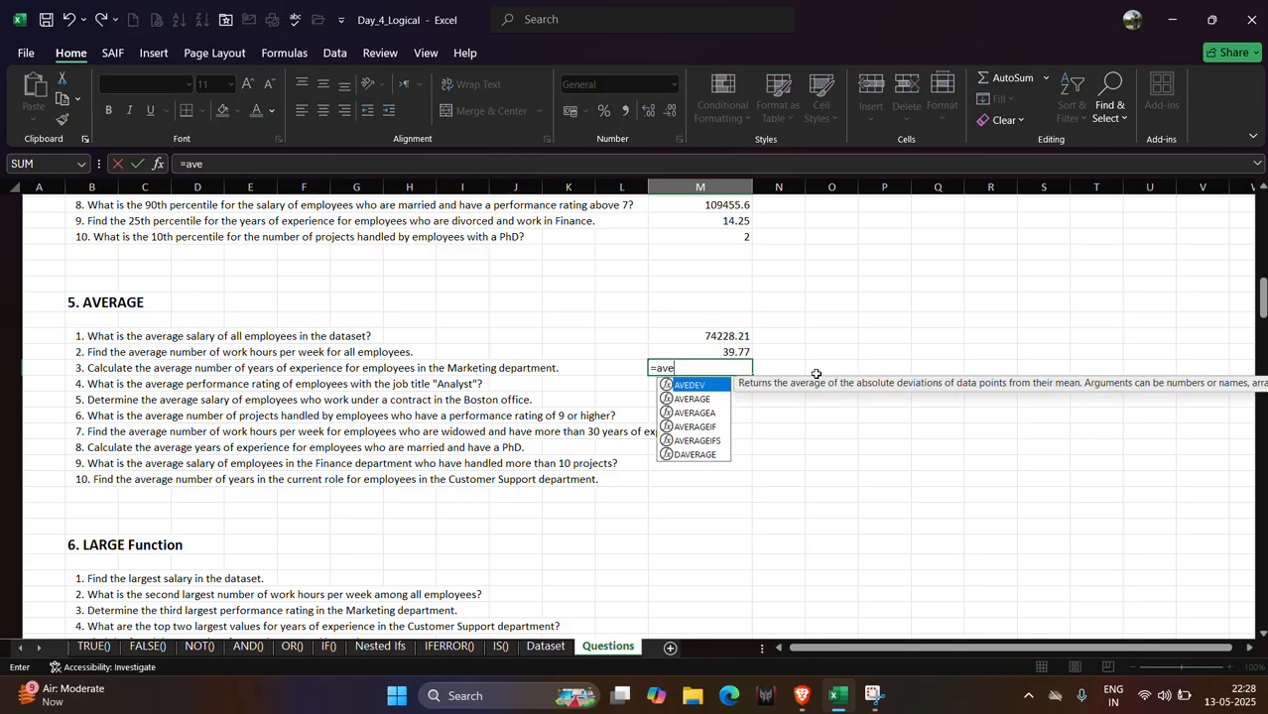
{"action": "key", "text": "Down"}
{"action": "key", "text": "Down"}
{"action": "key", "text": "Down"}
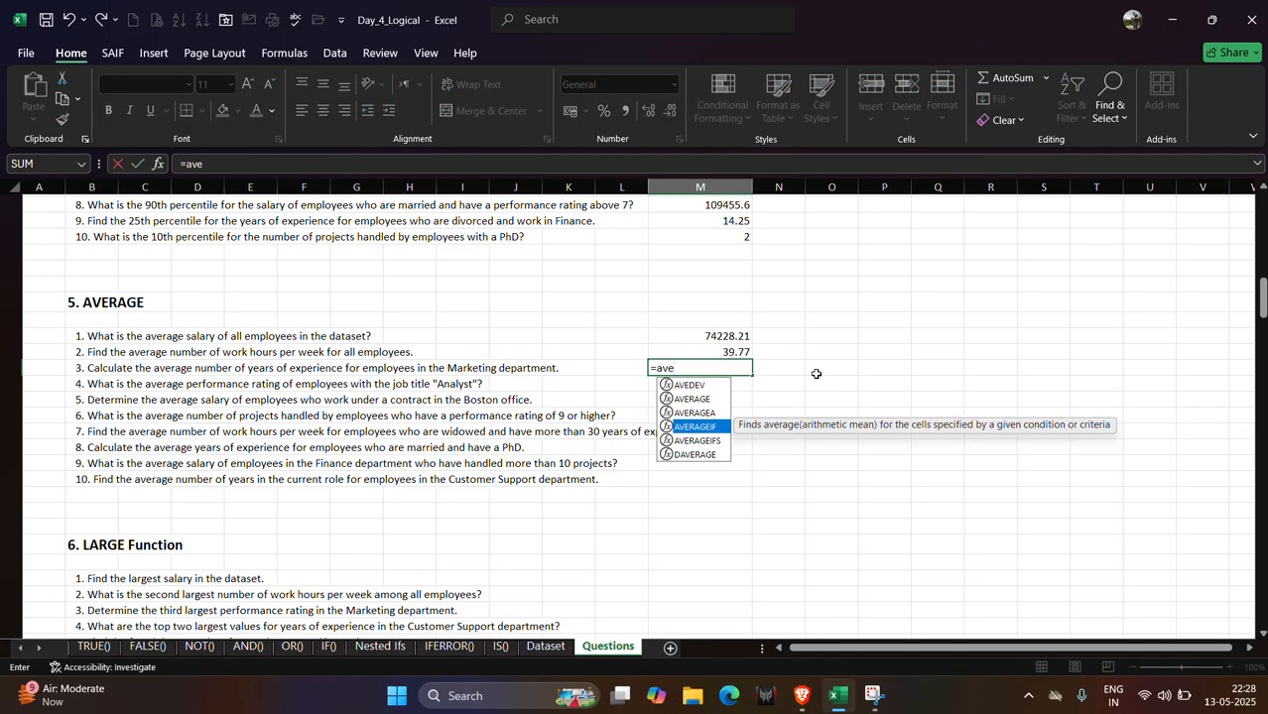
{"action": "key", "text": "Tab"}
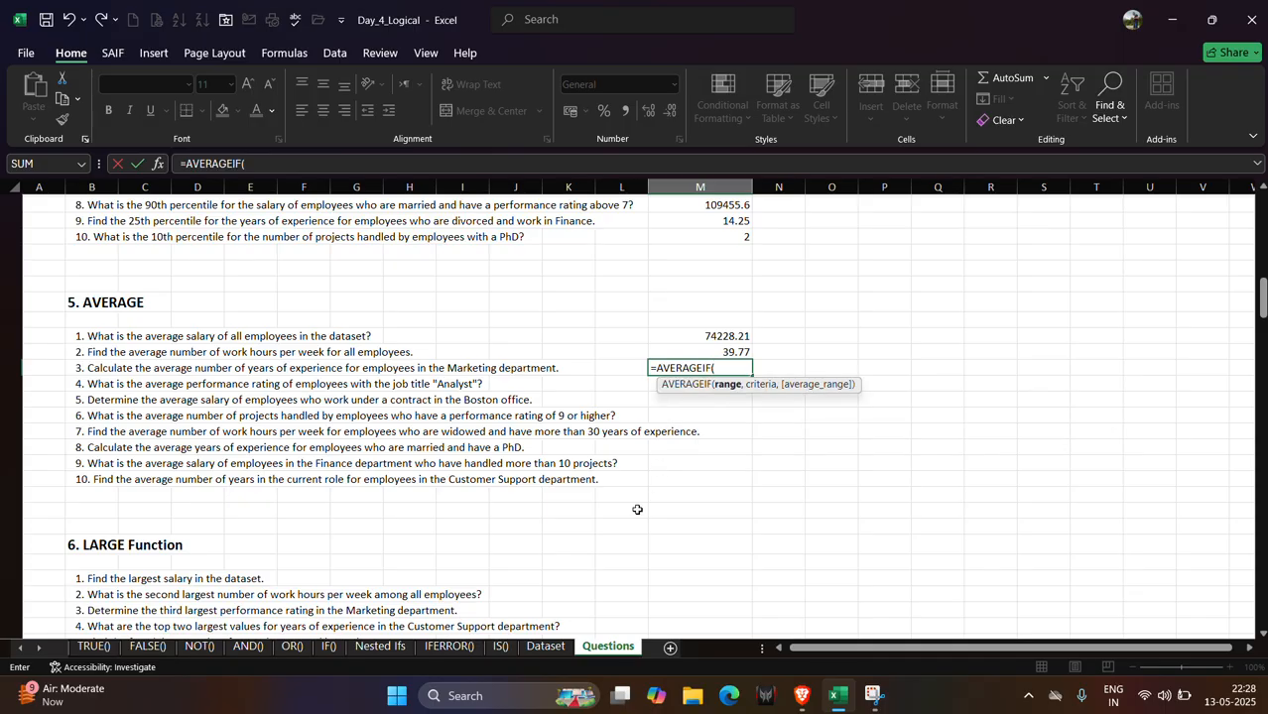
{"action": "left_click", "coordinate": [558, 646]}
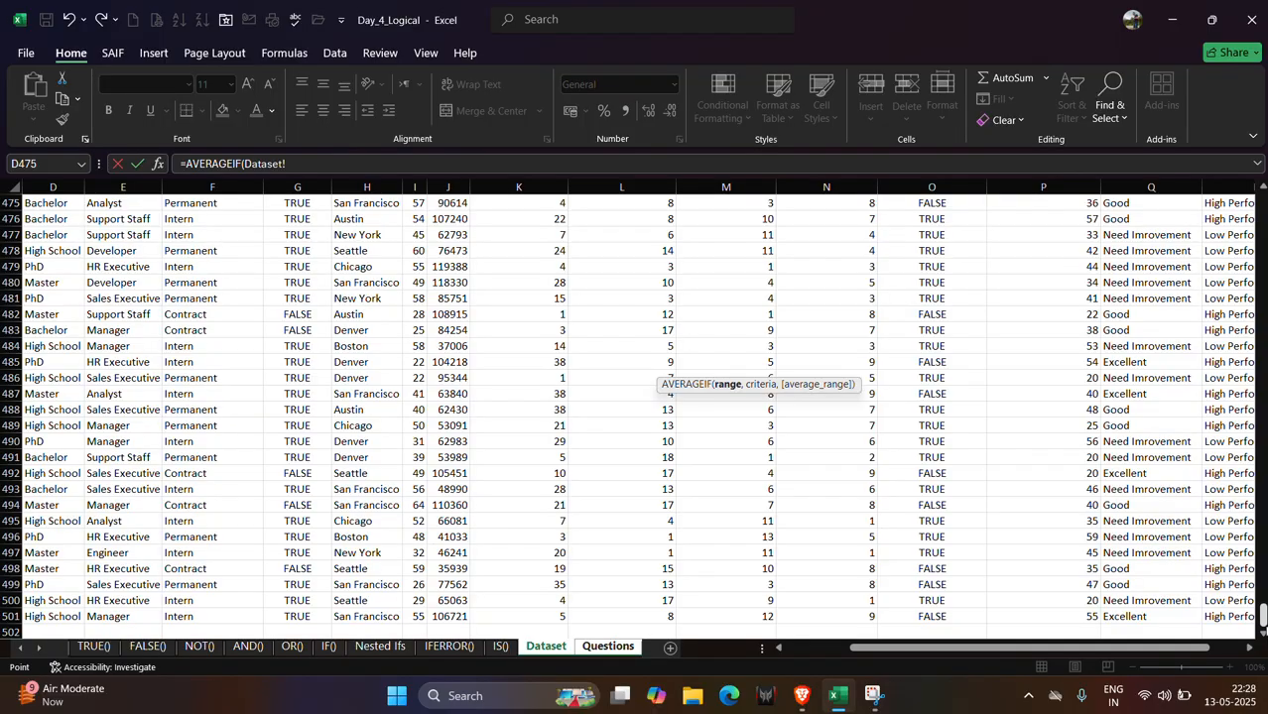
{"action": "left_click_drag", "start_coordinate": [1262, 617], "coordinate": [1262, 196]}
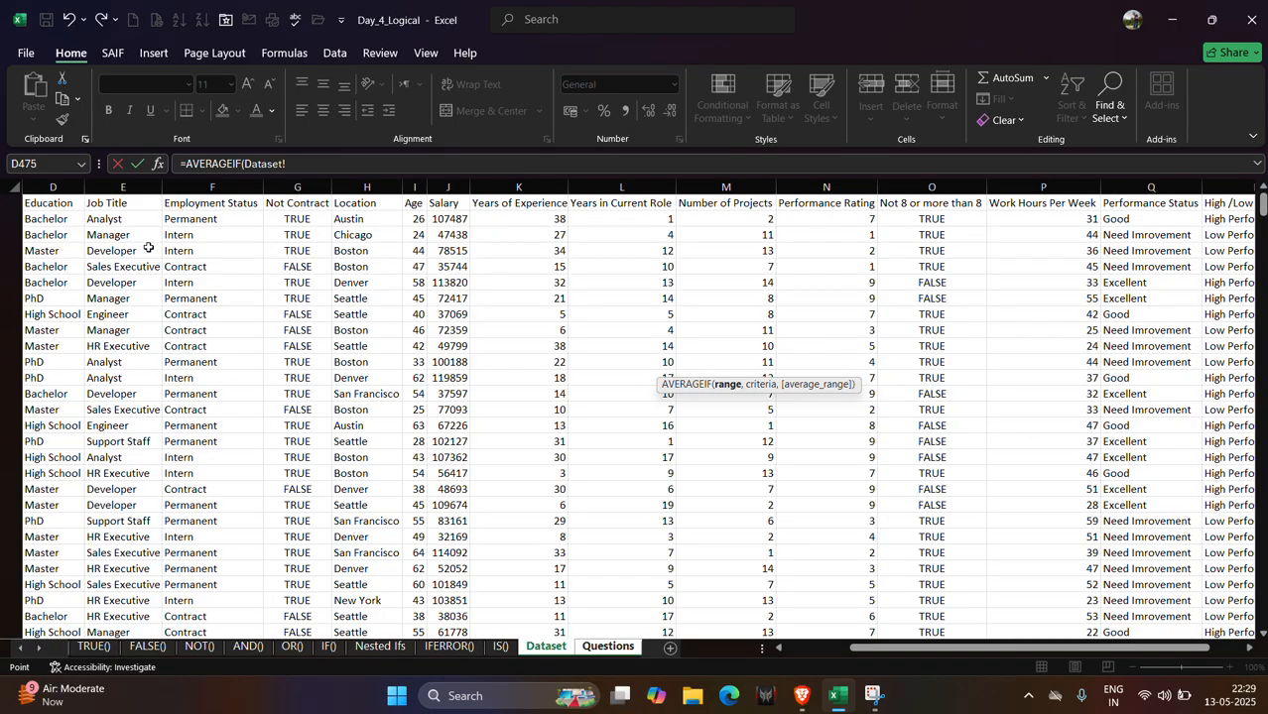
{"action": "scroll", "coordinate": [108, 228], "scroll_direction": "left", "scroll_amount": 3}
{"action": "left_click", "coordinate": [92, 218]}
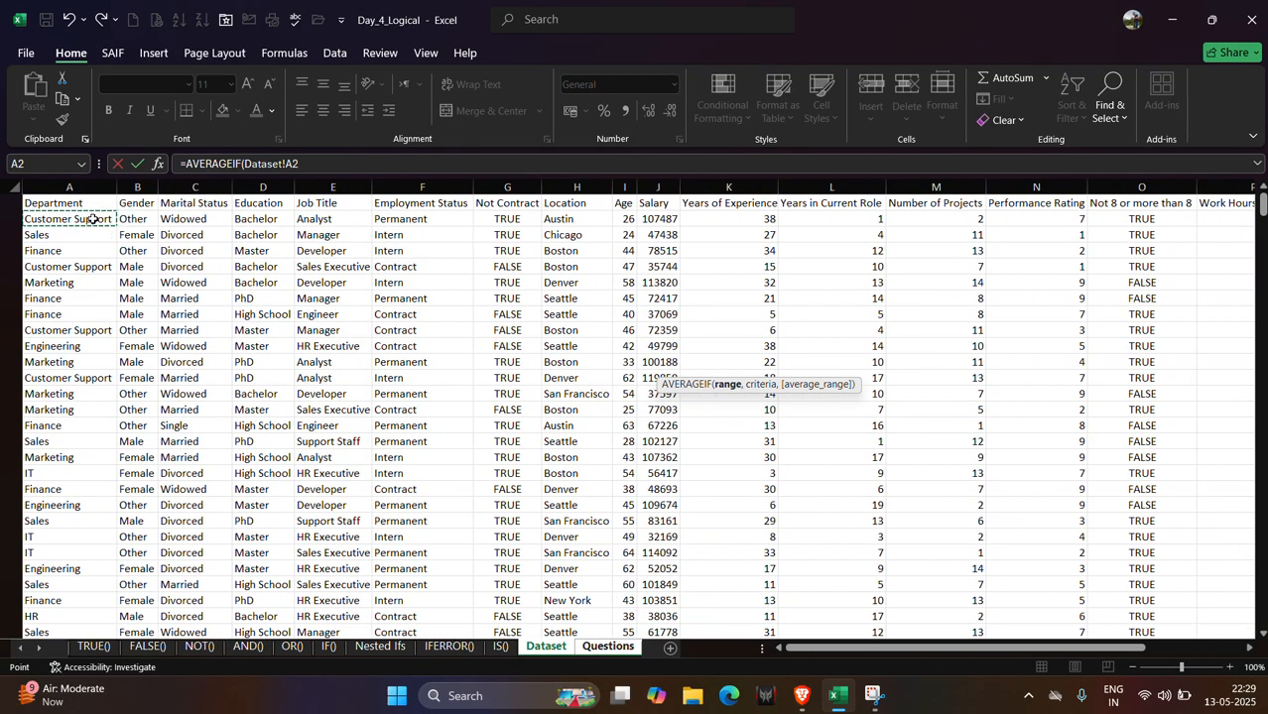
{"action": "key", "text": "ctrl+shift+Down"}
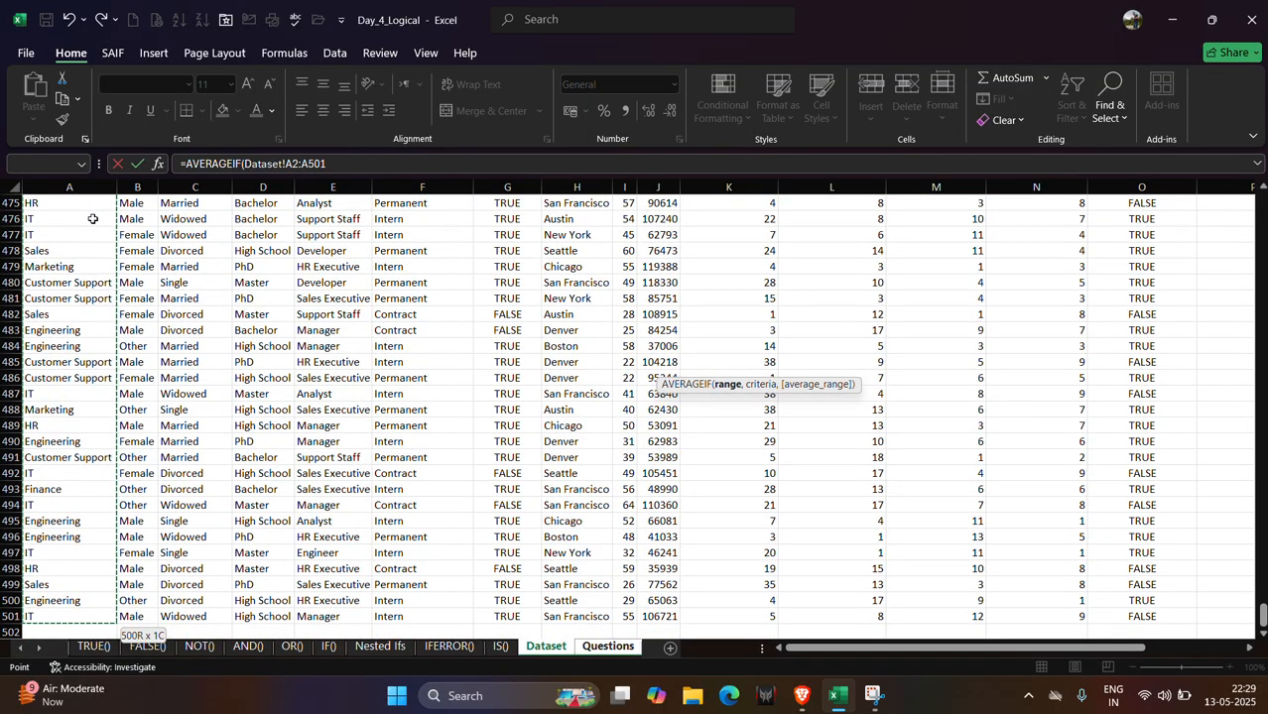
{"action": "type", "text": ","}
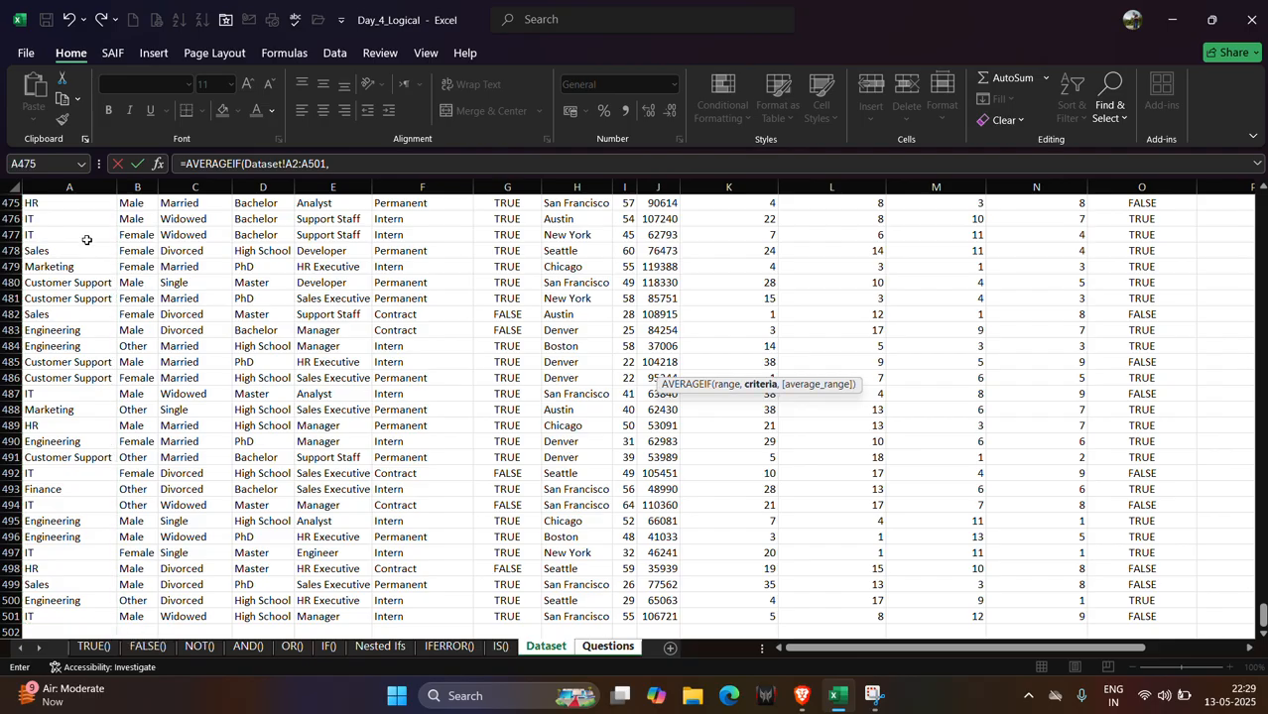
{"action": "left_click", "coordinate": [49, 413]}
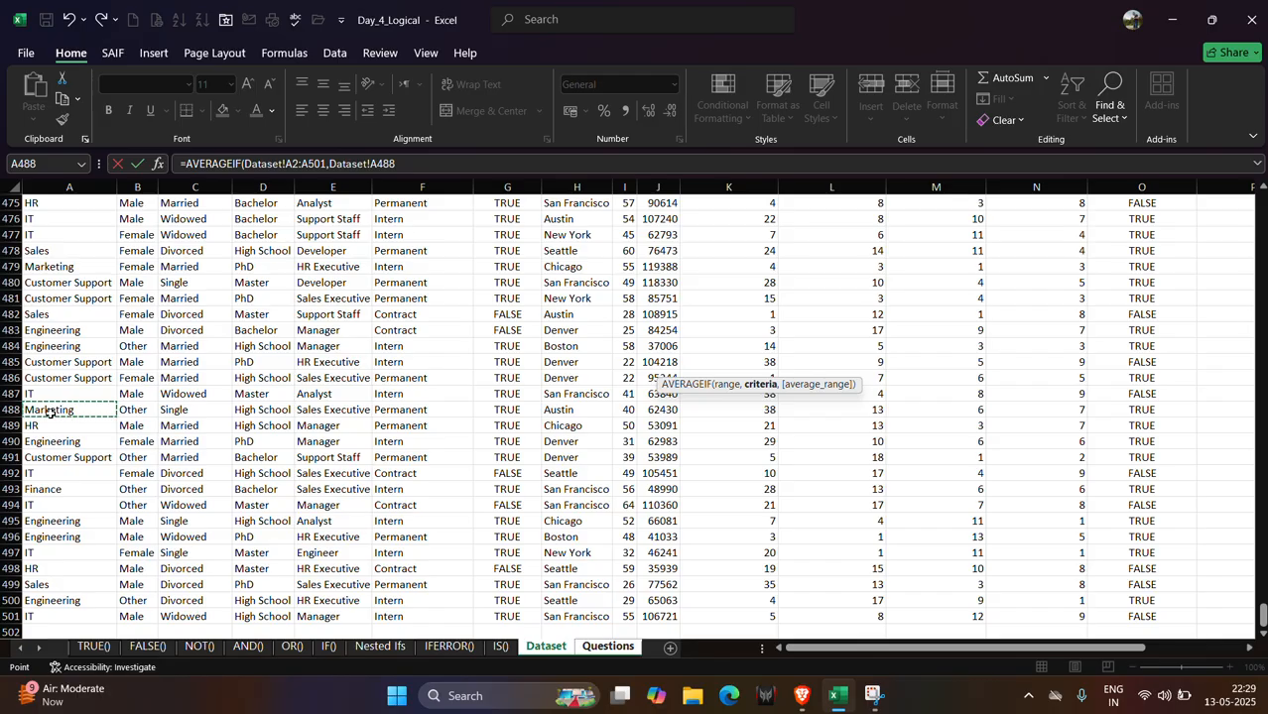
{"action": "type", "text": ","}
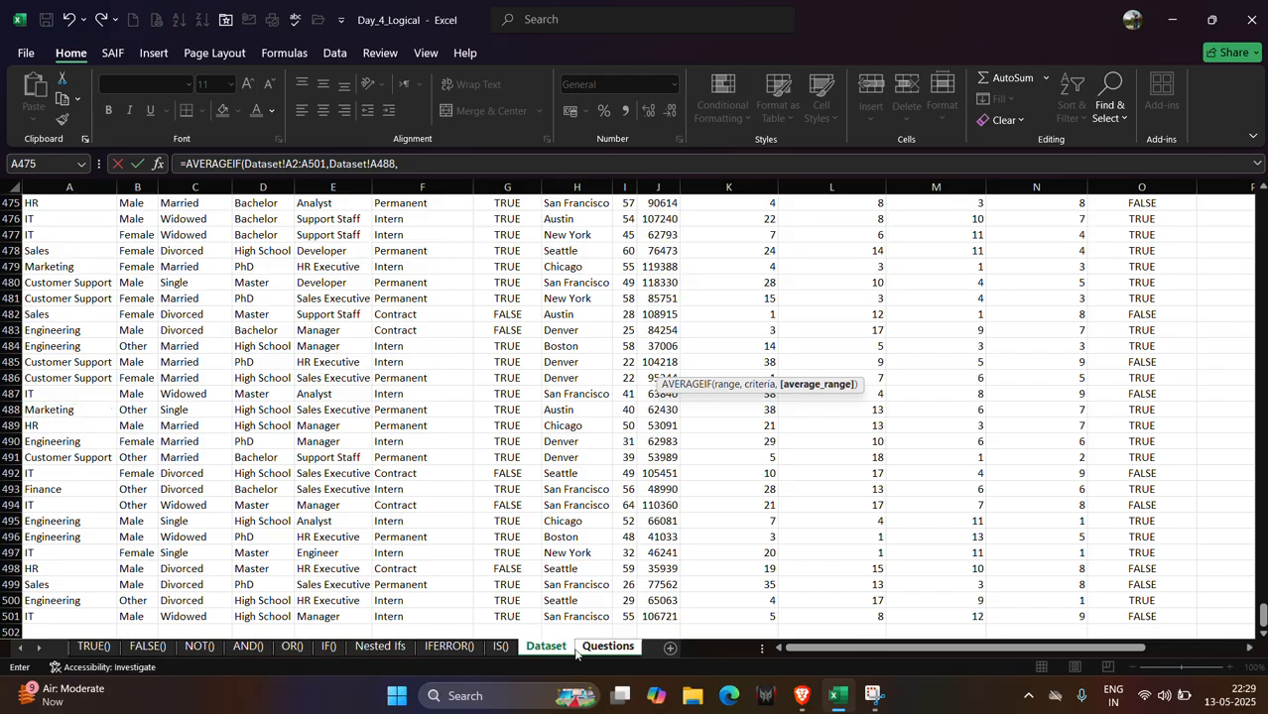
Set the average range to the Dataset Years of Experience column K2:K501 and finish the M66 formula.
{"action": "left_click", "coordinate": [607, 647]}
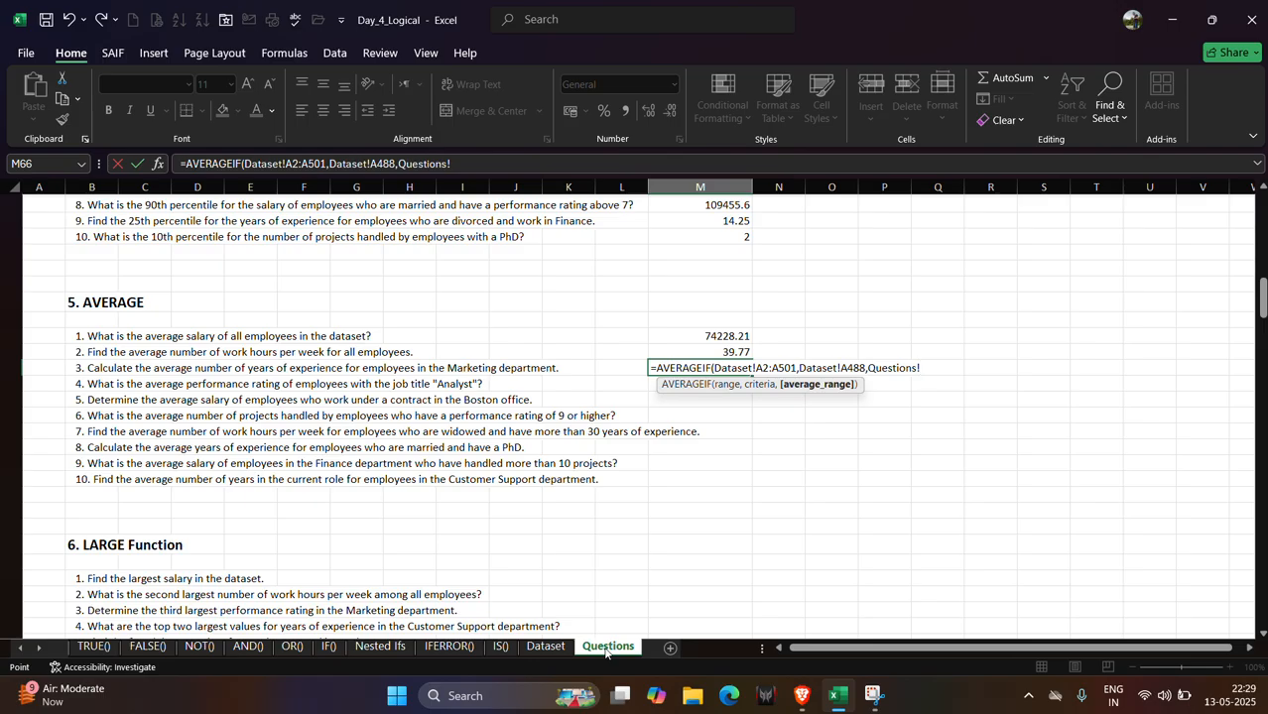
{"action": "left_click", "coordinate": [546, 647]}
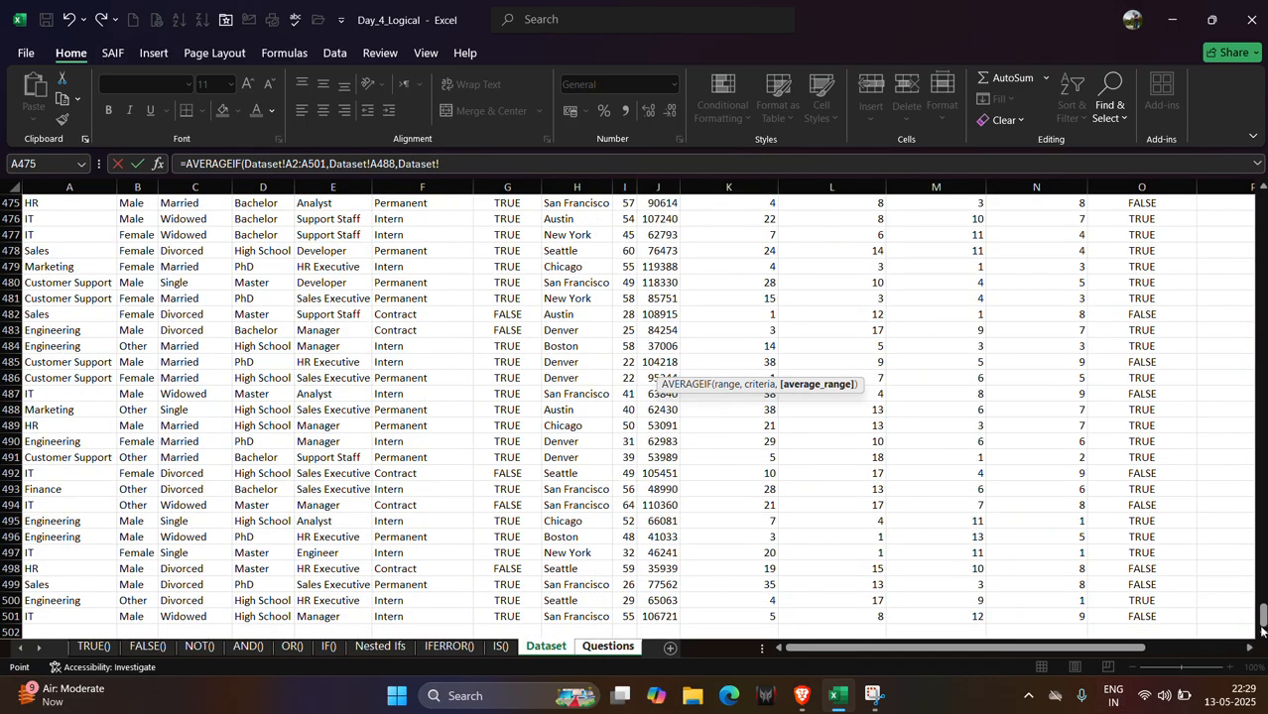
{"action": "left_click_drag", "start_coordinate": [1262, 619], "coordinate": [1260, 195]}
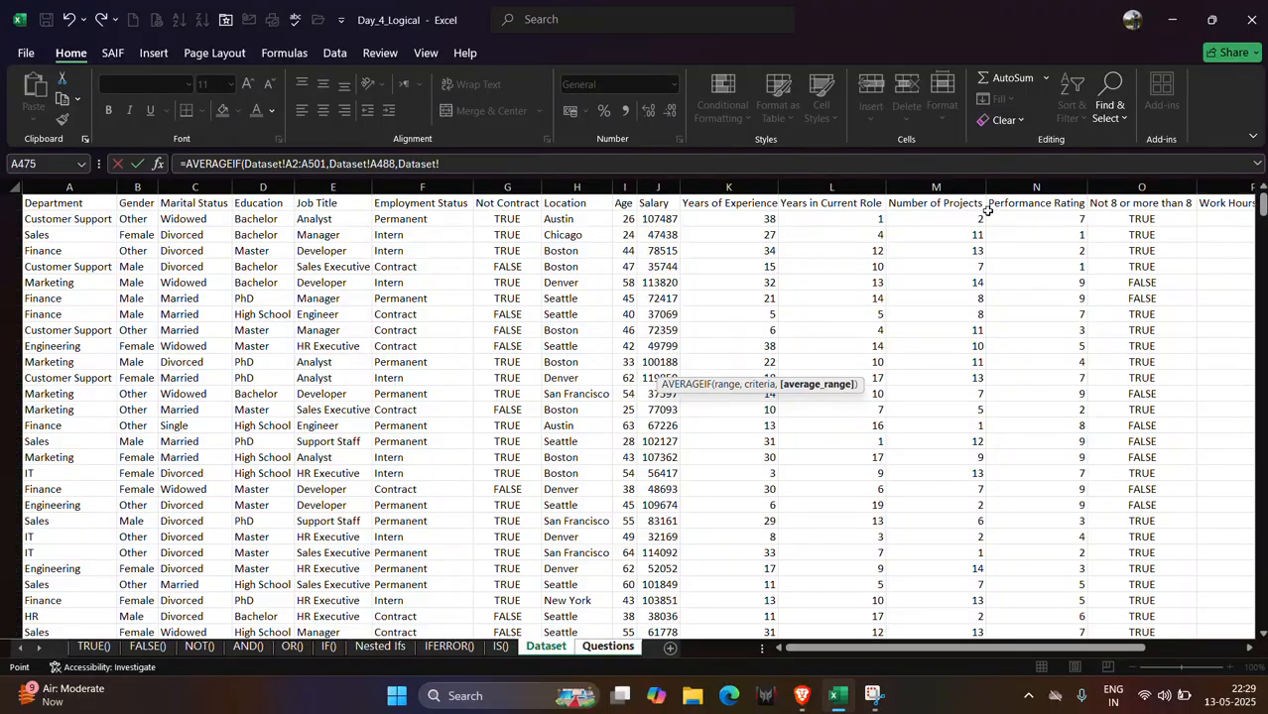
{"action": "left_click", "coordinate": [729, 217]}
{"action": "key", "text": "ctrl+shift+Down"}
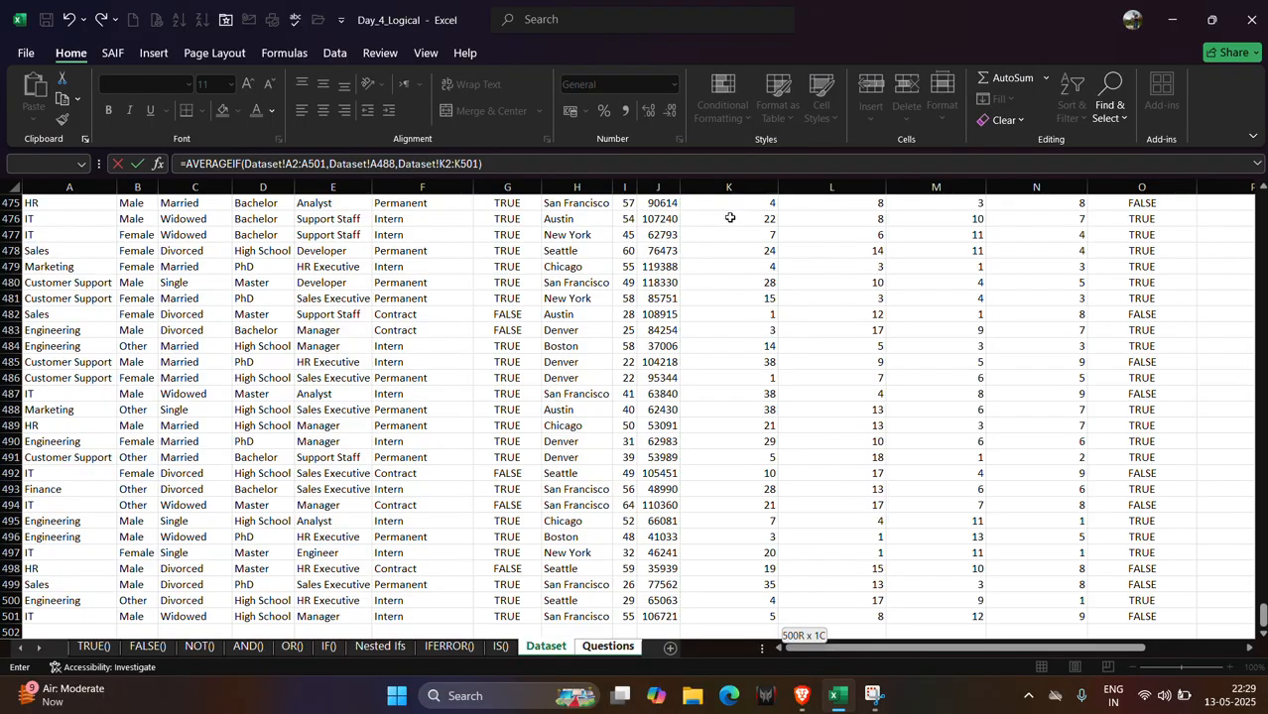
{"action": "key", "text": "Return"}
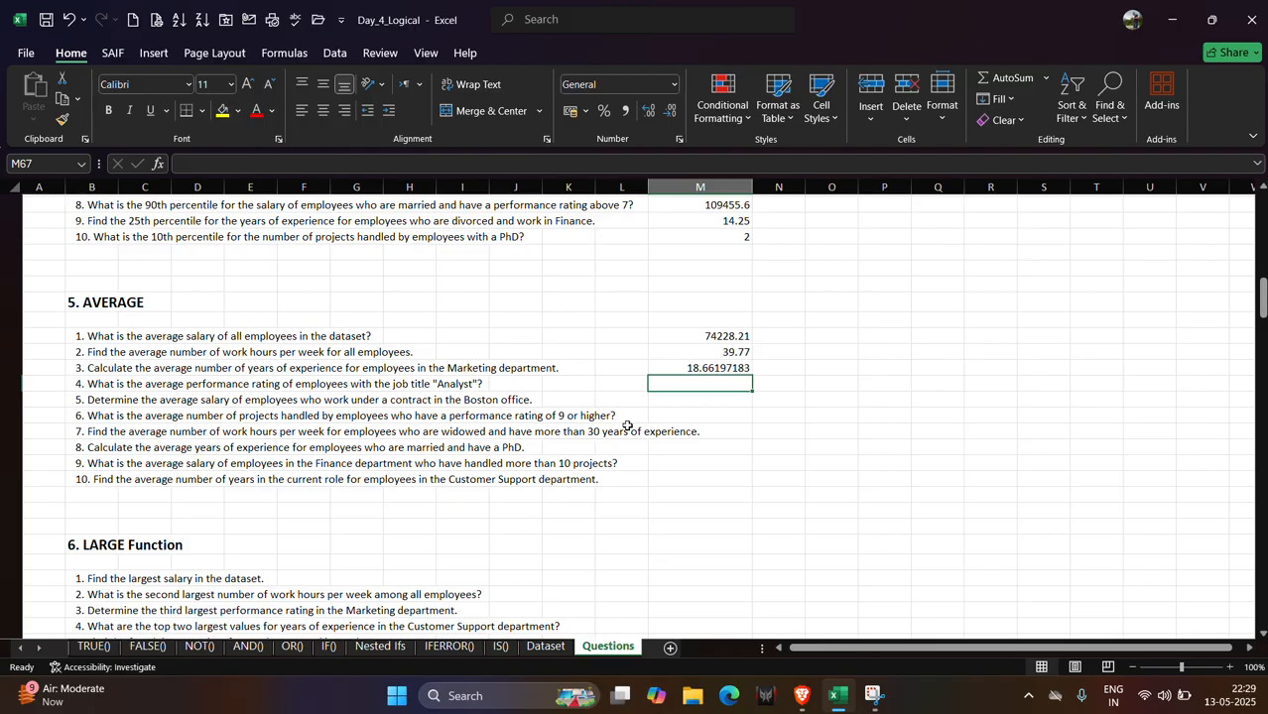
Start an AVERAGEIF formula in M67 with the Dataset Job Title column E2:E501 as range and the Analyst cell Dataset!E487 as criteria.
{"action": "type", "text": "="}
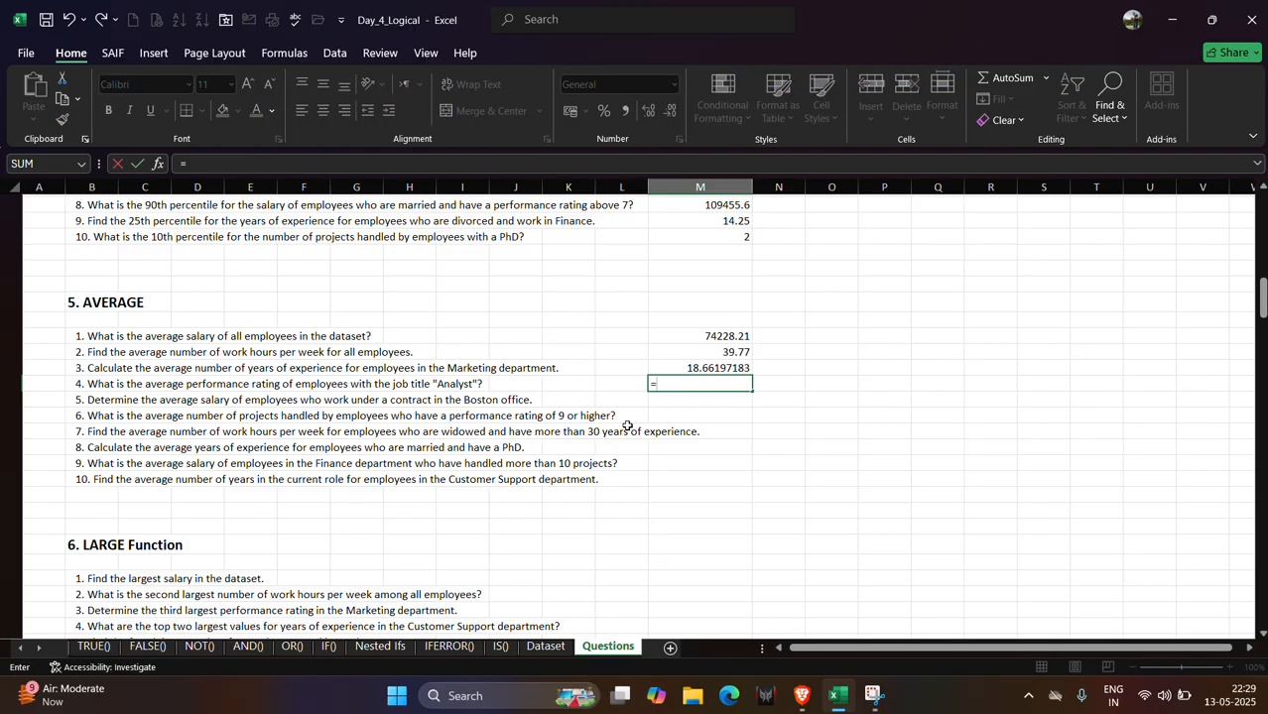
{"action": "type", "text": "av"}
{"action": "key", "text": "Down"}
{"action": "key", "text": "Down"}
{"action": "key", "text": "Down"}
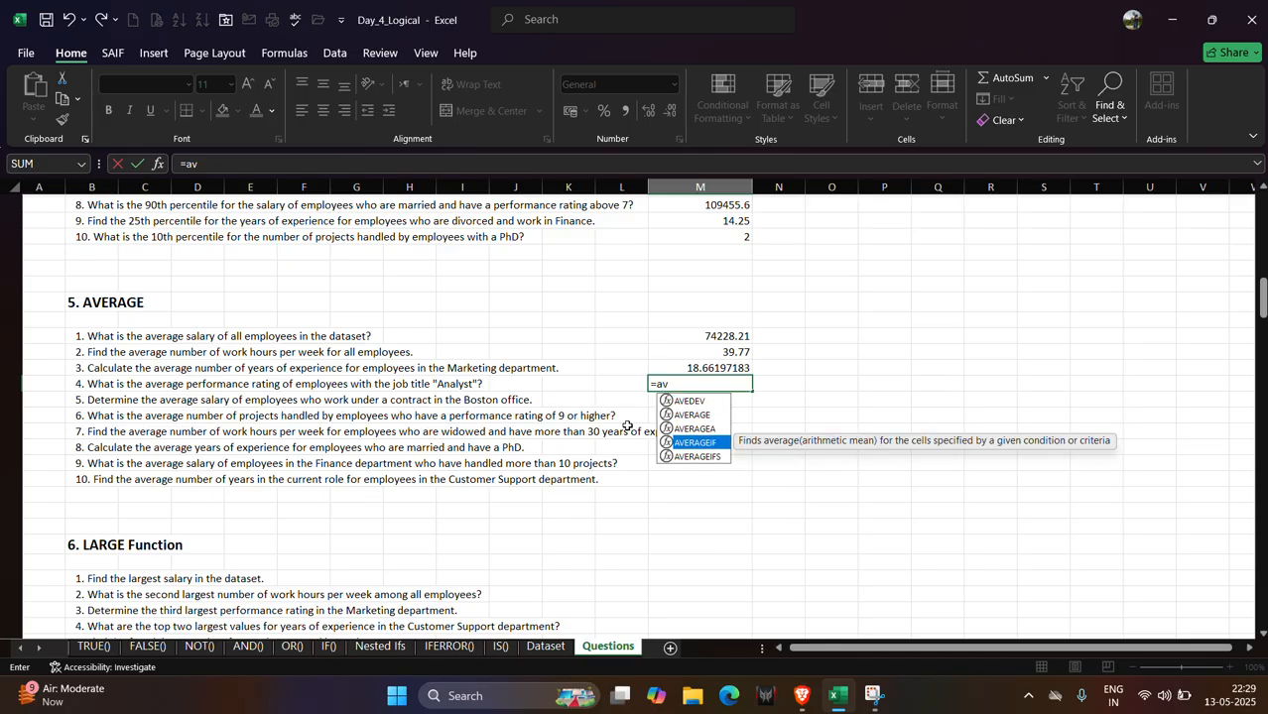
{"action": "key", "text": "Tab"}
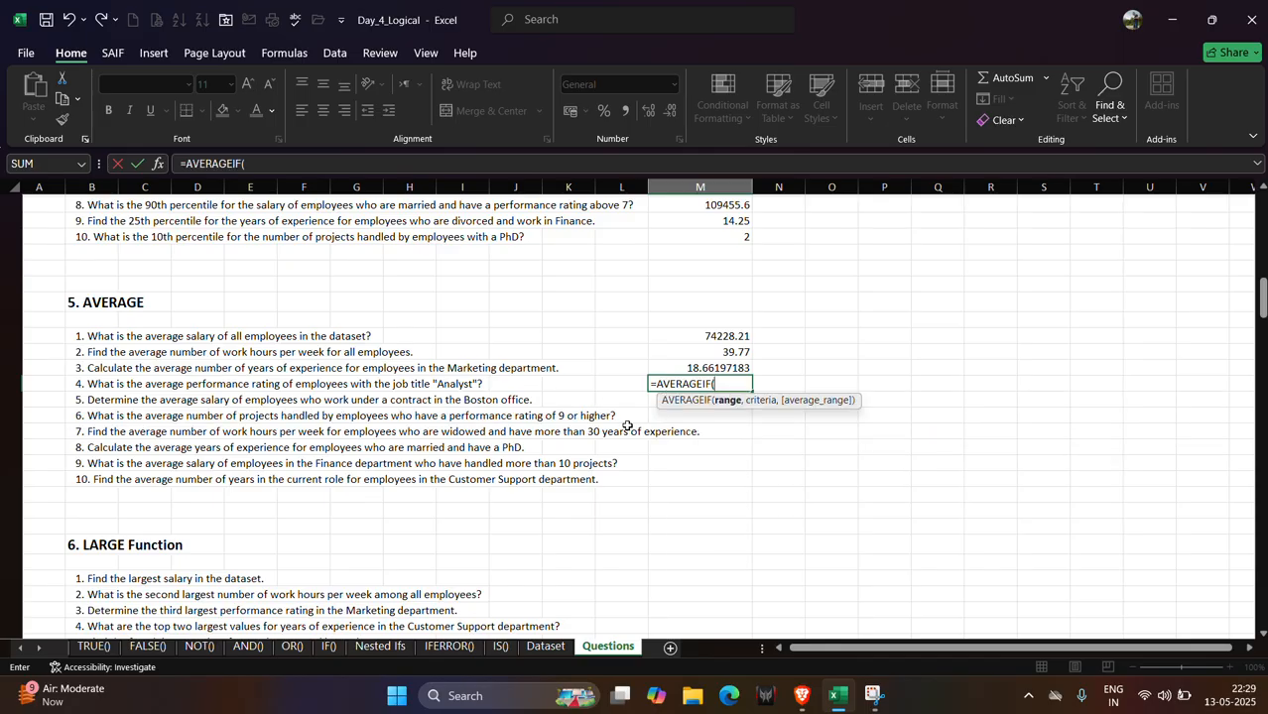
{"action": "left_click", "coordinate": [530, 654]}
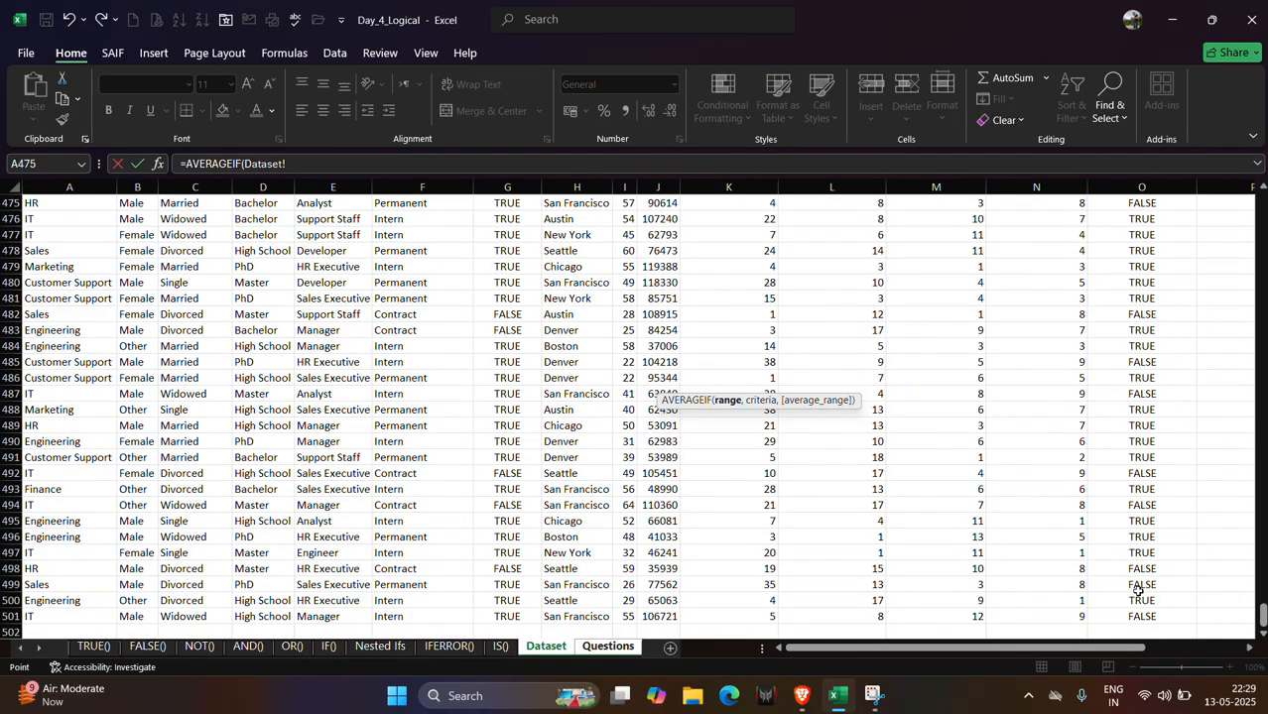
{"action": "left_click_drag", "start_coordinate": [1262, 615], "coordinate": [1262, 204]}
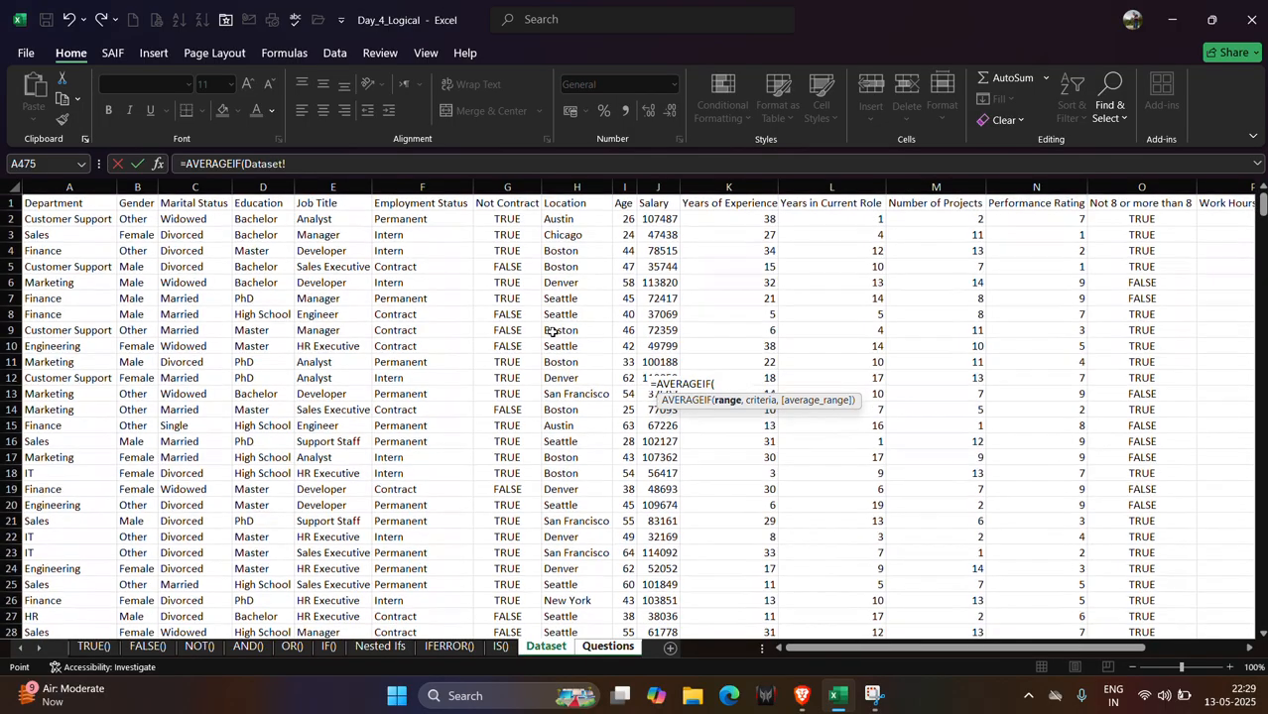
{"action": "left_click", "coordinate": [315, 219]}
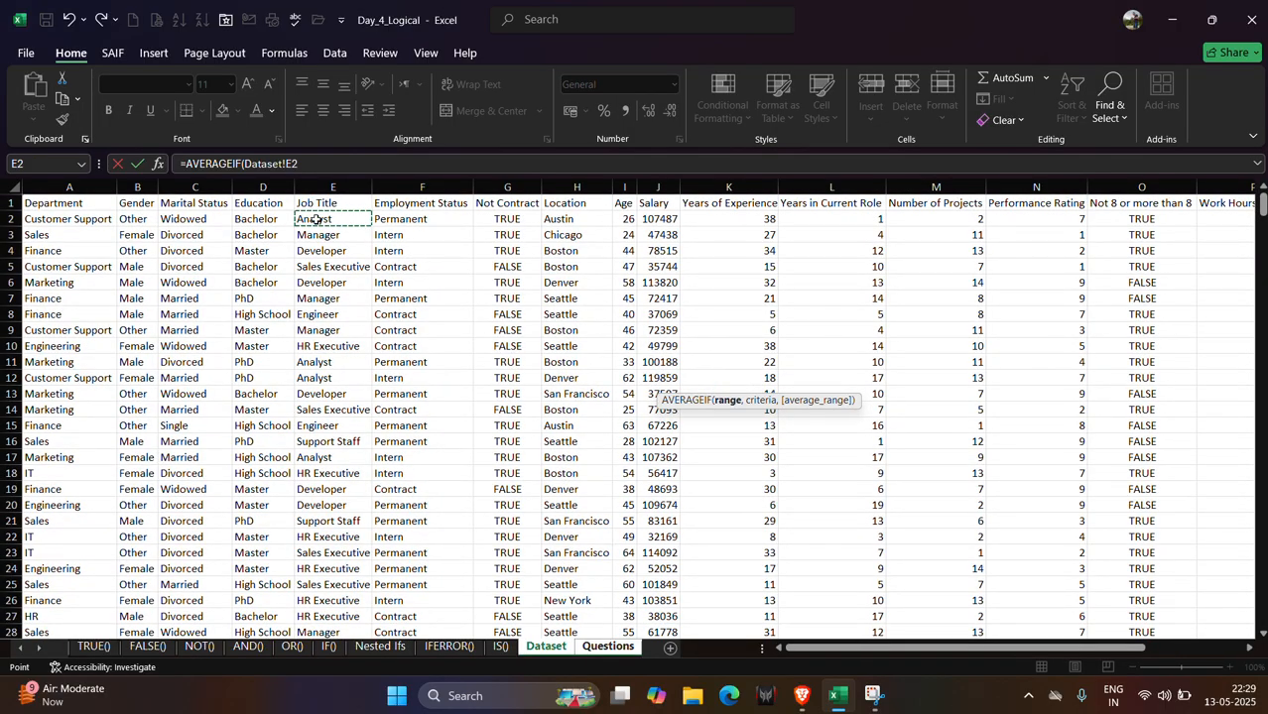
{"action": "left_click", "coordinate": [605, 647]}
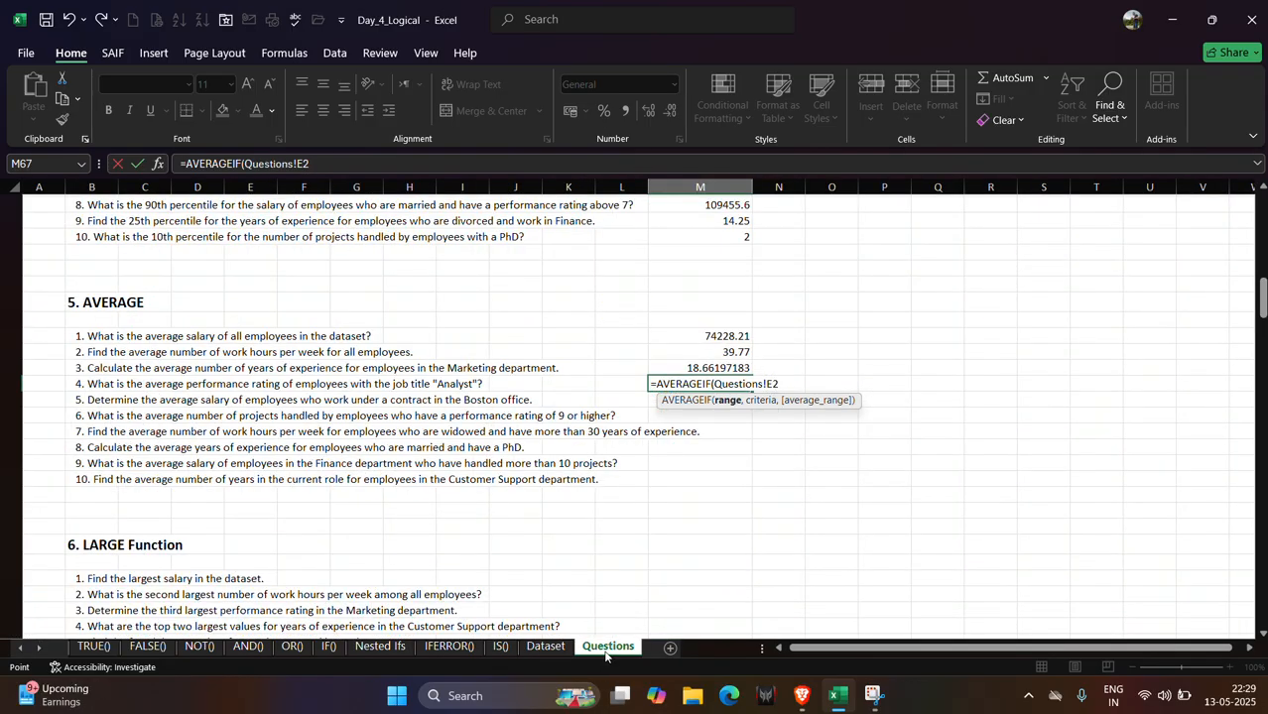
{"action": "left_click", "coordinate": [536, 647]}
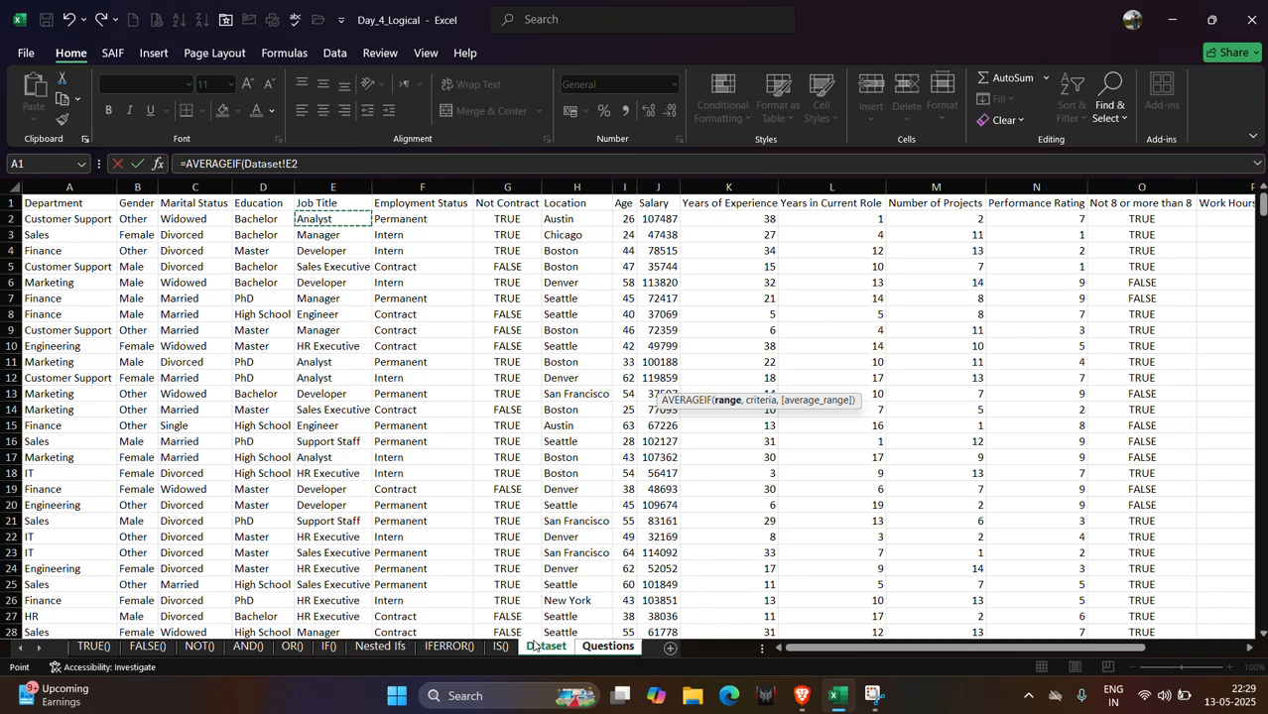
{"action": "key", "text": "ctrl+shift+Down"}
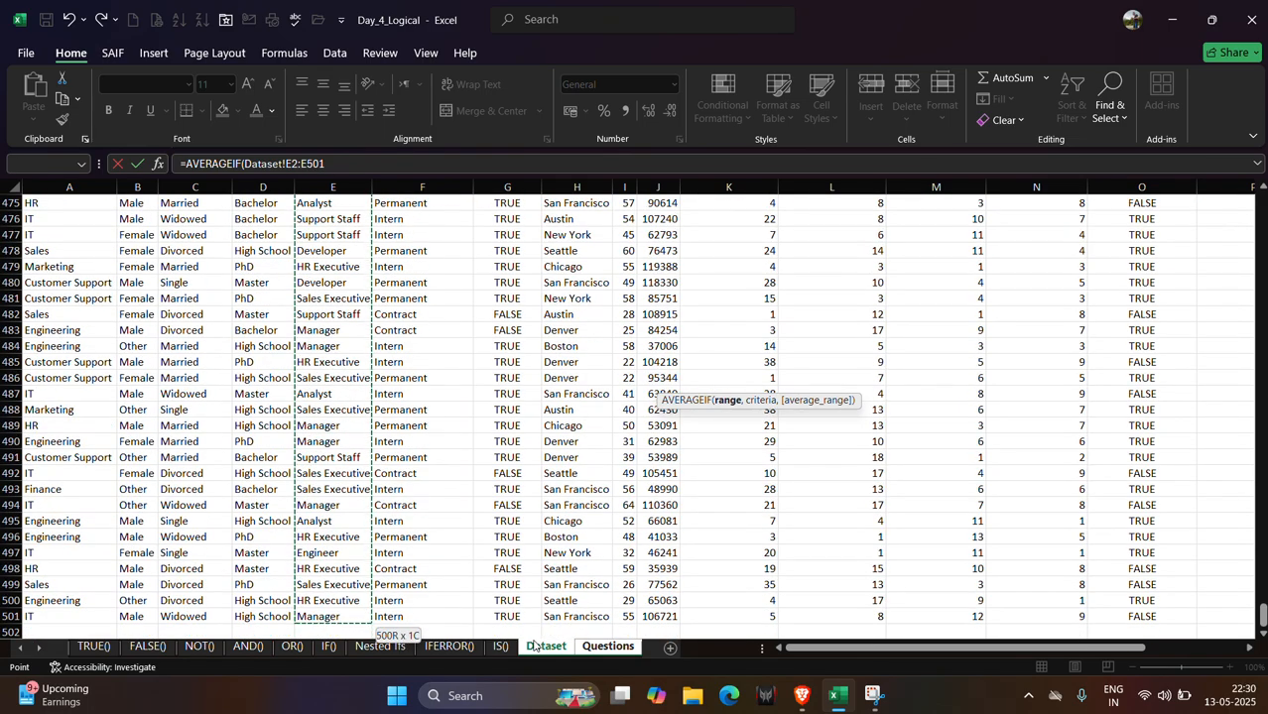
{"action": "type", "text": ","}
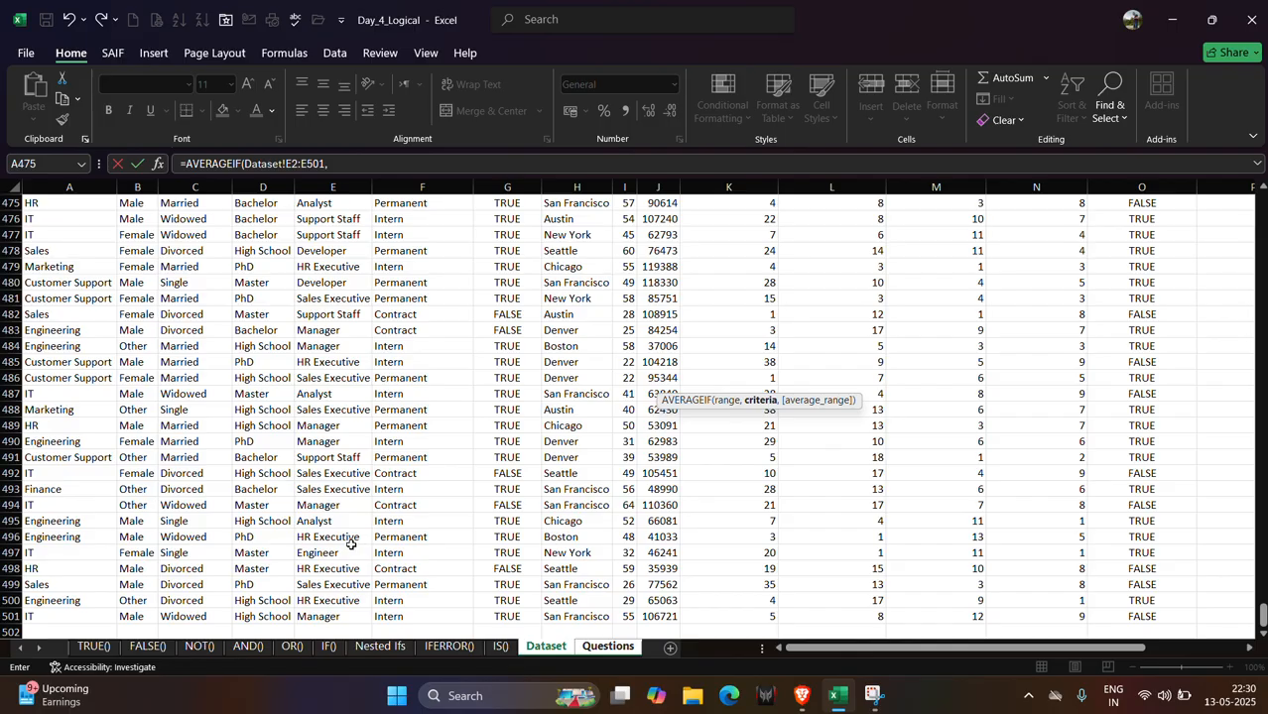
{"action": "left_click", "coordinate": [337, 399]}
{"action": "type", "text": ","}
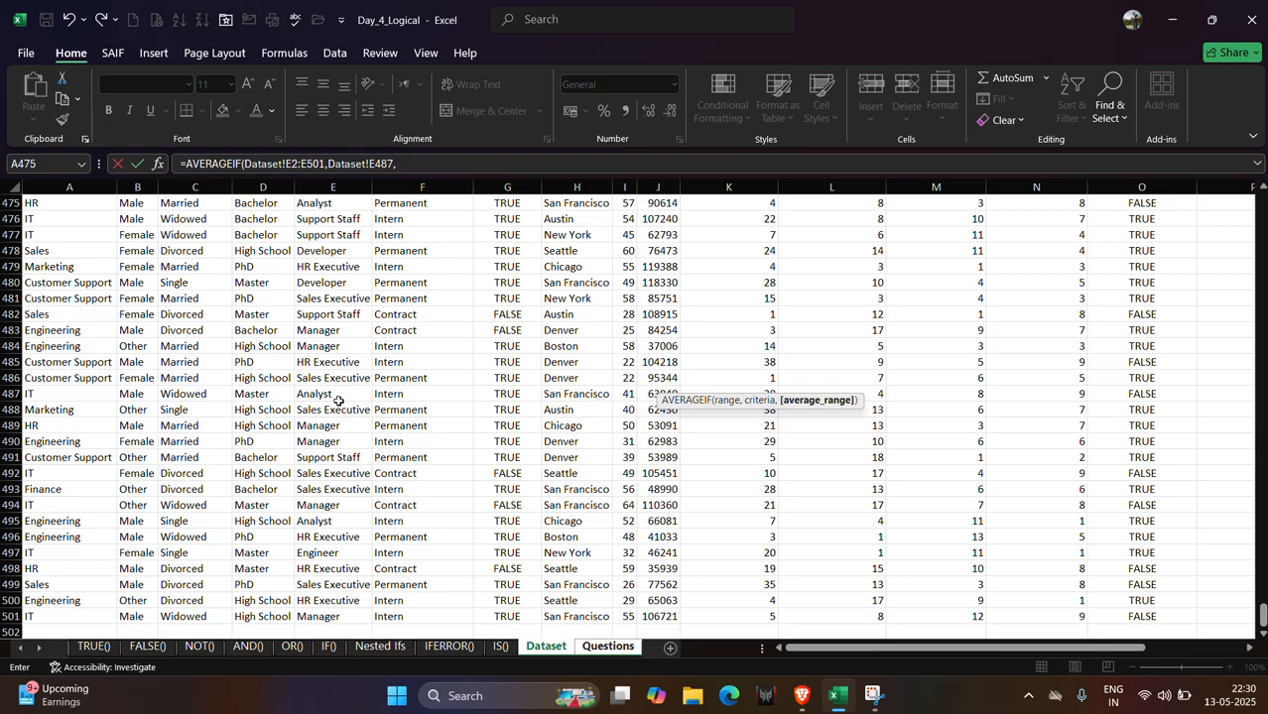
Set the average range to the Dataset Performance Rating column N2:N501 and finish the M67 formula.
{"action": "left_click", "coordinate": [587, 646]}
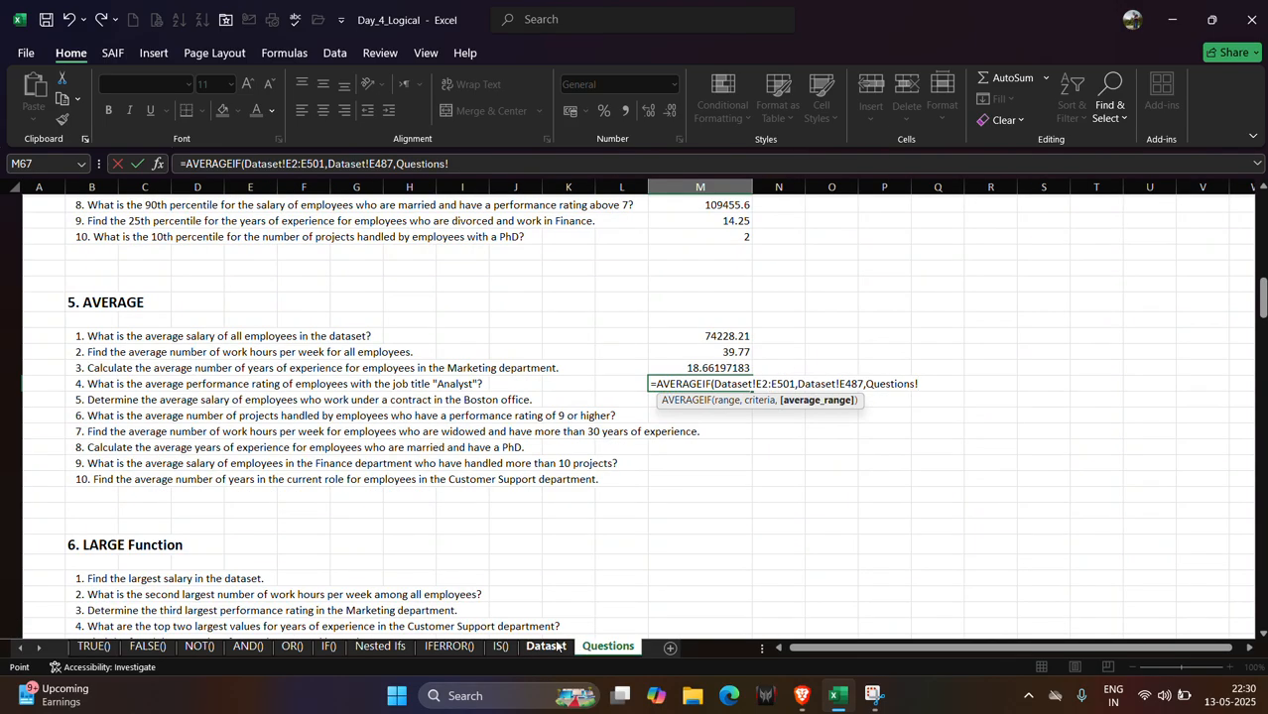
{"action": "left_click", "coordinate": [544, 647]}
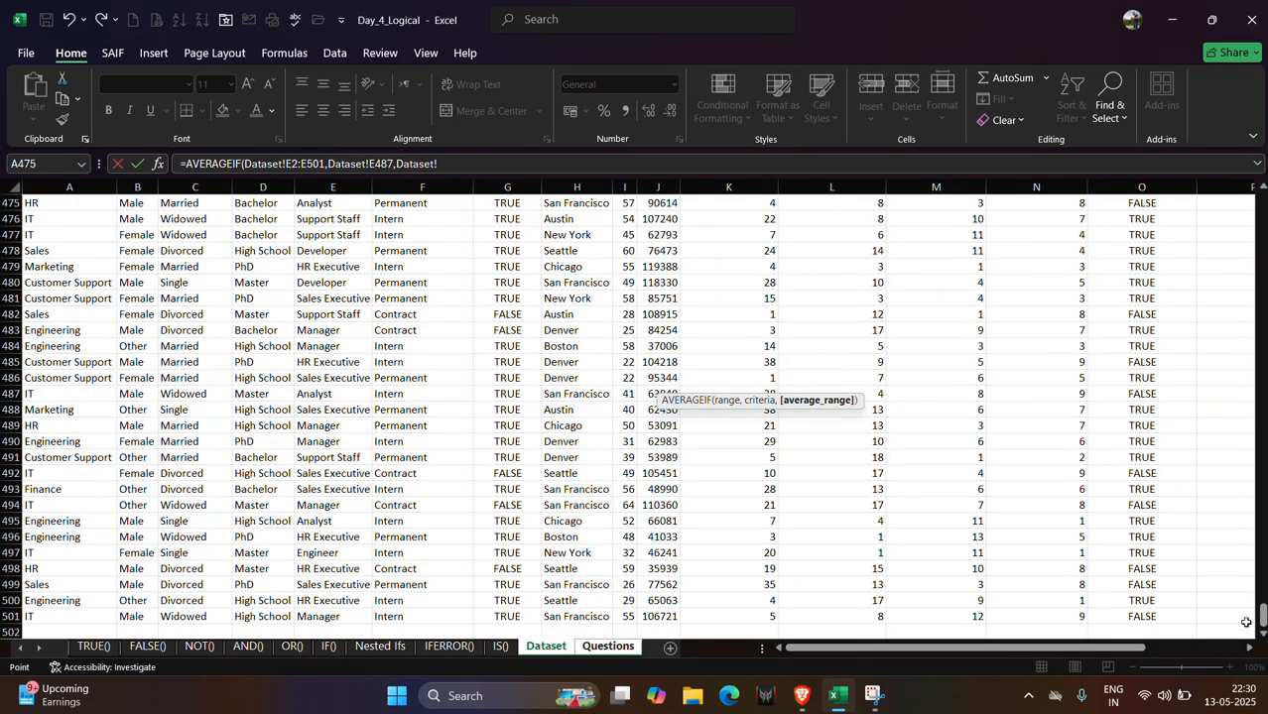
{"action": "left_click_drag", "start_coordinate": [1262, 617], "coordinate": [1248, 166]}
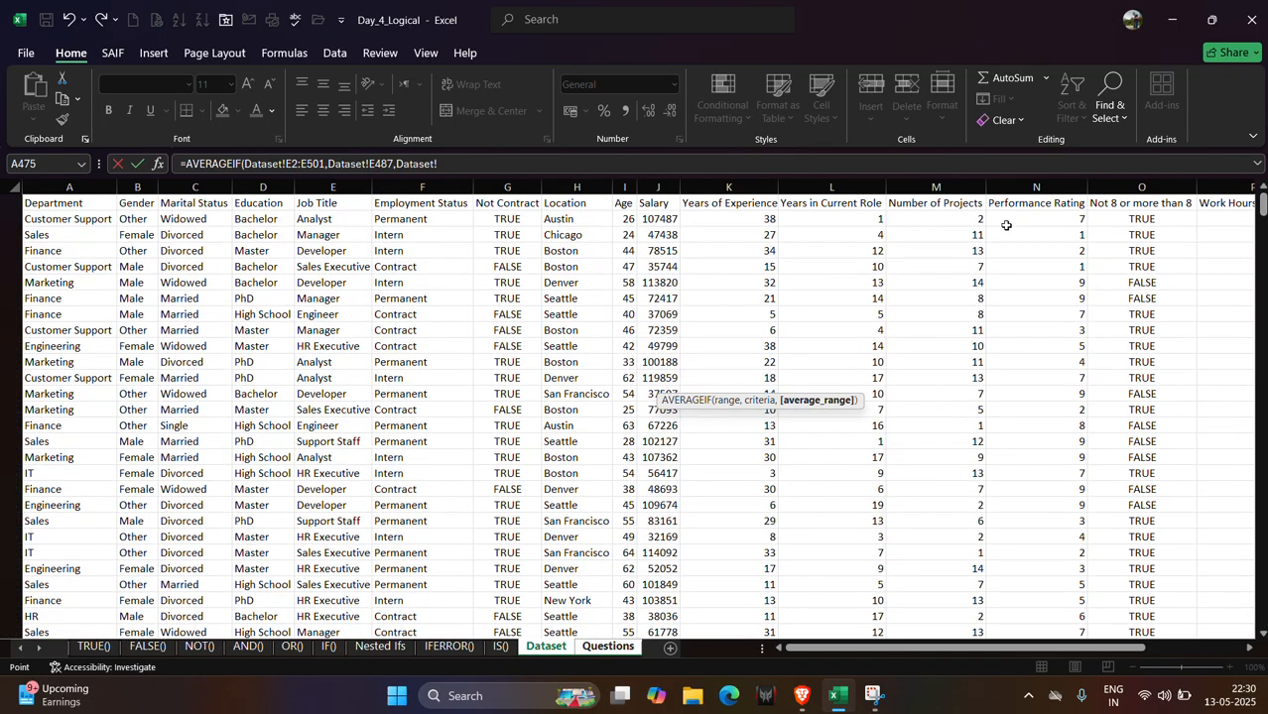
{"action": "left_click", "coordinate": [1028, 219]}
{"action": "key", "text": "ctrl+shift+Down"}
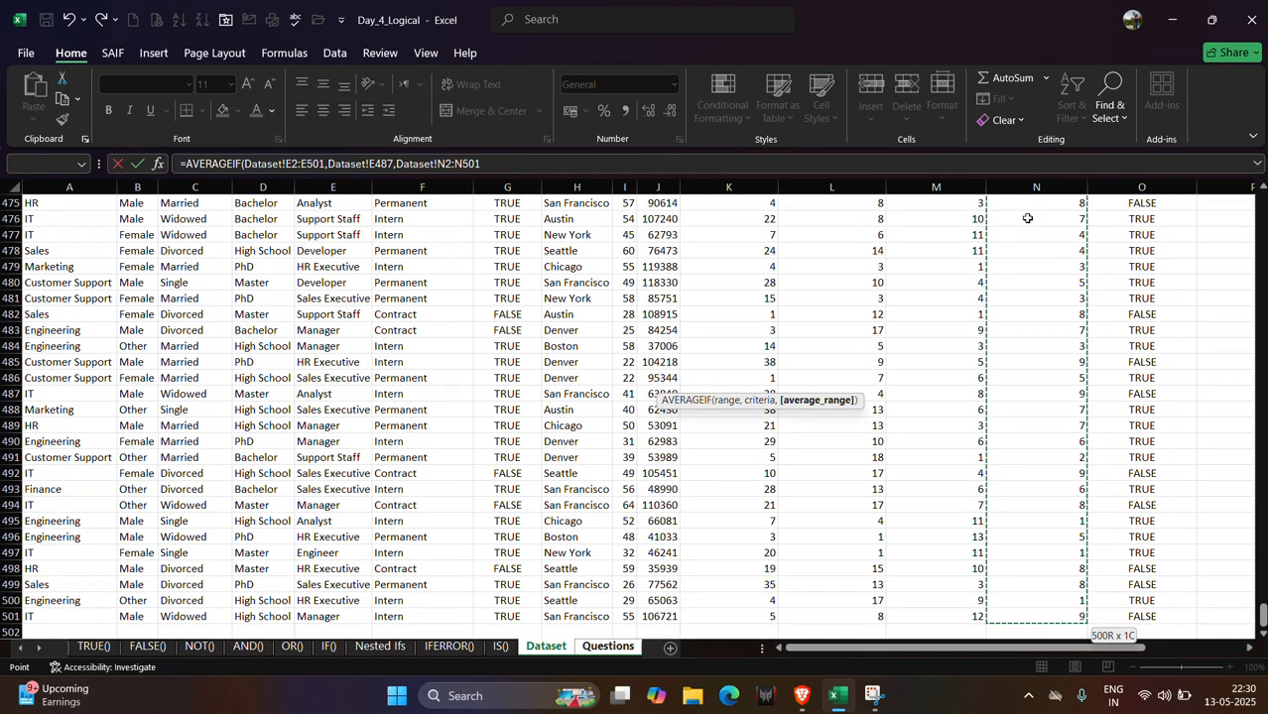
{"action": "key", "text": "Return"}
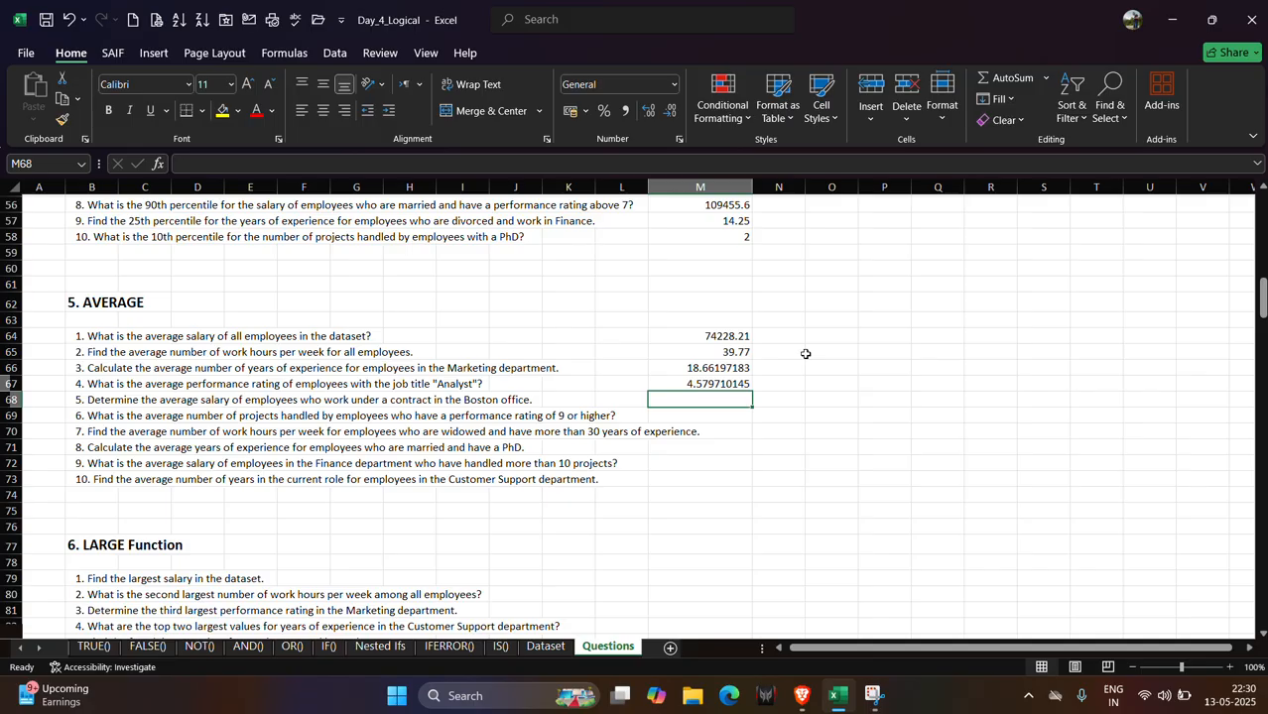
Start an AVERAGEIFS formula in M68 and switch to the Dataset sheet to pick its ranges.
{"action": "type", "text": "=aver"}
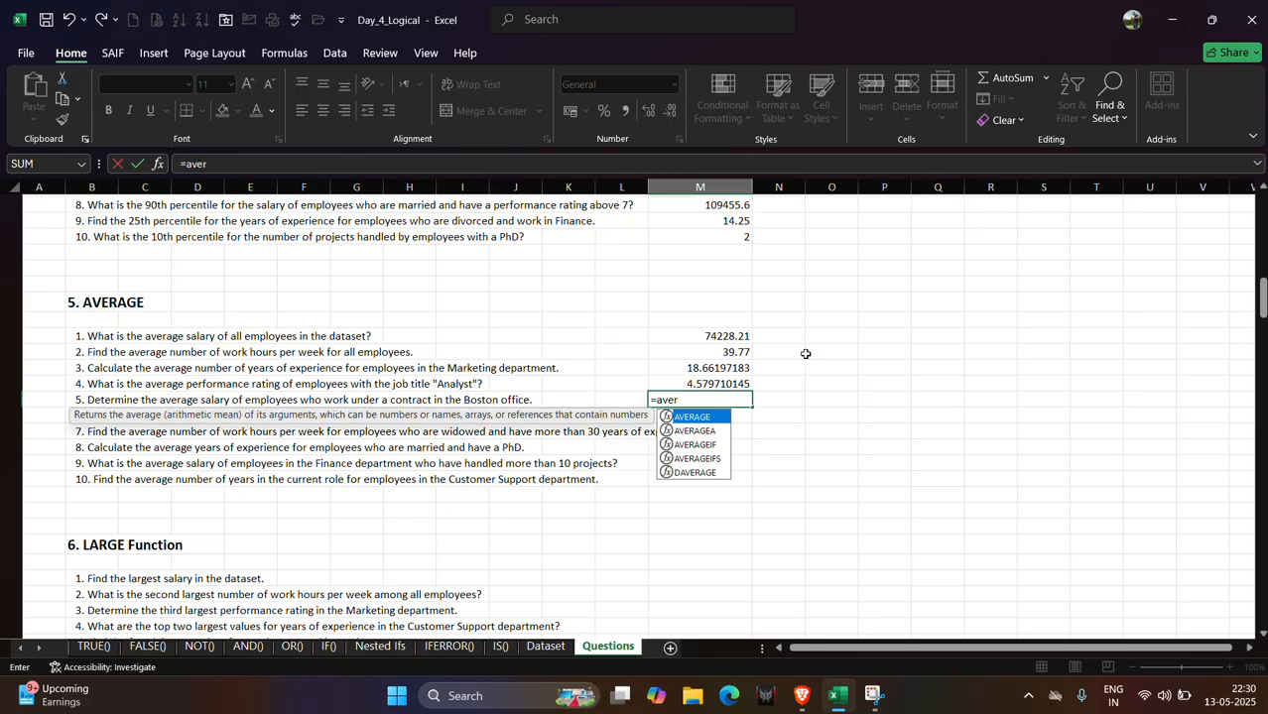
{"action": "key", "text": "Down"}
{"action": "key", "text": "Down"}
{"action": "key", "text": "Down"}
{"action": "key", "text": "Tab"}
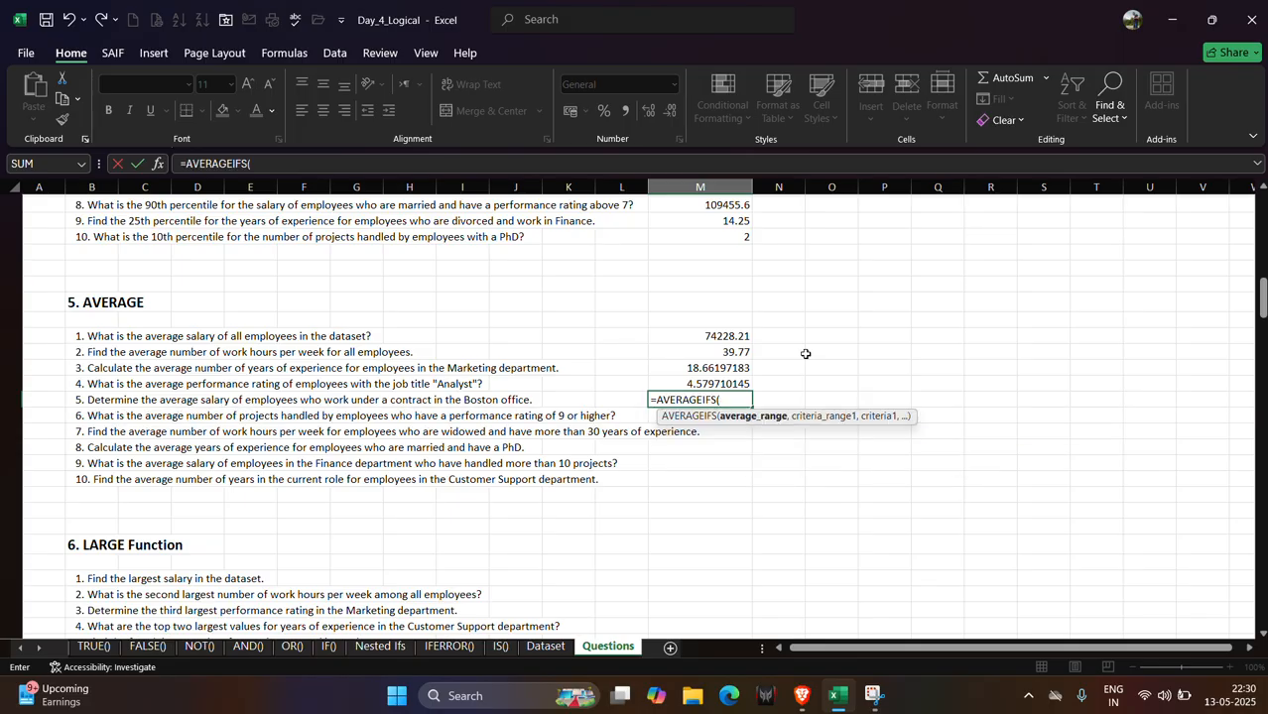
{"action": "left_click", "coordinate": [546, 646]}
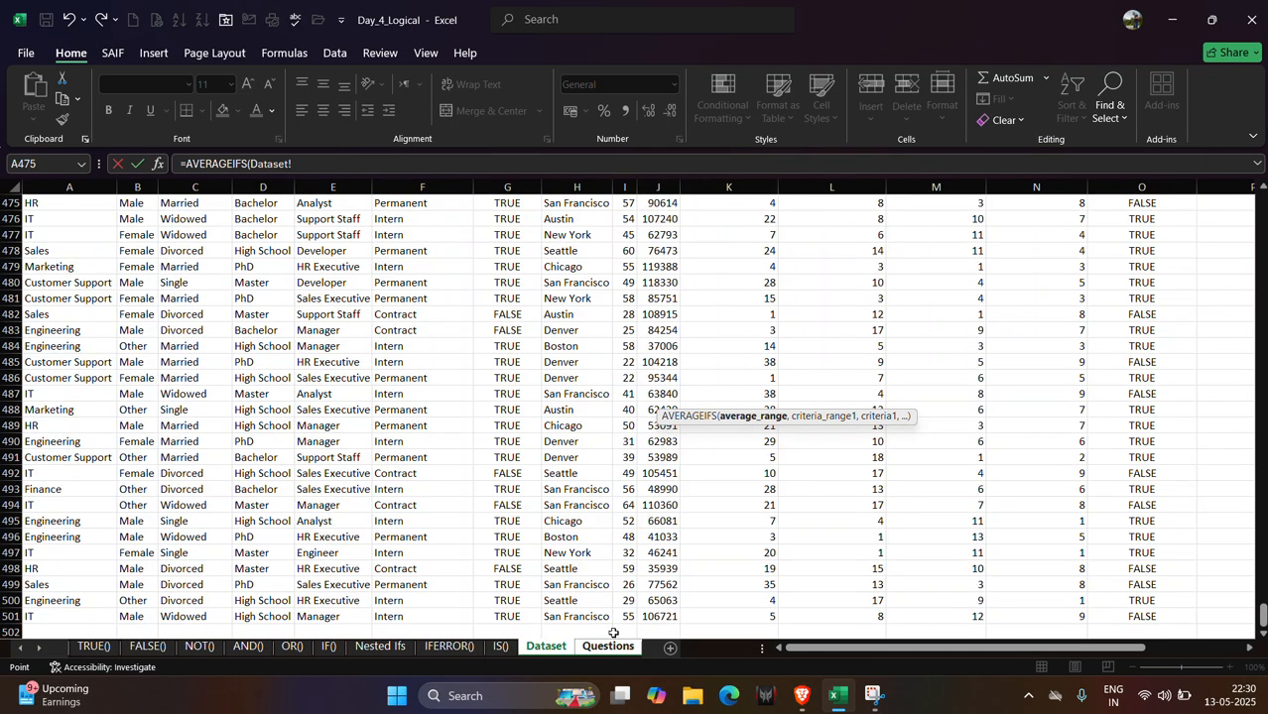
Set the average range to the Dataset Salary column J2:J501.
{"action": "scroll", "coordinate": [1258, 615], "scroll_direction": "up", "scroll_amount": 10}
{"action": "scroll", "coordinate": [1210, 605], "scroll_direction": "up", "scroll_amount": 20}
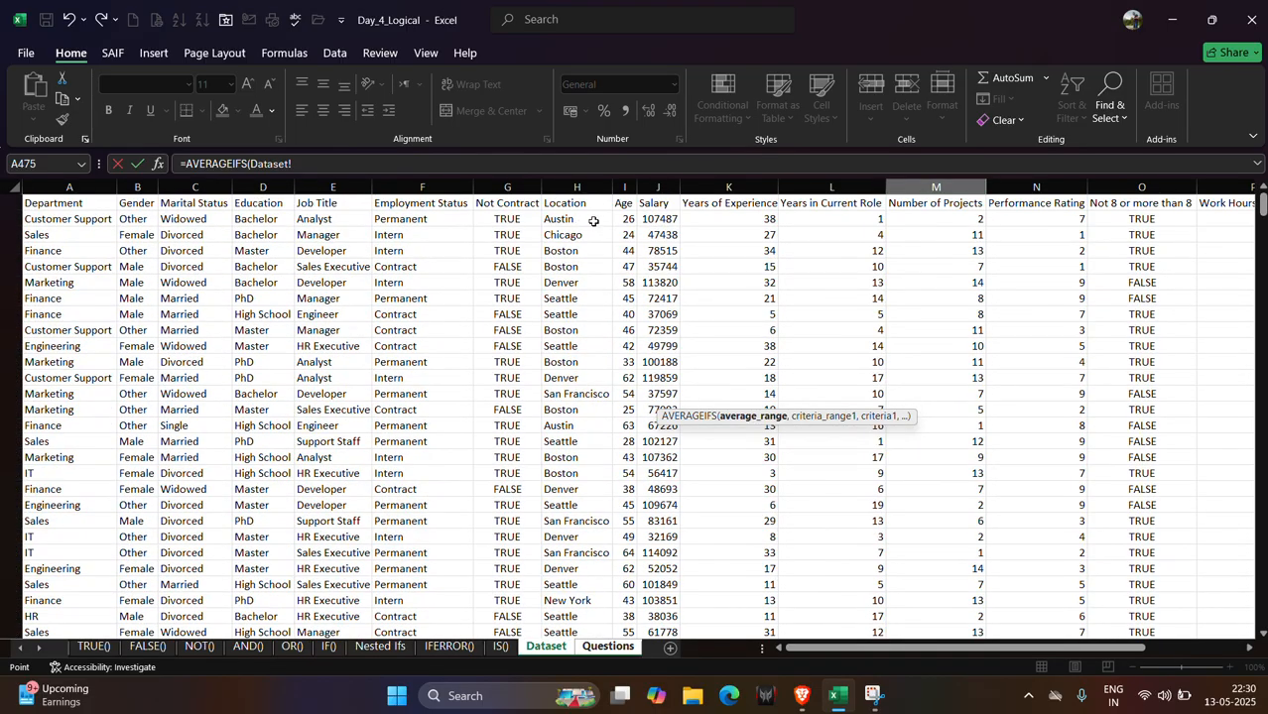
{"action": "left_click", "coordinate": [647, 218]}
{"action": "key", "text": "ctrl+shift+Down"}
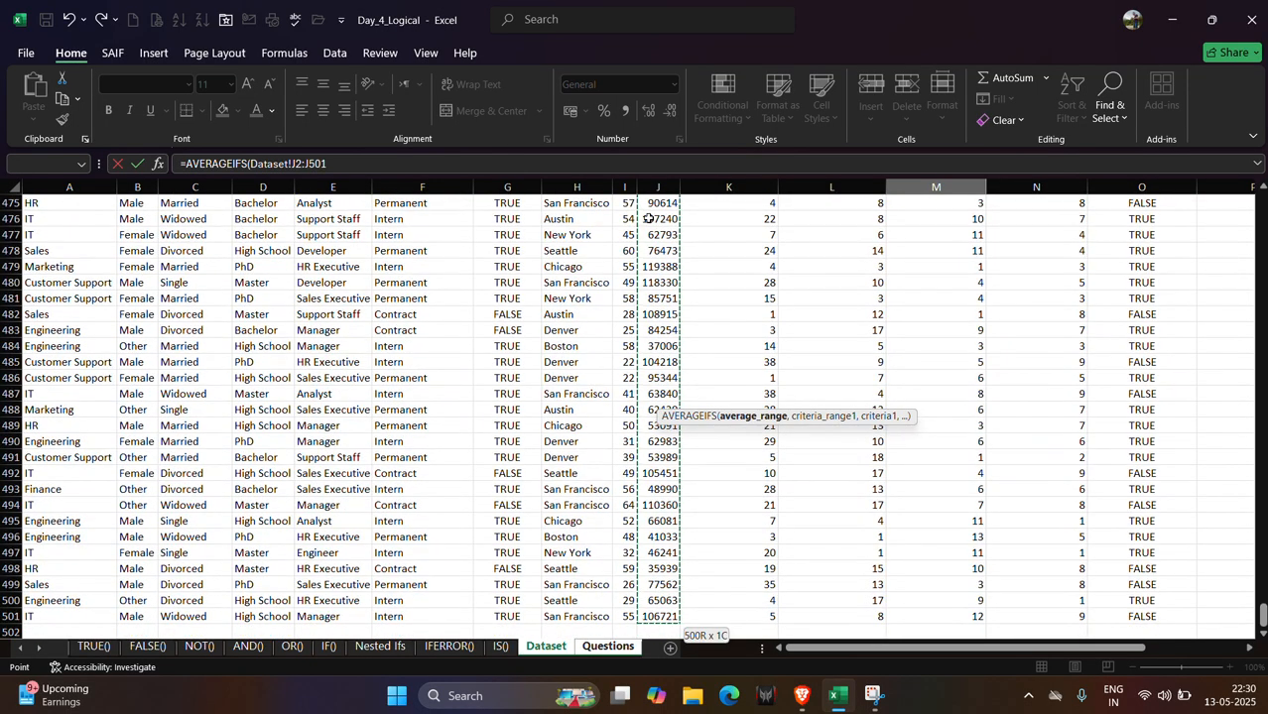
{"action": "type", "text": ","}
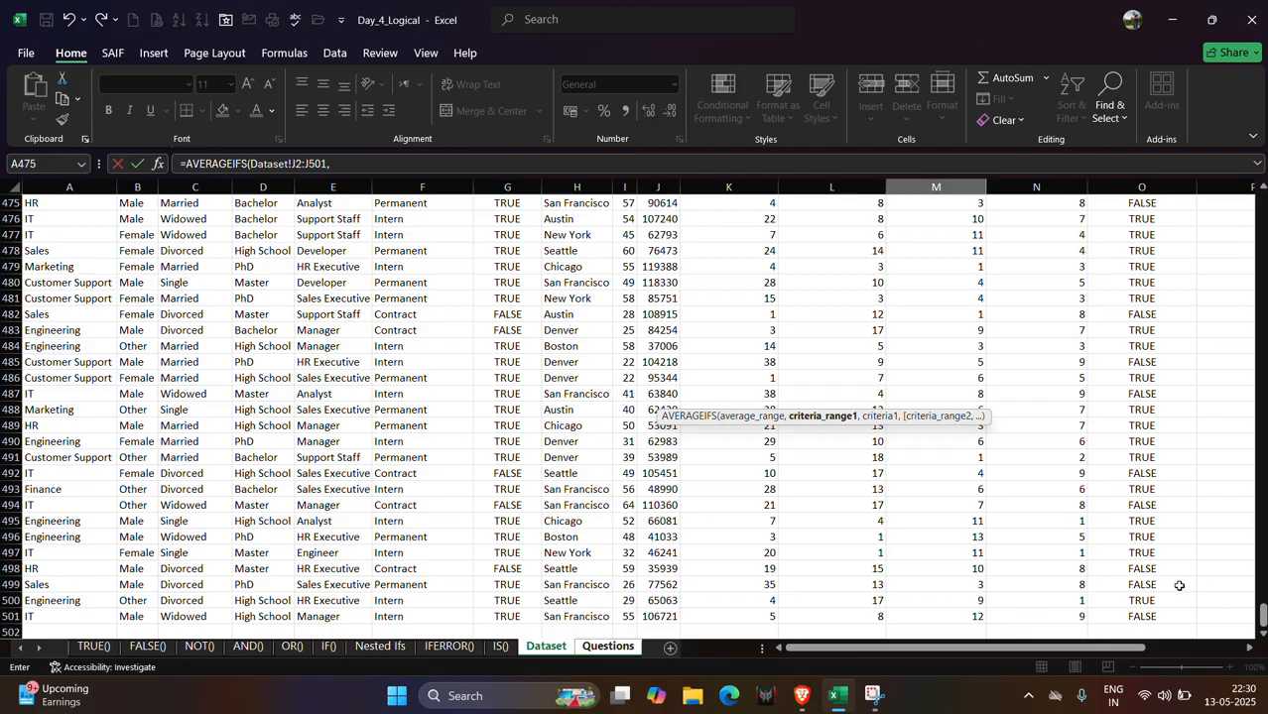
Add the Employment Status column F2:F501 as first criteria range with the Contract cell Dataset!F492 as criteria.
{"action": "left_click_drag", "start_coordinate": [1263, 615], "coordinate": [1263, 204]}
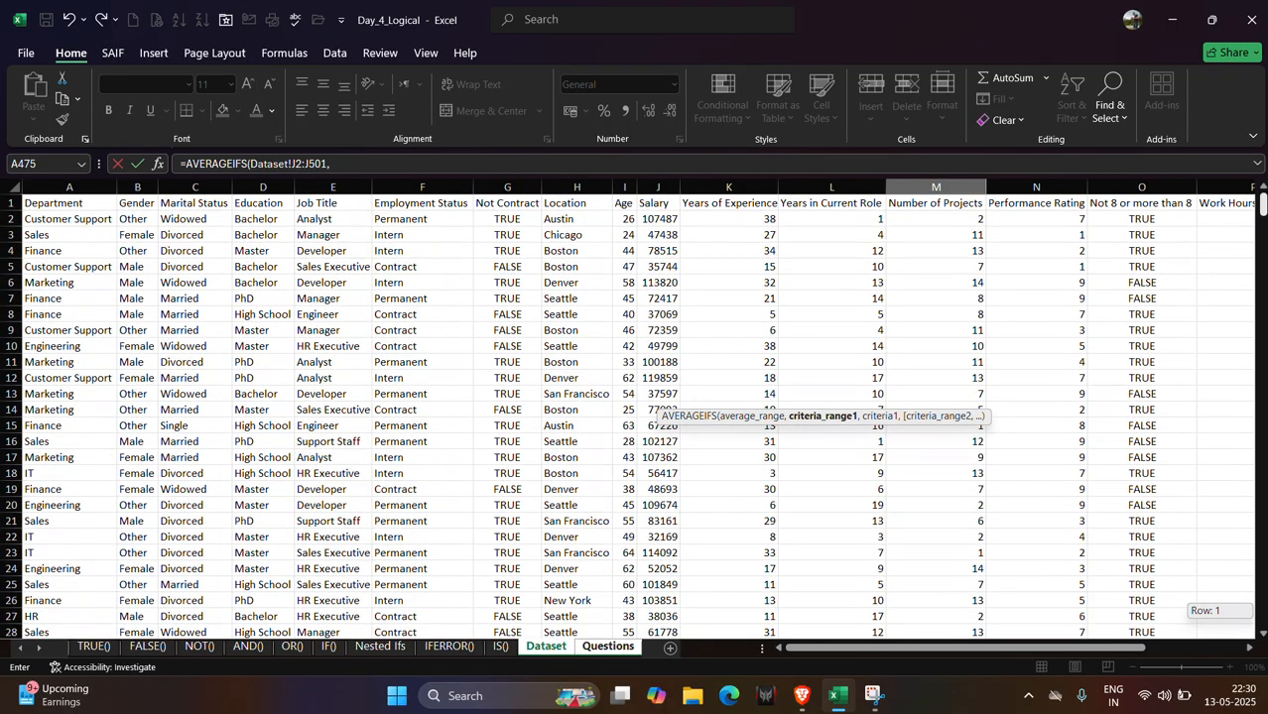
{"action": "left_click", "coordinate": [396, 218]}
{"action": "key", "text": "ctrl+shift+Down"}
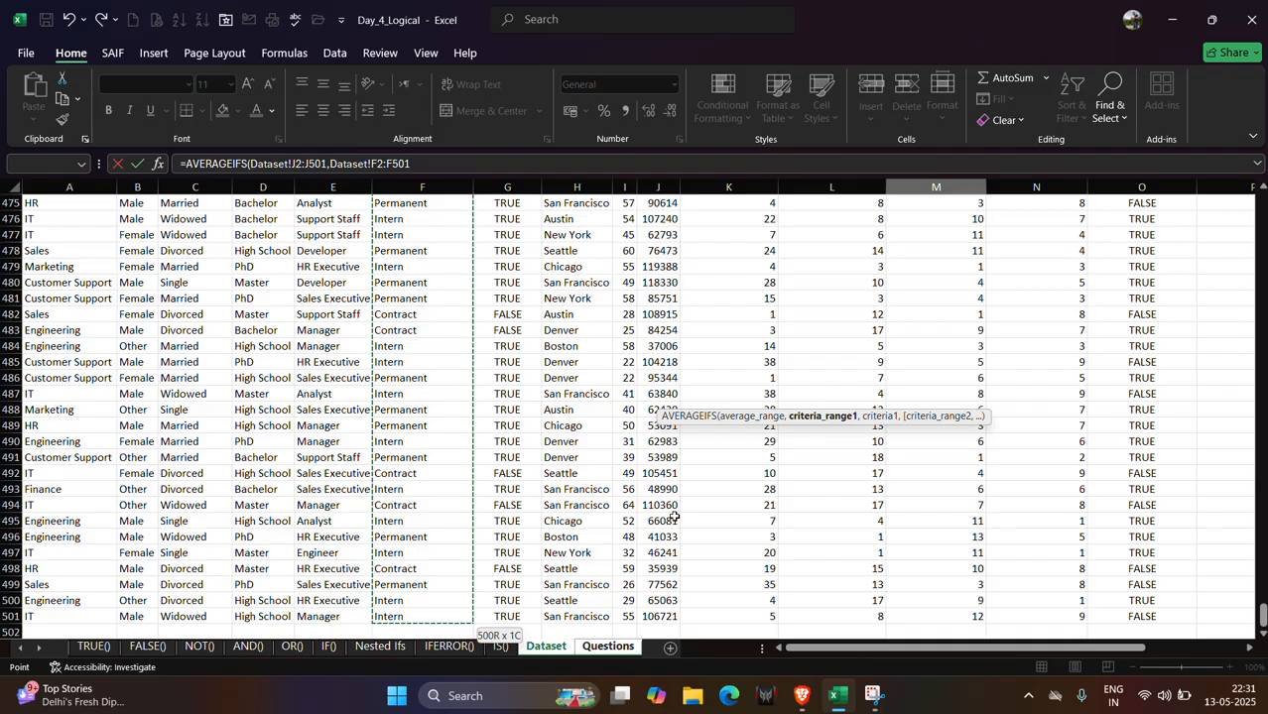
{"action": "type", "text": ","}
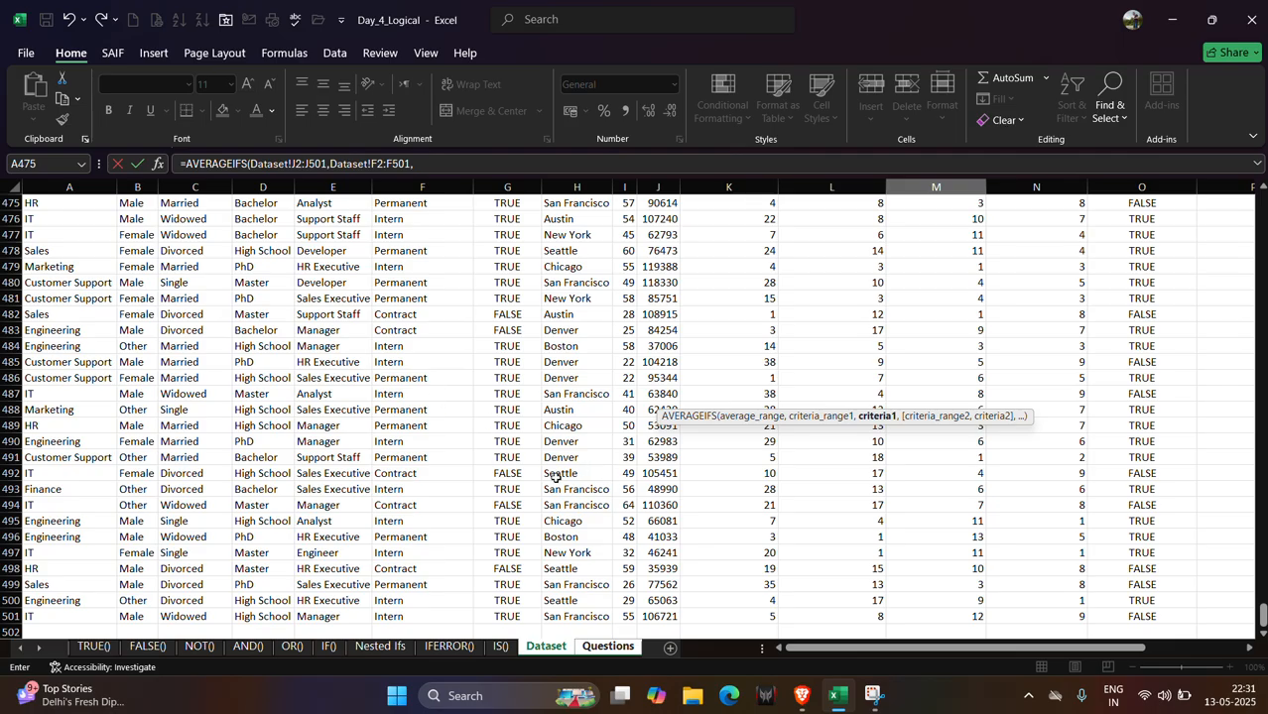
{"action": "left_click", "coordinate": [428, 474]}
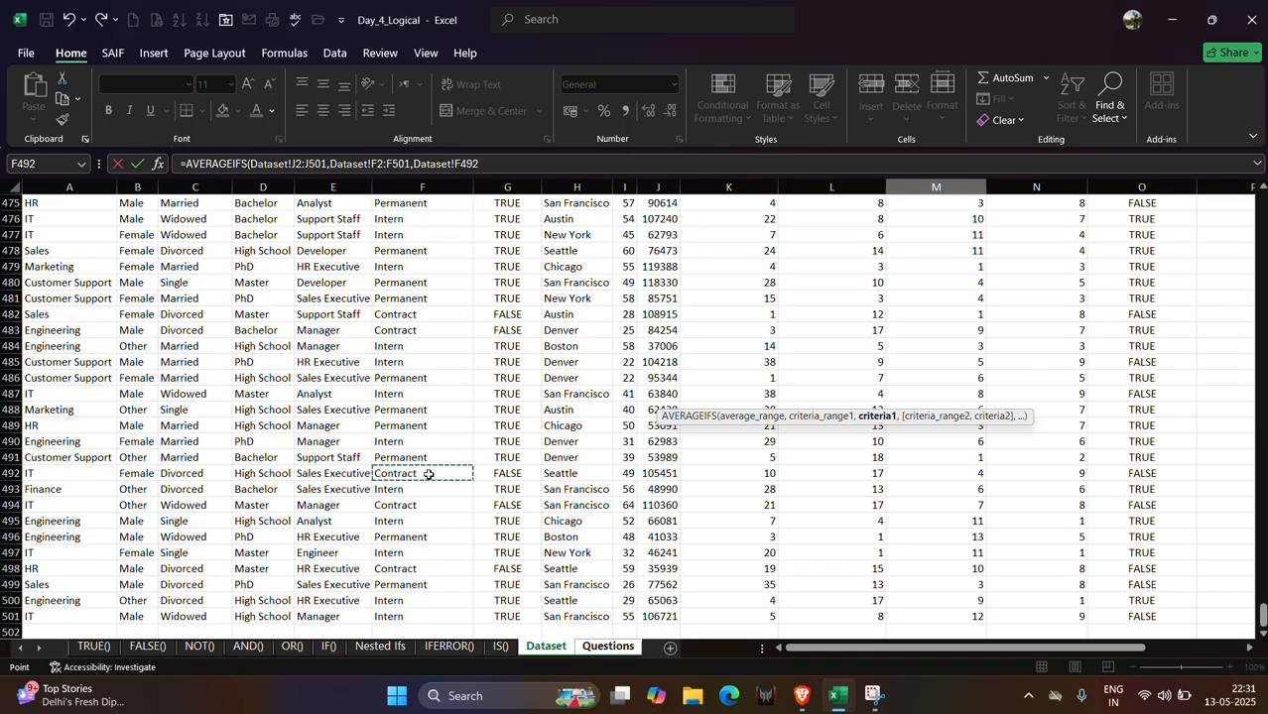
{"action": "type", "text": ","}
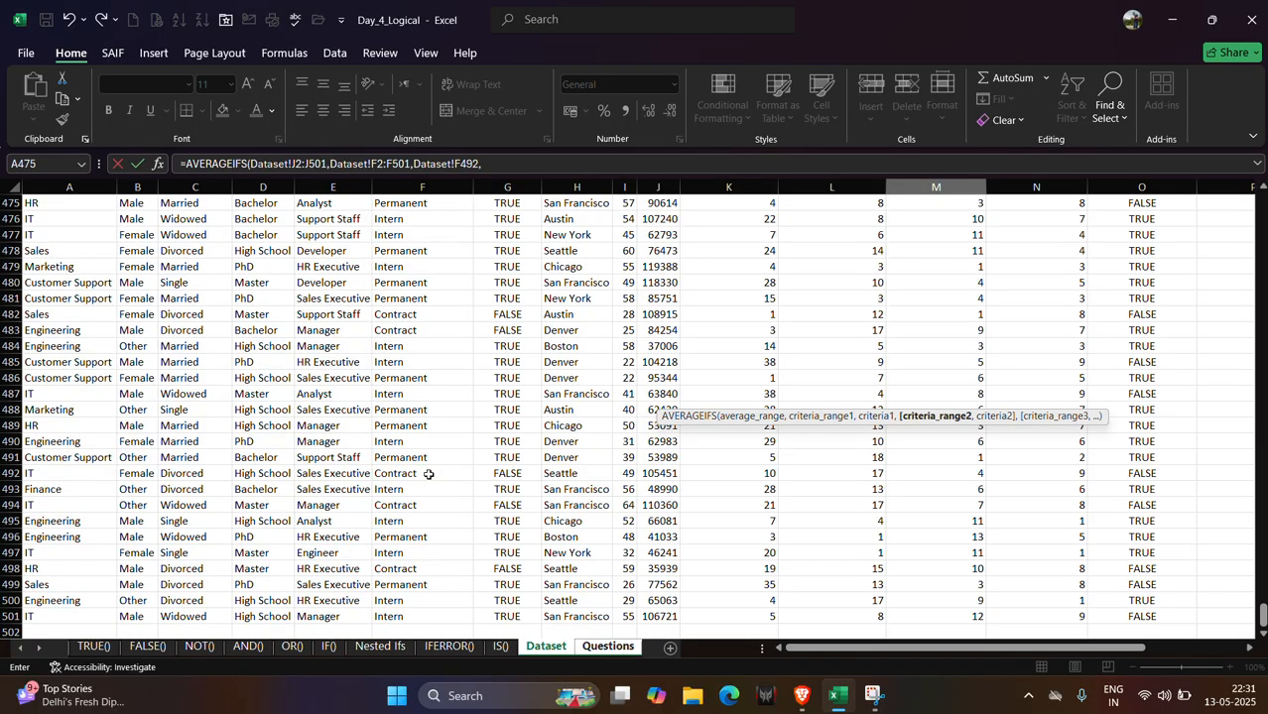
Add the Dataset Location column H2:H501 as the second criteria range.
{"action": "left_click", "coordinate": [606, 651]}
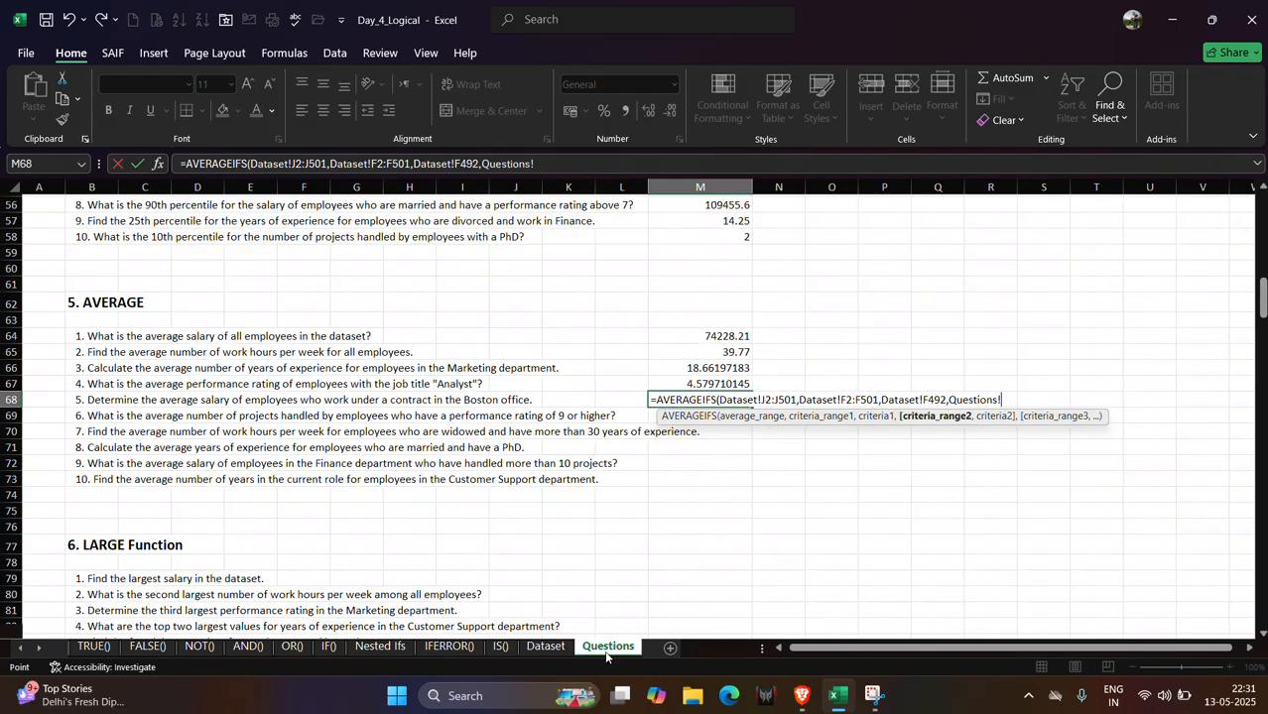
{"action": "left_click", "coordinate": [545, 647]}
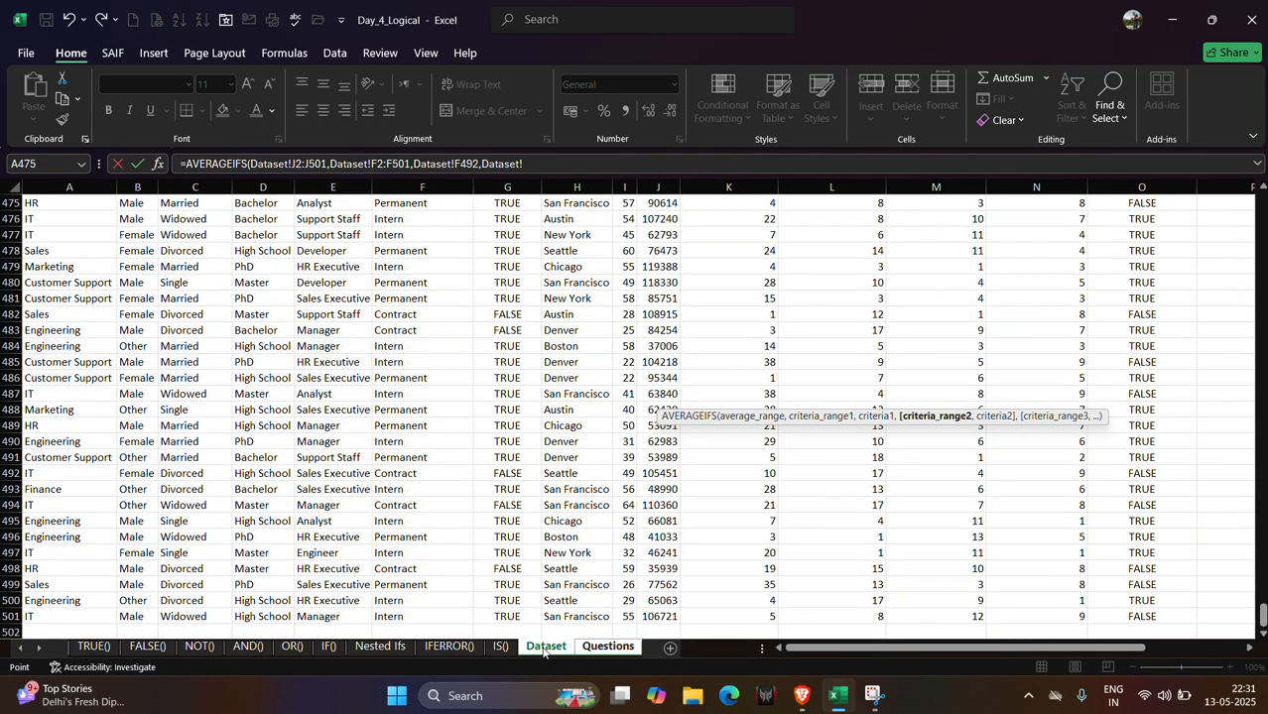
{"action": "scroll", "coordinate": [1262, 617], "scroll_direction": "up", "scroll_amount": 20}
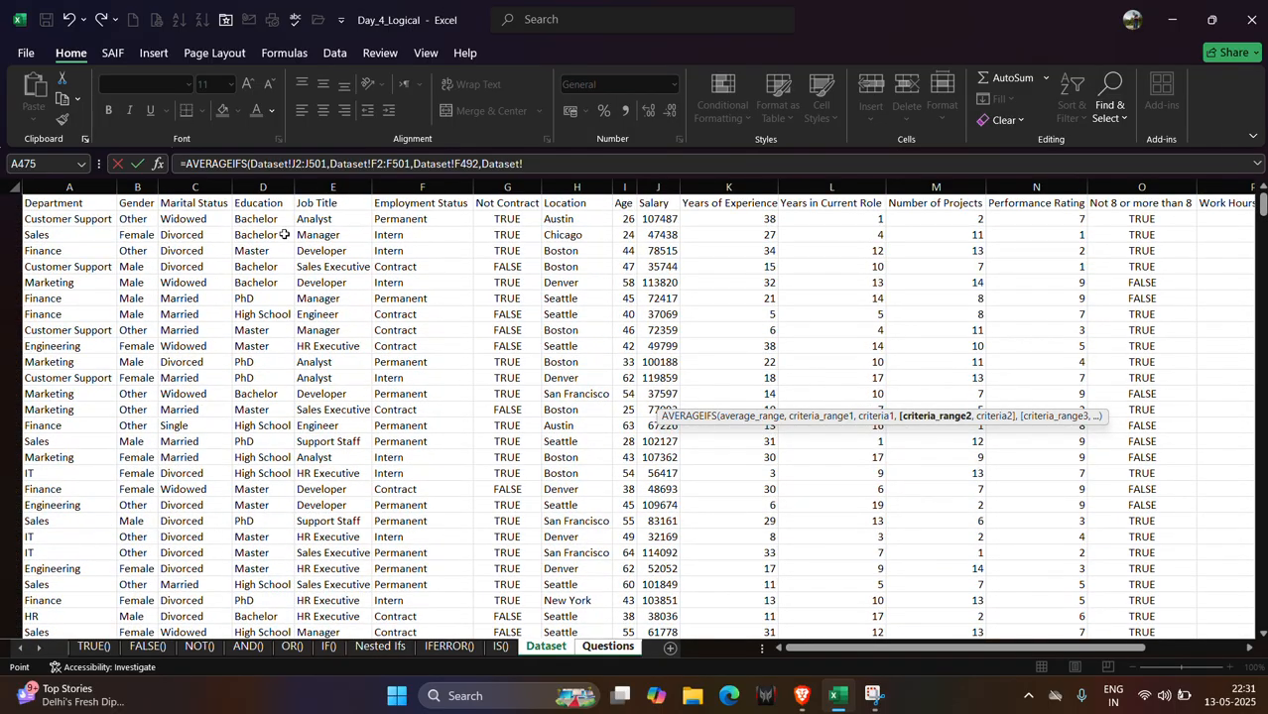
{"action": "left_click", "coordinate": [581, 223]}
{"action": "key", "text": "ctrl+shift+Down"}
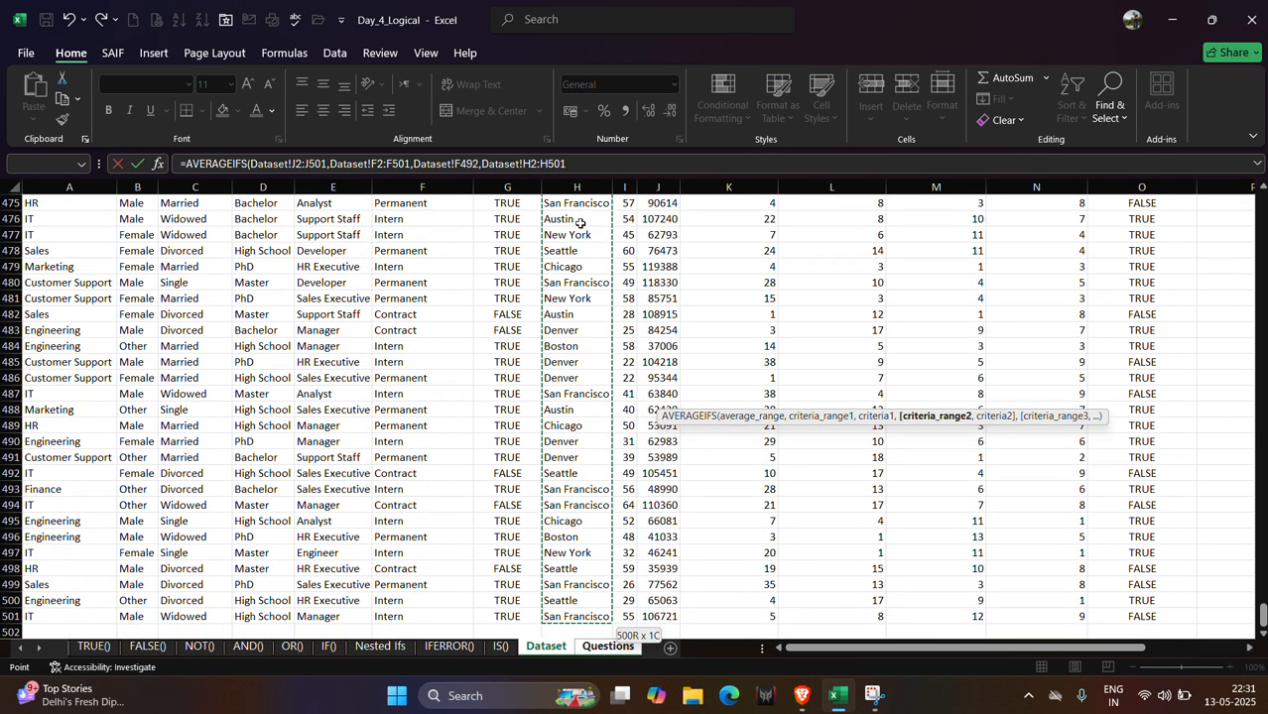
{"action": "type", "text": ","}
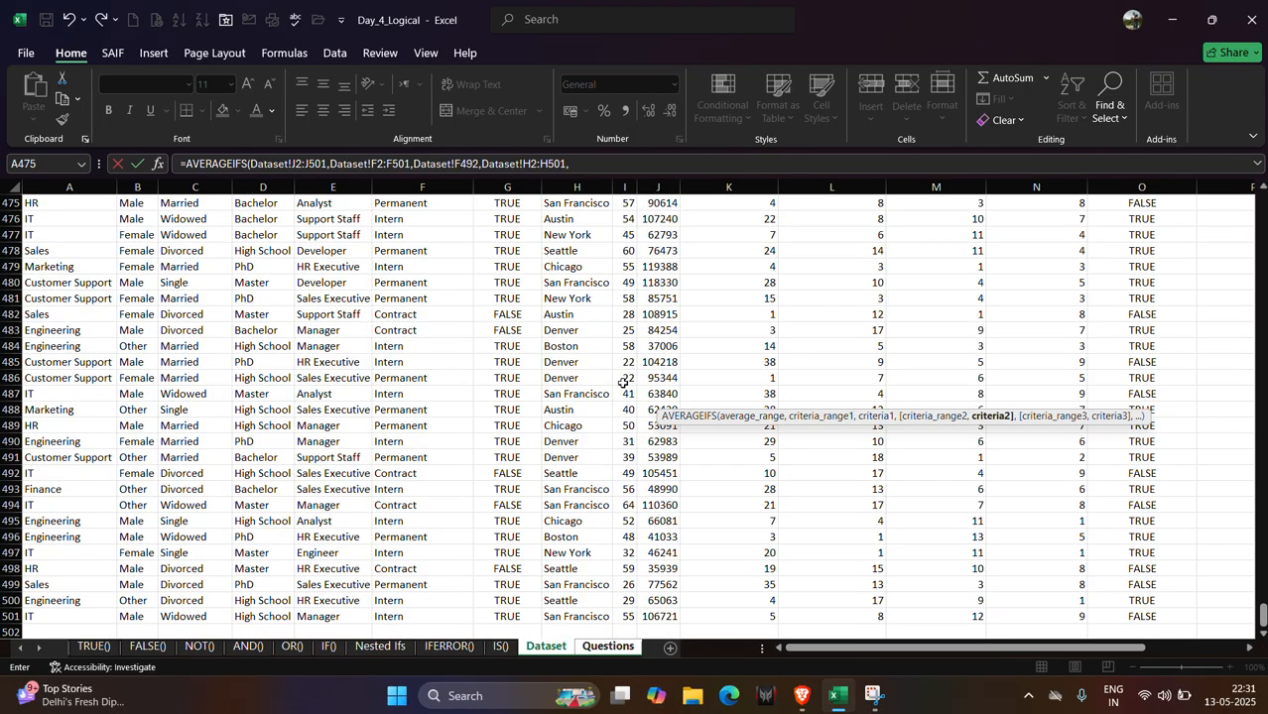
Use the Boston cell Dataset!H496 as the second criteria and finish the M68 formula.
{"action": "left_click", "coordinate": [573, 536]}
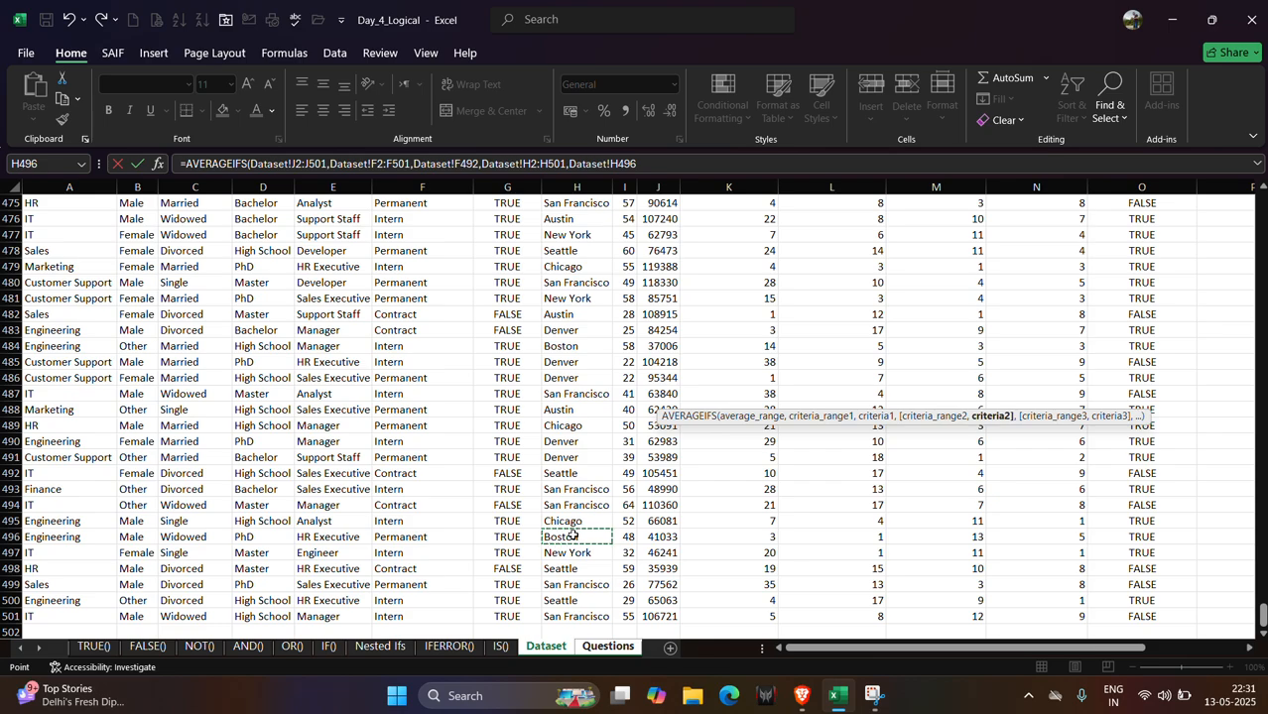
{"action": "type", "text": ")"}
{"action": "key", "text": "Return"}
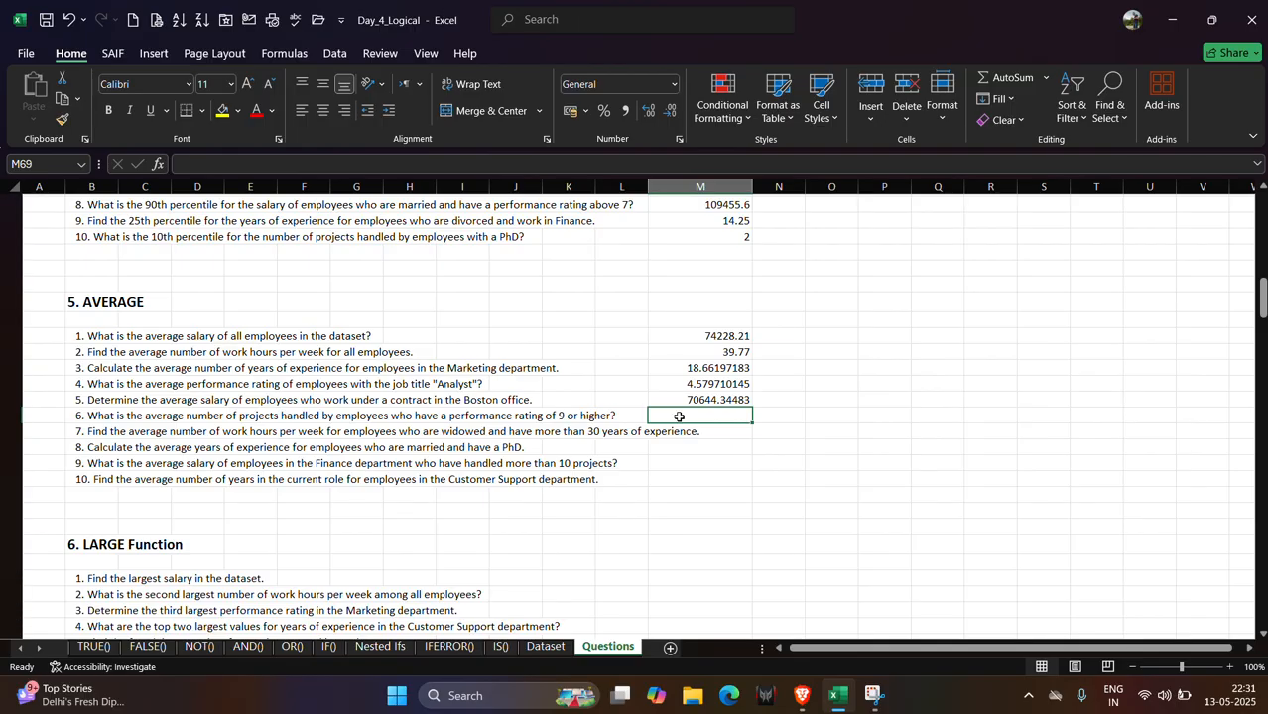
Start an AVERAGEIF formula in M69 and switch to the Dataset sheet to pick its range.
{"action": "type", "text": "=ave"}
{"action": "key", "text": "Down"}
{"action": "key", "text": "Down"}
{"action": "key", "text": "Down"}
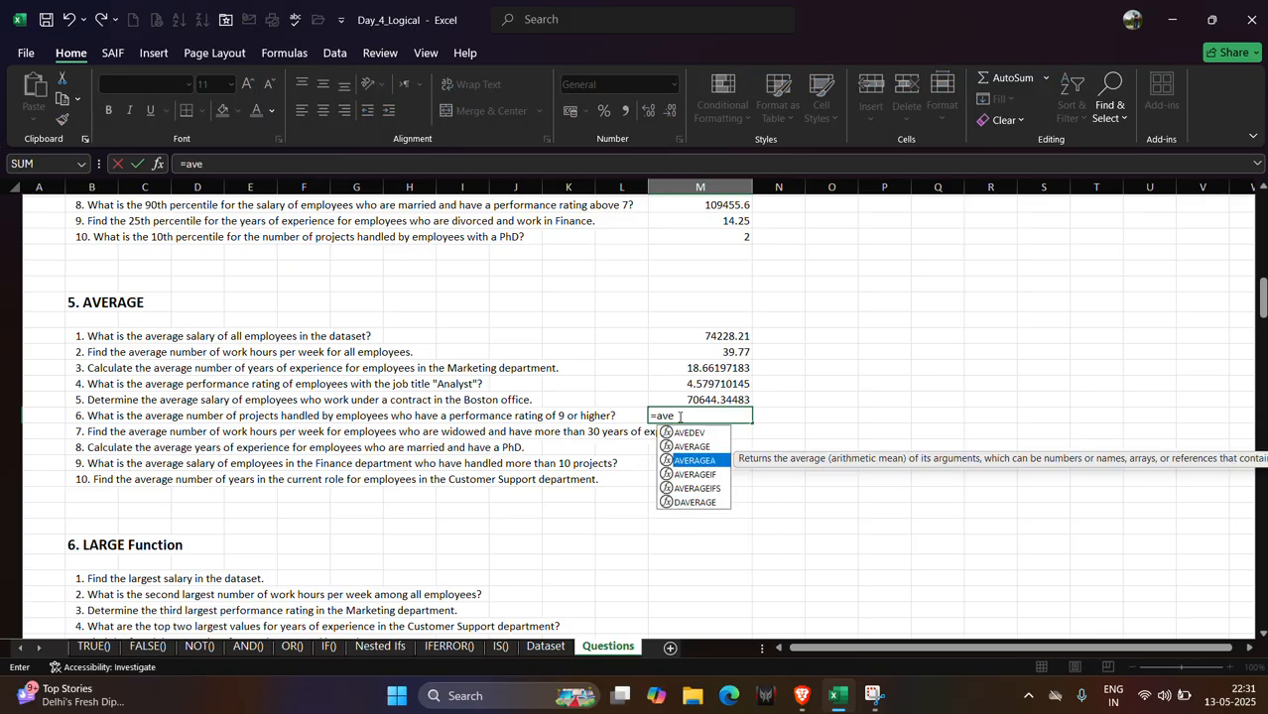
{"action": "key", "text": "Tab"}
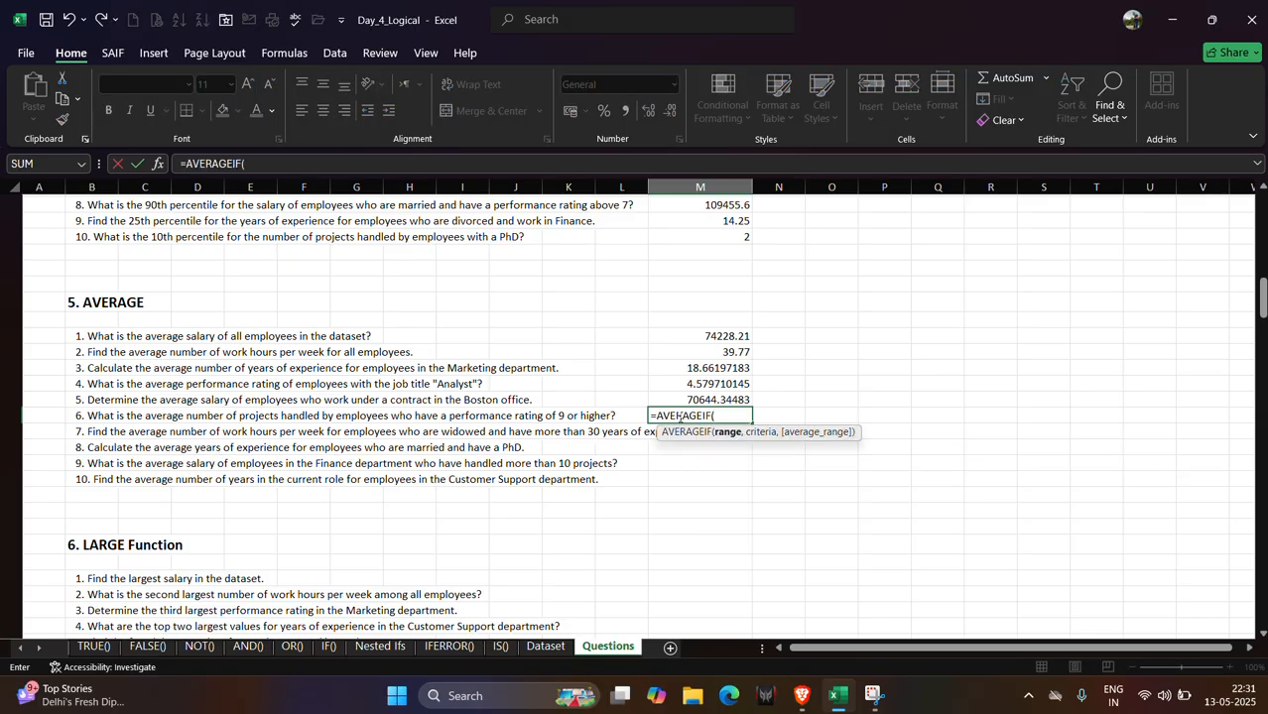
{"action": "left_click", "coordinate": [544, 648]}
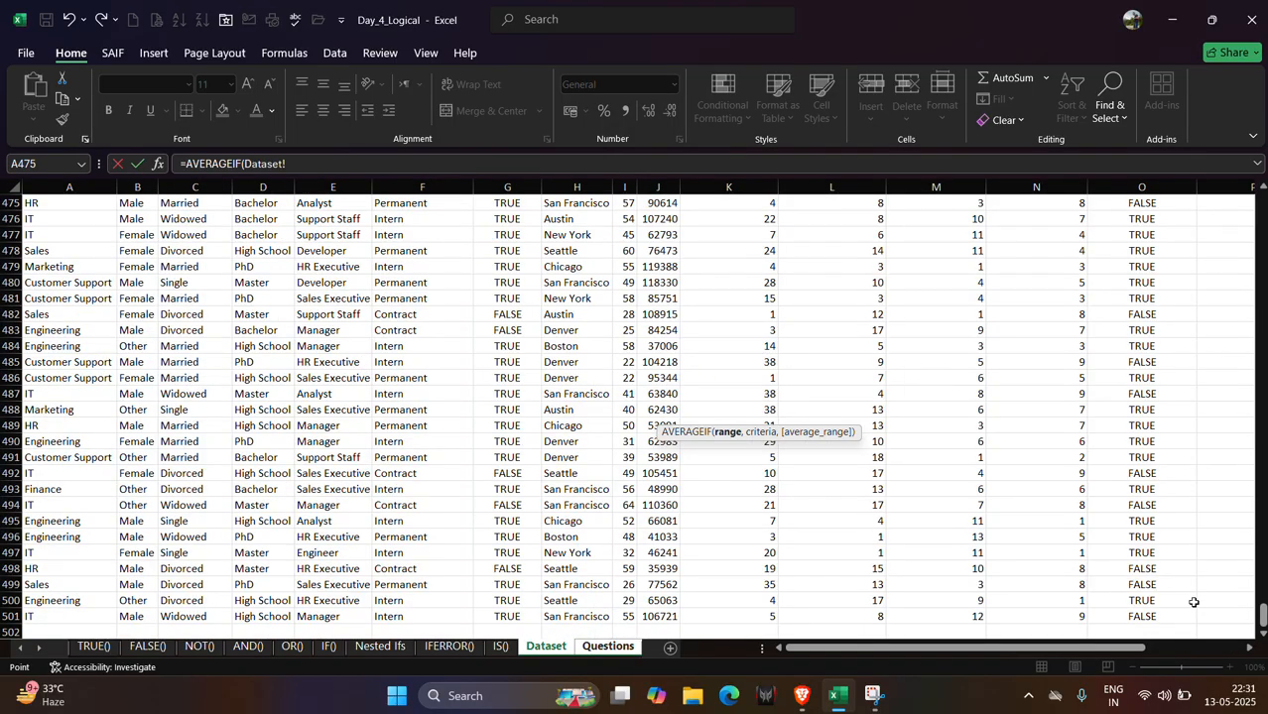
Set the range to the Dataset Performance Rating column N2:N501 and the criteria to ">9".
{"action": "left_click_drag", "start_coordinate": [1259, 625], "coordinate": [1262, 204]}
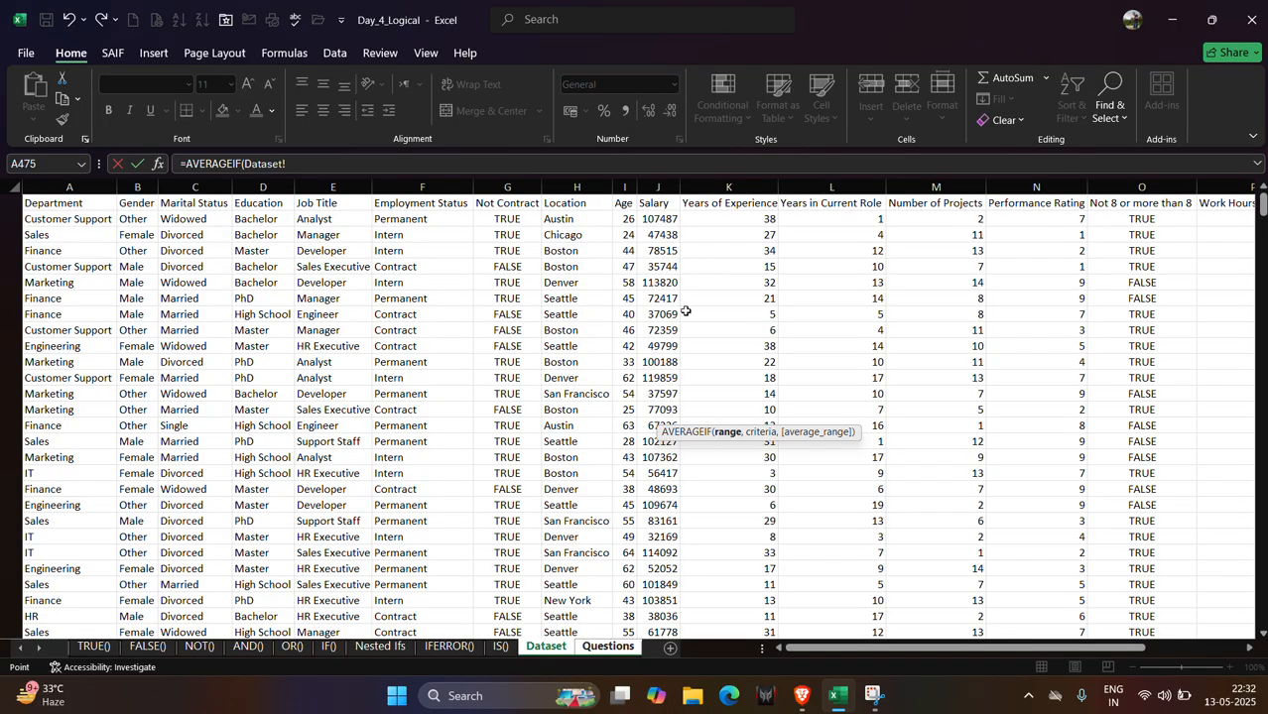
{"action": "scroll", "coordinate": [682, 313], "scroll_direction": "right", "scroll_amount": 2}
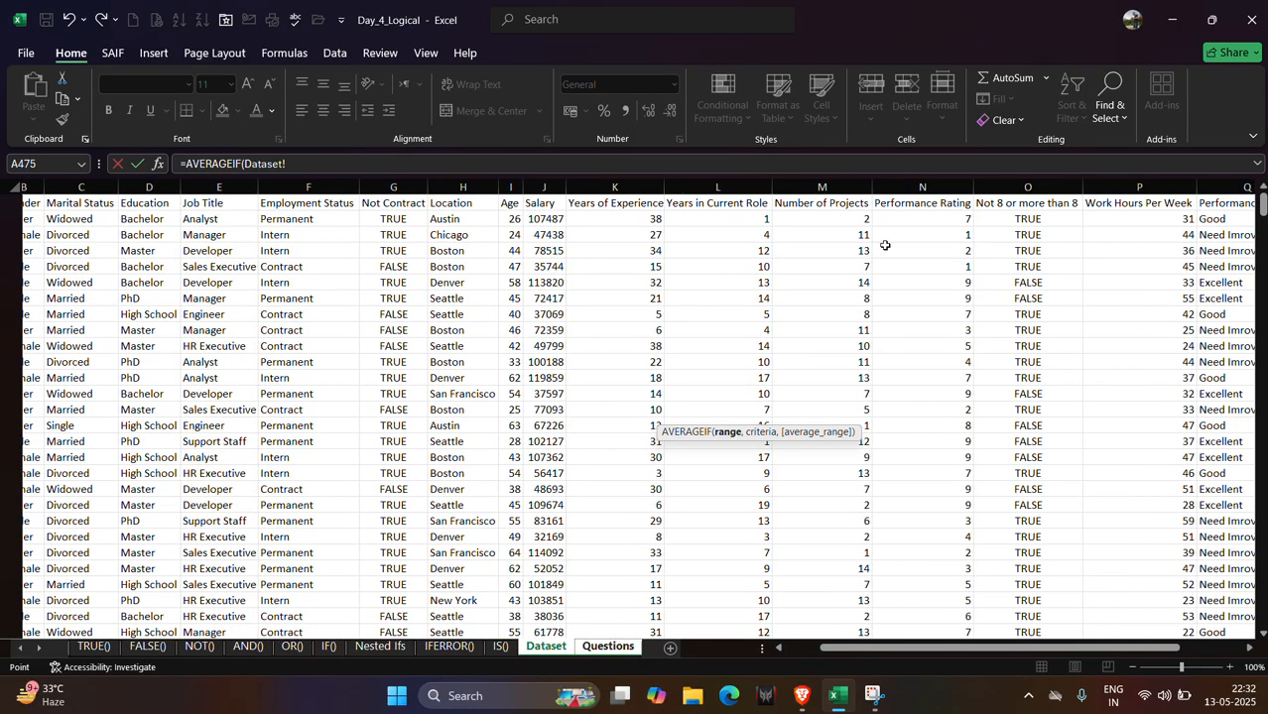
{"action": "left_click", "coordinate": [909, 218]}
{"action": "key", "text": "ctrl+shift+Down"}
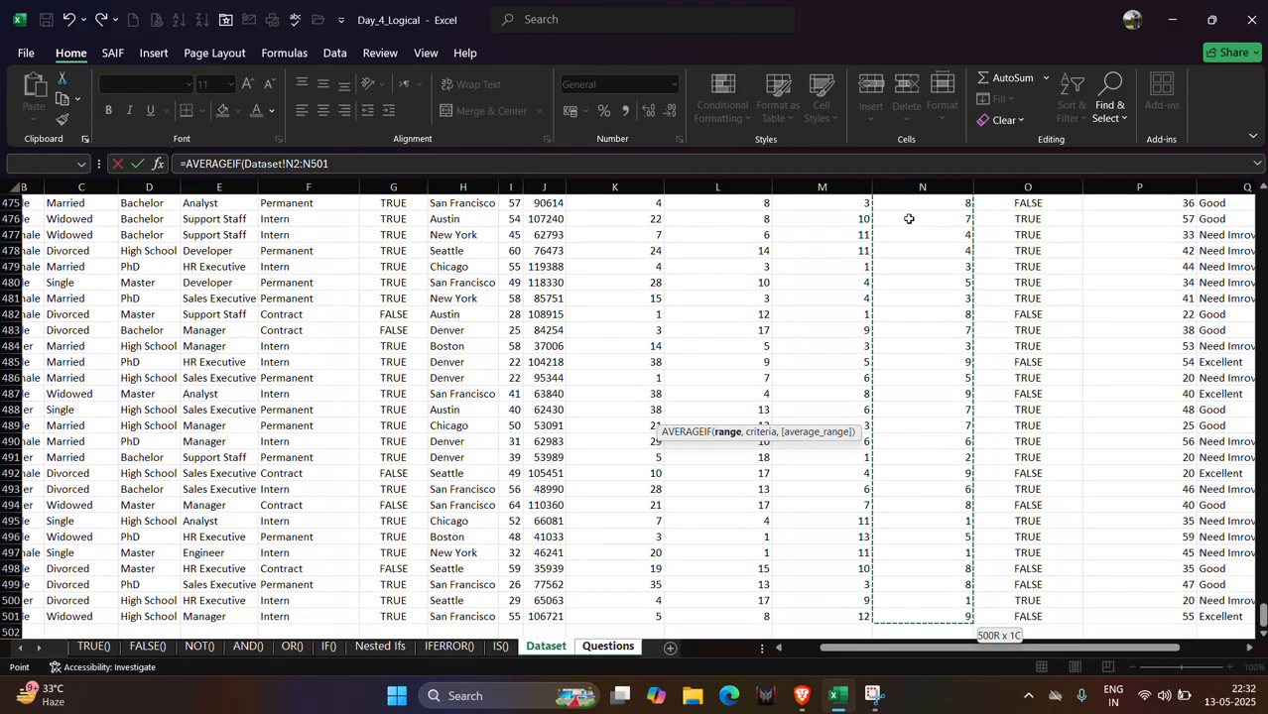
{"action": "type", "text": ",\">"}
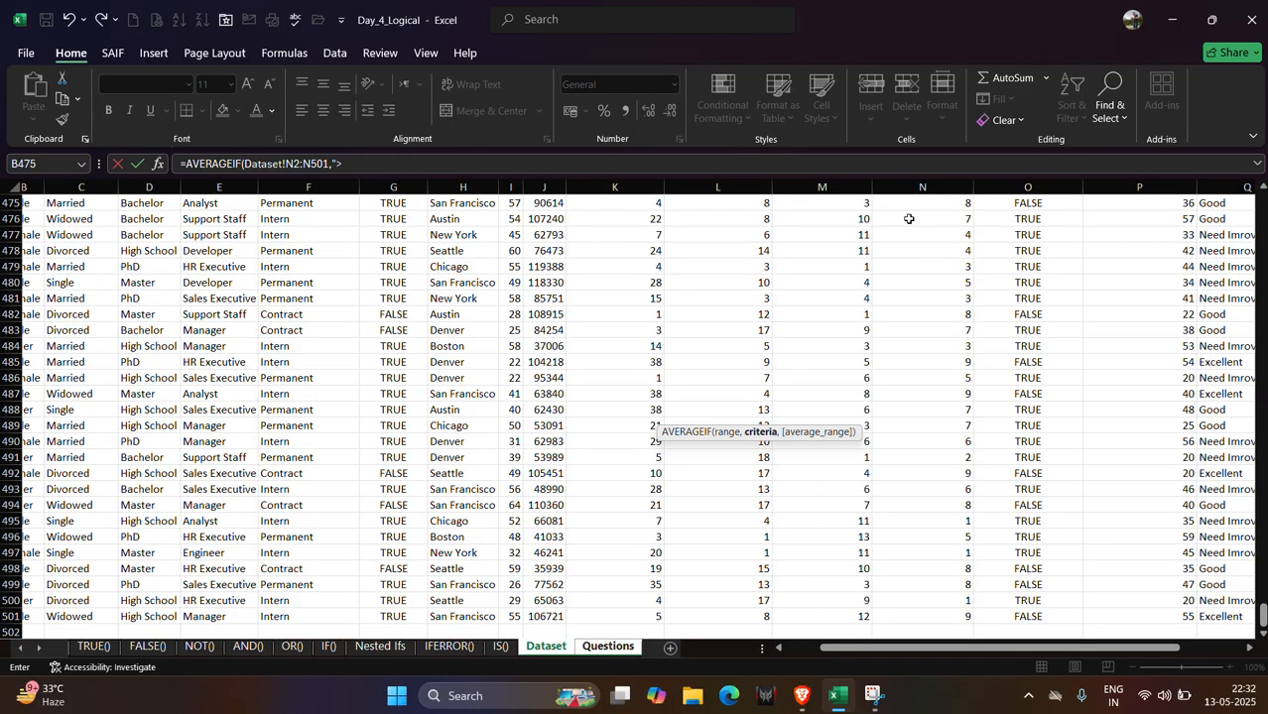
{"action": "type", "text": "9\","}
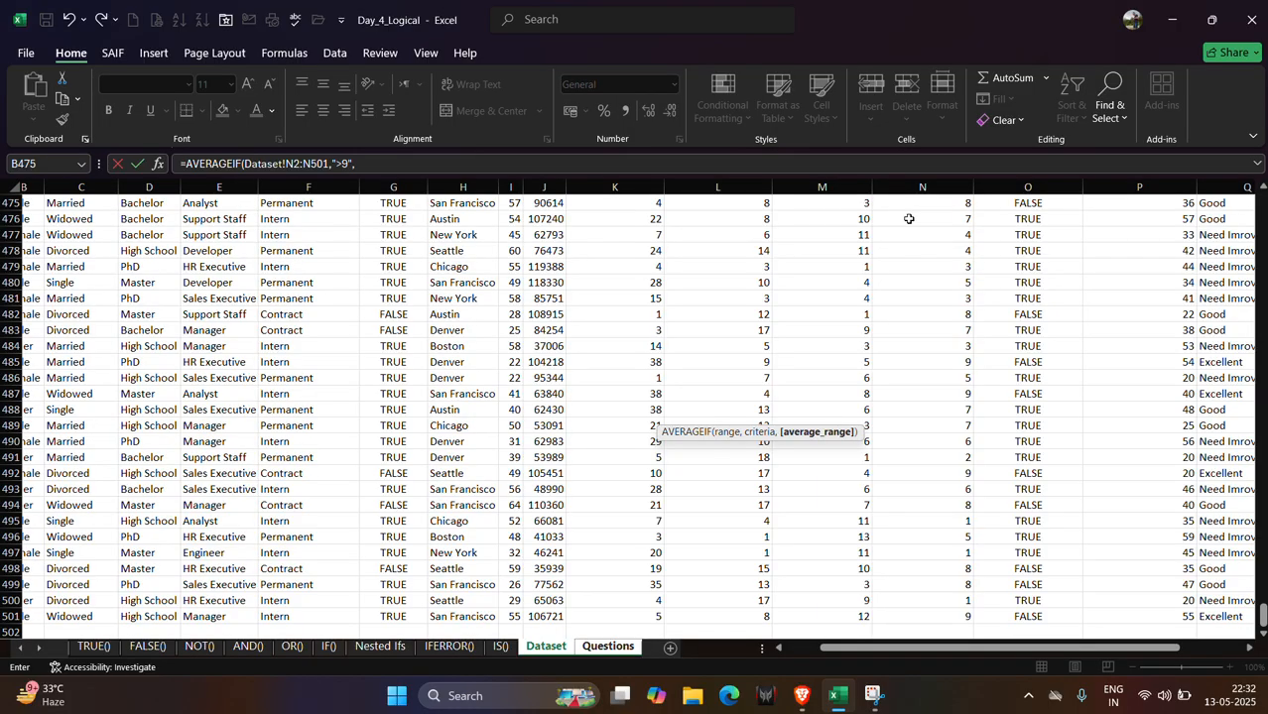
Set the average range to the Dataset Number of Projects column M2:M501 and finish the M69 formula.
{"action": "left_click", "coordinate": [626, 653]}
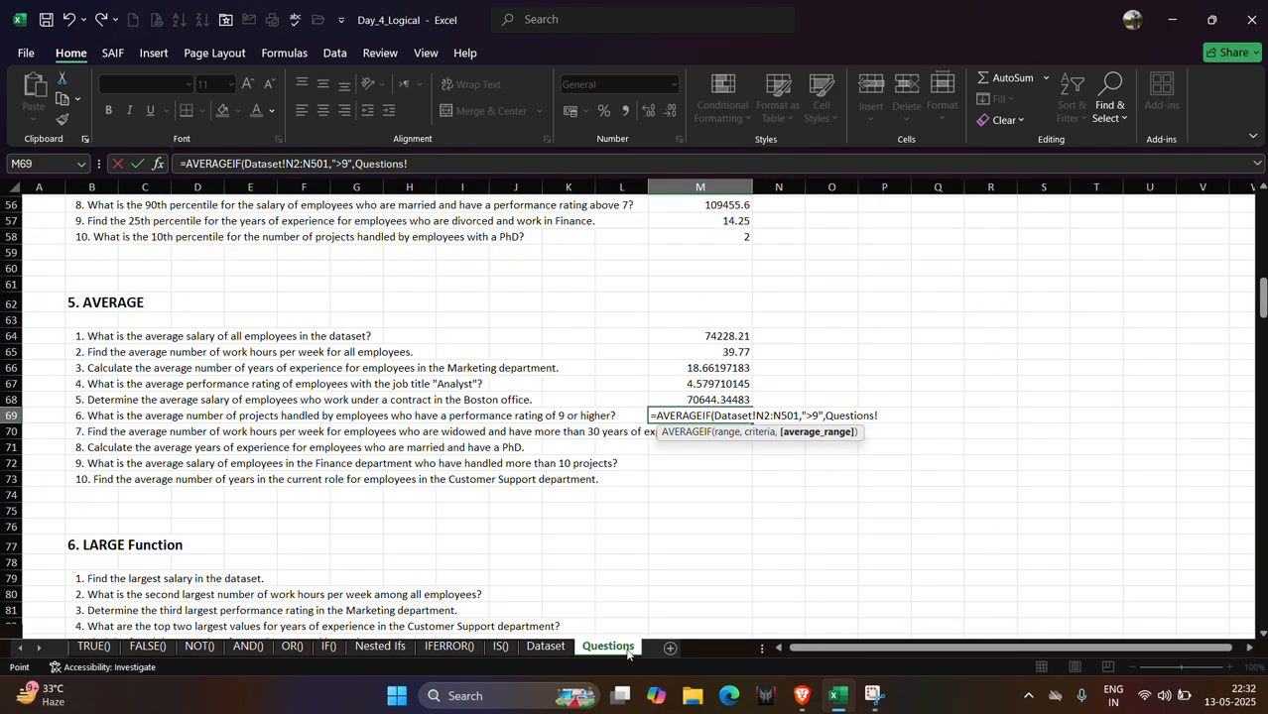
{"action": "left_click", "coordinate": [557, 651]}
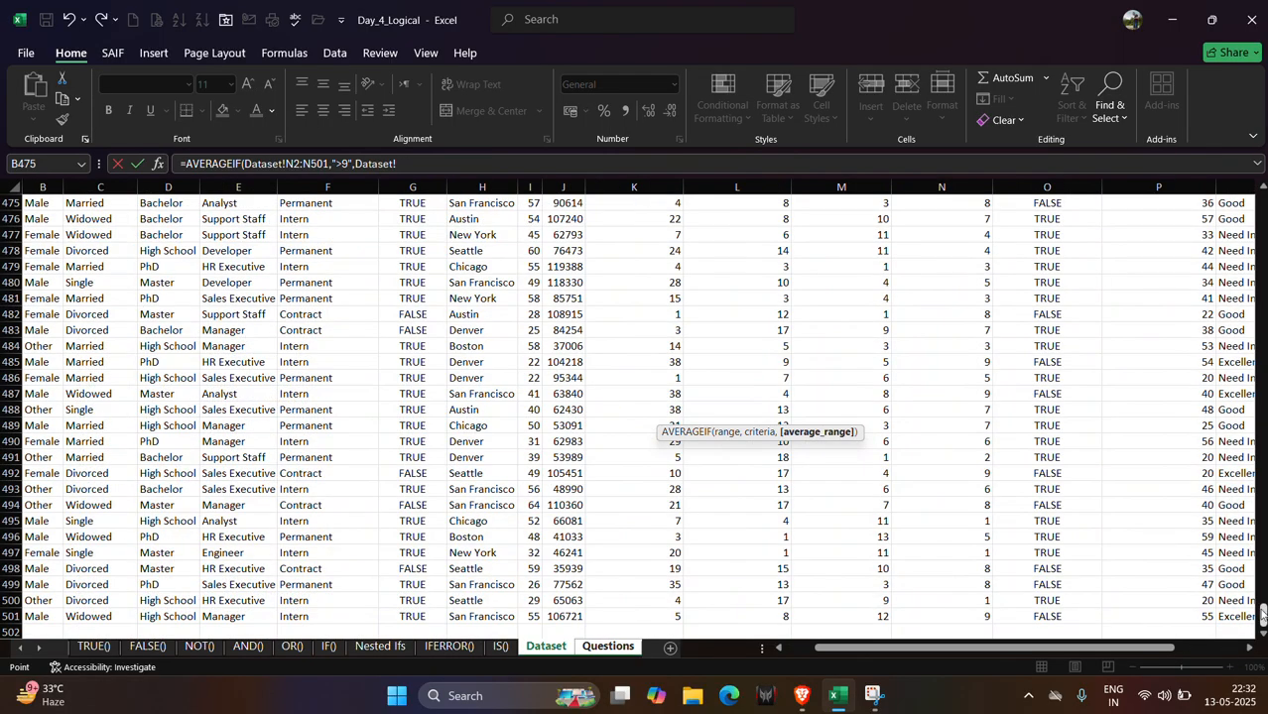
{"action": "left_click_drag", "start_coordinate": [1261, 617], "coordinate": [1260, 204]}
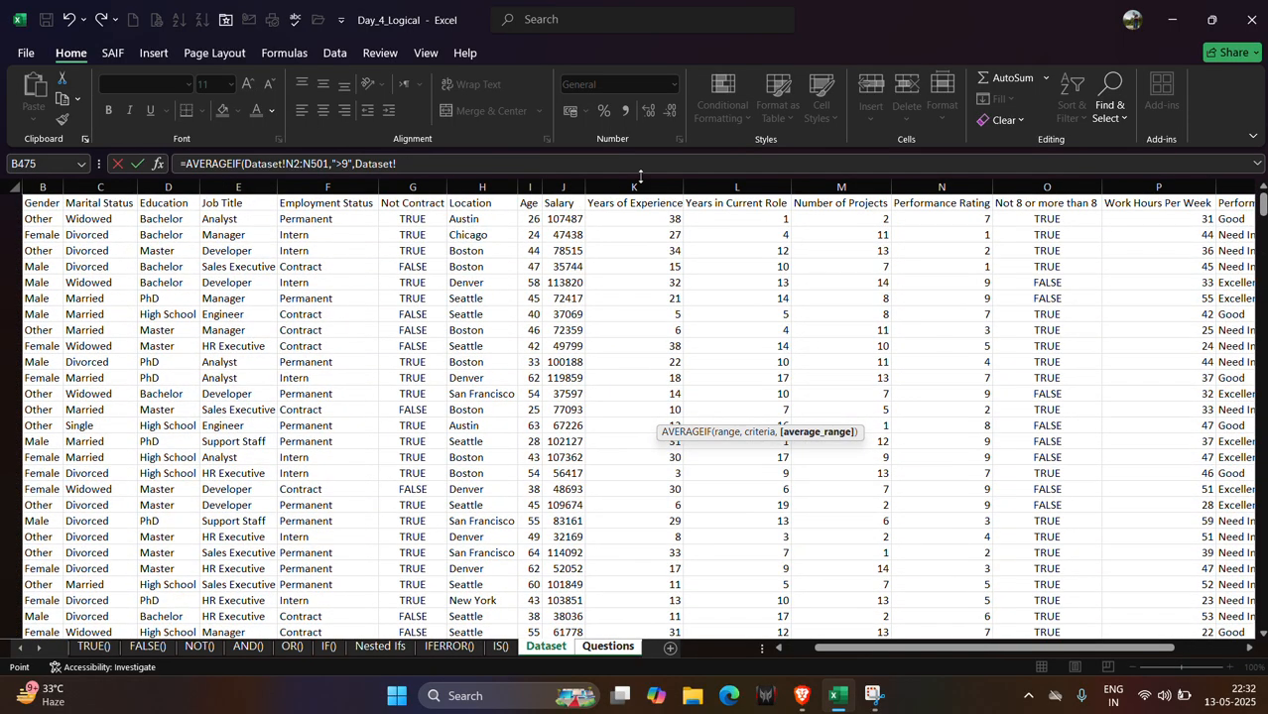
{"action": "left_click", "coordinate": [843, 216]}
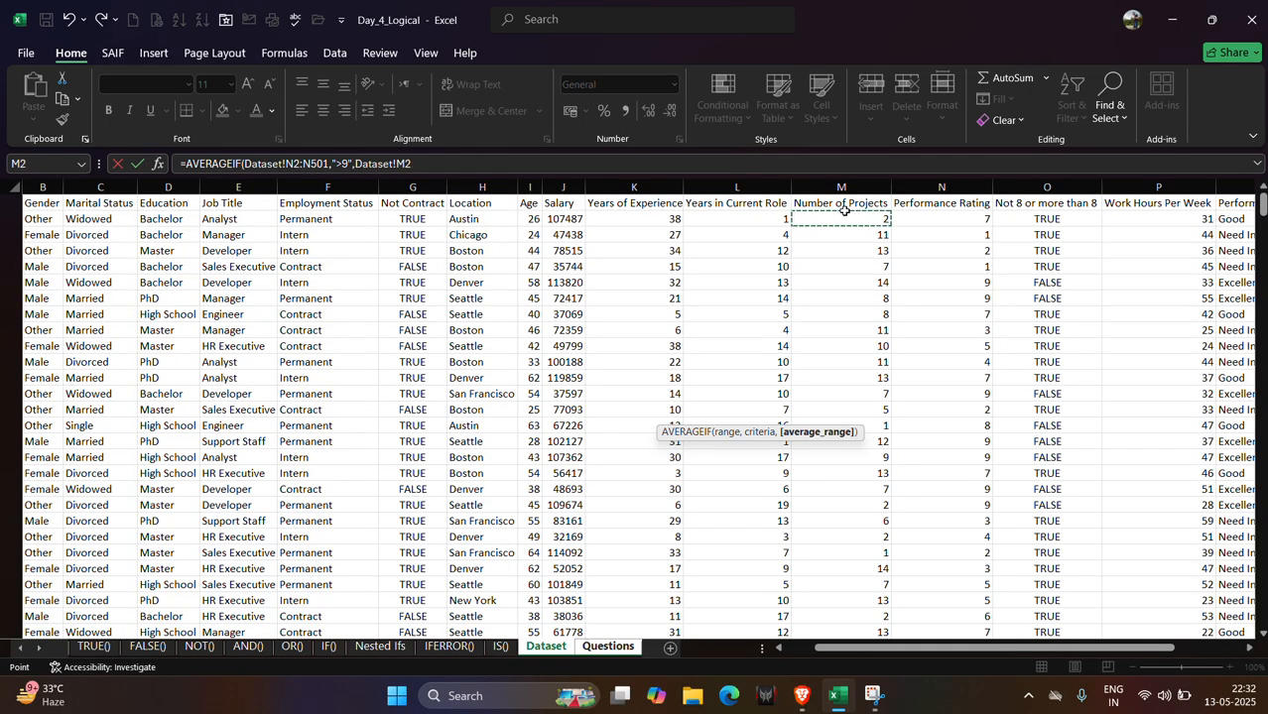
{"action": "key", "text": "ctrl+shift+Down"}
{"action": "key", "text": "Return"}
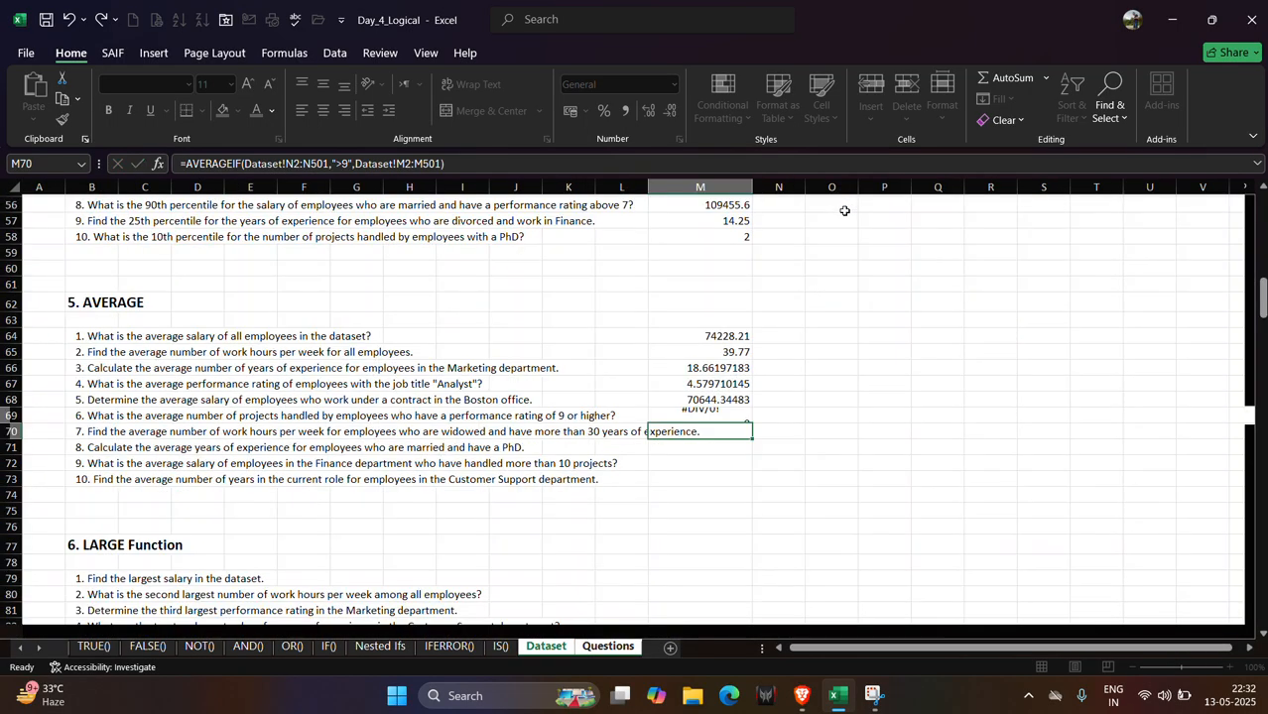
Try re-entering the M69 formula with the quotation marks around the >9 criteria removed and then restored.
{"action": "left_click", "coordinate": [707, 414]}
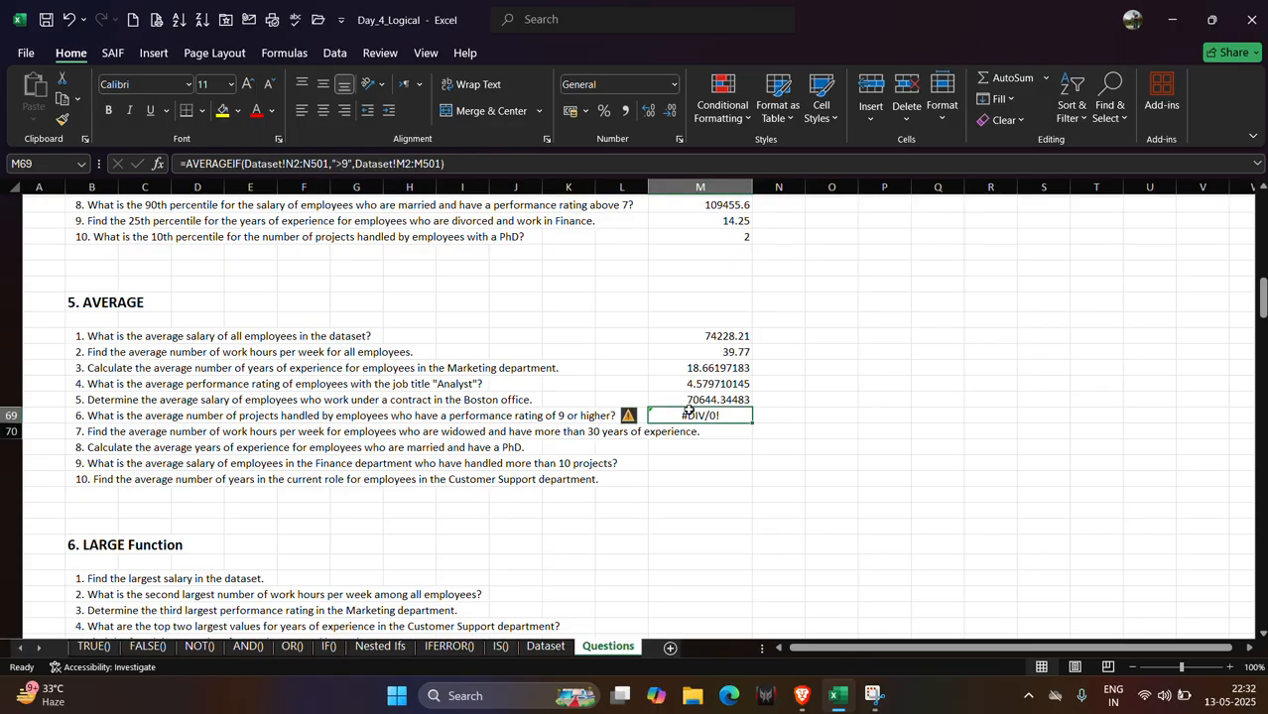
{"action": "left_click", "coordinate": [335, 162]}
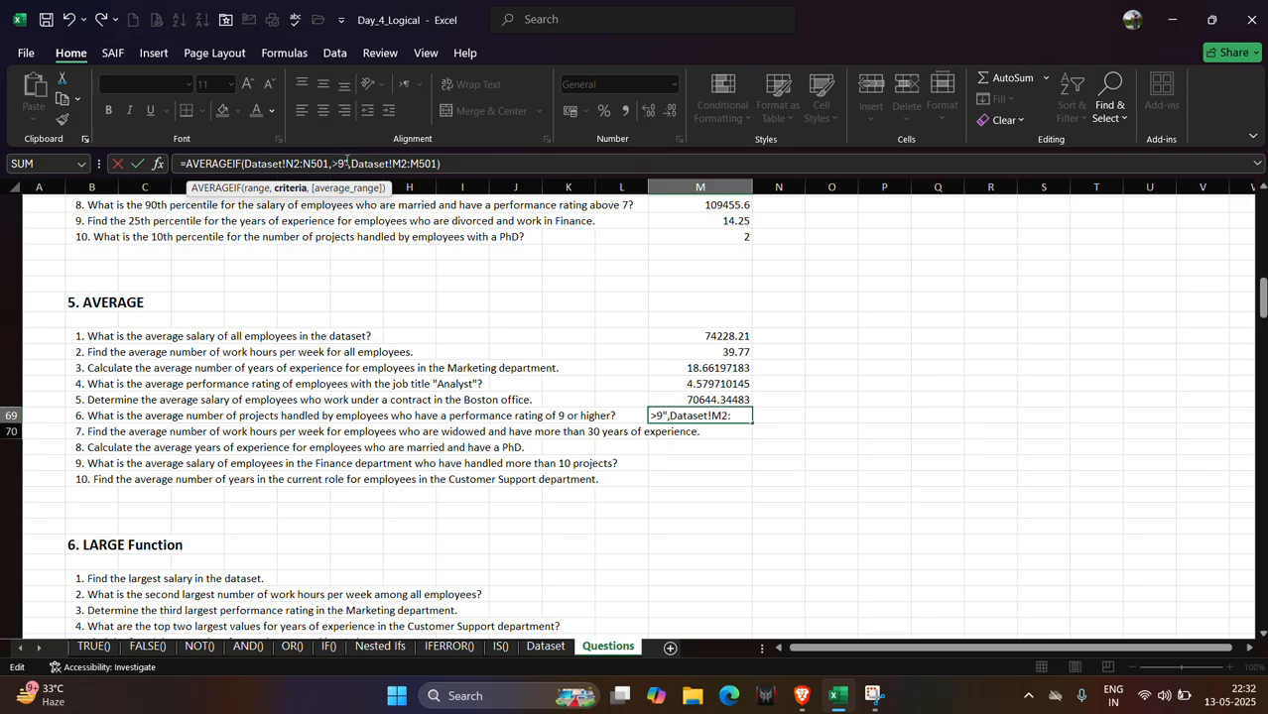
{"action": "key", "text": "BackSpace"}
{"action": "key", "text": "Return"}
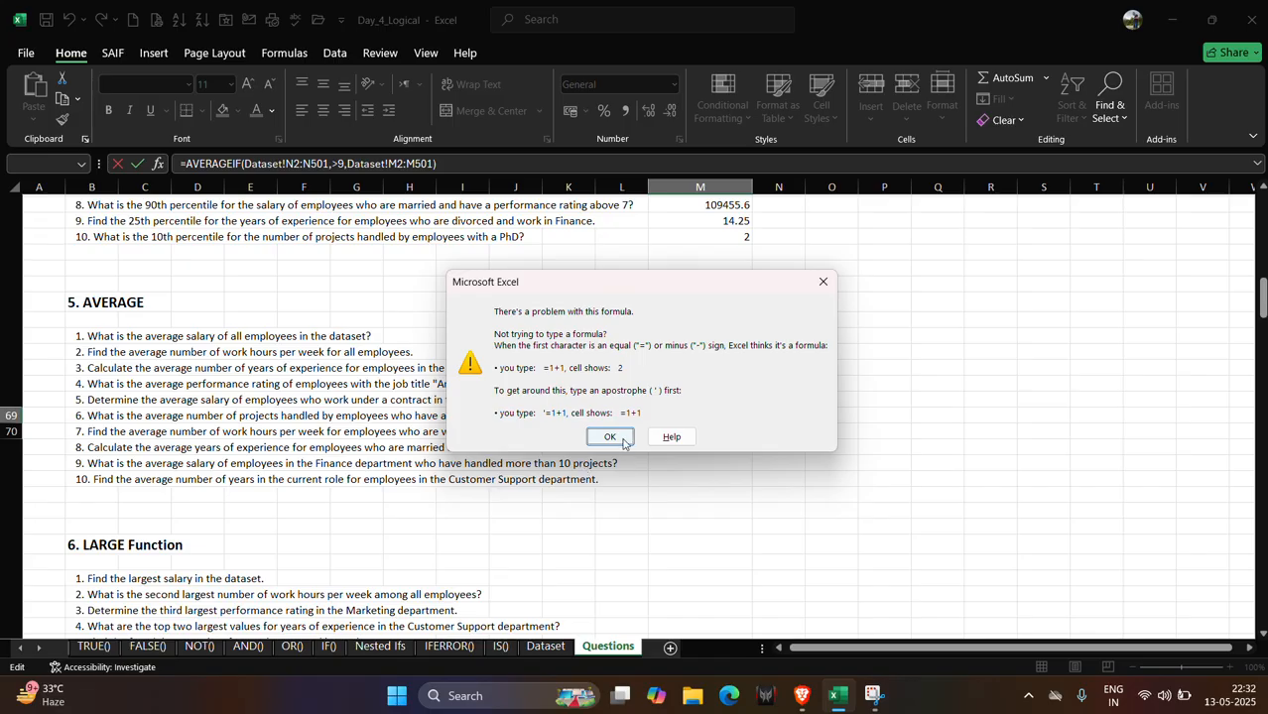
{"action": "left_click", "coordinate": [609, 438]}
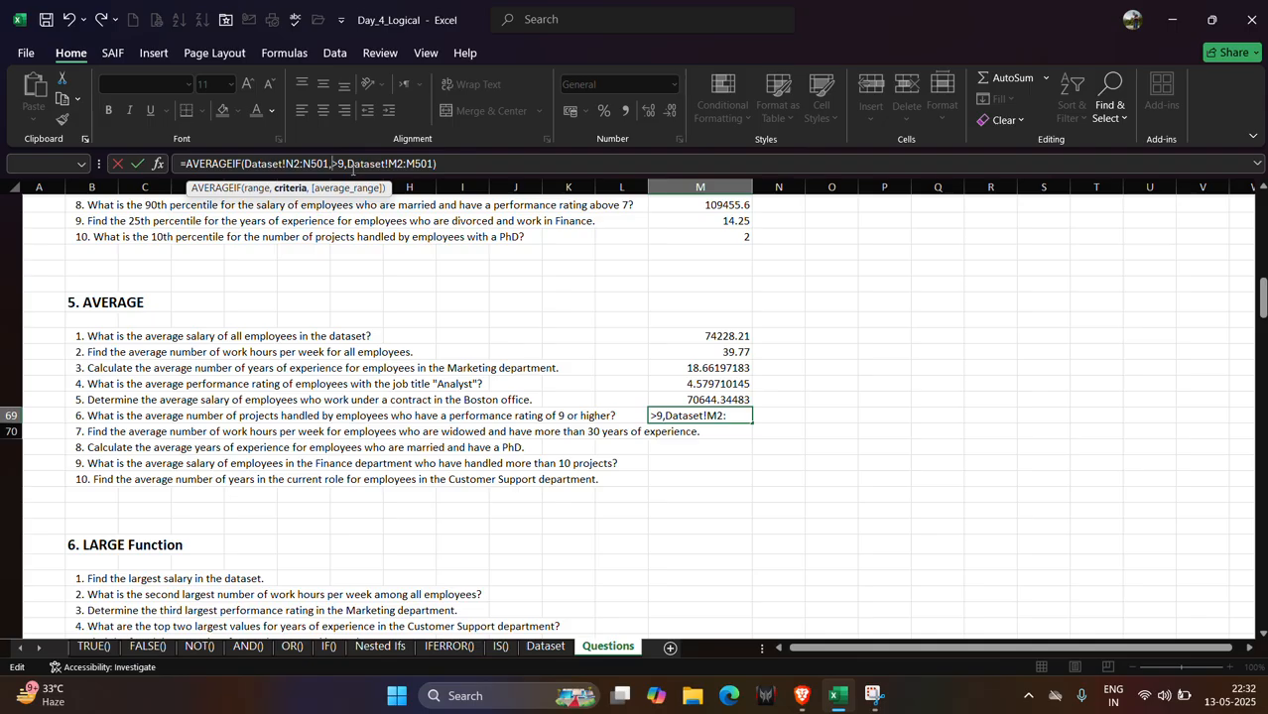
{"action": "type", "text": "\""}
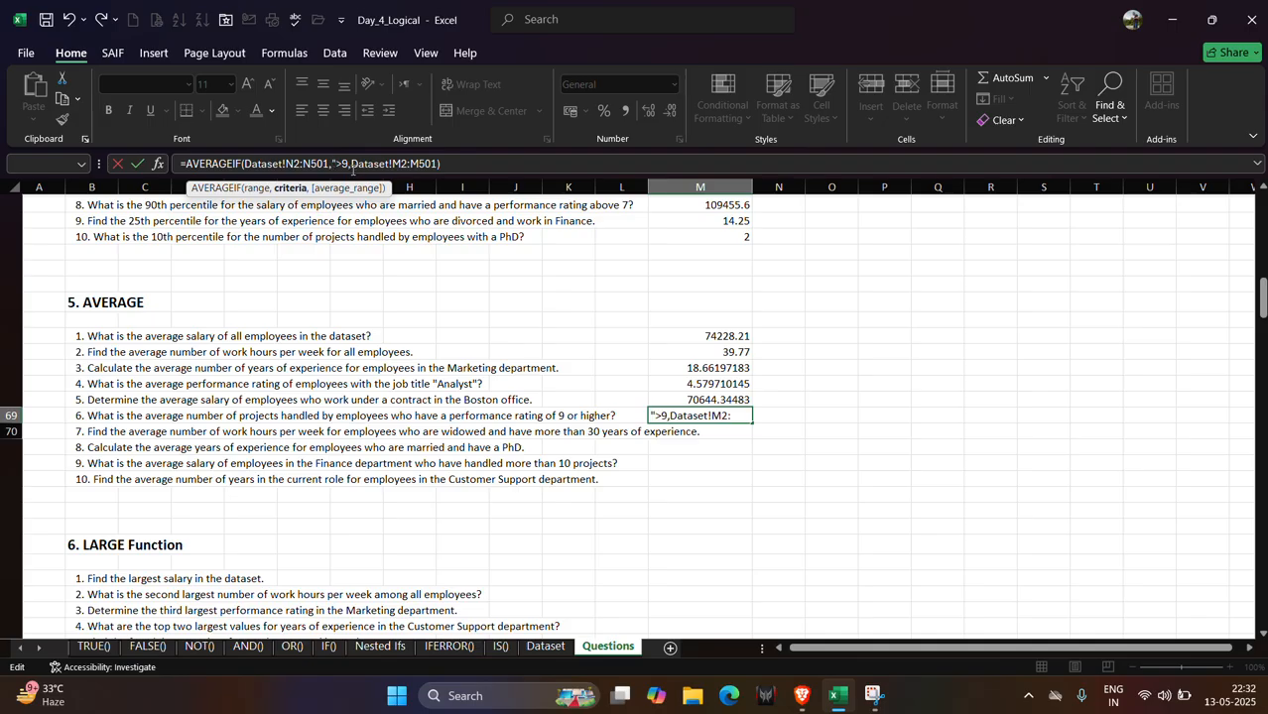
{"action": "key", "text": "Right"}
{"action": "key", "text": "Right"}
{"action": "type", "text": "\""}
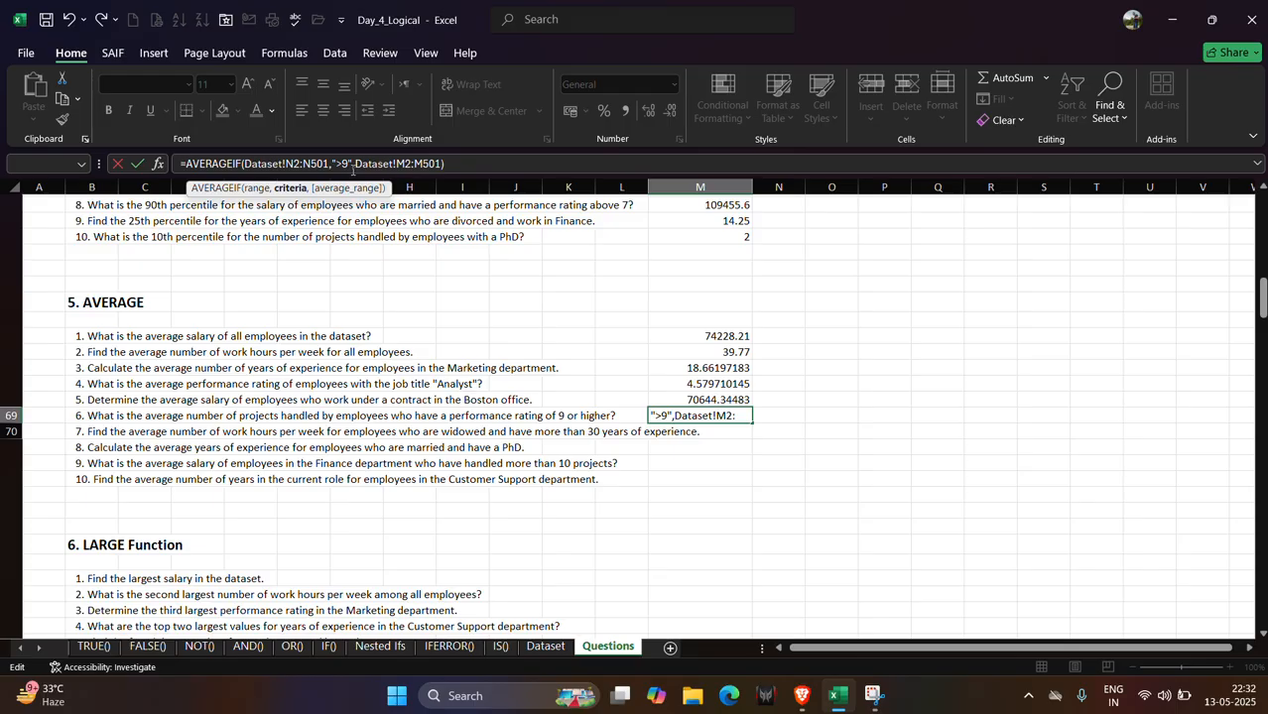
{"action": "left_click", "coordinate": [452, 165]}
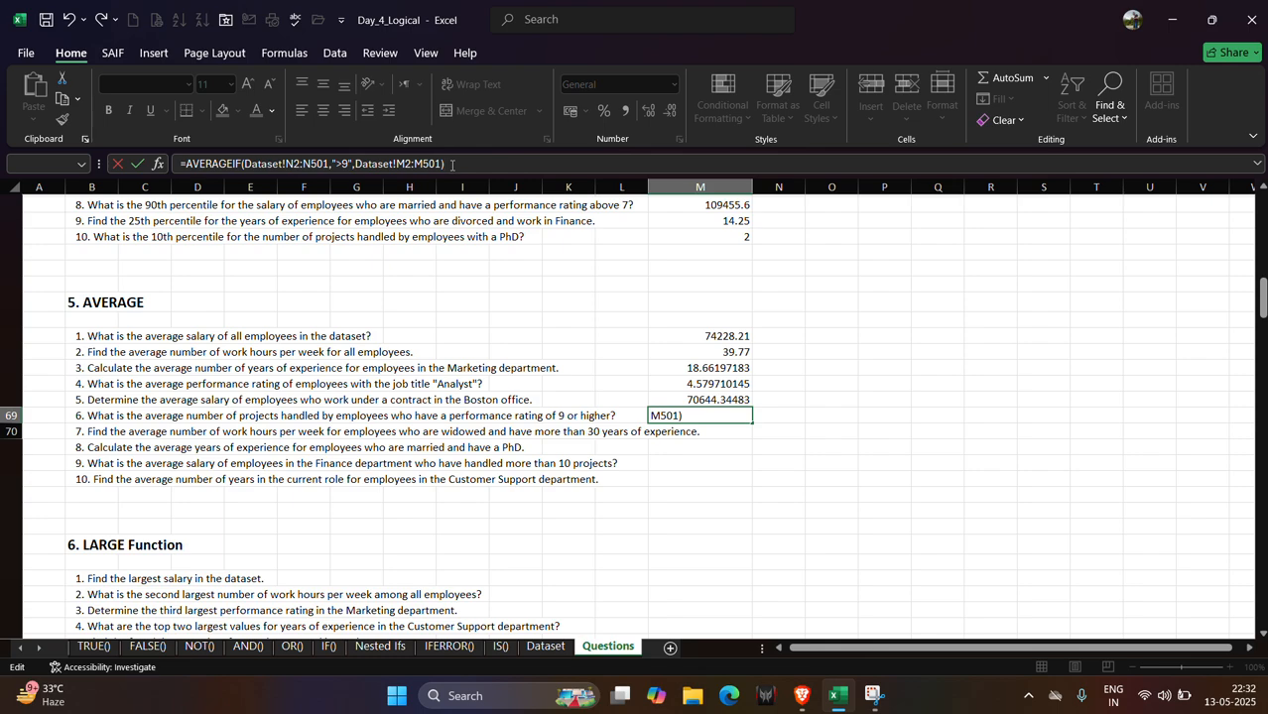
{"action": "key", "text": "Return"}
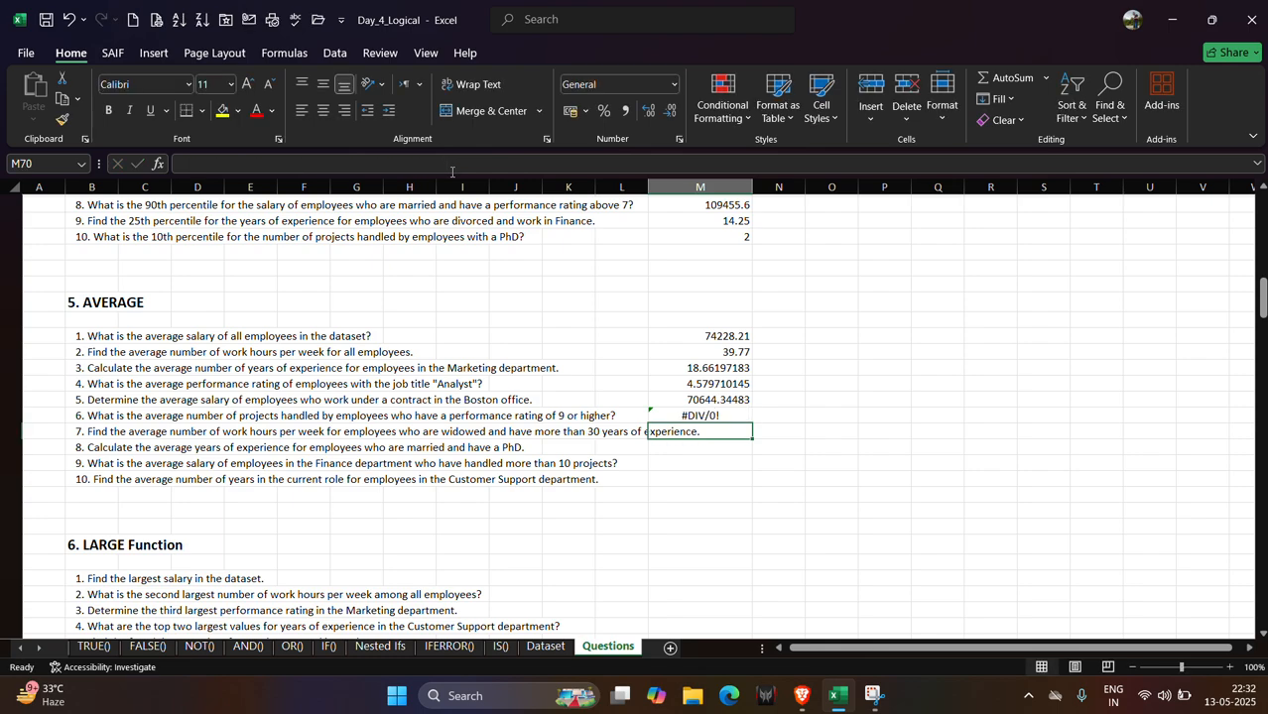
Copy the M69 formula, switch to ChatGPT in the browser and ask what's wrong with it.
{"action": "left_click", "coordinate": [680, 416]}
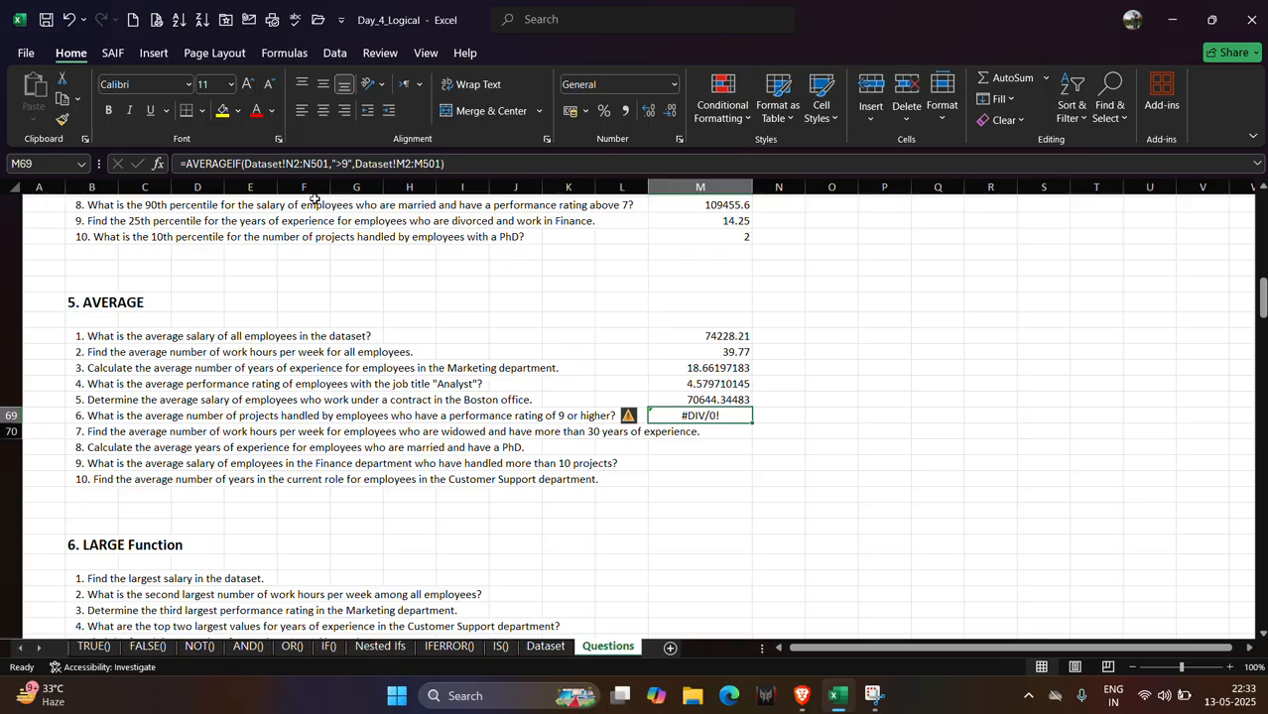
{"action": "left_click", "coordinate": [300, 166]}
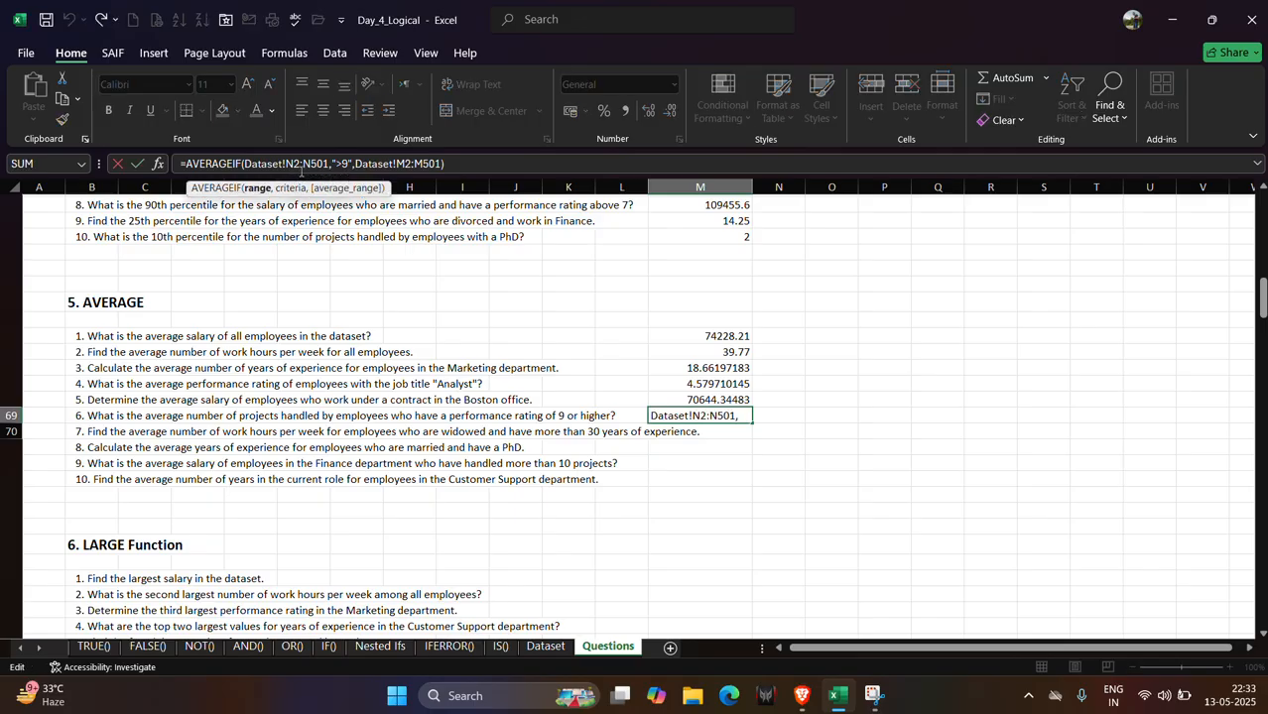
{"action": "left_click", "coordinate": [333, 164]}
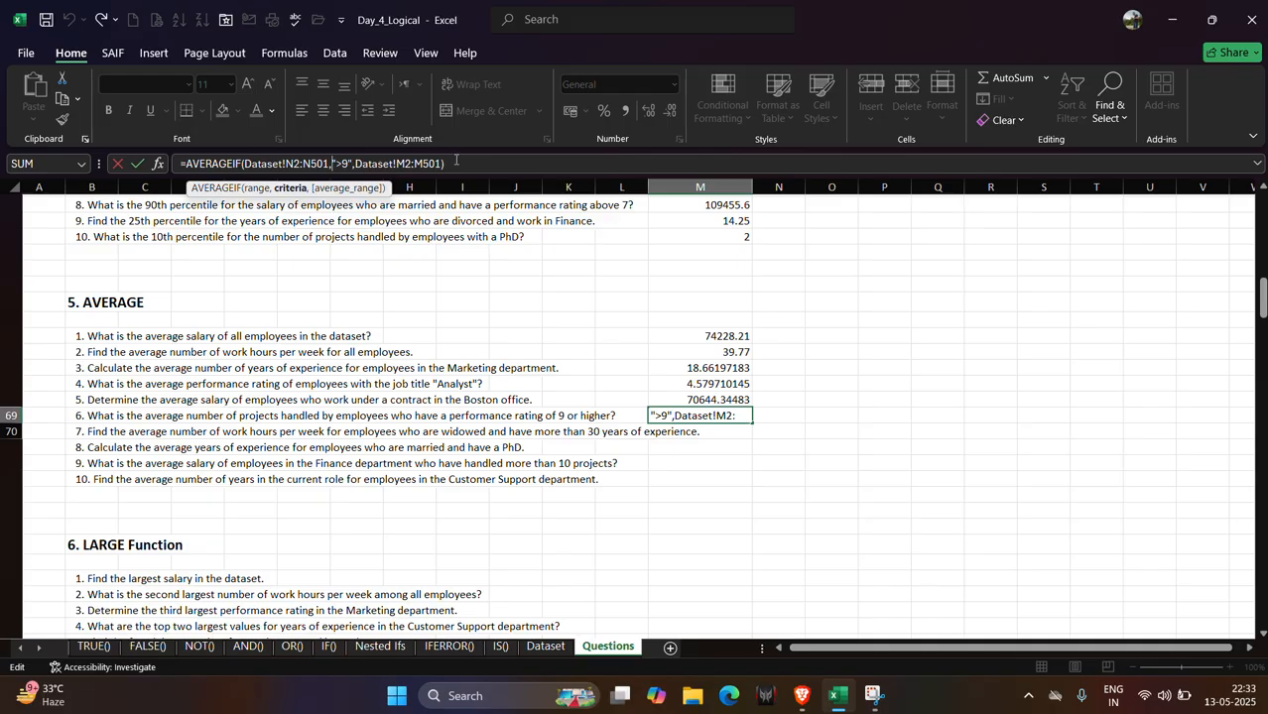
{"action": "left_click_drag", "start_coordinate": [455, 161], "coordinate": [168, 143]}
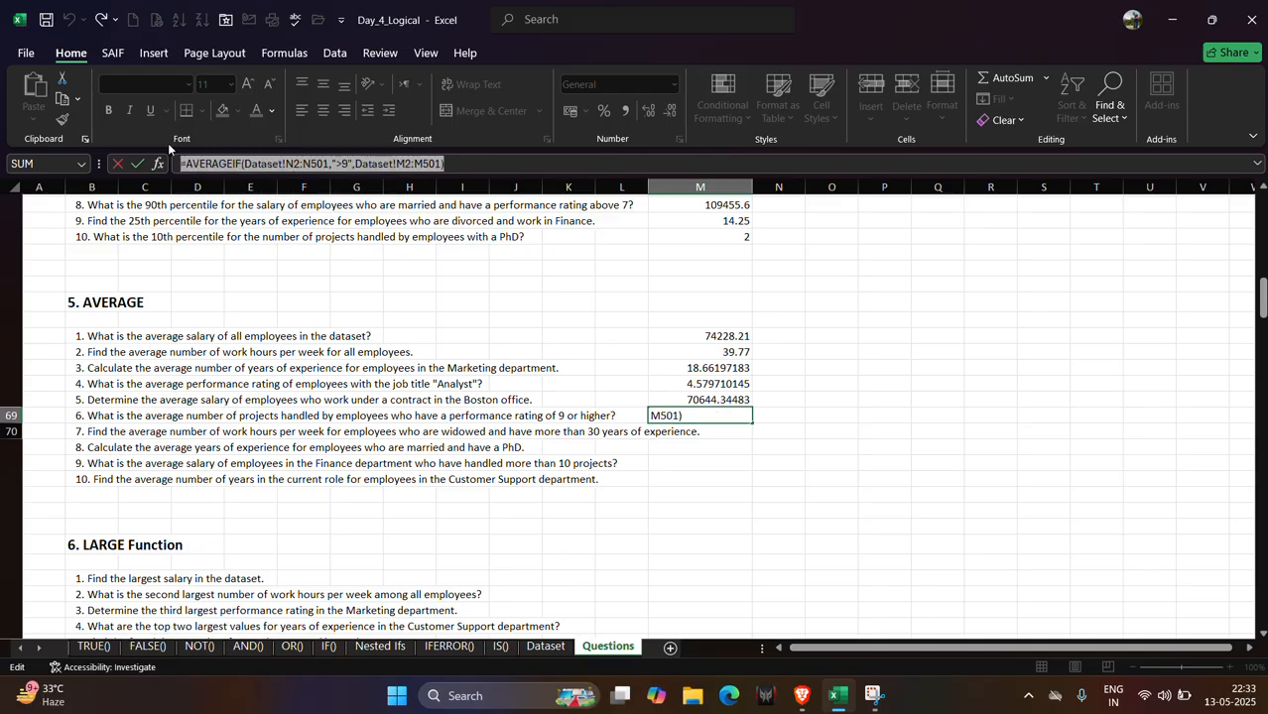
{"action": "key", "text": "ctrl+c"}
{"action": "key", "text": "alt+Tab"}
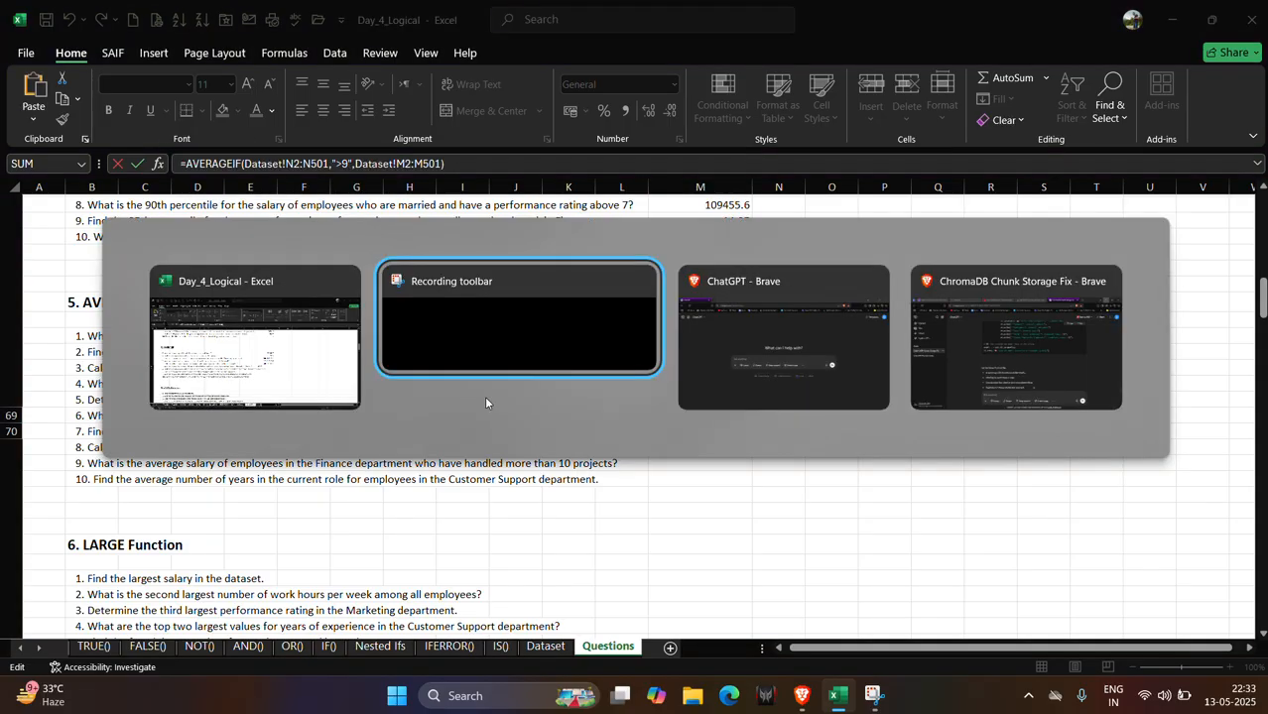
{"action": "key", "text": "alt+Tab"}
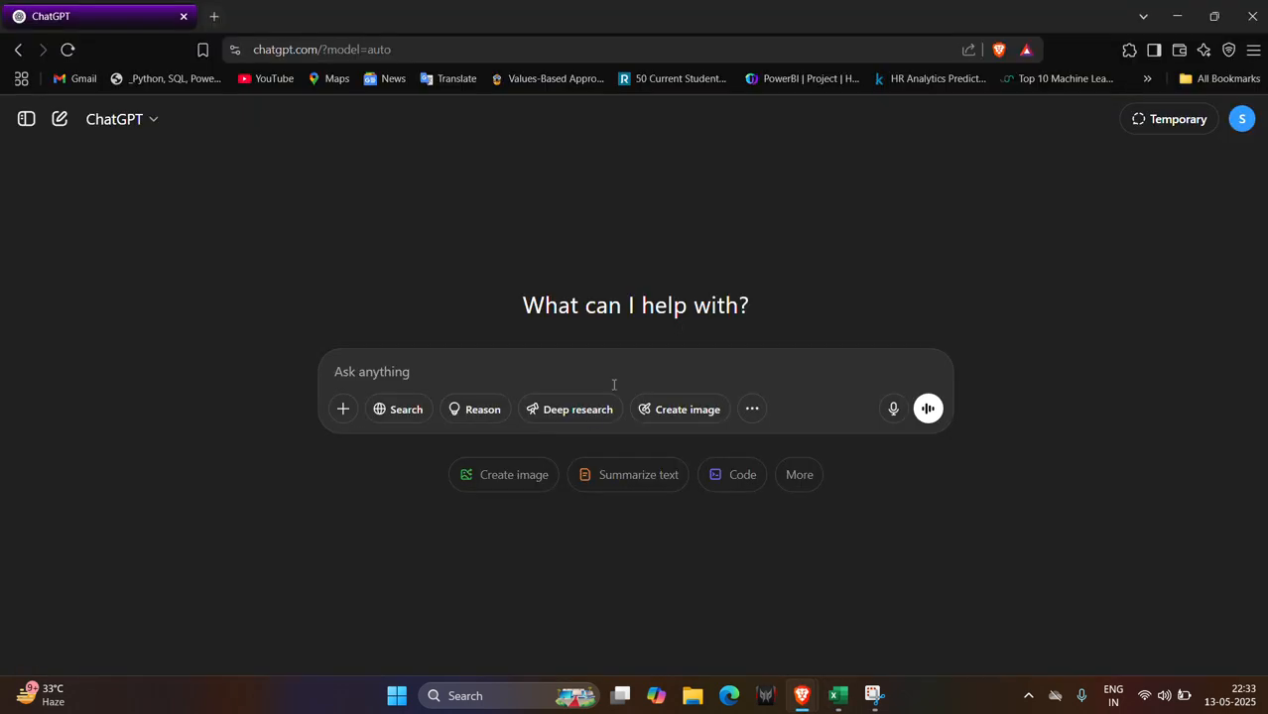
{"action": "left_click", "coordinate": [616, 380]}
{"action": "key", "text": "ctrl+v"}
{"action": "type", "text": "w"}
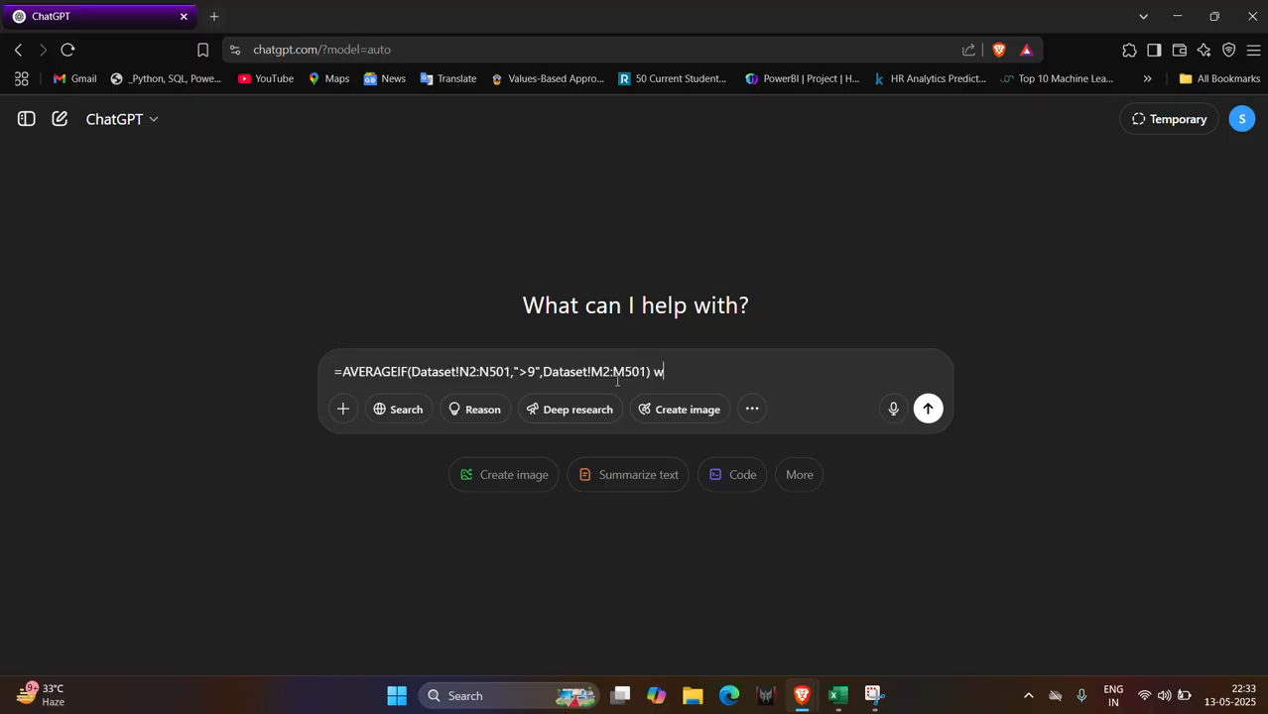
{"action": "type", "text": "hats the issue"}
{"action": "key", "text": "Return"}
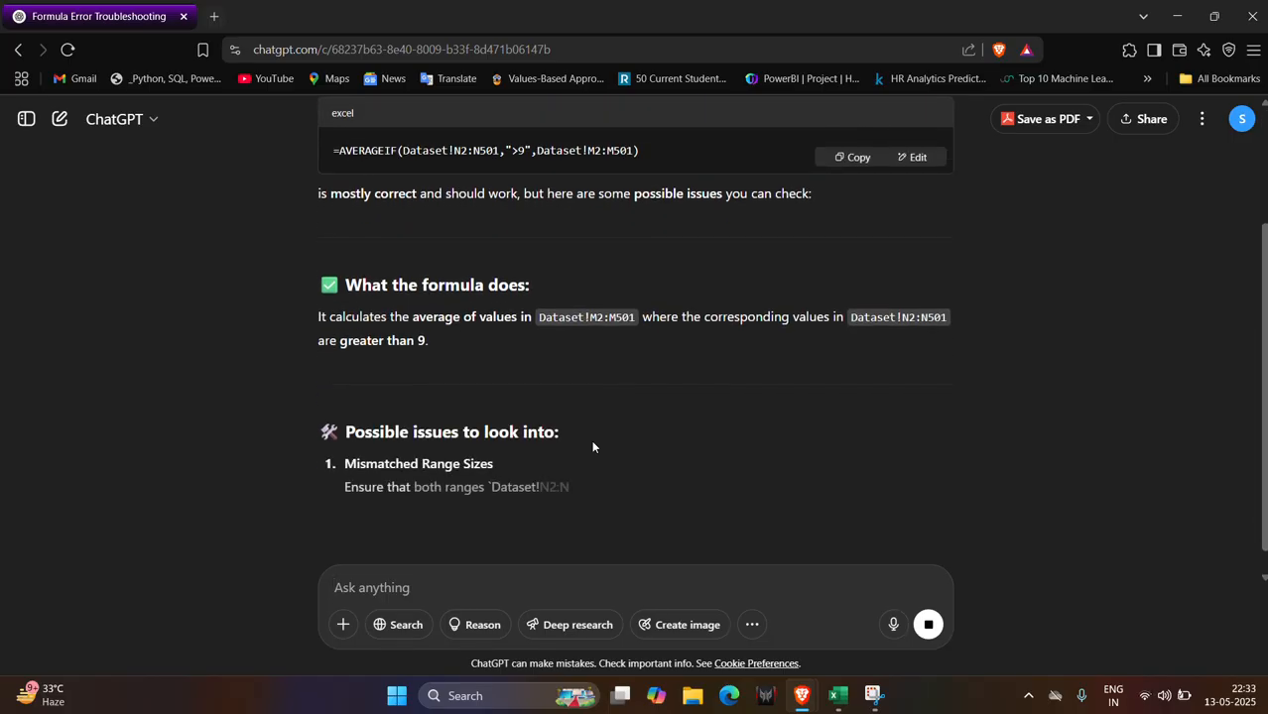
Read ChatGPT's explanation of possible formula issues and return to Excel.
{"action": "scroll", "coordinate": [527, 510], "scroll_direction": "up", "scroll_amount": 1}
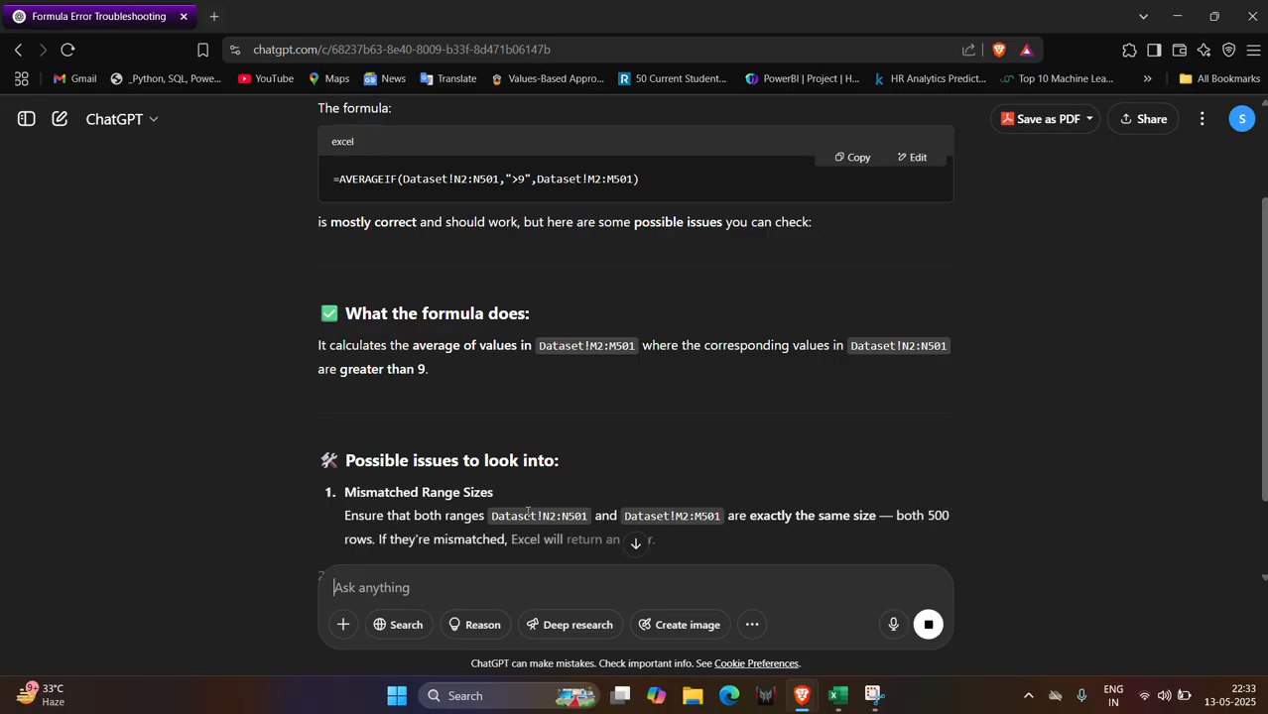
{"action": "scroll", "coordinate": [526, 511], "scroll_direction": "down", "scroll_amount": 1}
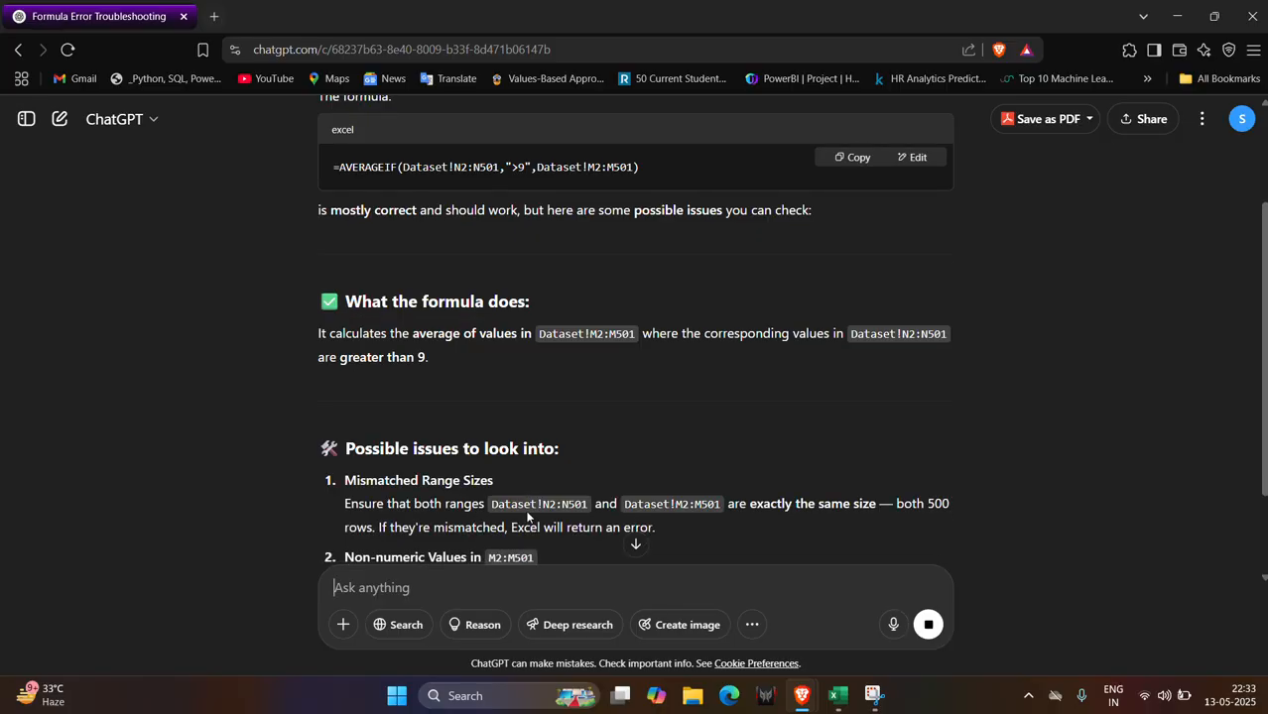
{"action": "scroll", "coordinate": [527, 516], "scroll_direction": "down", "scroll_amount": 1}
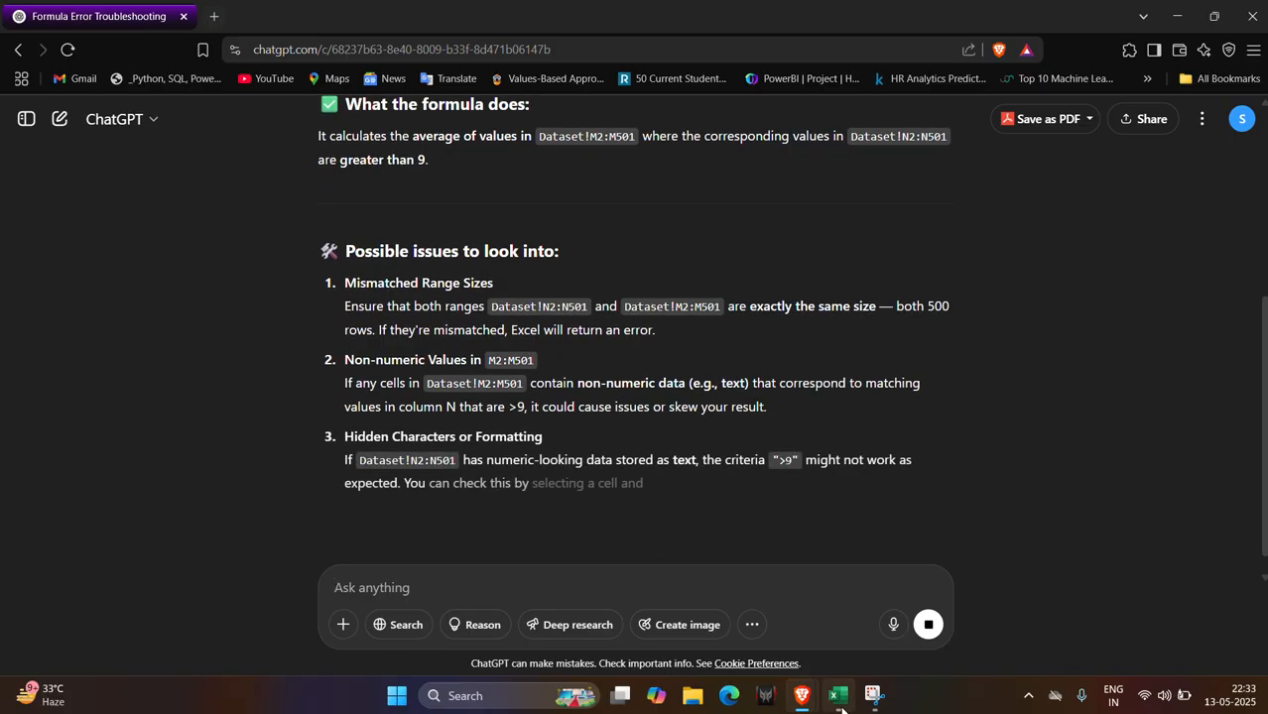
{"action": "mouse_move", "coordinate": [838, 695]}
{"action": "left_click", "coordinate": [846, 630]}
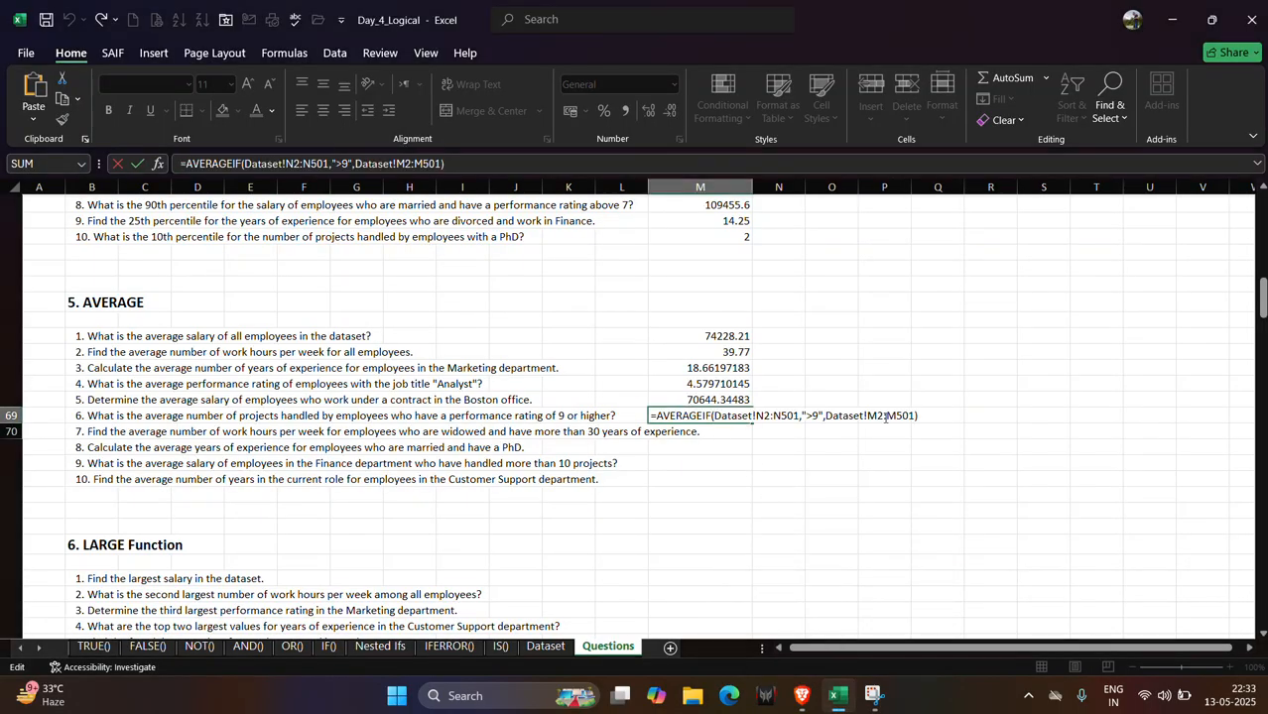
Rebuild the M69 AVERAGEIF with range Dataset!N2:N501 and criteria ">9".
{"action": "key", "text": "BackSpace"}
{"action": "key", "text": "BackSpace"}
{"action": "key", "text": "BackSpace"}
{"action": "key", "text": "BackSpace"}
{"action": "key", "text": "BackSpace"}
{"action": "key", "text": "BackSpace"}
{"action": "key", "text": "BackSpace"}
{"action": "key", "text": "BackSpace"}
{"action": "key", "text": "BackSpace"}
{"action": "key", "text": "BackSpace"}
{"action": "key", "text": "BackSpace"}
{"action": "key", "text": "BackSpace"}
{"action": "key", "text": "BackSpace"}
{"action": "key", "text": "BackSpace"}
{"action": "key", "text": "BackSpace"}
{"action": "key", "text": "BackSpace"}
{"action": "key", "text": "BackSpace"}
{"action": "key", "text": "BackSpace"}
{"action": "key", "text": "BackSpace"}
{"action": "key", "text": "BackSpace"}
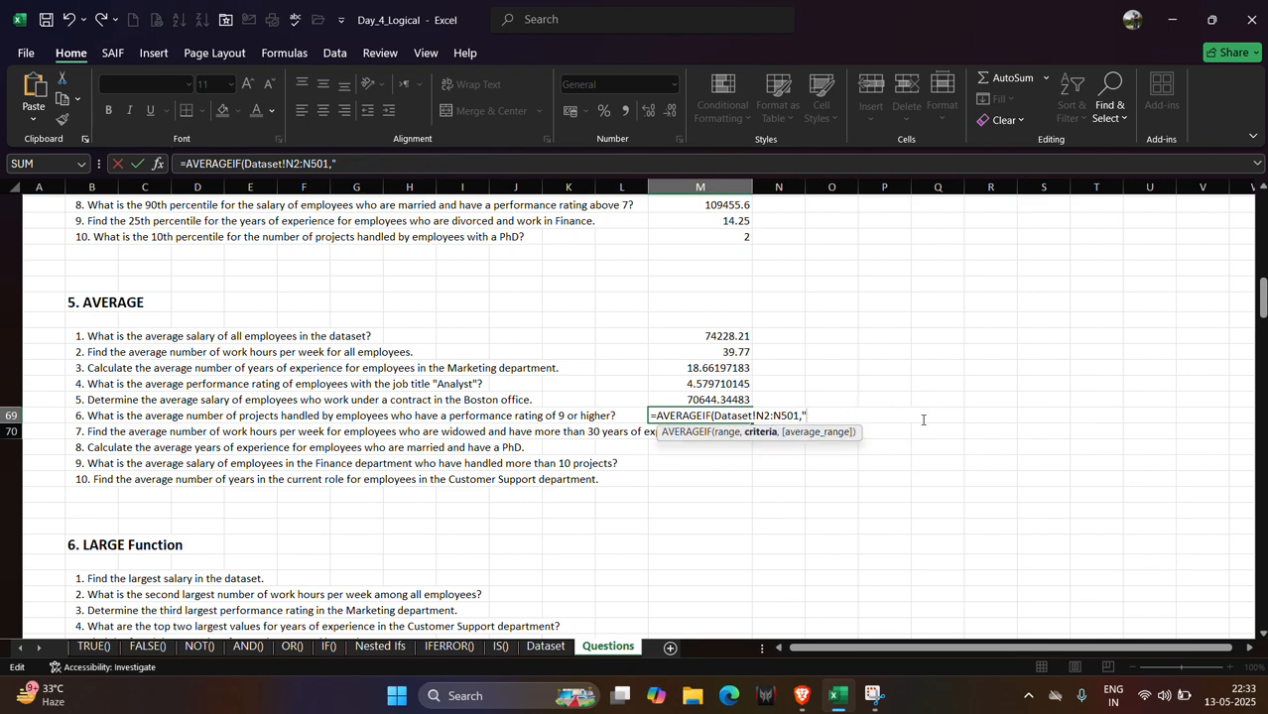
{"action": "key", "text": "BackSpace"}
{"action": "key", "text": "BackSpace"}
{"action": "key", "text": "BackSpace"}
{"action": "key", "text": "BackSpace"}
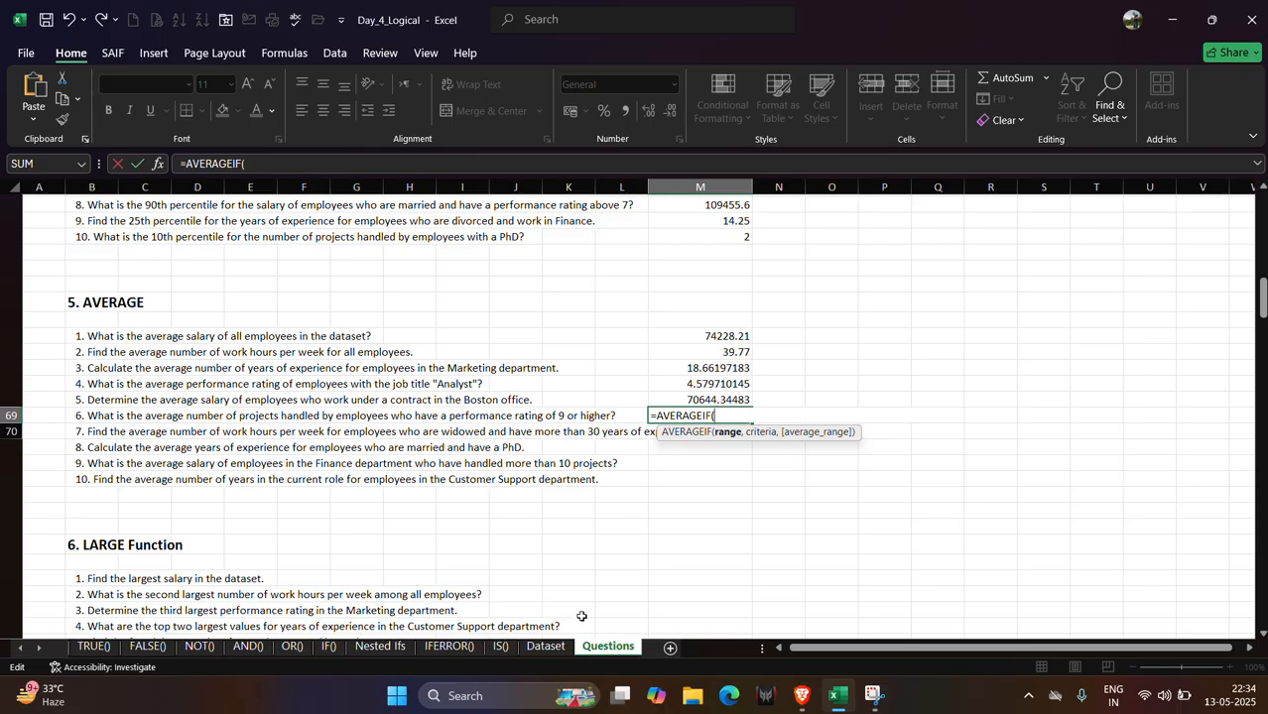
{"action": "left_click", "coordinate": [547, 647]}
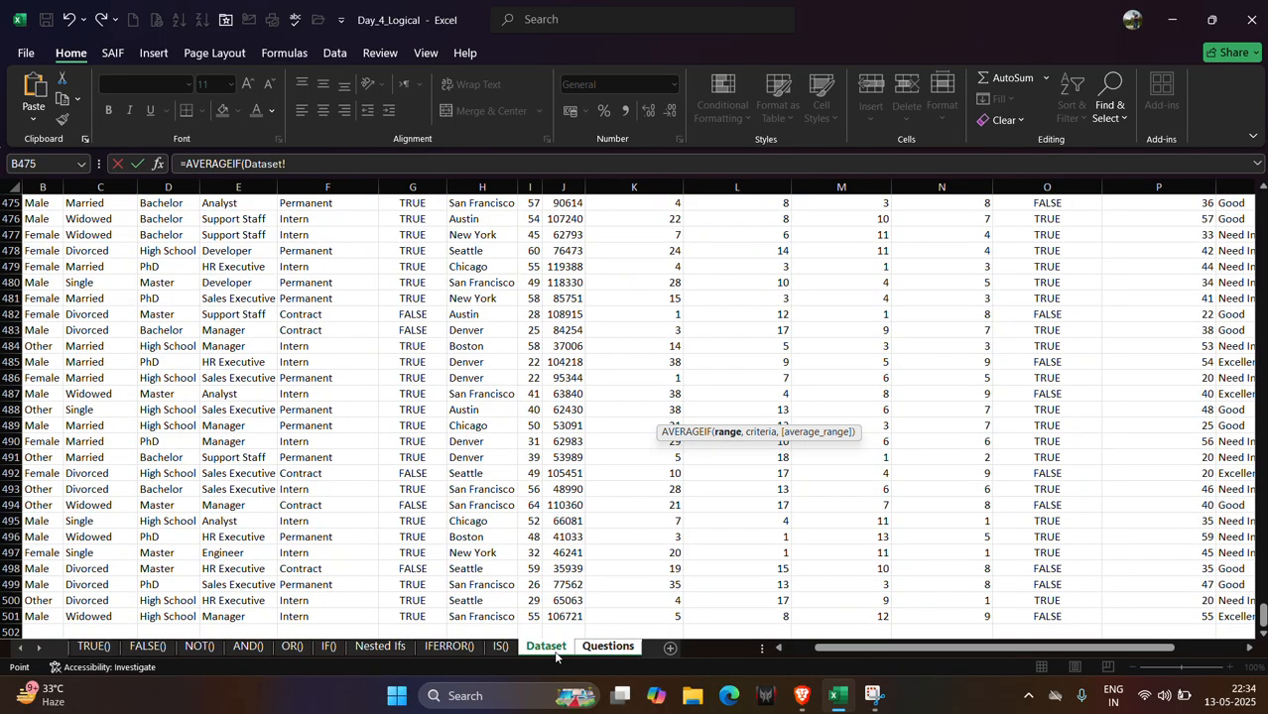
{"action": "left_click_drag", "start_coordinate": [1263, 615], "coordinate": [1263, 203]}
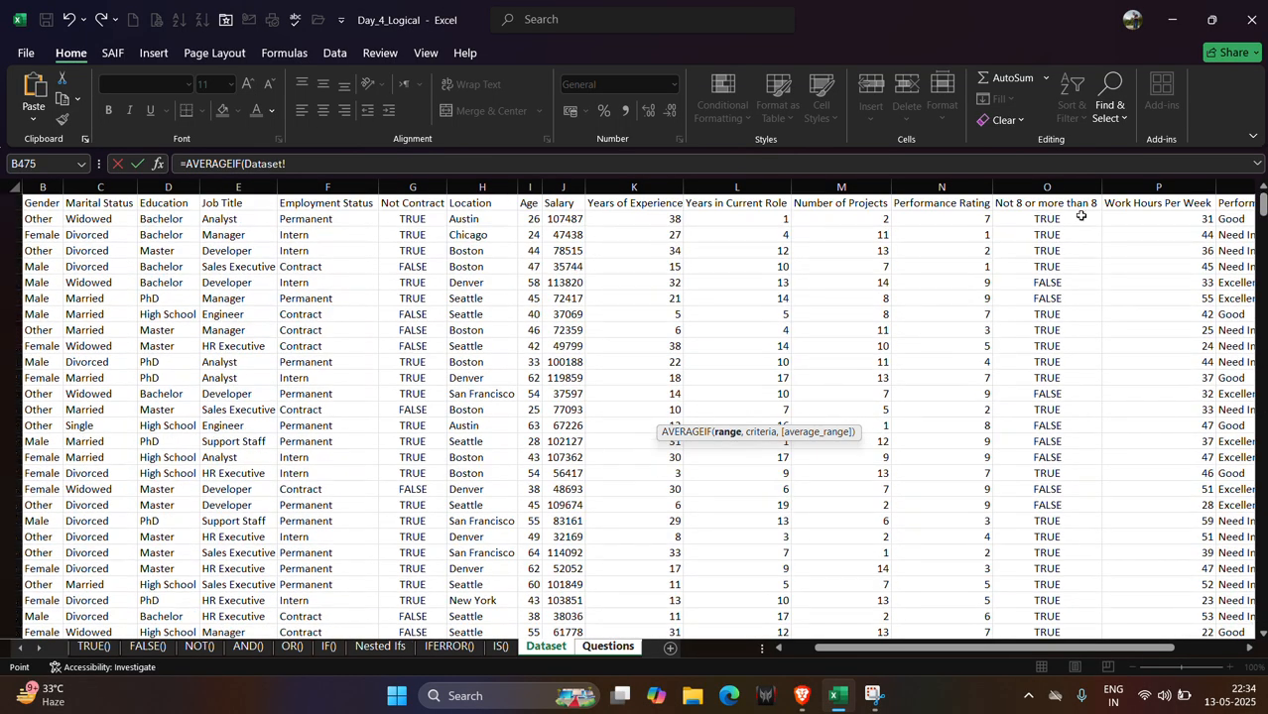
{"action": "left_click", "coordinate": [921, 220]}
{"action": "key", "text": "ctrl+shift+Down"}
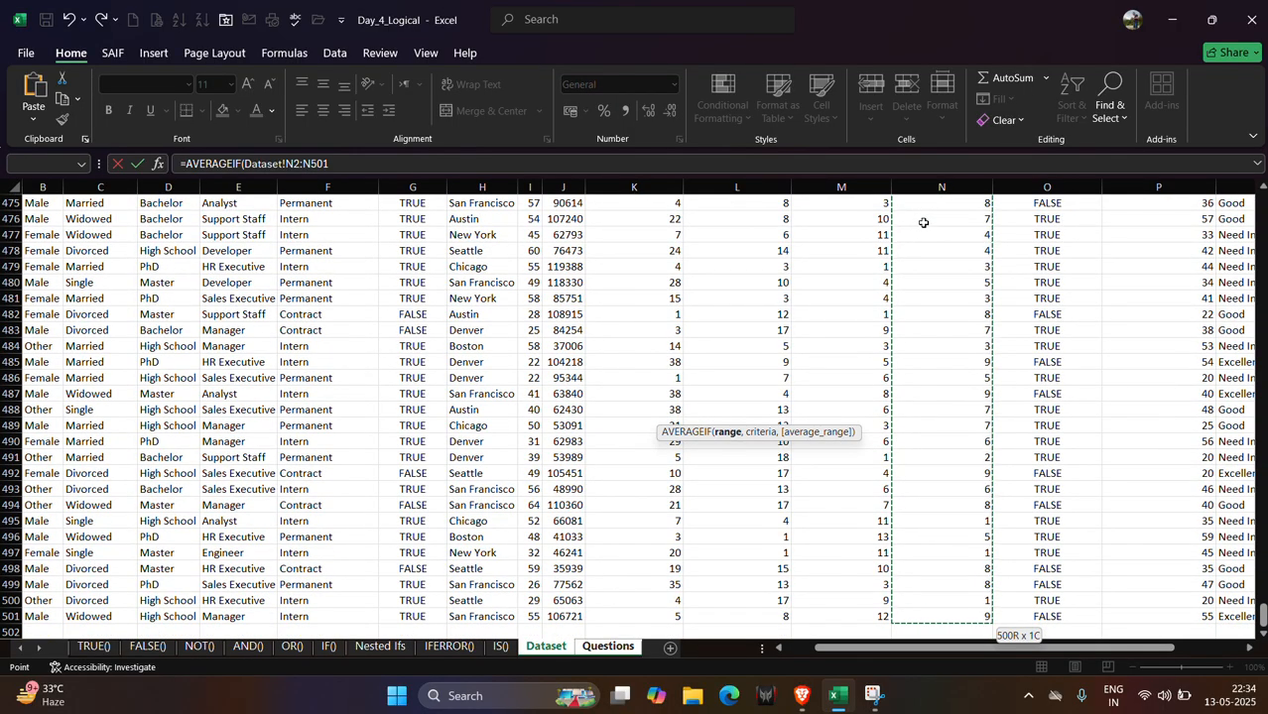
{"action": "type", "text": ",\">9"}
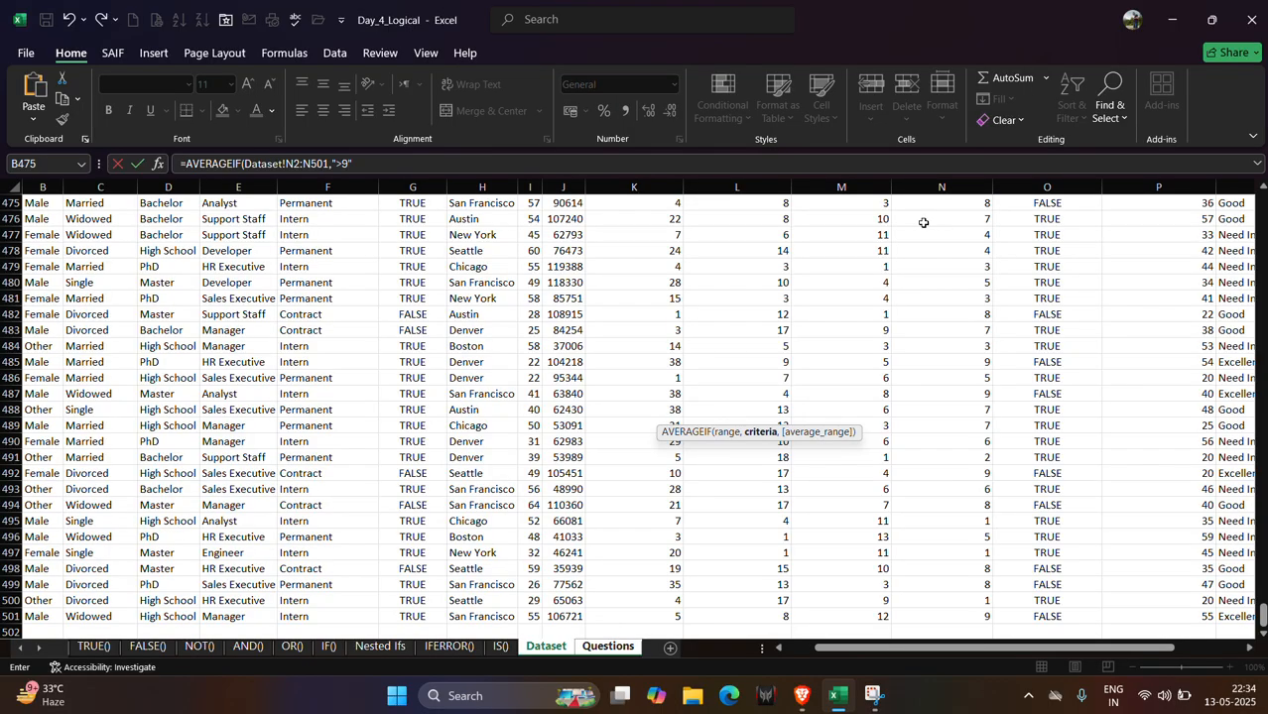
{"action": "type", "text": "\","}
Set the average range to Dataset!M2:M501 again and finish the M69 formula.
{"action": "left_click", "coordinate": [608, 647]}
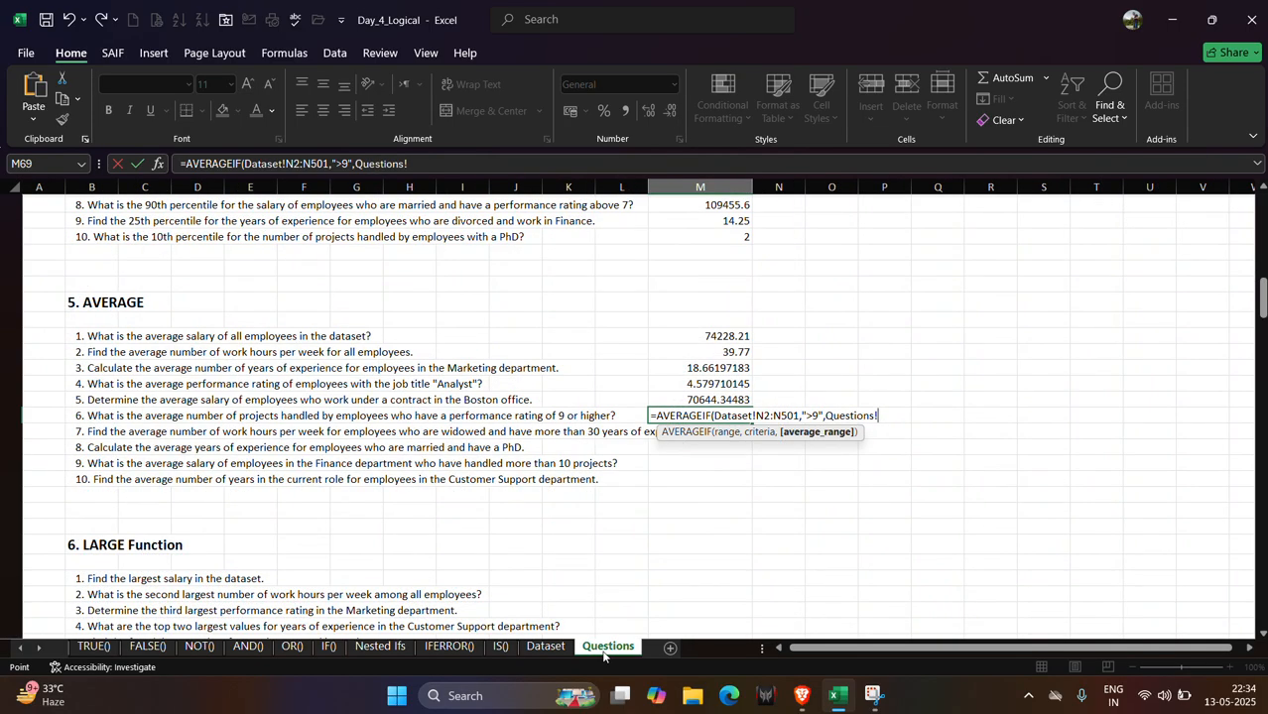
{"action": "left_click", "coordinate": [546, 647]}
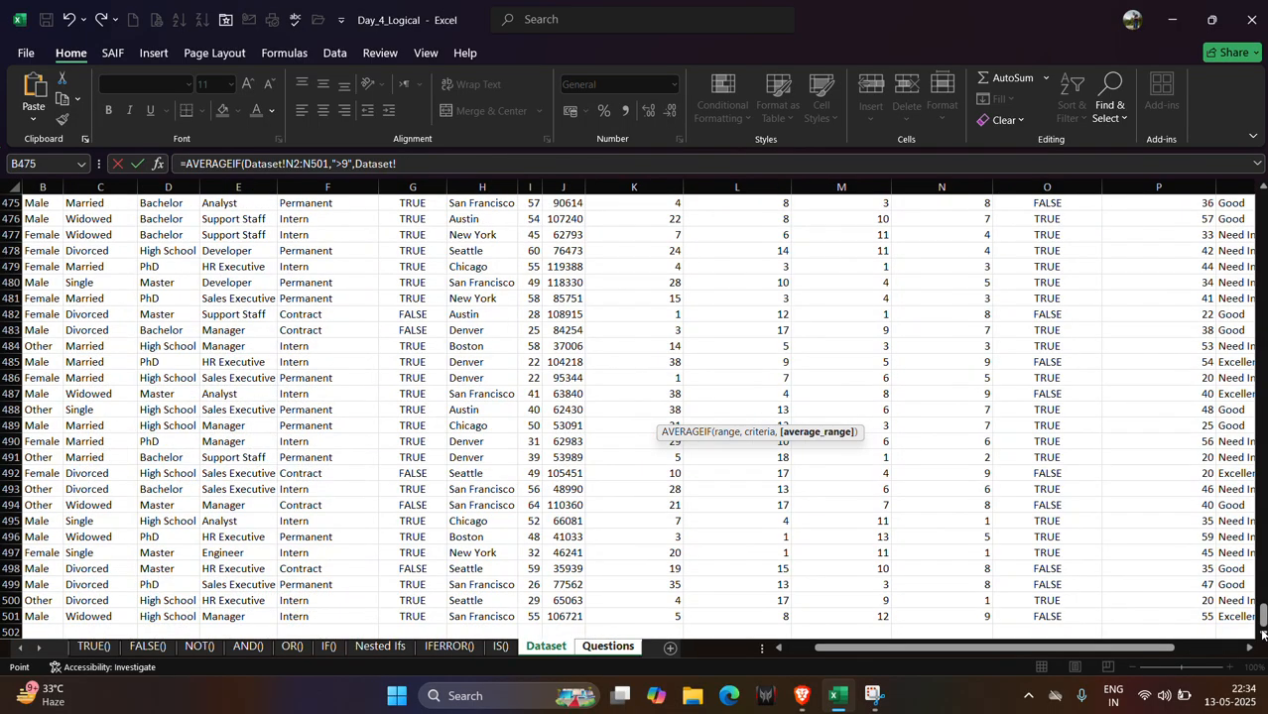
{"action": "left_click_drag", "start_coordinate": [1263, 635], "coordinate": [1260, 170]}
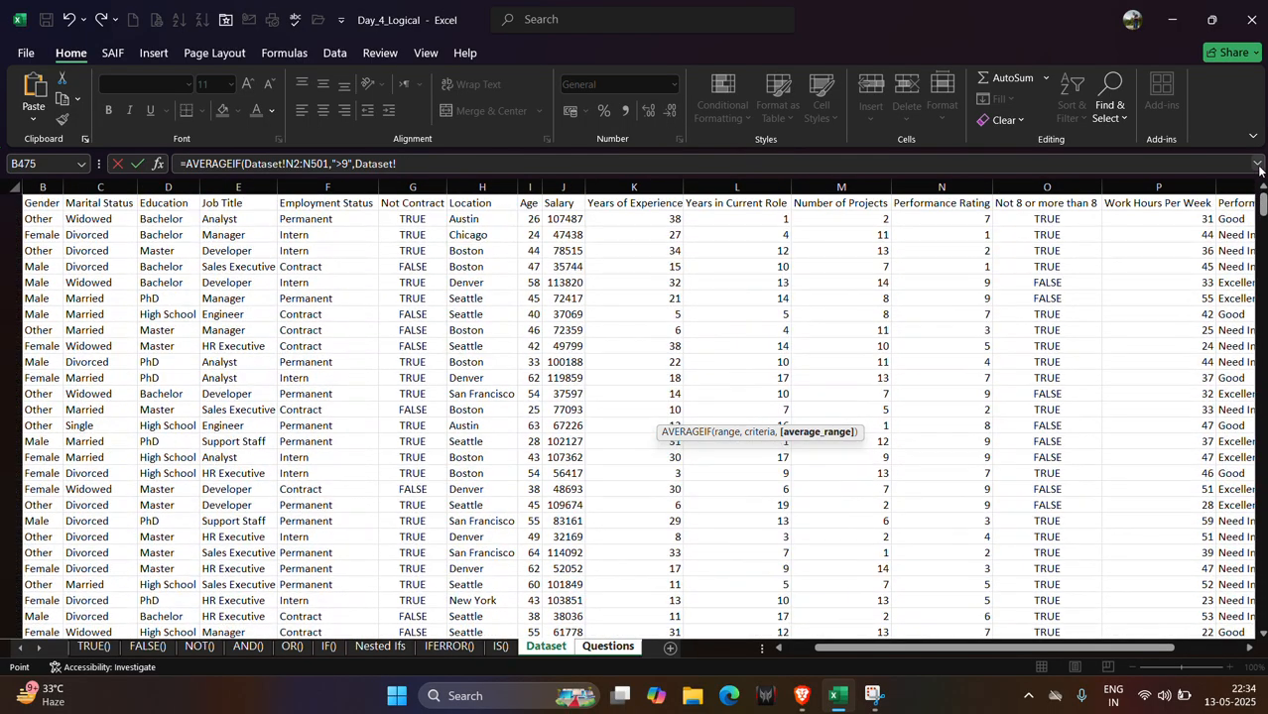
{"action": "left_click", "coordinate": [853, 218]}
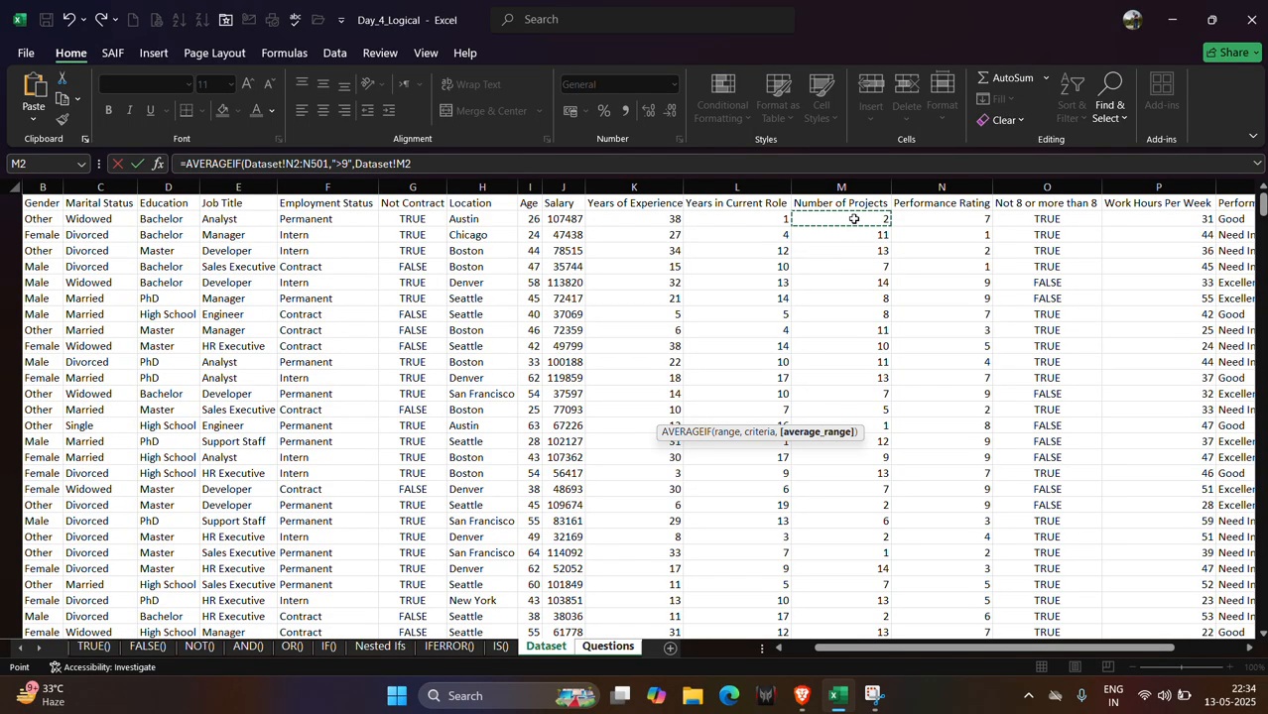
{"action": "key", "text": "ctrl+shift+Down"}
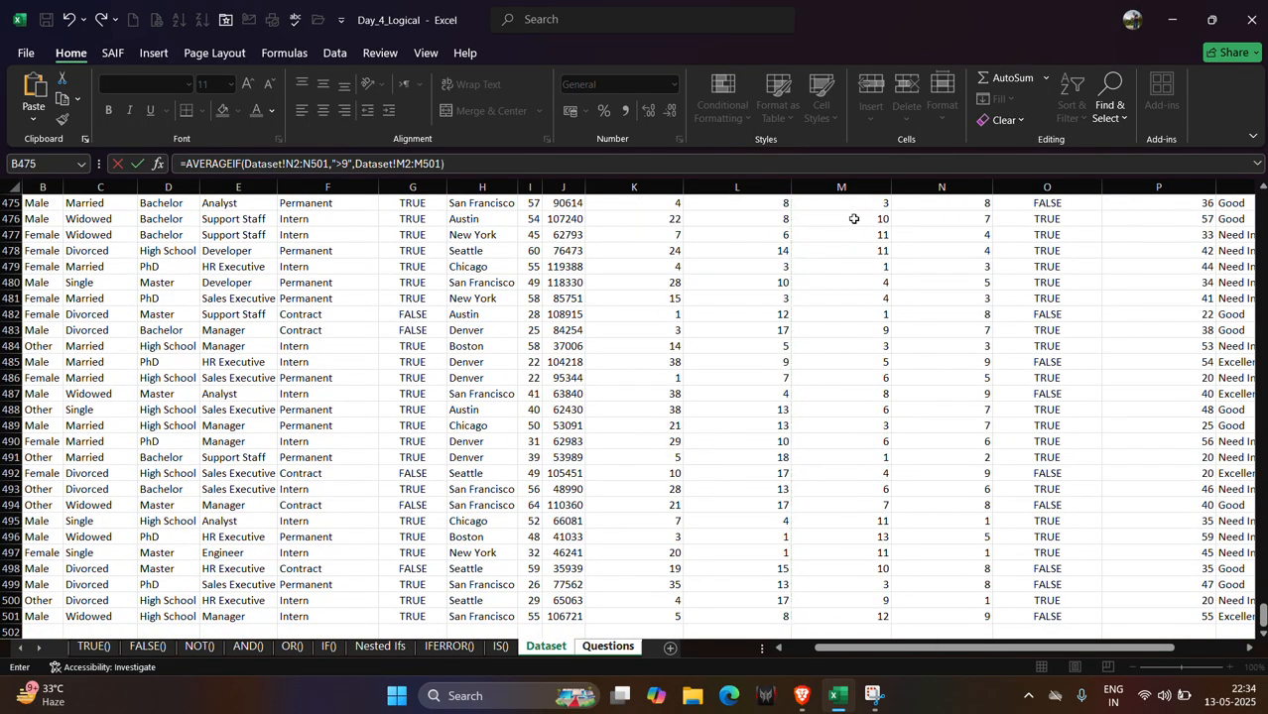
{"action": "key", "text": "Return"}
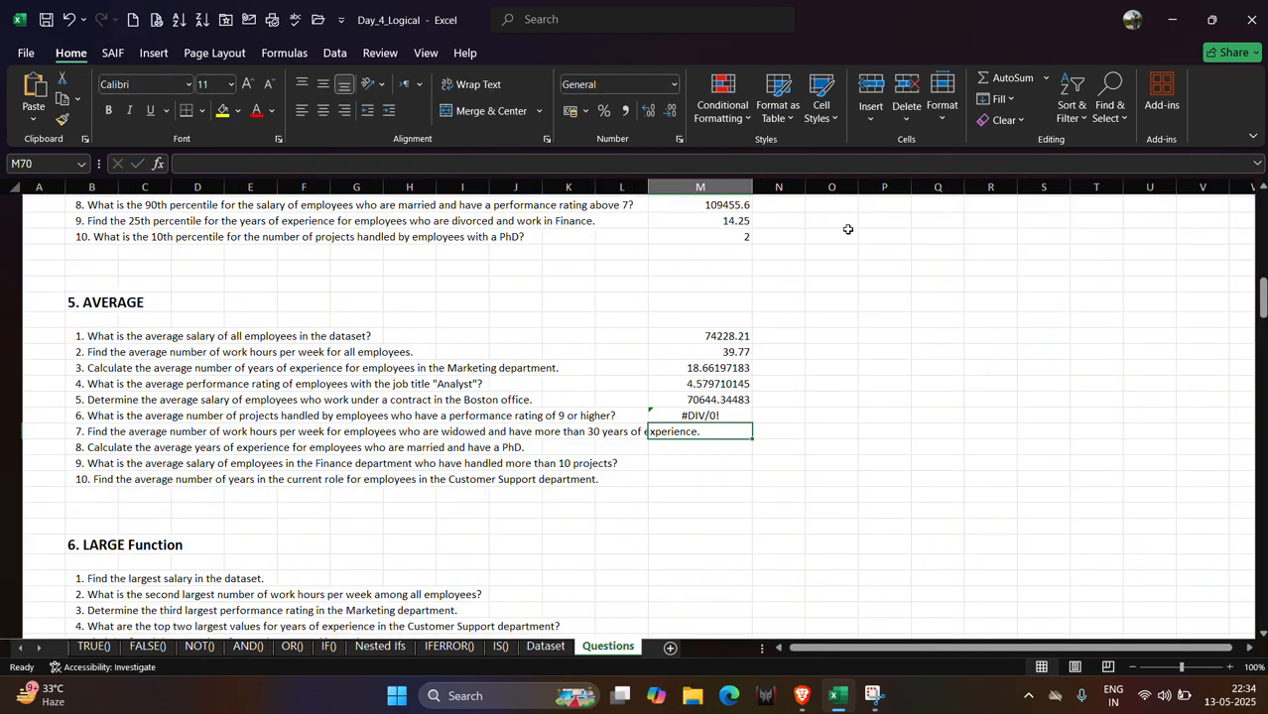
Change the M69 formula's criteria to ">=9" and confirm it.
{"action": "left_click", "coordinate": [685, 415]}
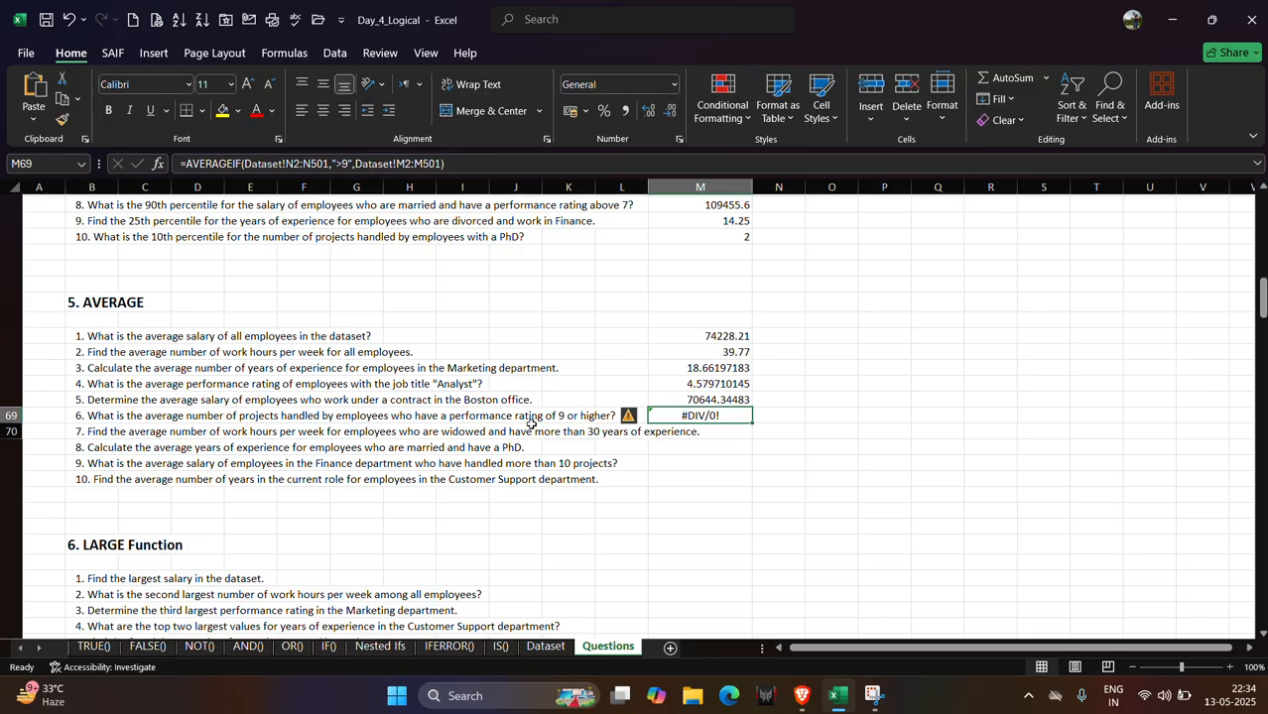
{"action": "left_click", "coordinate": [346, 165]}
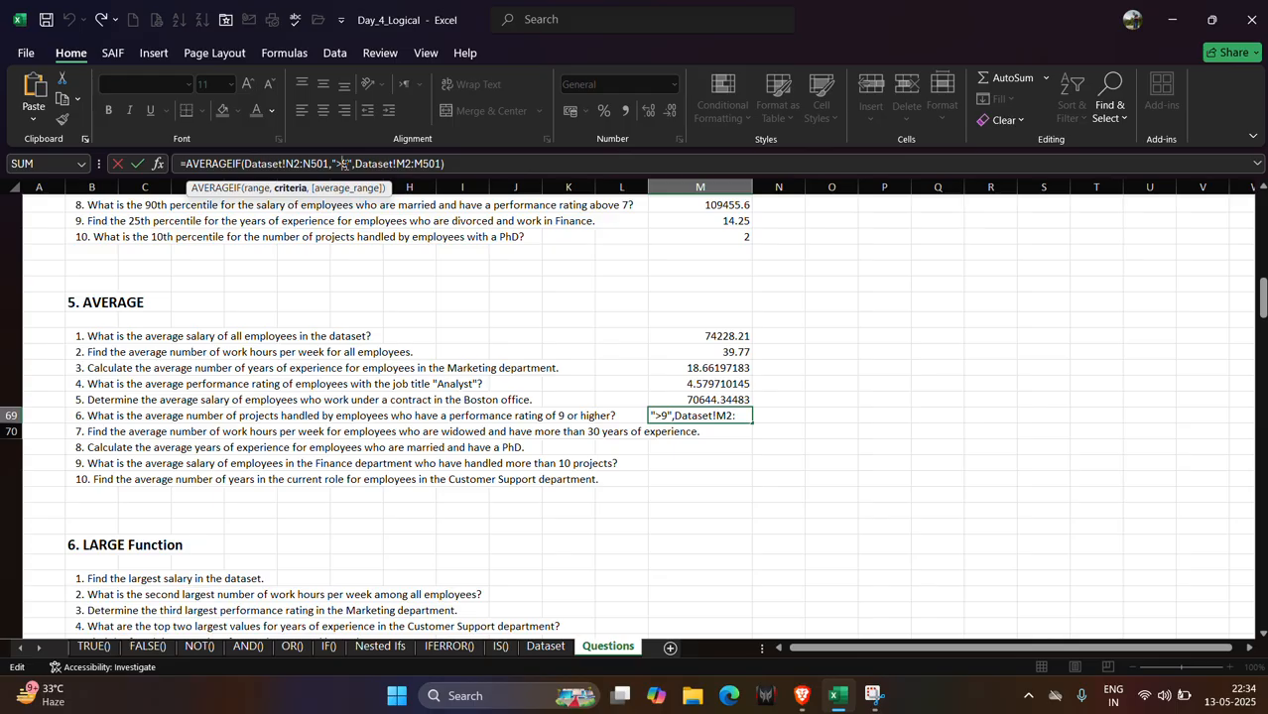
{"action": "type", "text": "="}
{"action": "key", "text": "Return"}
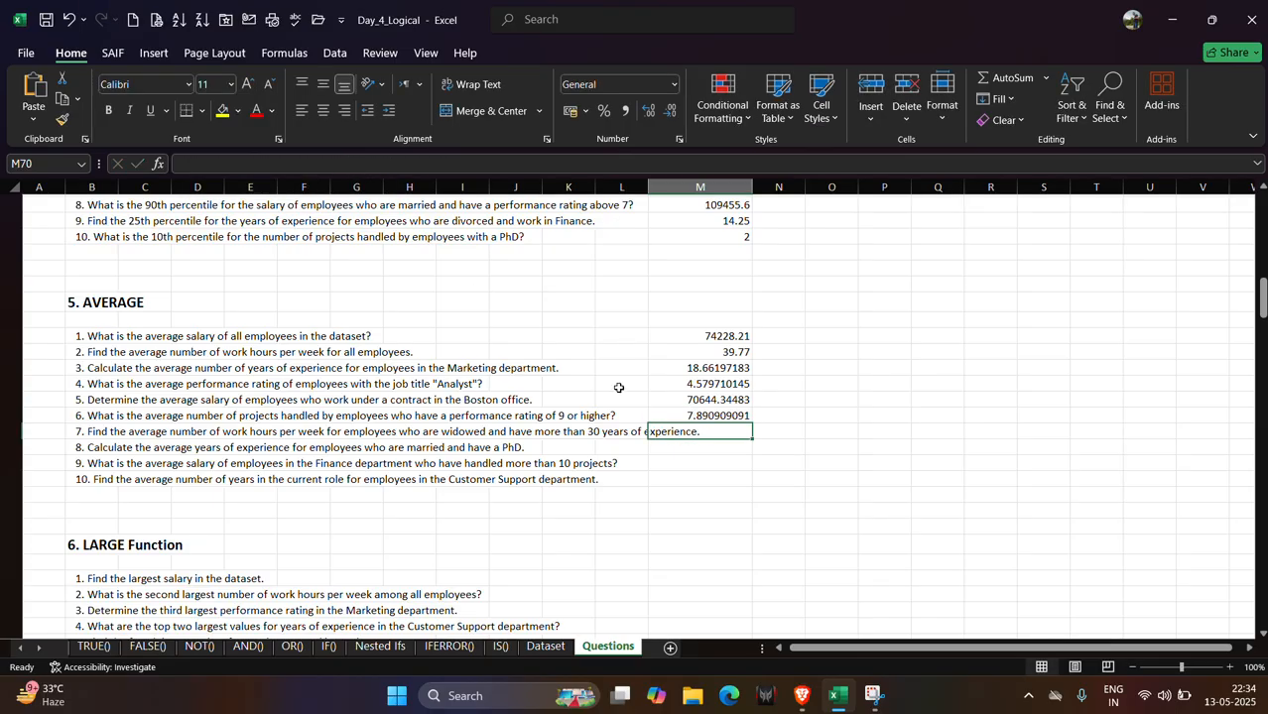
Change the M69 AVERAGEIF criteria from ">=9" to ">9" and confirm it.
{"action": "left_click", "coordinate": [692, 415]}
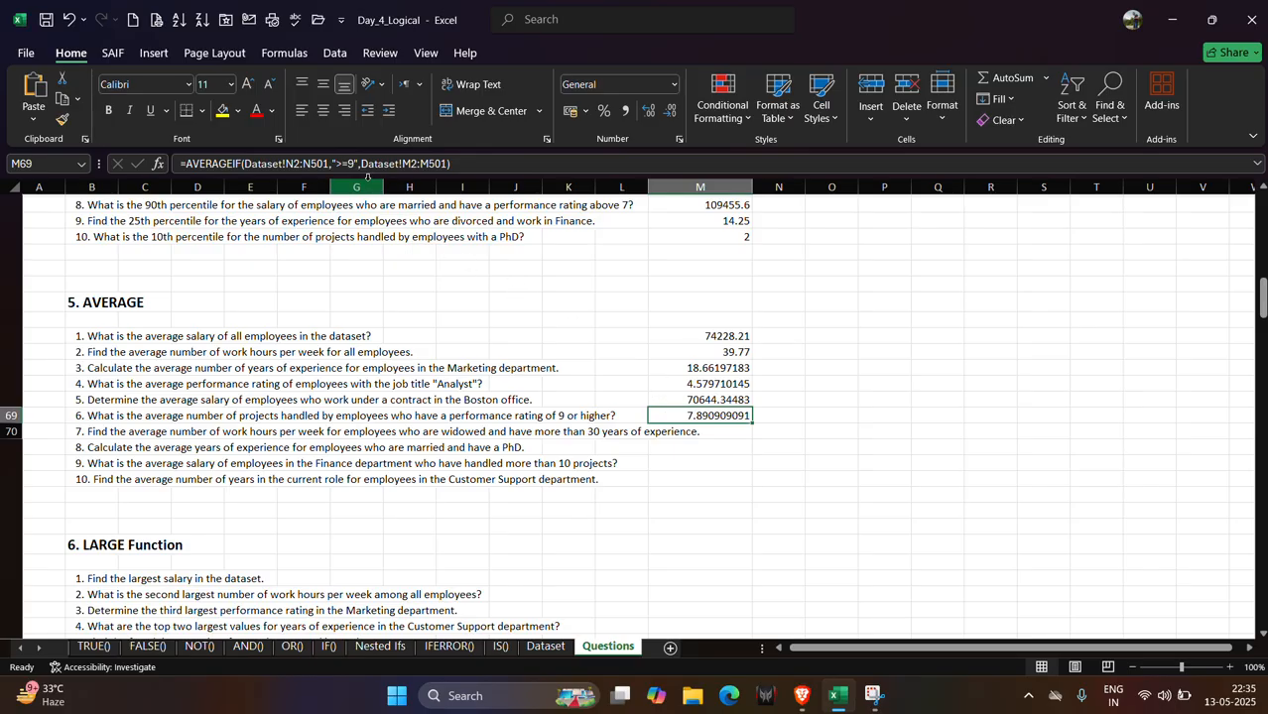
{"action": "left_click", "coordinate": [355, 167]}
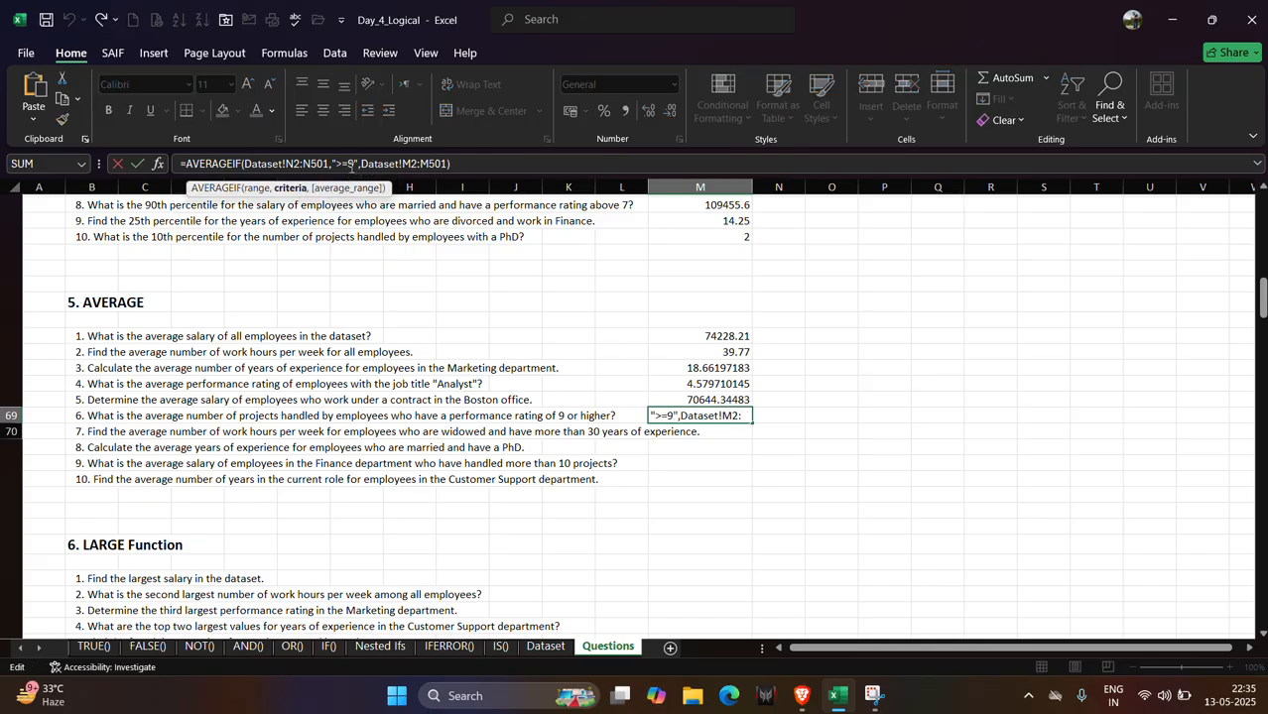
{"action": "key", "text": "BackSpace"}
{"action": "key", "text": "Return"}
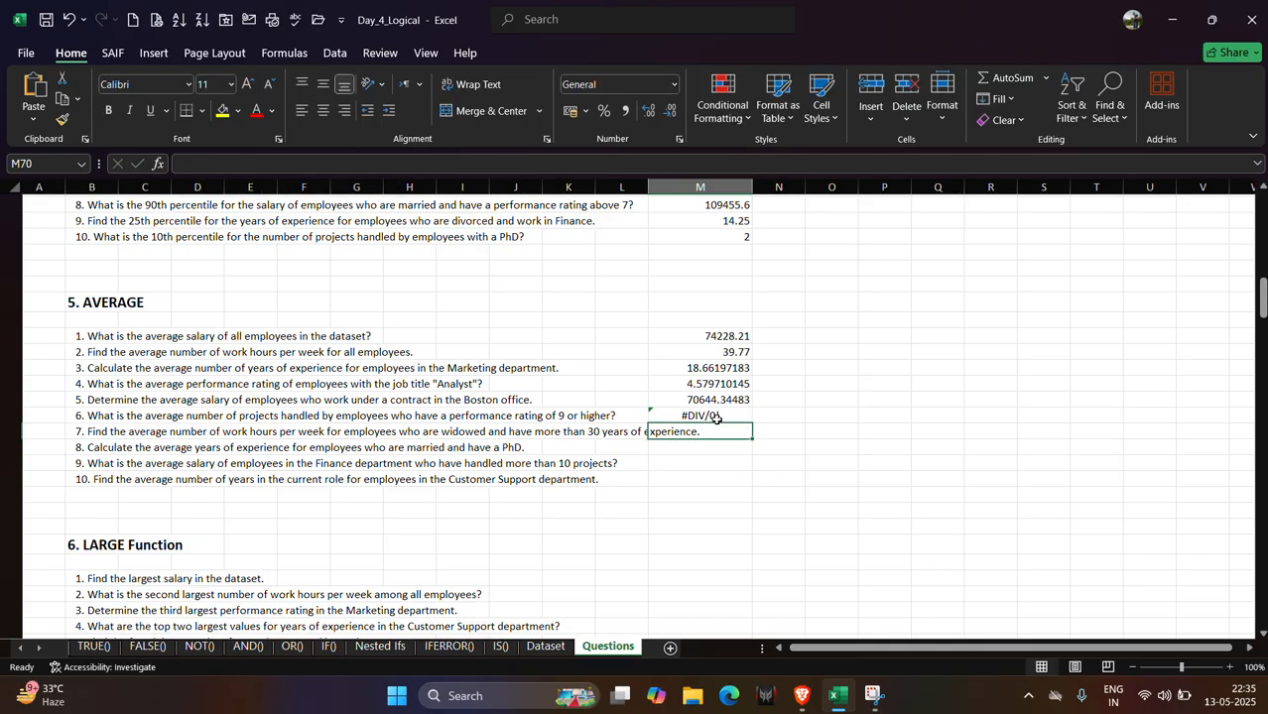
Restore the M69 formula's criteria to ">=9" and confirm it.
{"action": "left_click", "coordinate": [714, 418]}
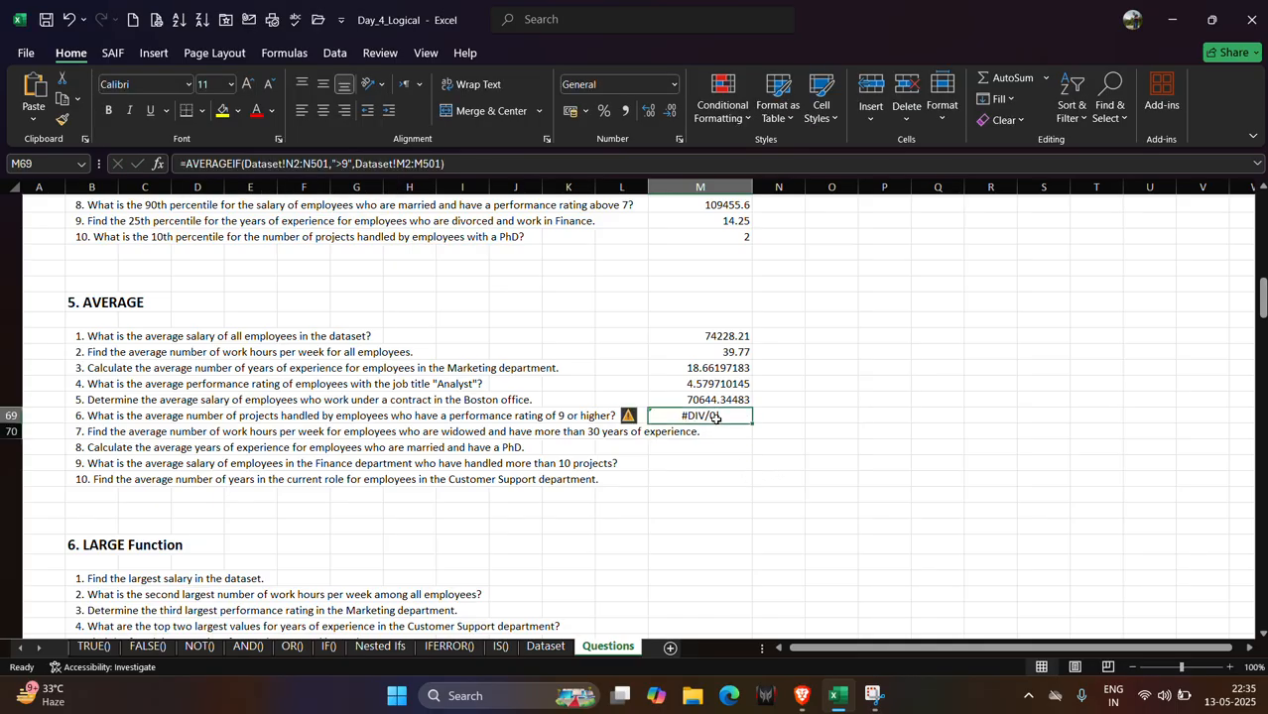
{"action": "left_click", "coordinate": [344, 164]}
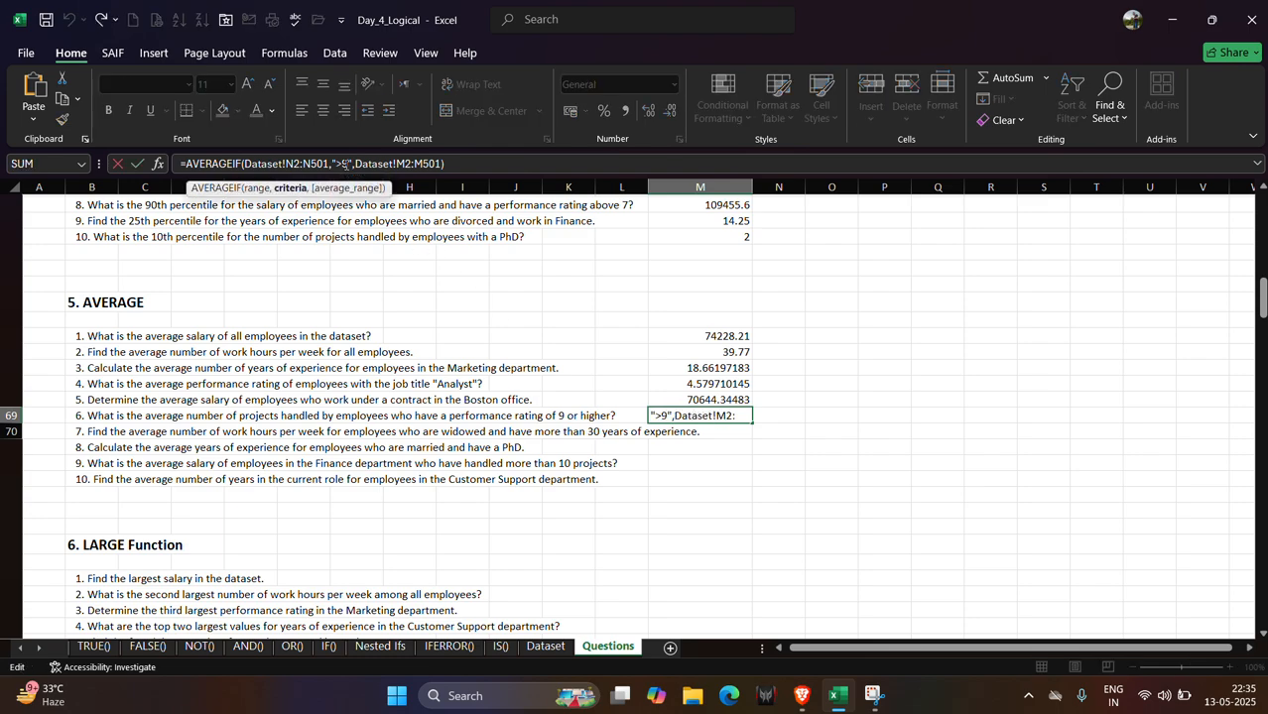
{"action": "type", "text": "="}
{"action": "key", "text": "Return"}
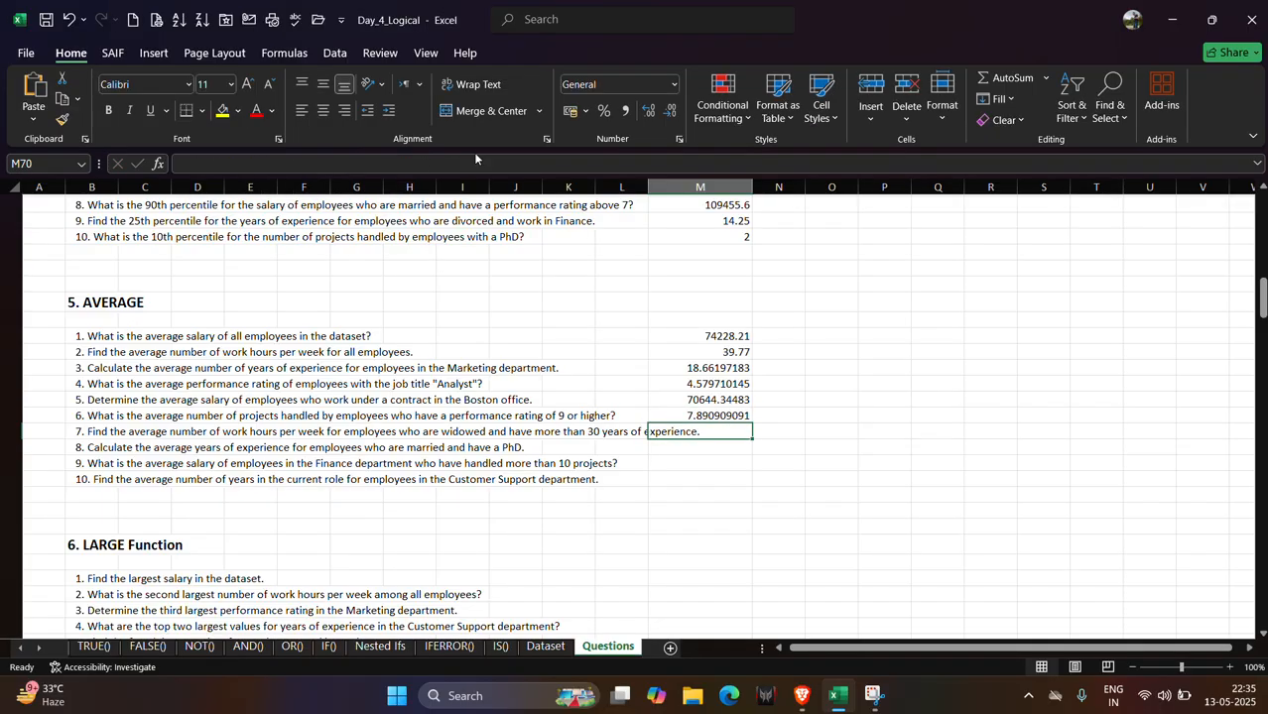
Select and copy the full AVERAGEIF formula from cell M69.
{"action": "left_click", "coordinate": [550, 34]}
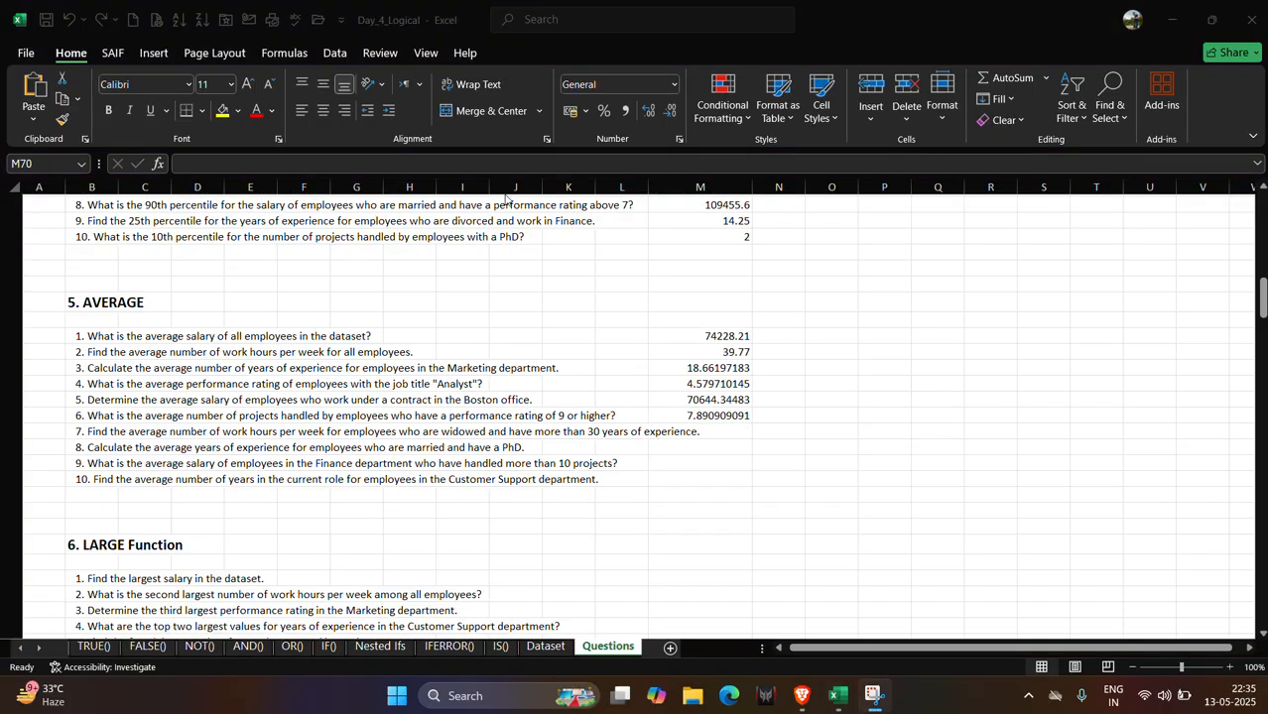
{"action": "left_click", "coordinate": [671, 415]}
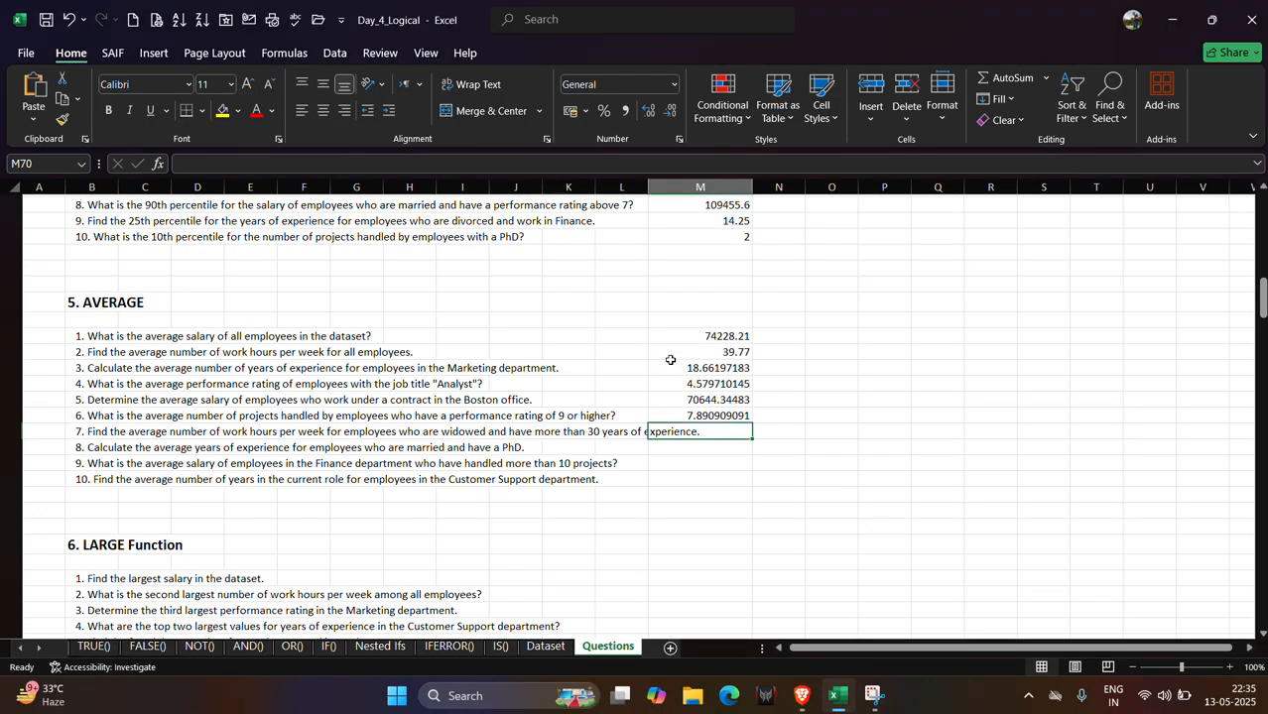
{"action": "left_click", "coordinate": [680, 414]}
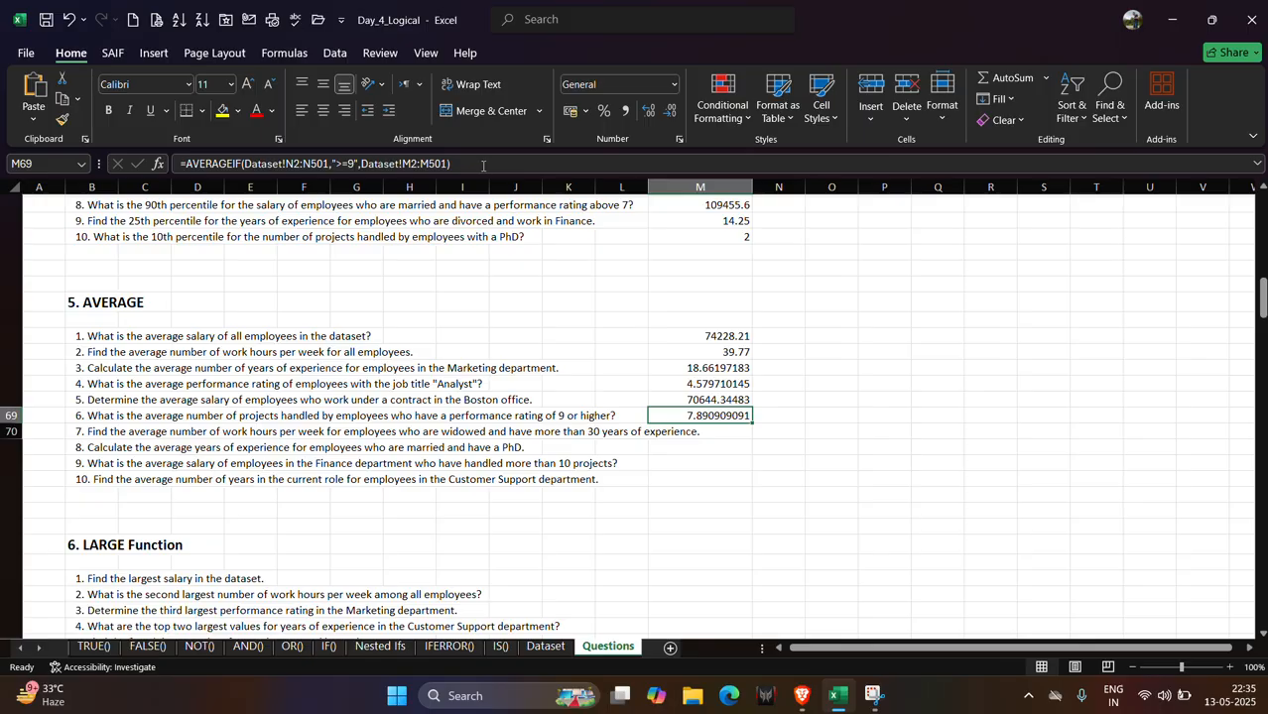
{"action": "left_click_drag", "start_coordinate": [483, 166], "coordinate": [180, 164]}
{"action": "key", "text": "ctrl+c"}
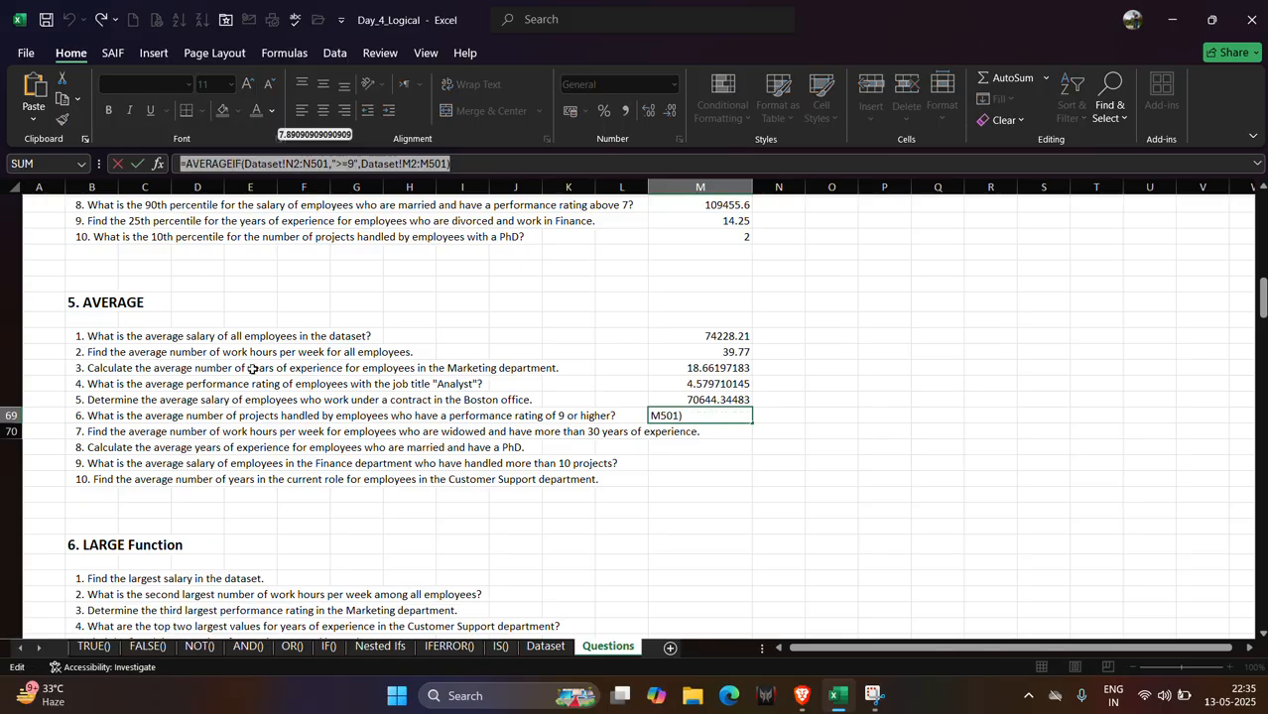
Switch to ChatGPT and ask why the ">=9" AVERAGEIF formula works but the ">9" version does not.
{"action": "key", "text": "alt+Tab"}
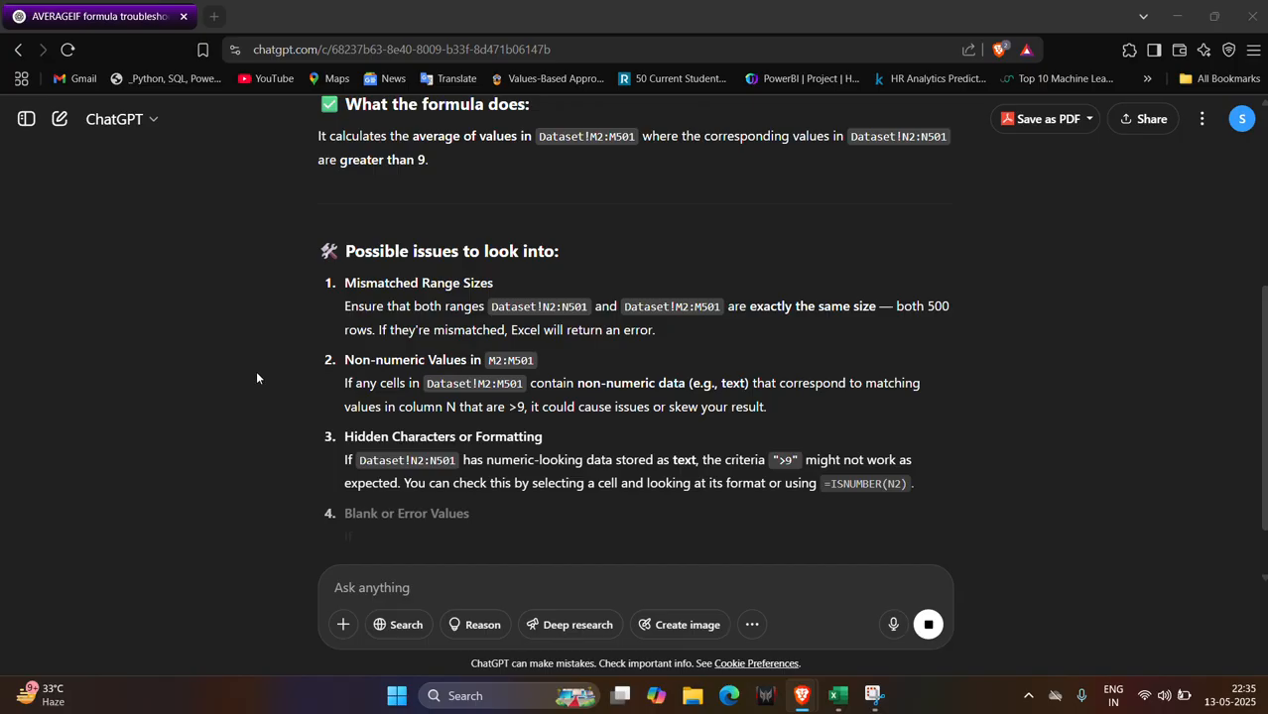
{"action": "scroll", "coordinate": [372, 461], "scroll_direction": "down", "scroll_amount": 5}
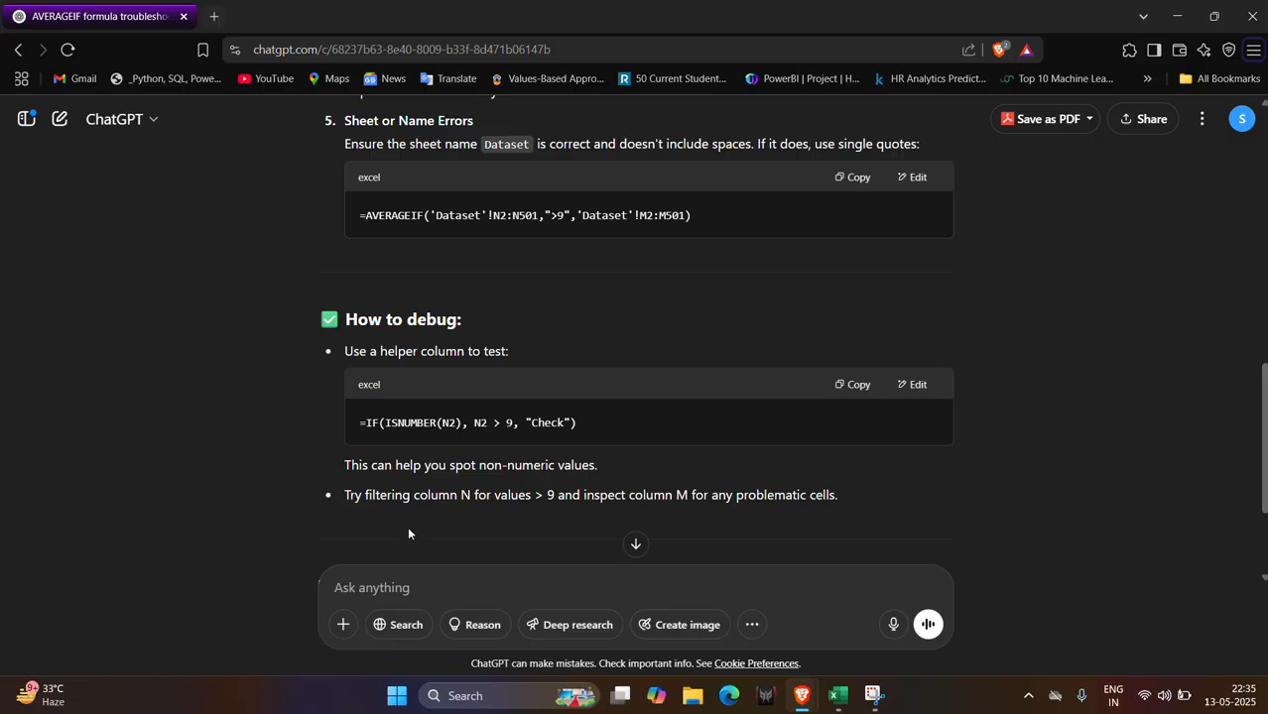
{"action": "left_click", "coordinate": [424, 575]}
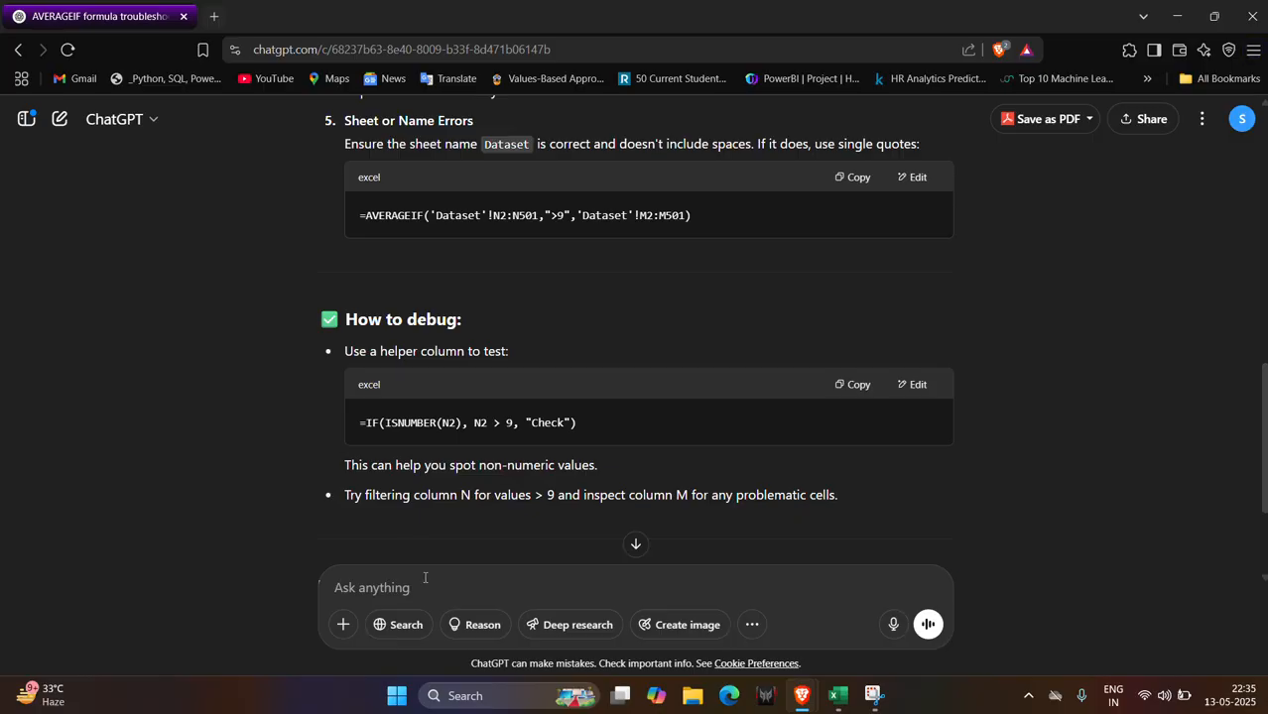
{"action": "key", "text": "ctrl+v"}
{"action": "key", "text": "shift+Return"}
{"action": "type", "text": "this"}
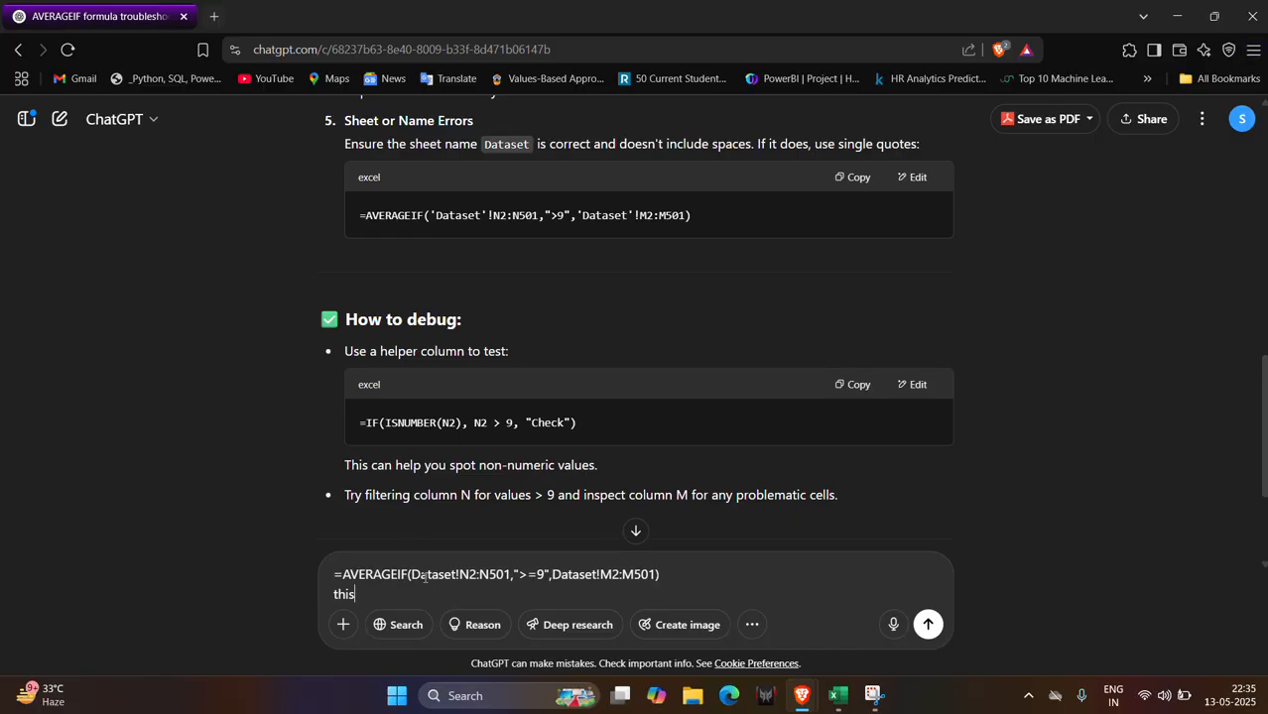
{"action": "type", "text": " is working But"}
{"action": "key", "text": "shift+Return"}
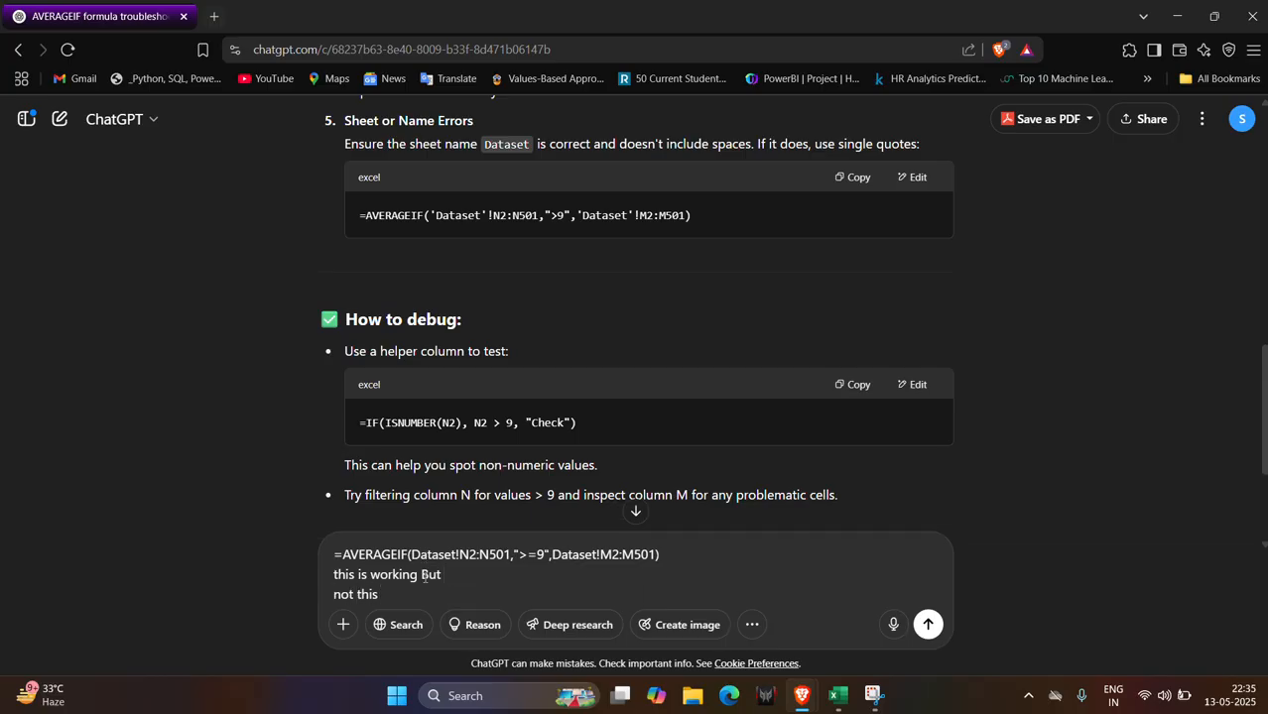
{"action": "key", "text": "ctrl+v"}
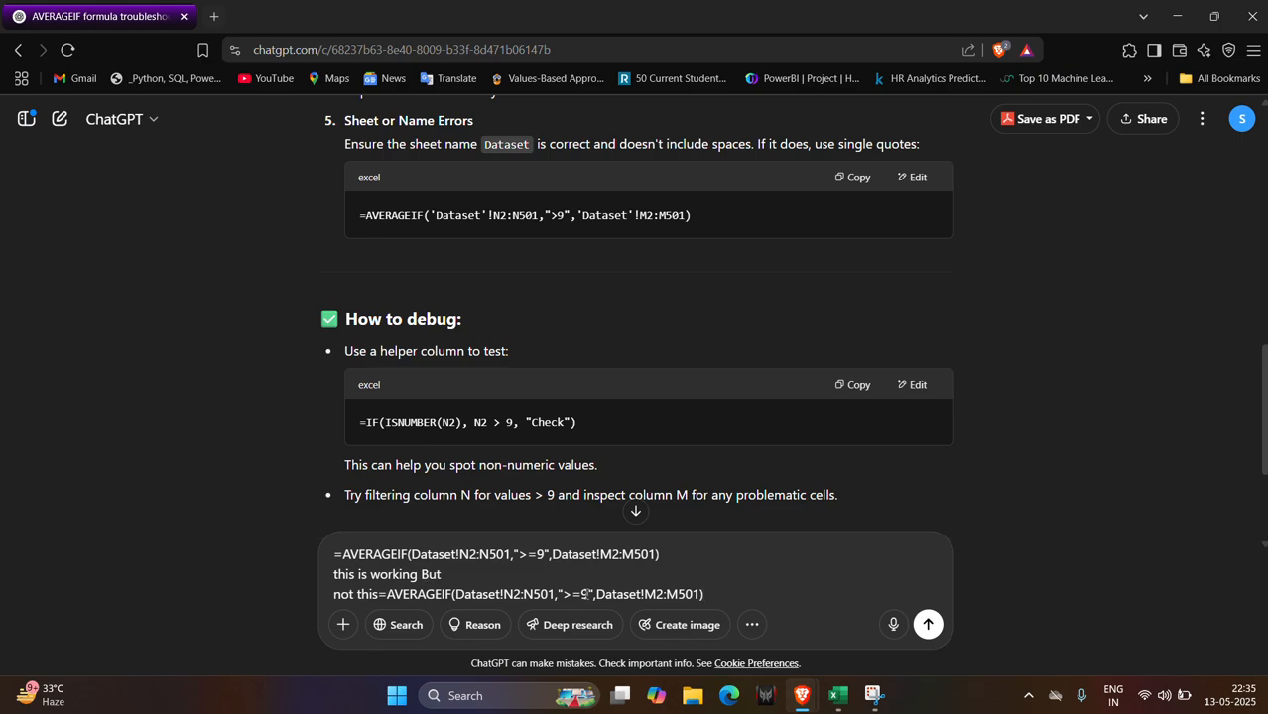
{"action": "key", "text": "BackSpace"}
{"action": "key", "text": "Return"}
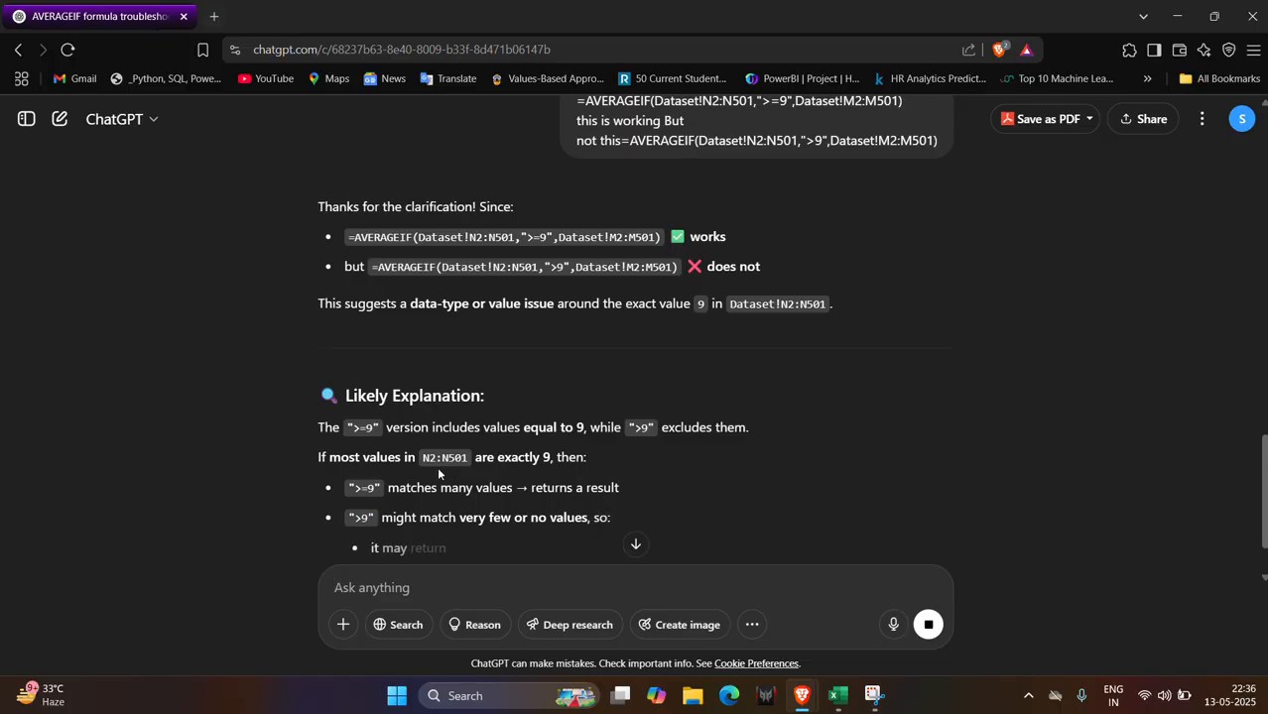
Read ChatGPT's explanation of the criteria difference and return to Excel.
{"action": "scroll", "coordinate": [417, 516], "scroll_direction": "down", "scroll_amount": 1}
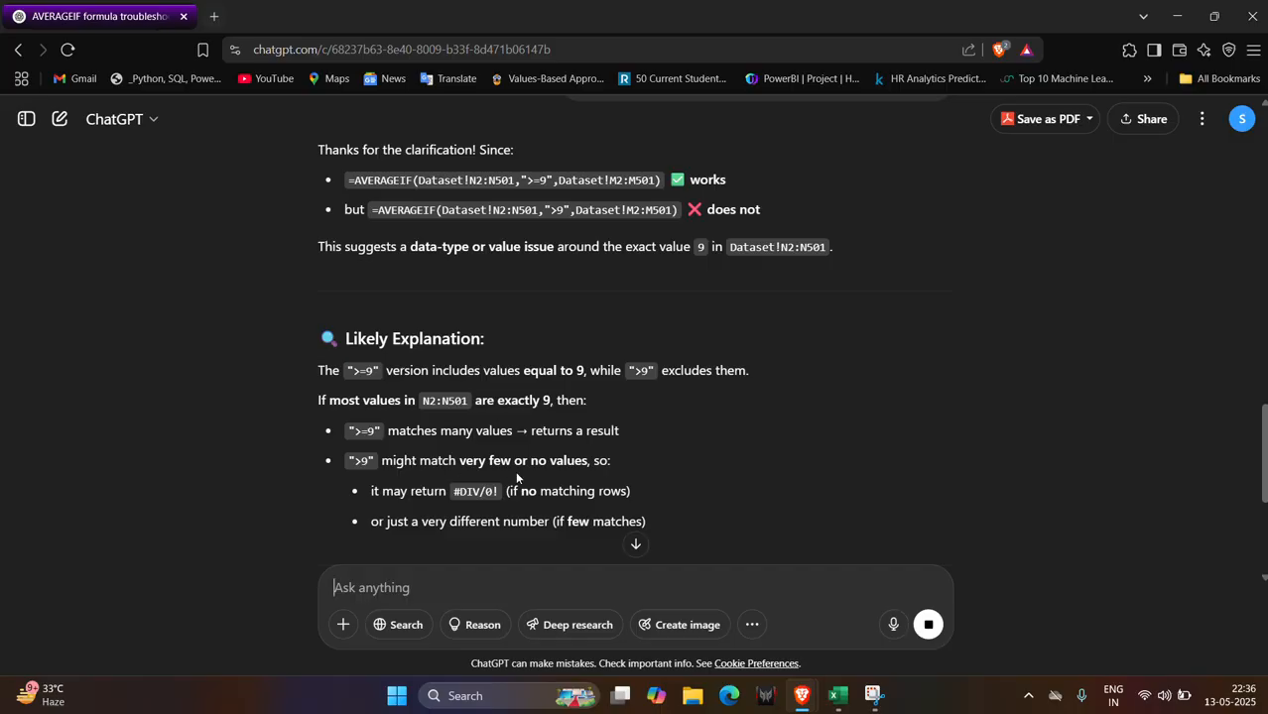
{"action": "key", "text": "alt+Tab"}
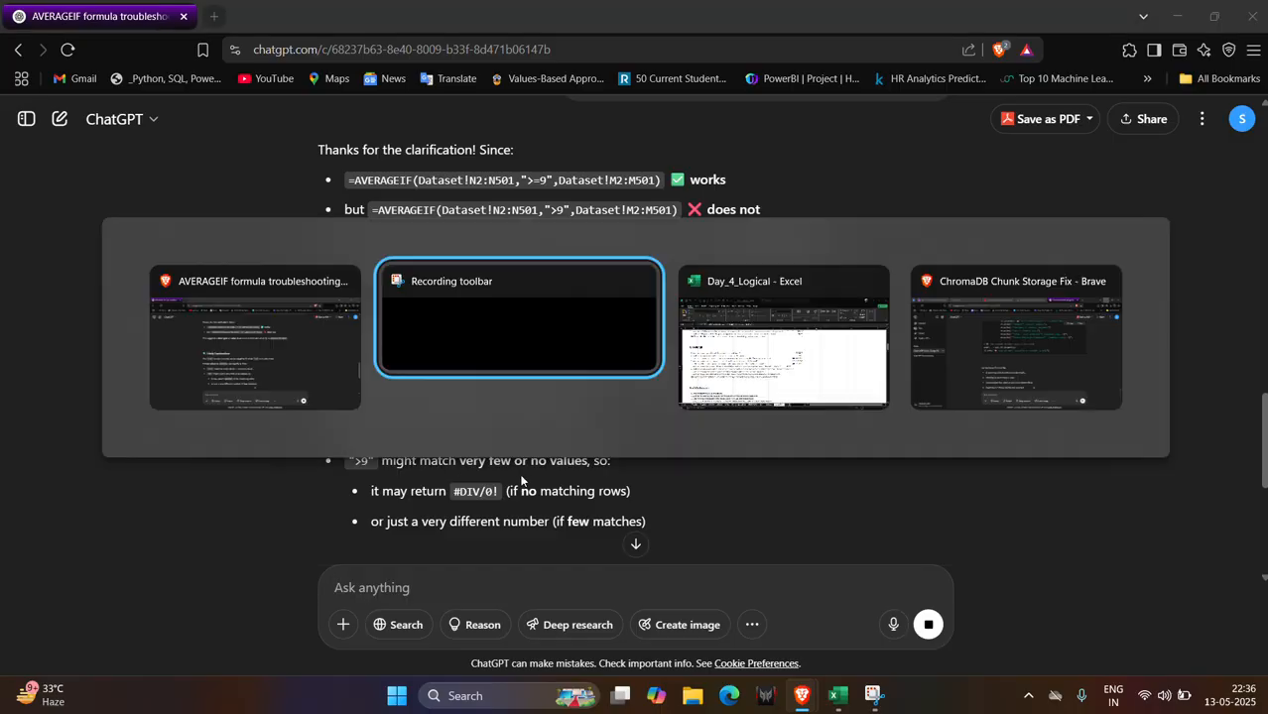
{"action": "key", "text": "alt+Tab"}
{"action": "key", "text": "alt+Tab"}
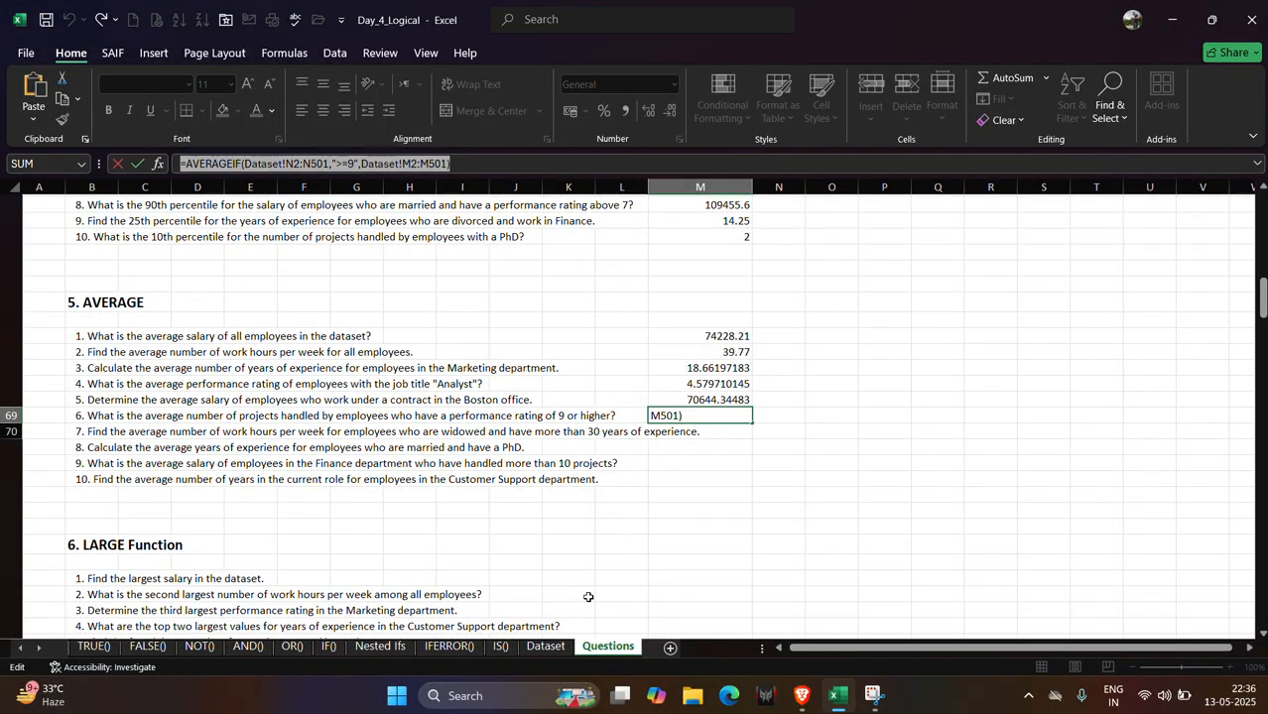
Browse the Dataset sheet's rows and columns, returning to the top.
{"action": "left_click", "coordinate": [544, 647]}
{"action": "scroll", "coordinate": [809, 411], "scroll_direction": "up", "scroll_amount": 10}
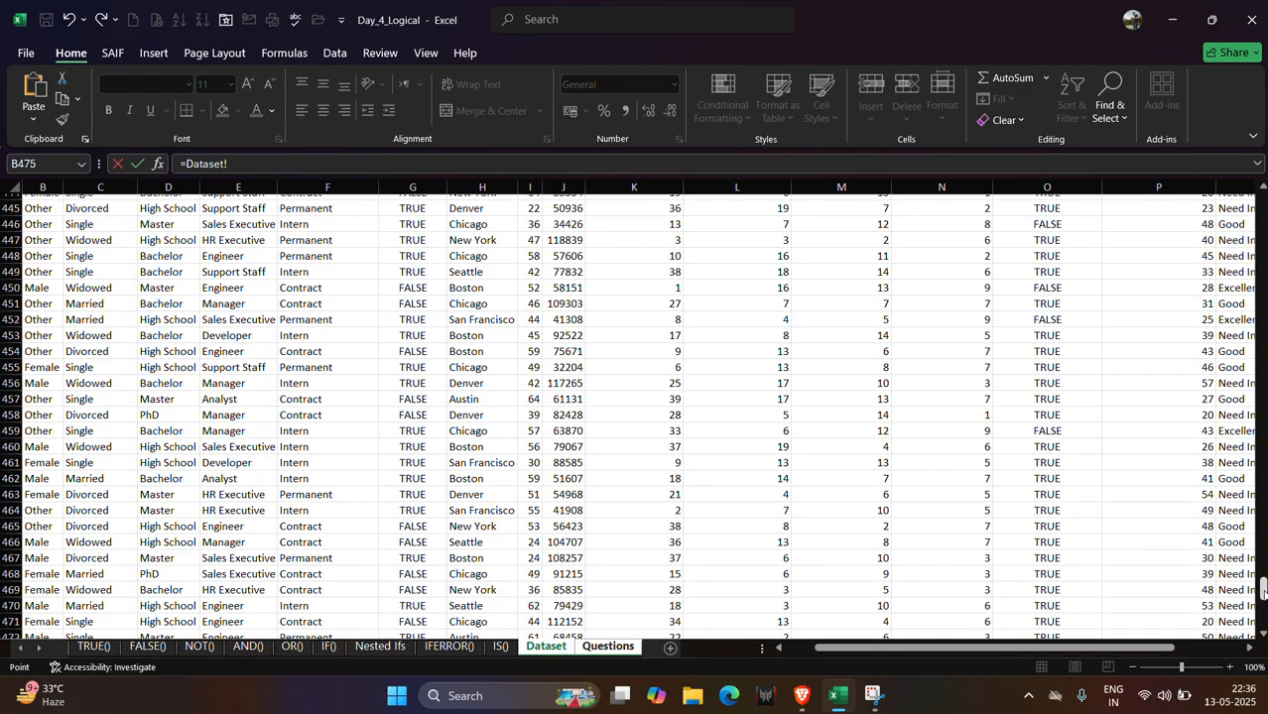
{"action": "left_click_drag", "start_coordinate": [1264, 593], "coordinate": [1265, 138]}
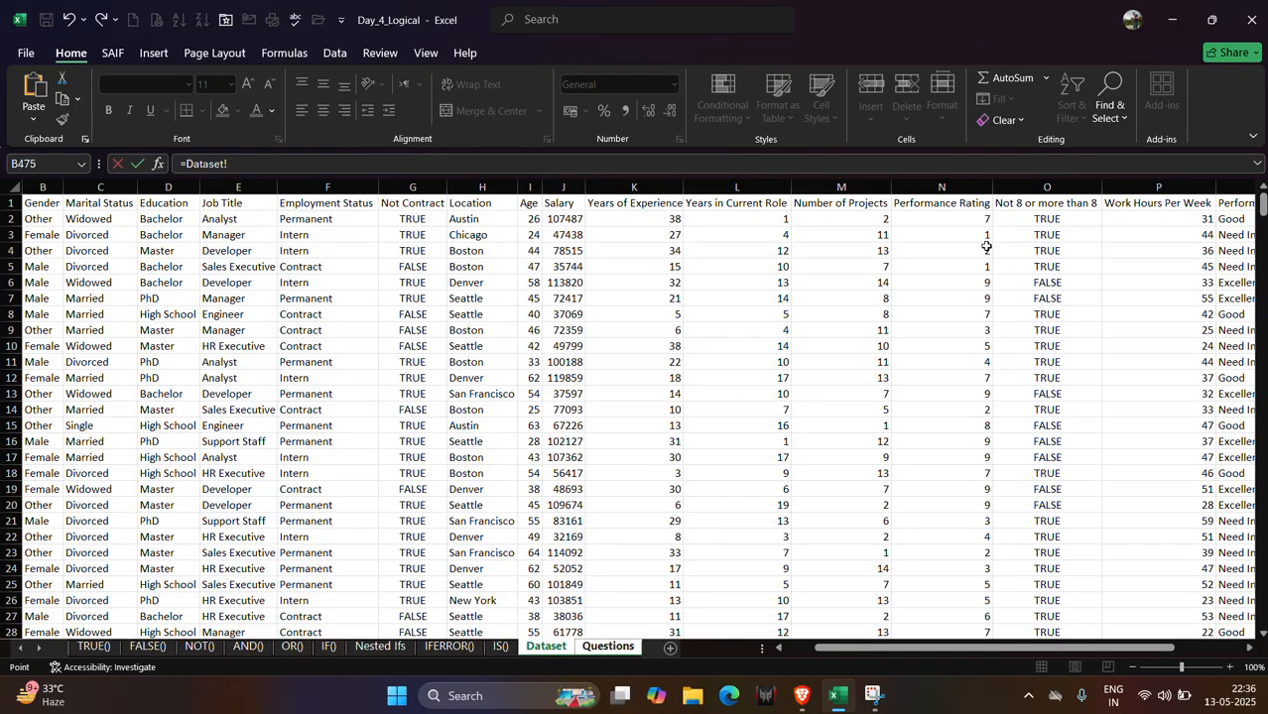
{"action": "scroll", "coordinate": [955, 412], "scroll_direction": "down", "scroll_amount": 5}
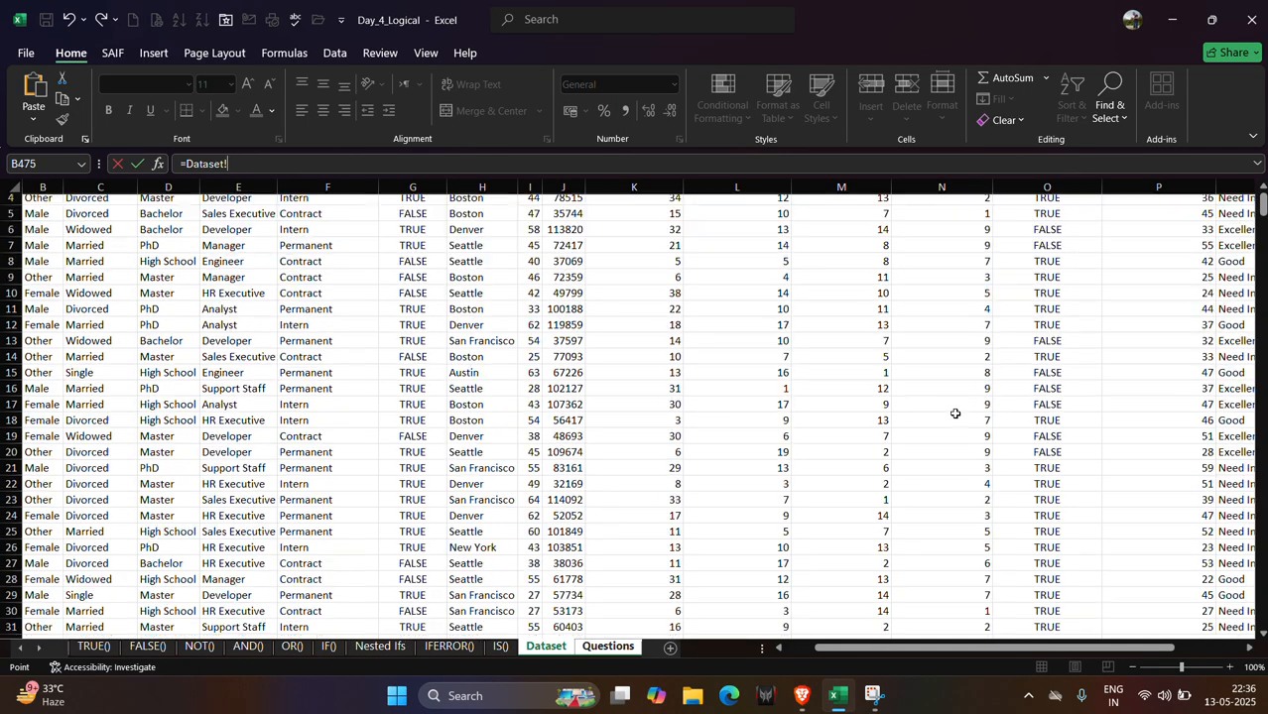
{"action": "scroll", "coordinate": [955, 412], "scroll_direction": "down", "scroll_amount": 16}
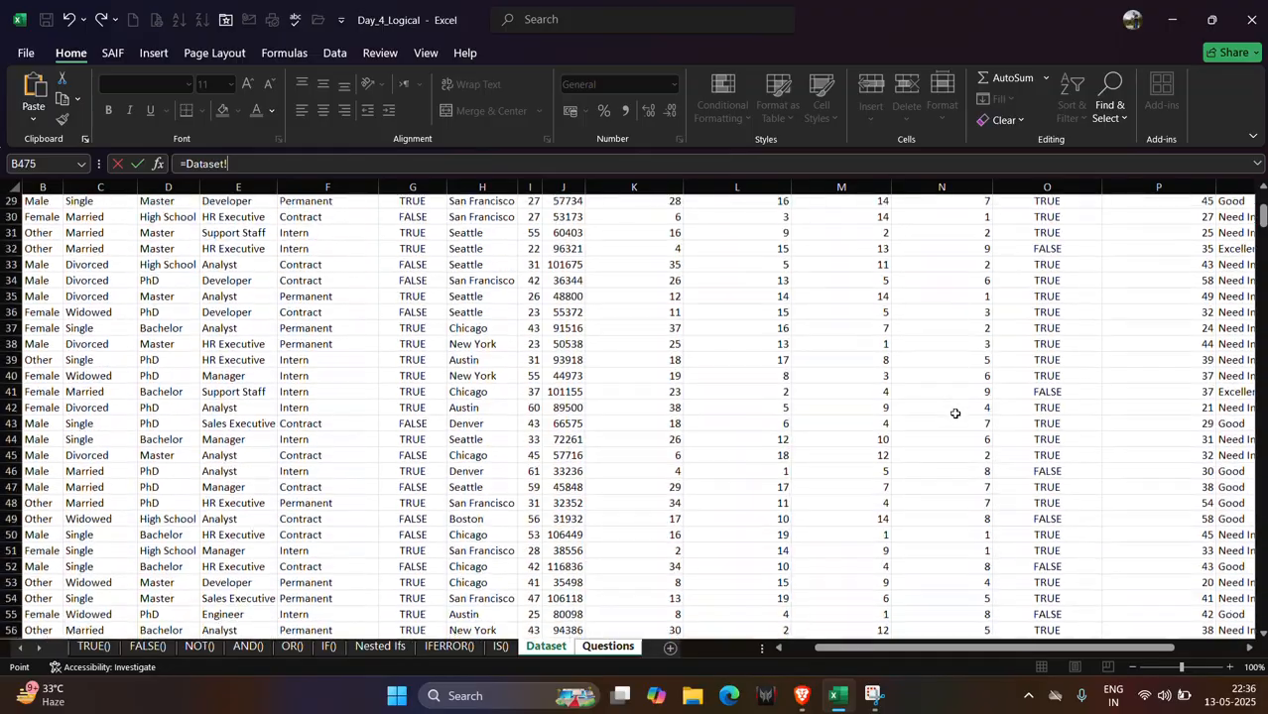
{"action": "scroll", "coordinate": [955, 413], "scroll_direction": "up", "scroll_amount": 20}
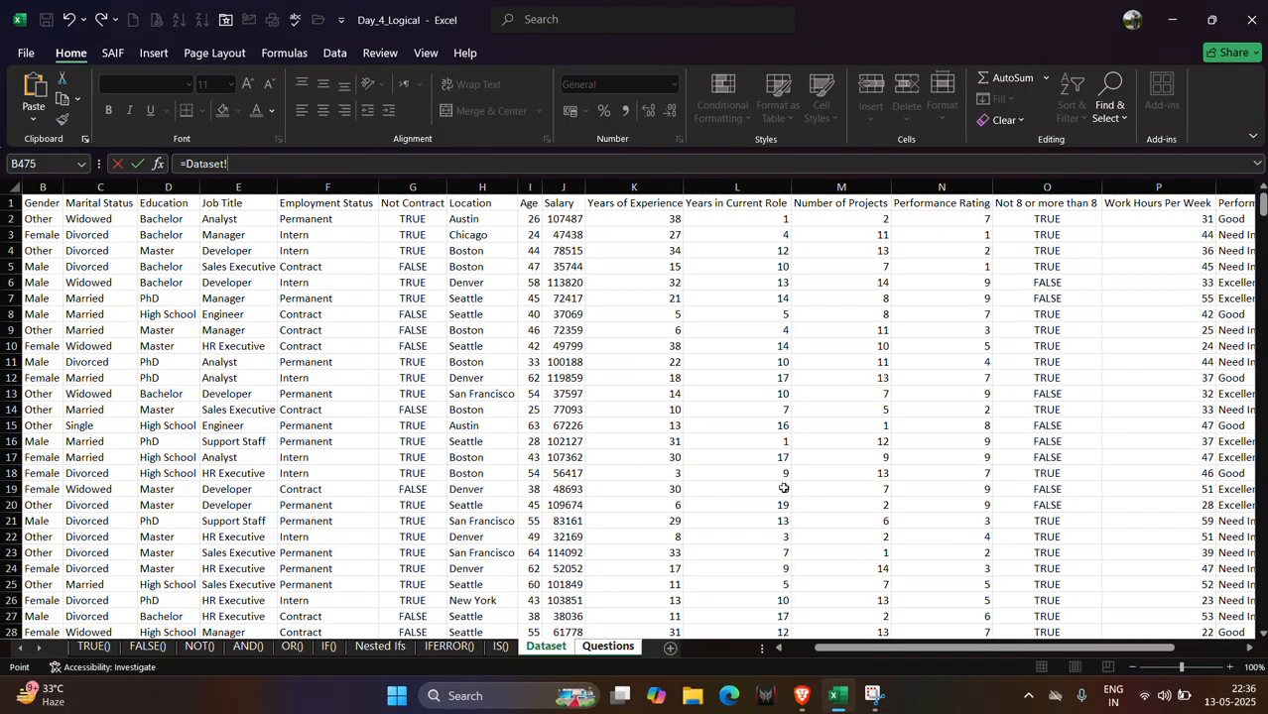
Clear the stray sheet reference in M69 and start an AVERAGEIF formula there.
{"action": "left_click", "coordinate": [613, 648]}
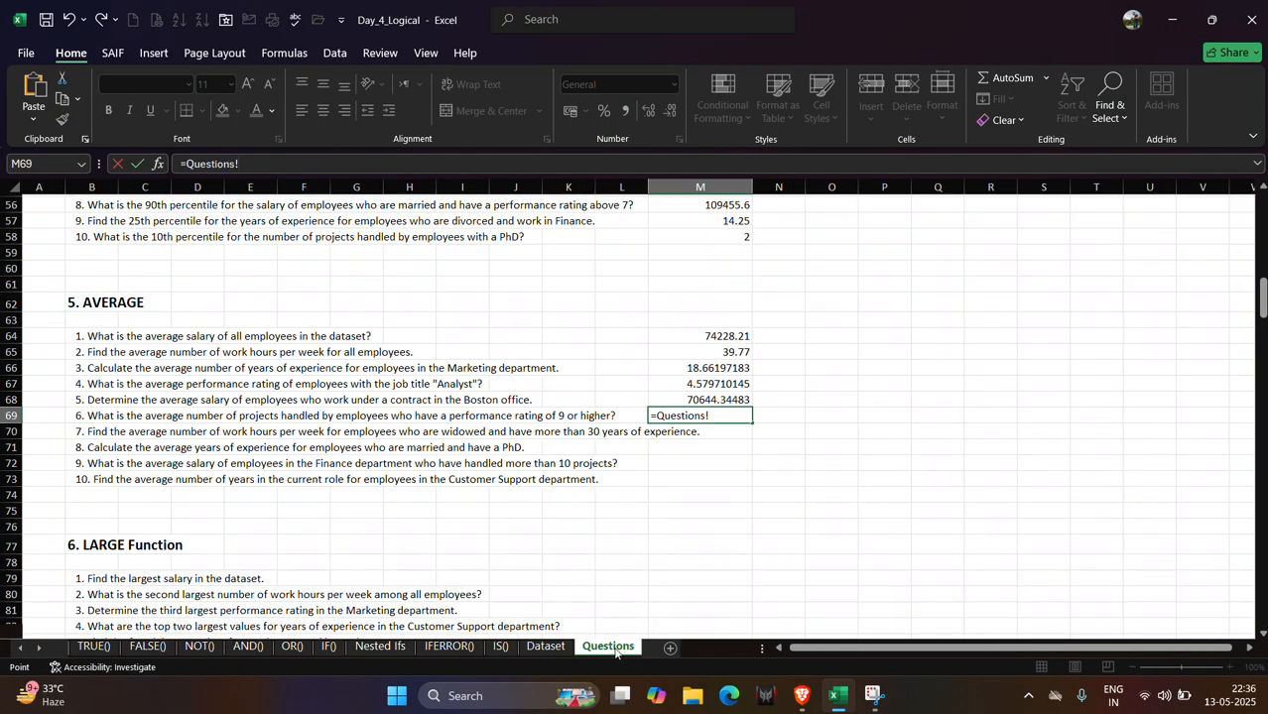
{"action": "left_click", "coordinate": [734, 437]}
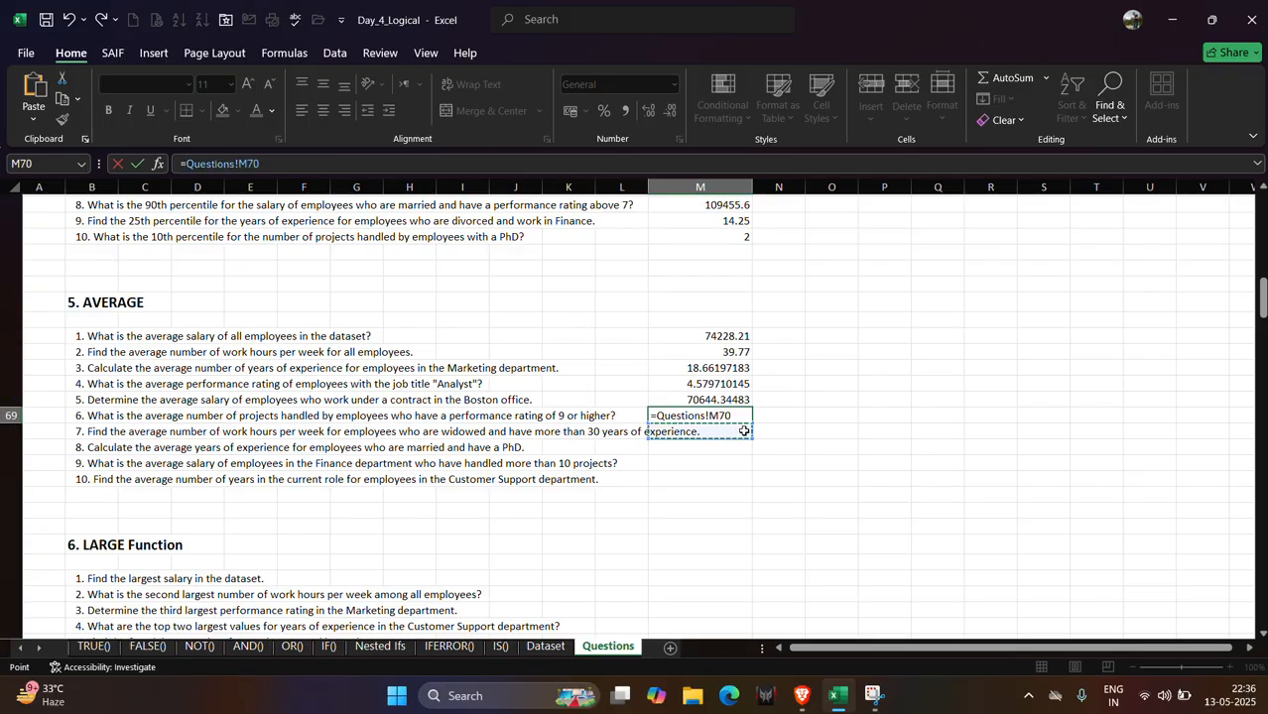
{"action": "key", "text": "BackSpace"}
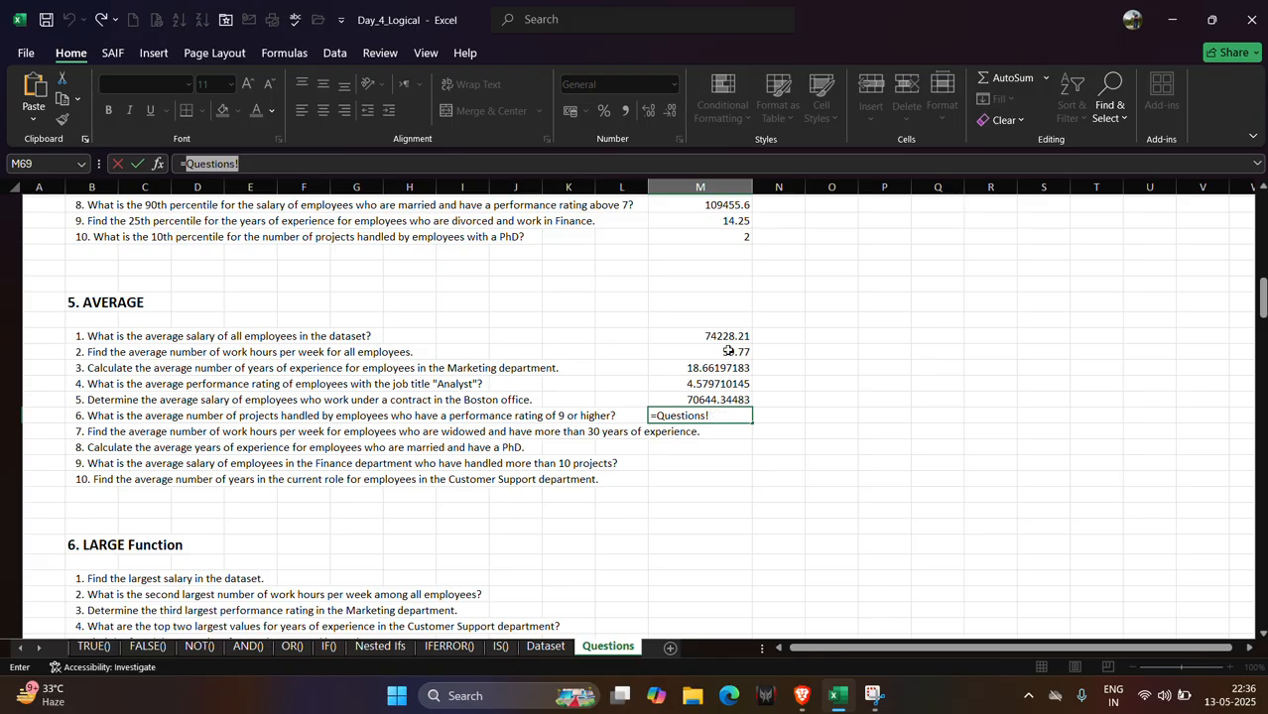
{"action": "left_click", "coordinate": [542, 166]}
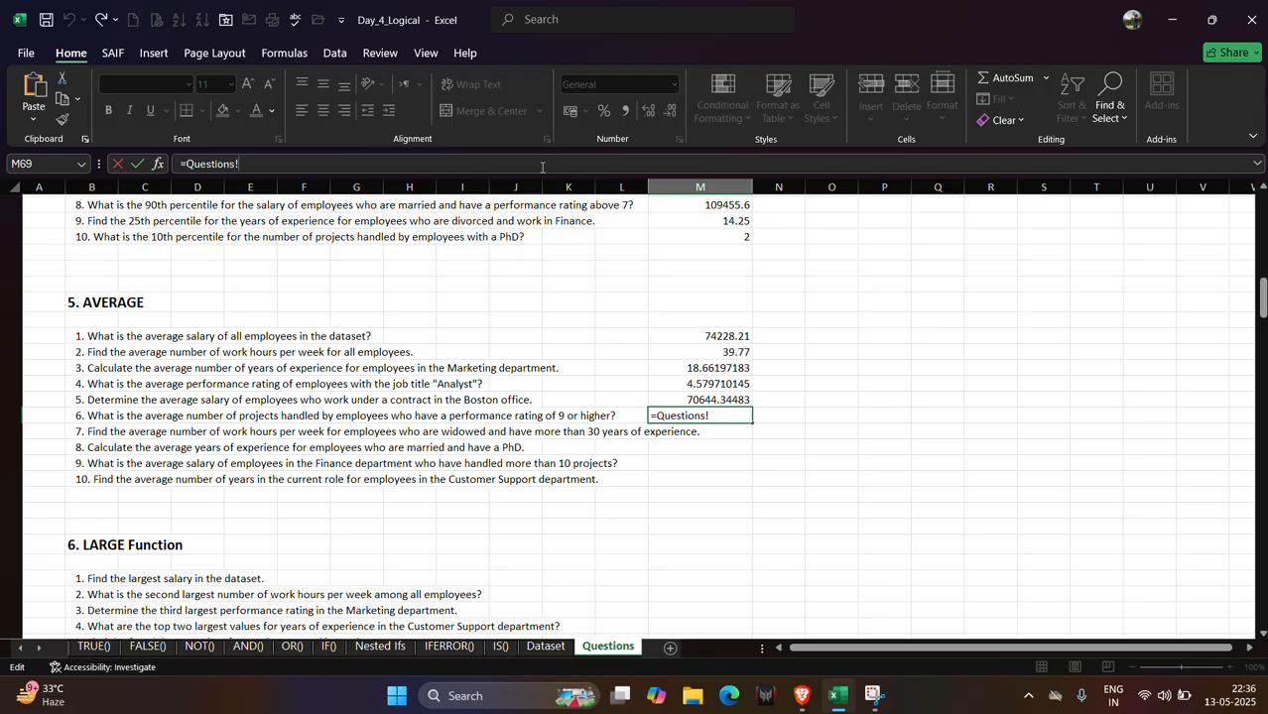
{"action": "key", "text": "BackSpace"}
{"action": "key", "text": "BackSpace"}
{"action": "key", "text": "BackSpace"}
{"action": "key", "text": "BackSpace"}
{"action": "key", "text": "BackSpace"}
{"action": "key", "text": "BackSpace"}
{"action": "key", "text": "BackSpace"}
{"action": "key", "text": "BackSpace"}
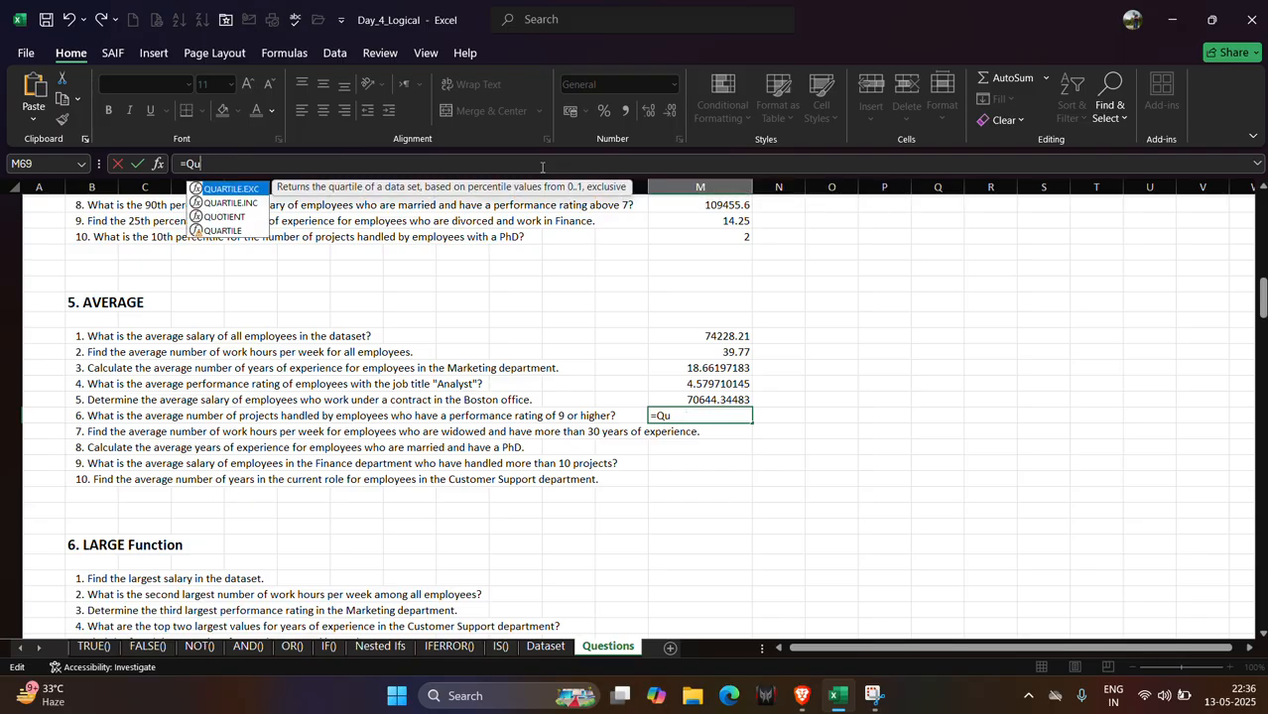
{"action": "type", "text": "ave"}
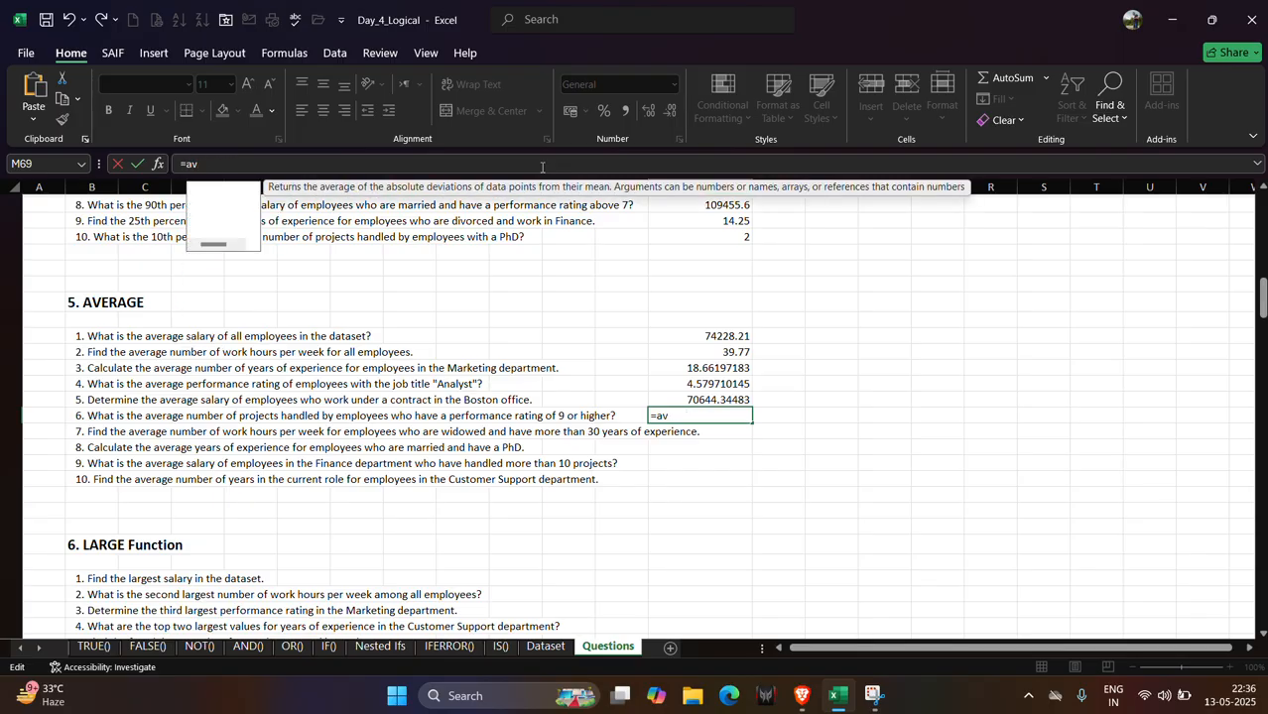
{"action": "key", "text": "Down"}
{"action": "key", "text": "Down"}
{"action": "key", "text": "Down"}
{"action": "key", "text": "Tab"}
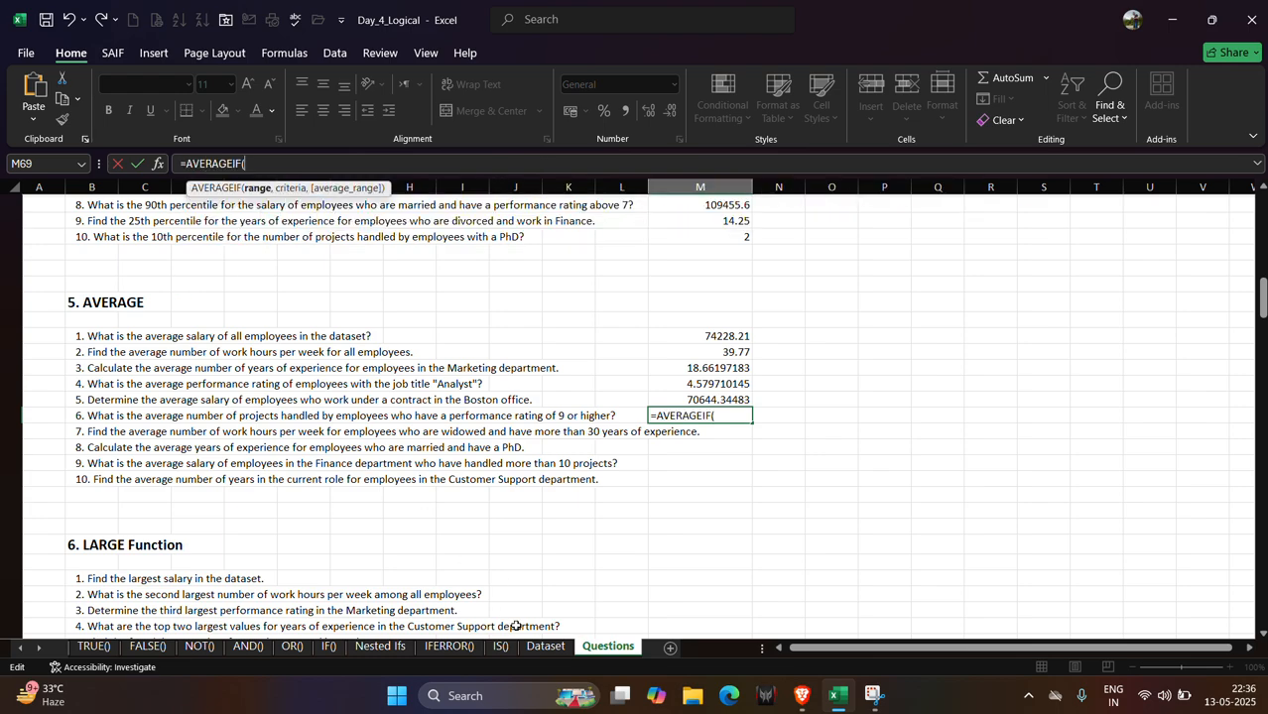
Set the AVERAGEIF range to the Dataset performance ratings N2:N501 with the criteria ">=9".
{"action": "left_click", "coordinate": [561, 636]}
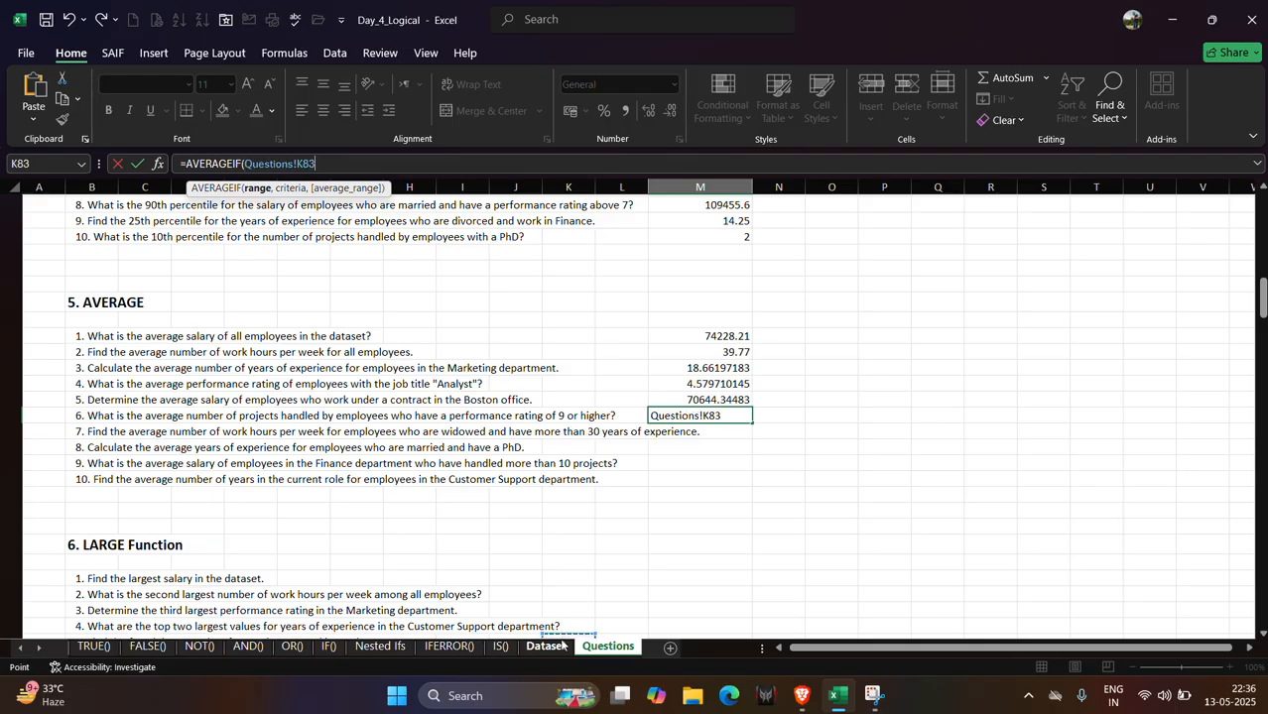
{"action": "left_click", "coordinate": [558, 647]}
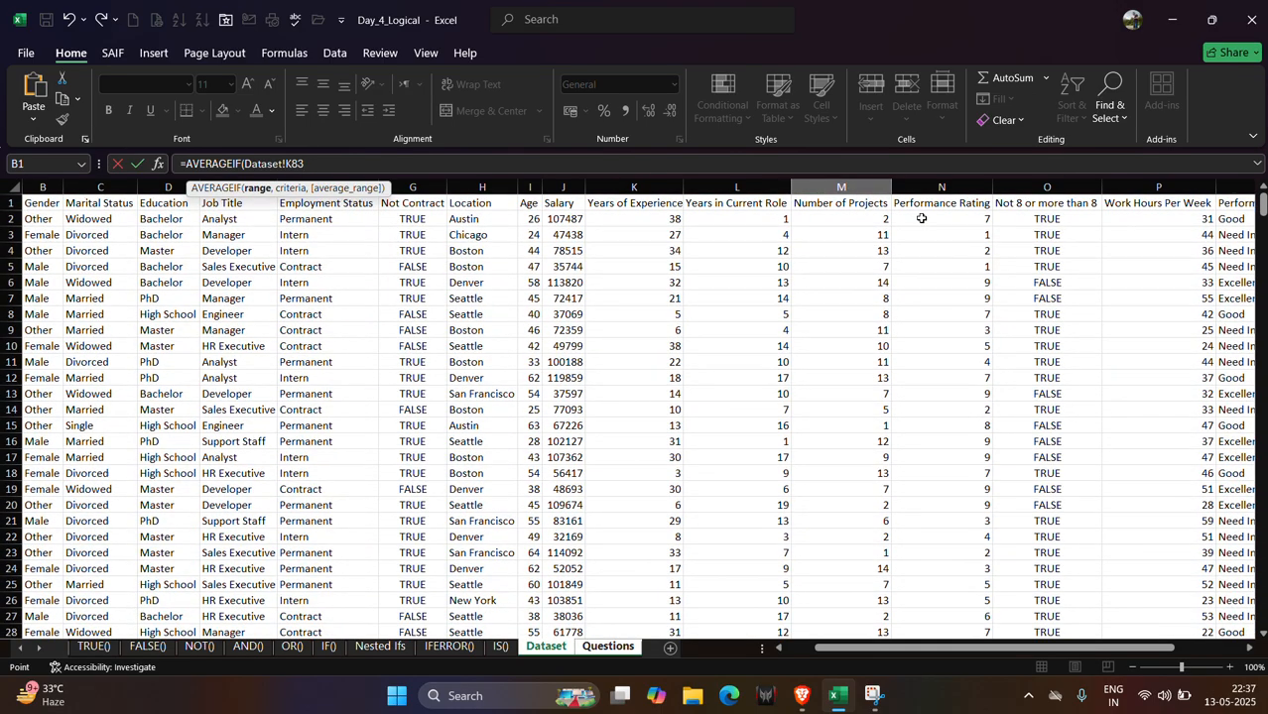
{"action": "left_click", "coordinate": [921, 219]}
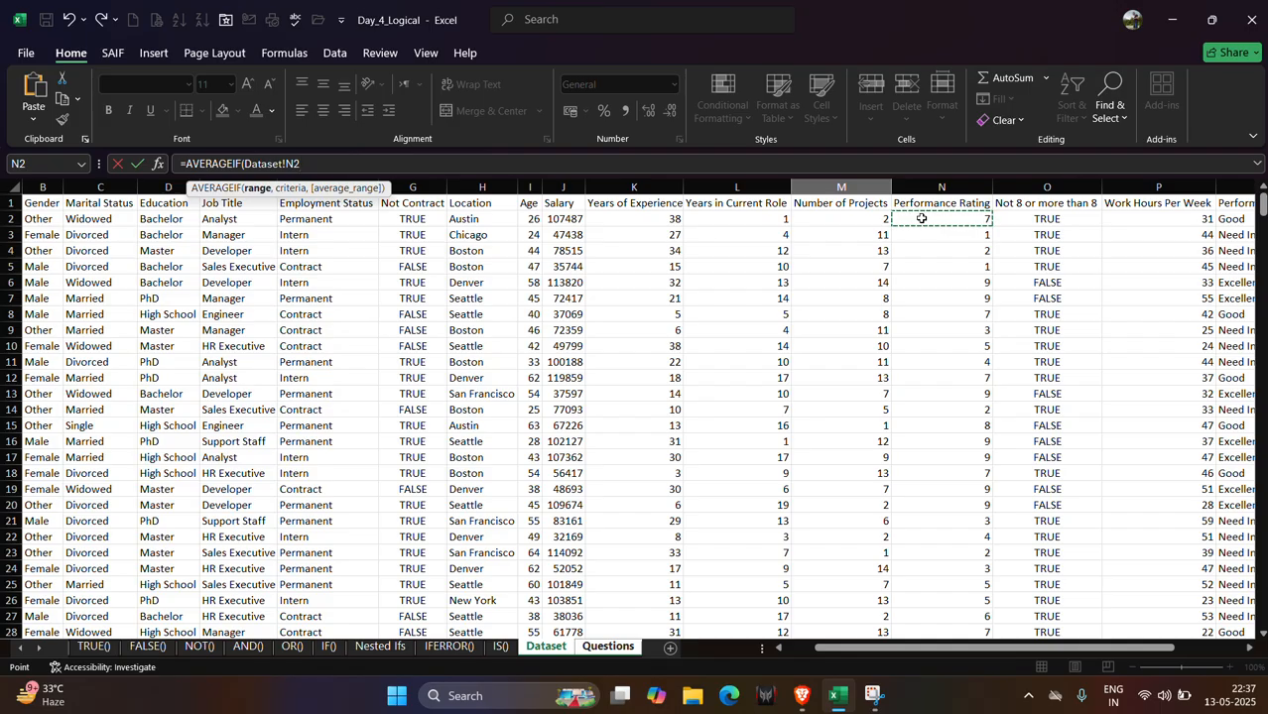
{"action": "key", "text": "ctrl+shift+Down"}
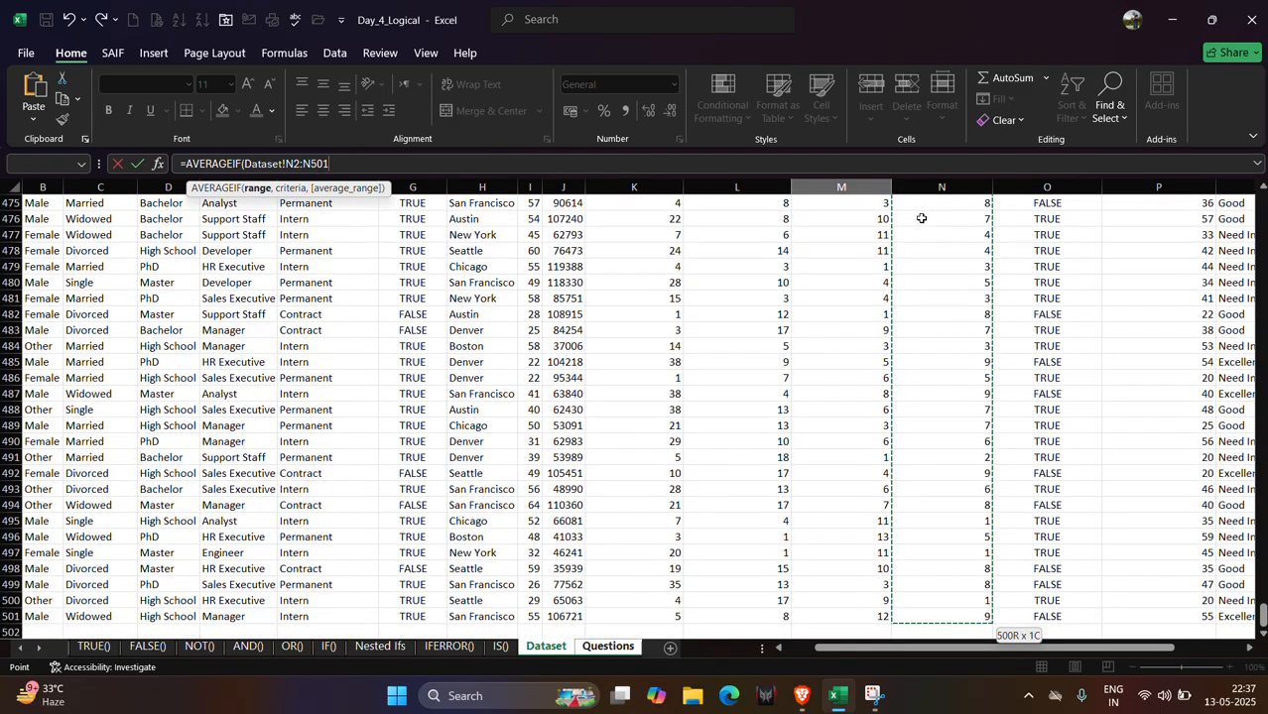
{"action": "type", "text": ",\">=9"}
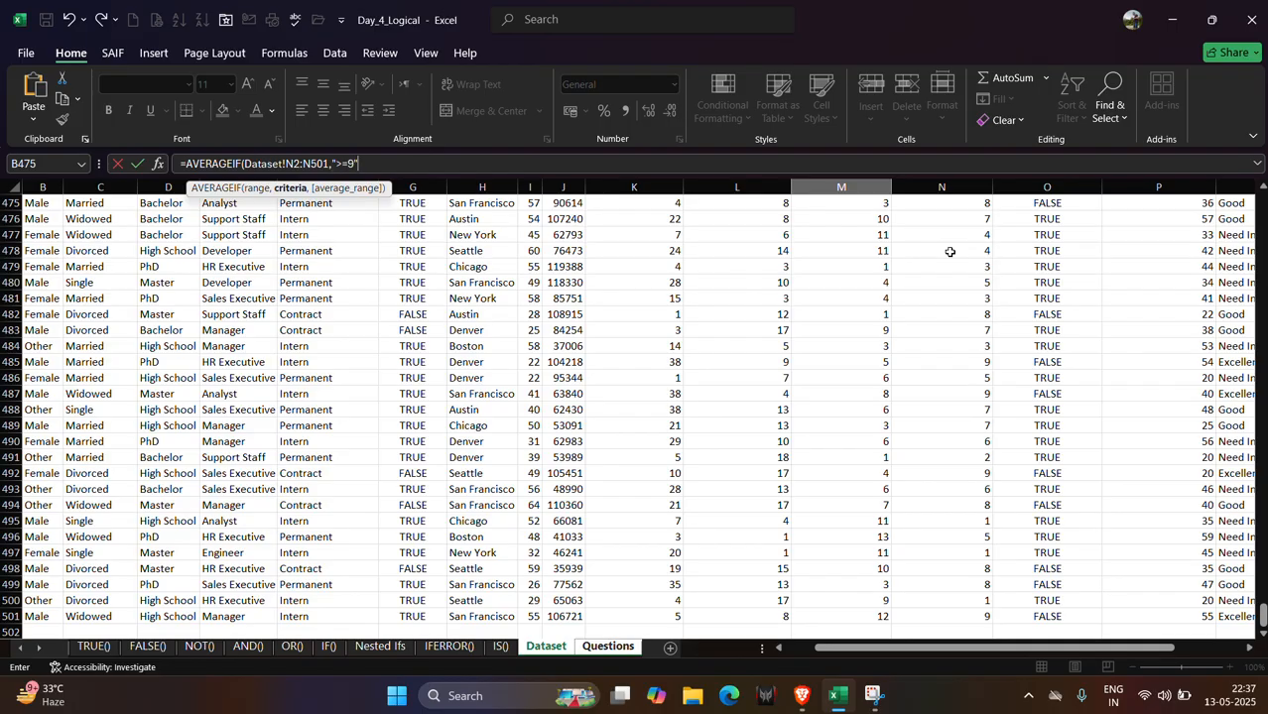
{"action": "type", "text": "\","}
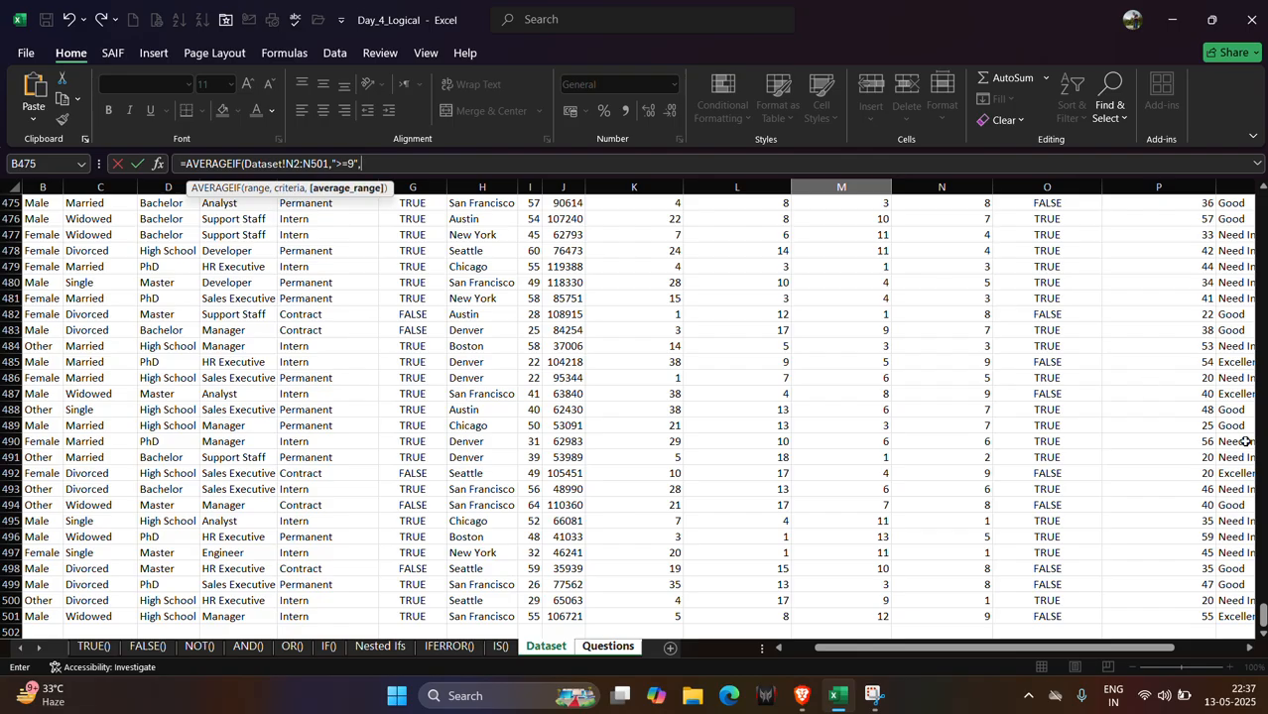
Finish the formula with the Dataset project counts M2:M501 as the average range and enter it.
{"action": "left_click_drag", "start_coordinate": [1262, 615], "coordinate": [1263, 204]}
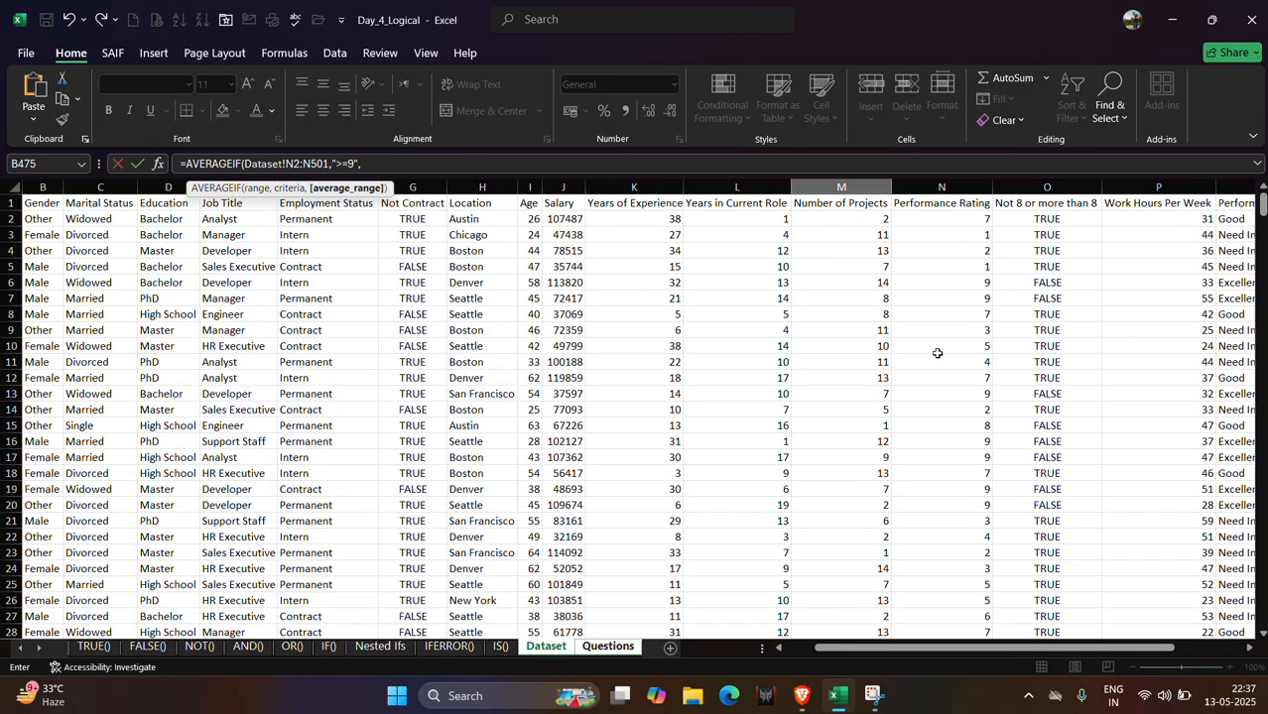
{"action": "left_click", "coordinate": [608, 647]}
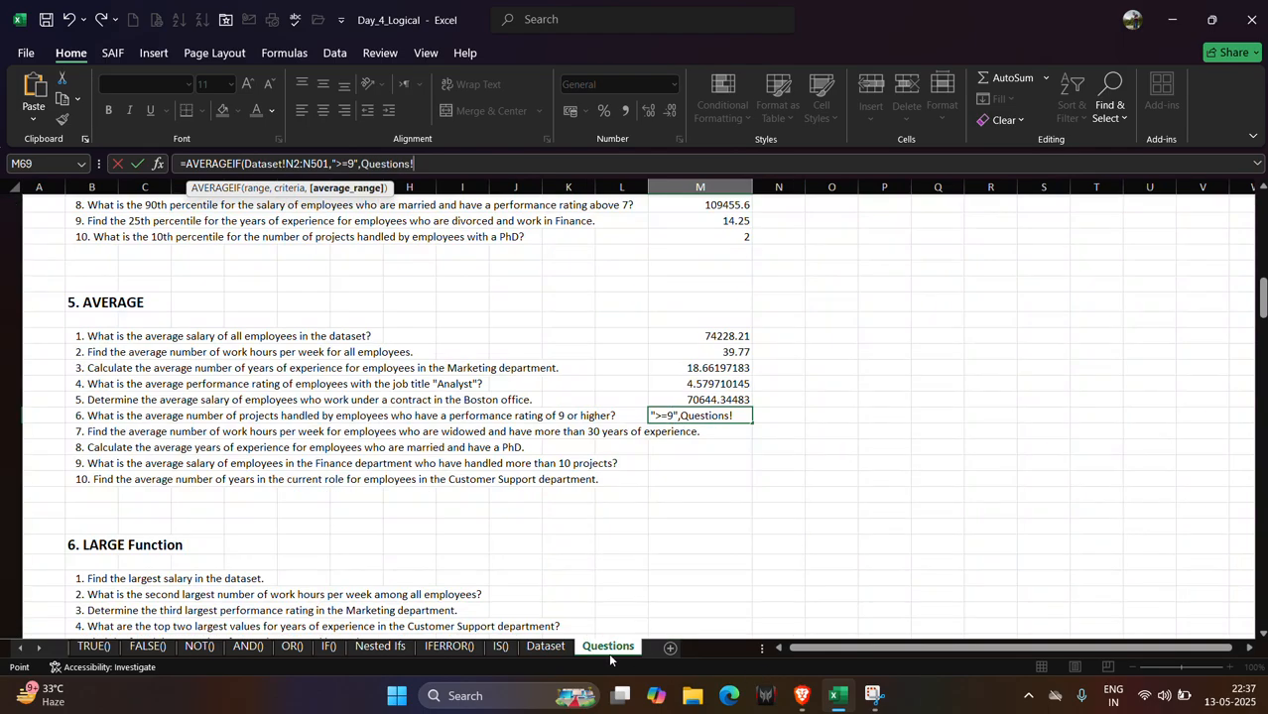
{"action": "left_click", "coordinate": [531, 649]}
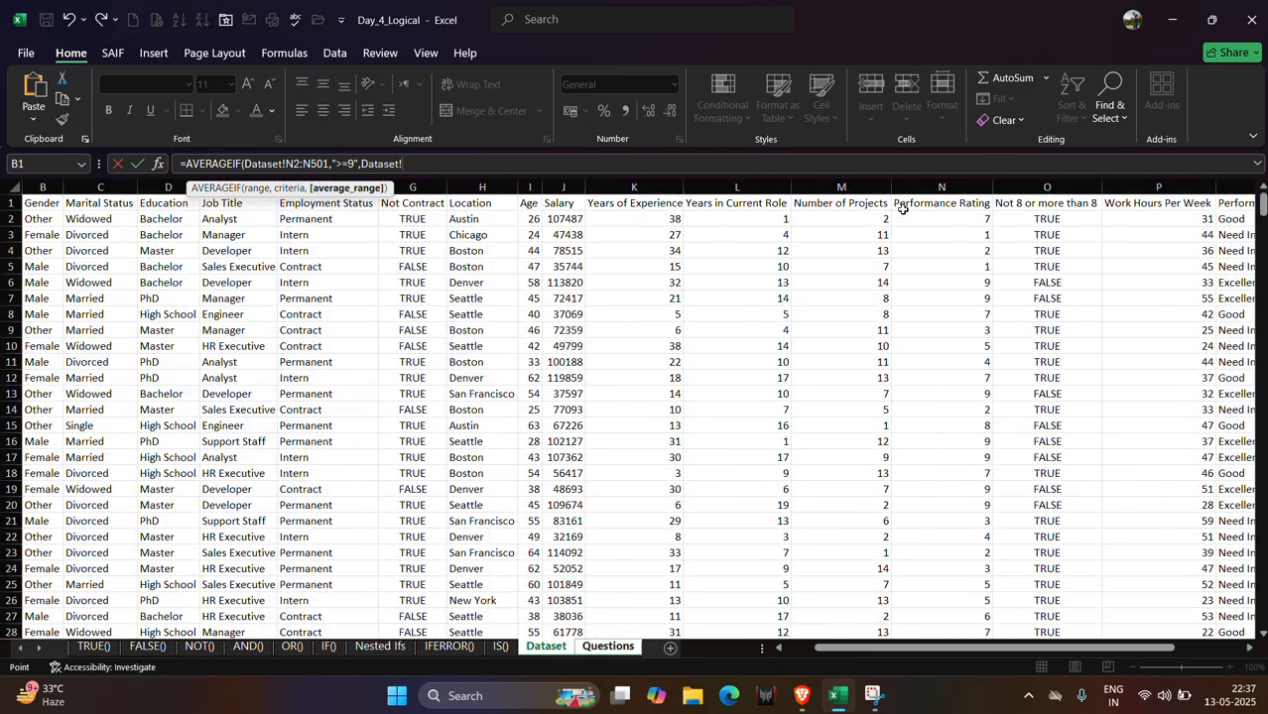
{"action": "left_click", "coordinate": [838, 225]}
{"action": "key", "text": "ctrl+shift+Down"}
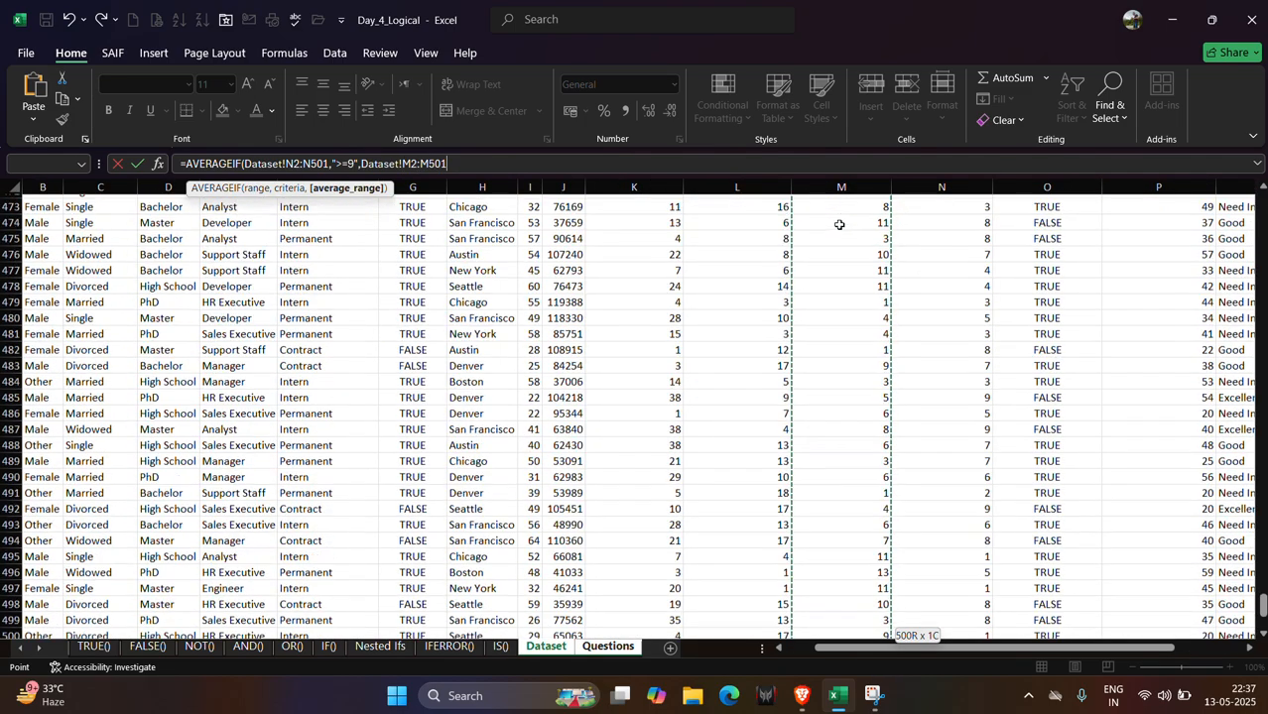
{"action": "type", "text": ")"}
{"action": "key", "text": "Return"}
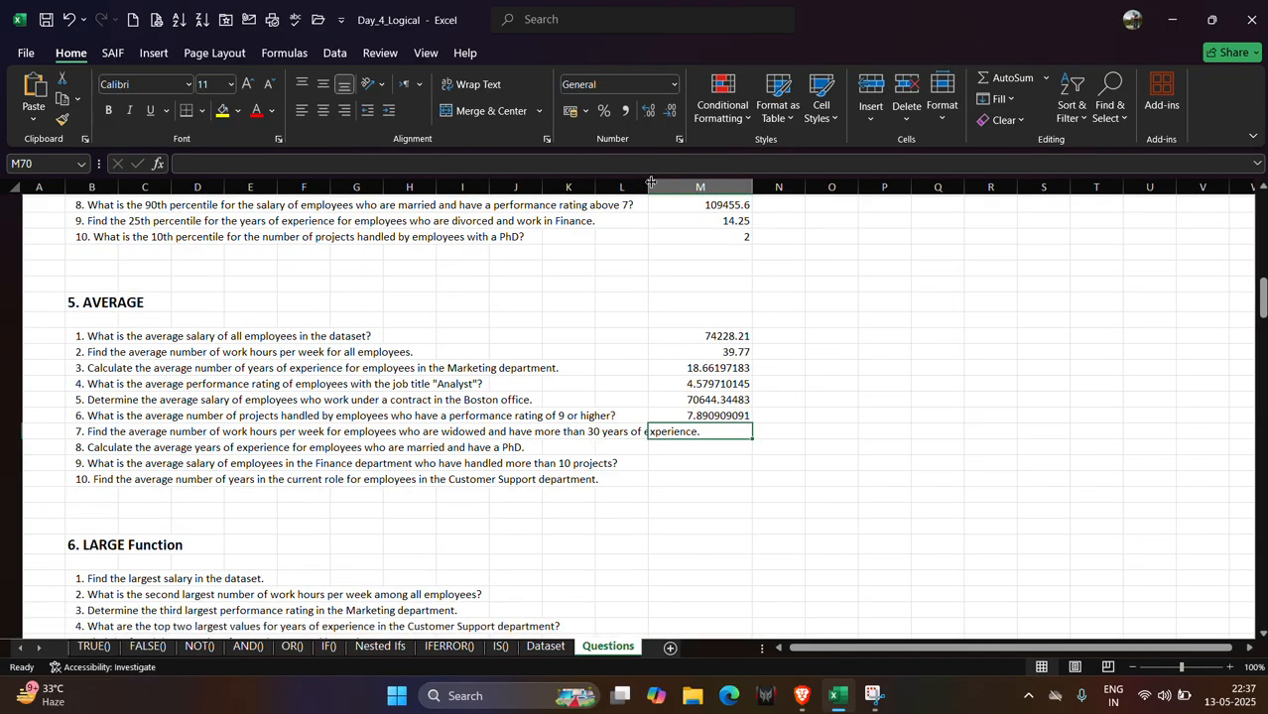
Widen column M and start an AVERAGEIFS formula in M70.
{"action": "left_click_drag", "start_coordinate": [649, 182], "coordinate": [698, 193]}
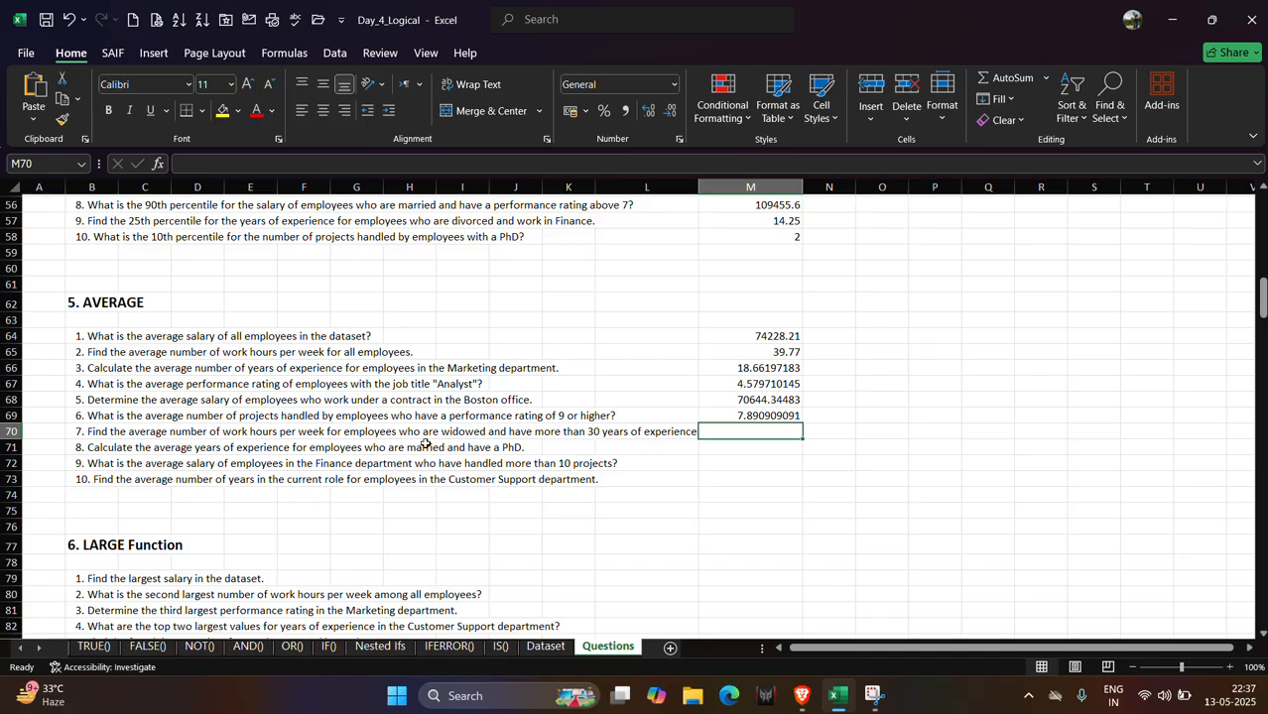
{"action": "type", "text": "="}
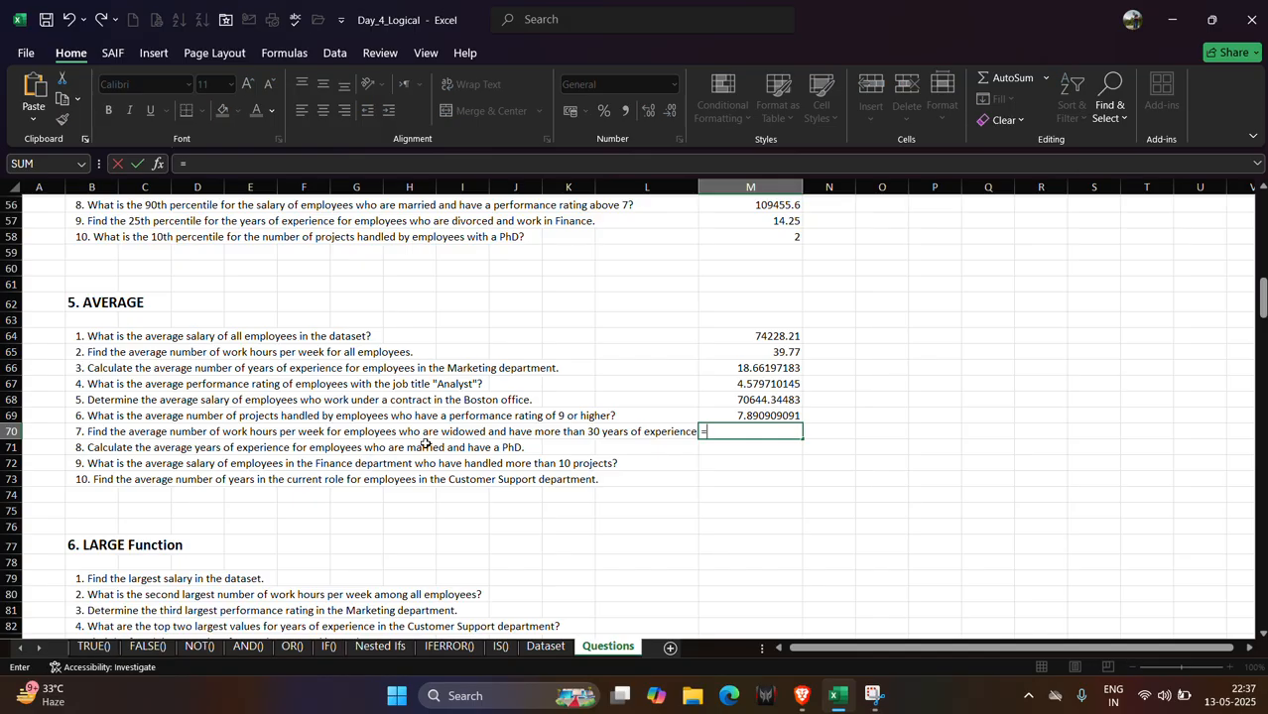
{"action": "type", "text": "ave"}
{"action": "key", "text": "Down"}
{"action": "key", "text": "Down"}
{"action": "key", "text": "Down"}
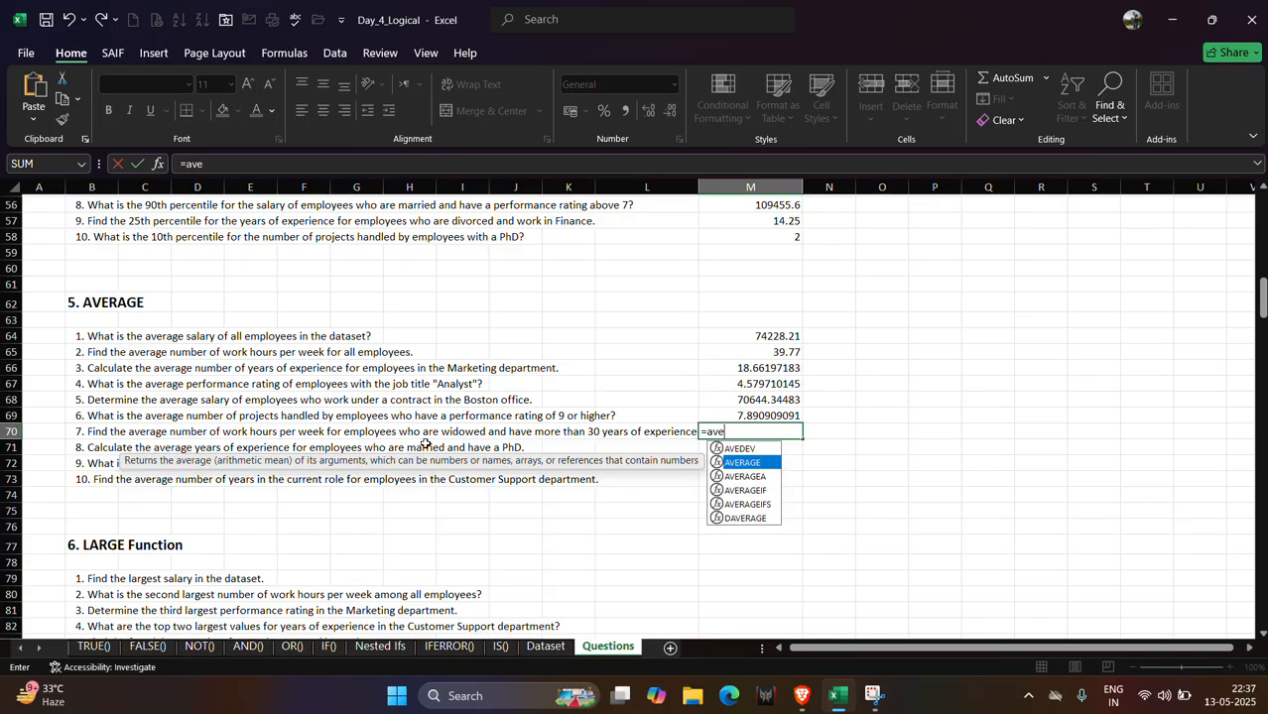
{"action": "key", "text": "Down"}
{"action": "key", "text": "Tab"}
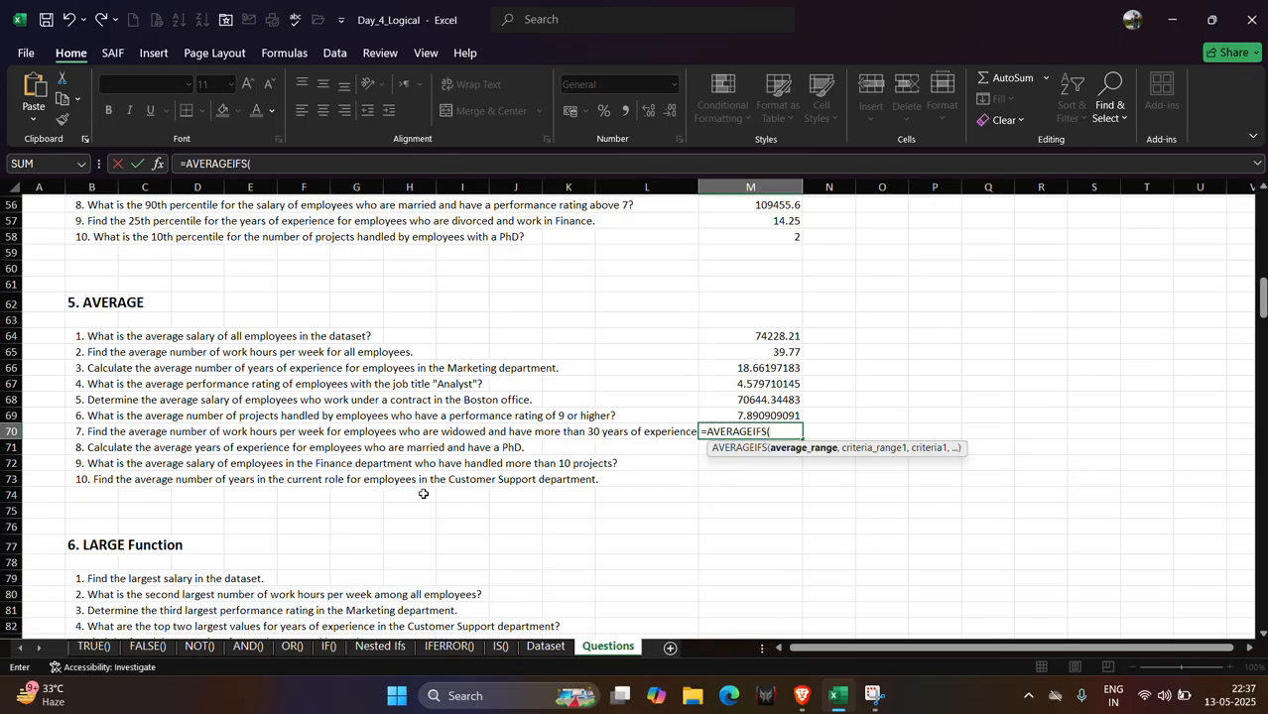
Set the AVERAGEIFS average range to the Dataset work hours column P2:P501.
{"action": "left_click", "coordinate": [546, 649]}
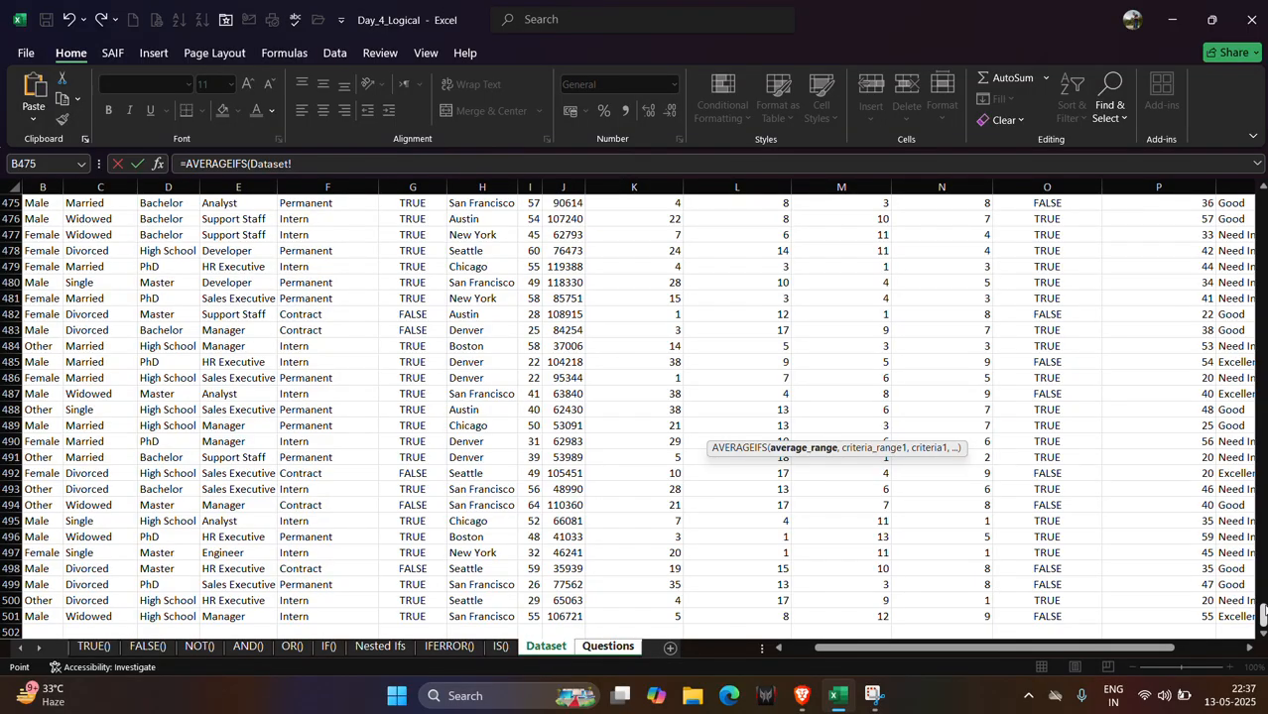
{"action": "left_click_drag", "start_coordinate": [1263, 612], "coordinate": [1263, 205]}
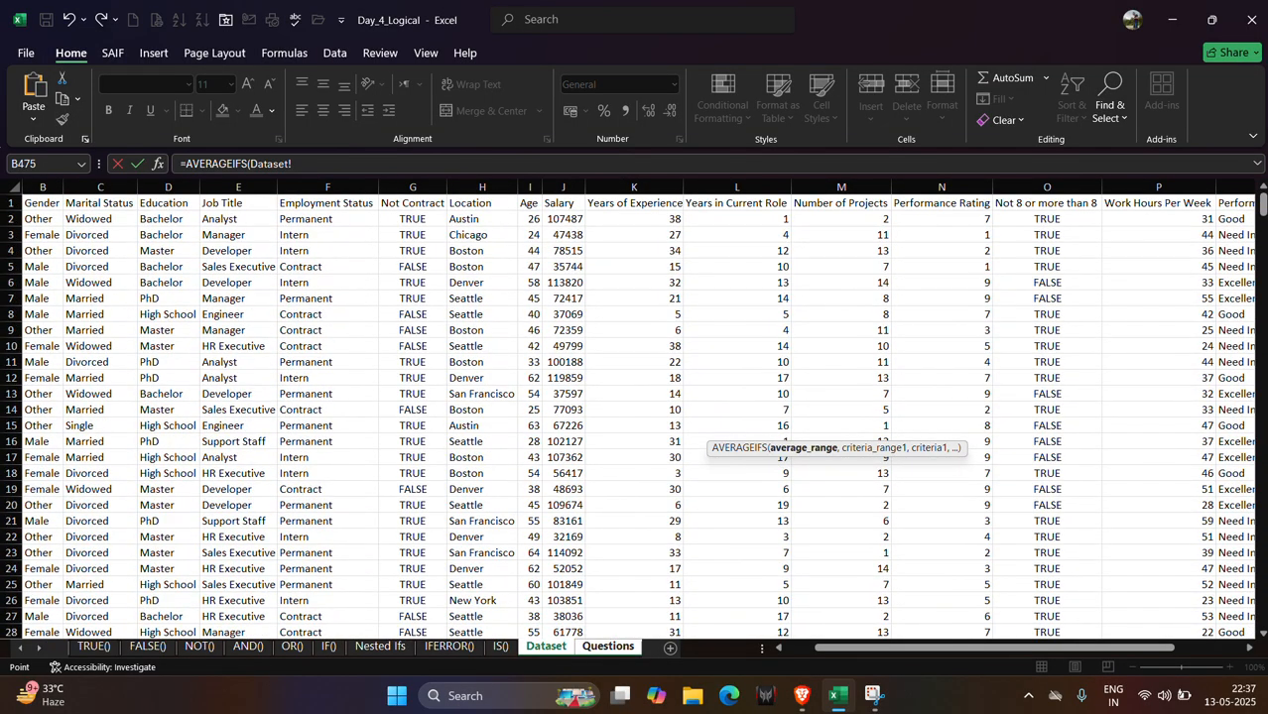
{"action": "scroll", "coordinate": [787, 240], "scroll_direction": "right", "scroll_amount": 1}
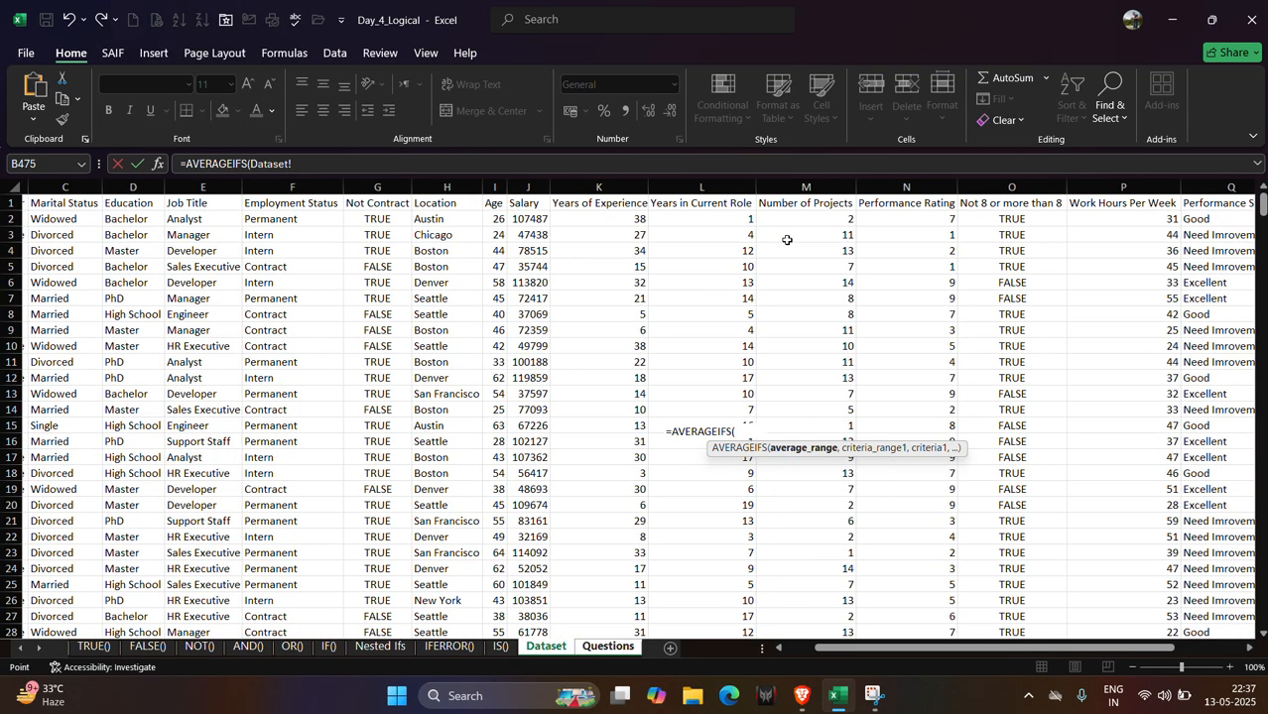
{"action": "scroll", "coordinate": [787, 240], "scroll_direction": "right", "scroll_amount": 2}
{"action": "left_click", "coordinate": [973, 221]}
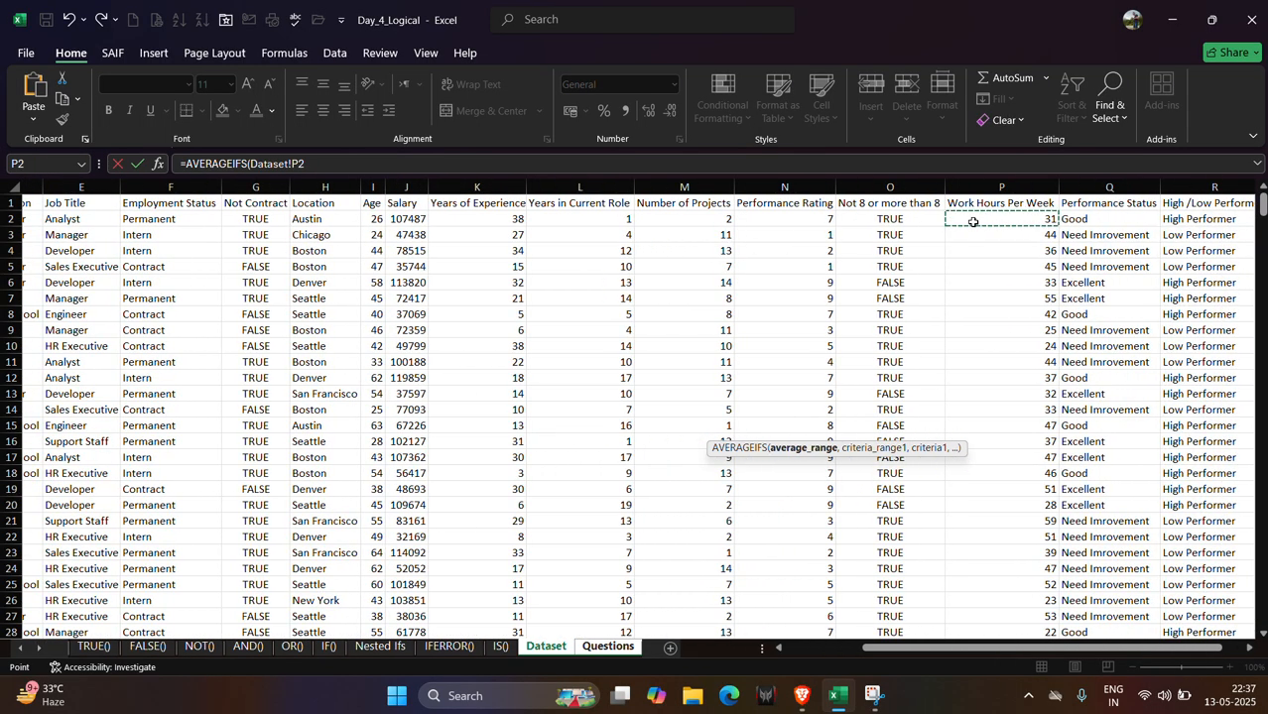
{"action": "key", "text": "ctrl+shift+Down"}
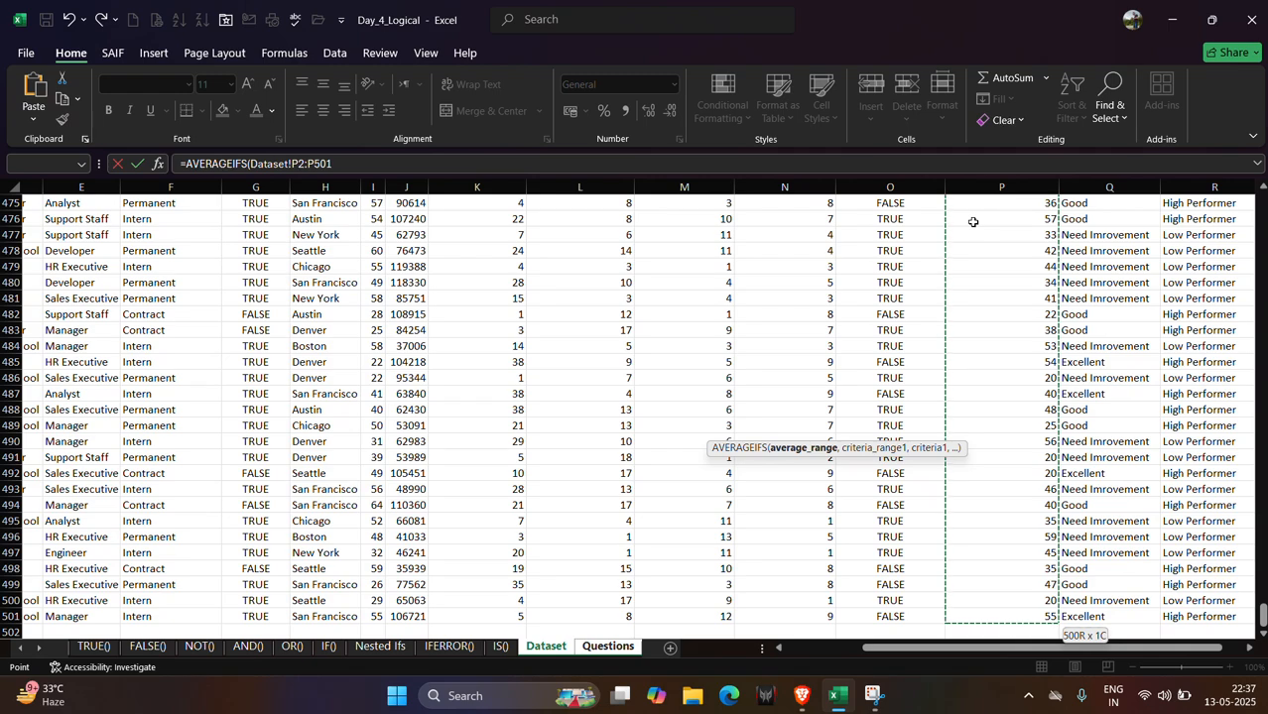
{"action": "type", "text": ","}
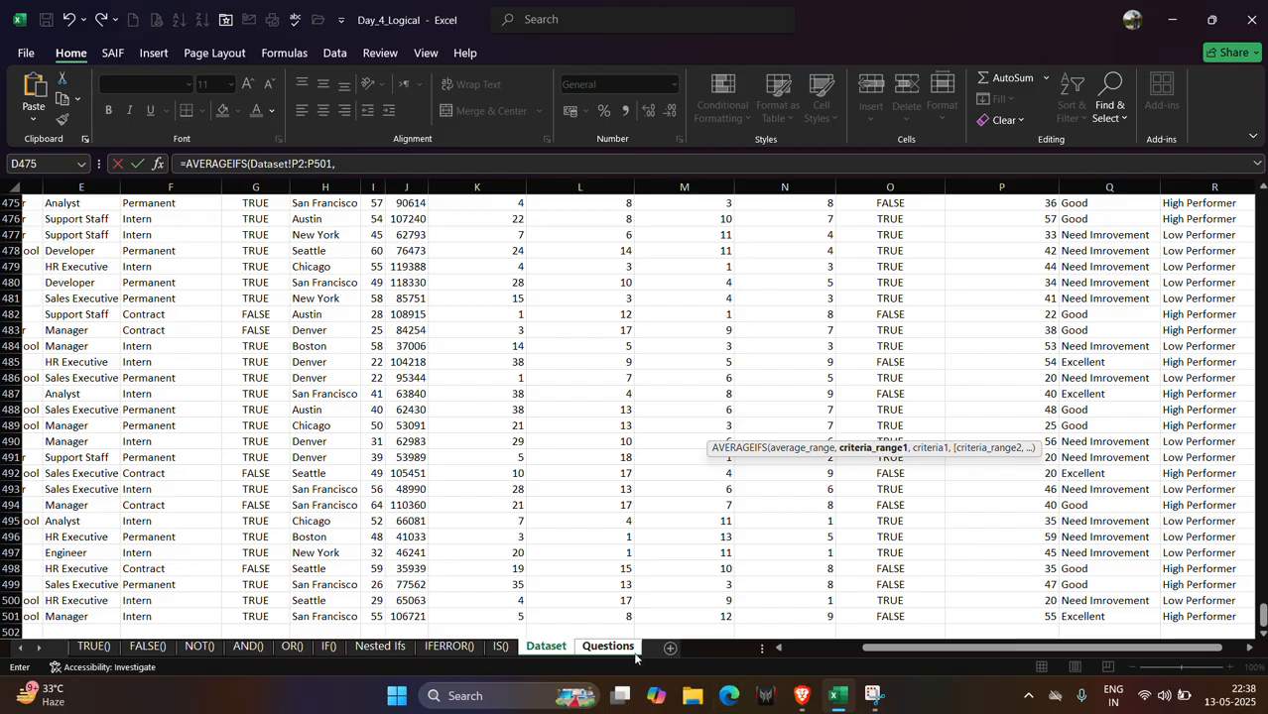
Add the Dataset marital status column C2:C501 as the first criteria range.
{"action": "left_click_drag", "start_coordinate": [1262, 616], "coordinate": [1256, 188]}
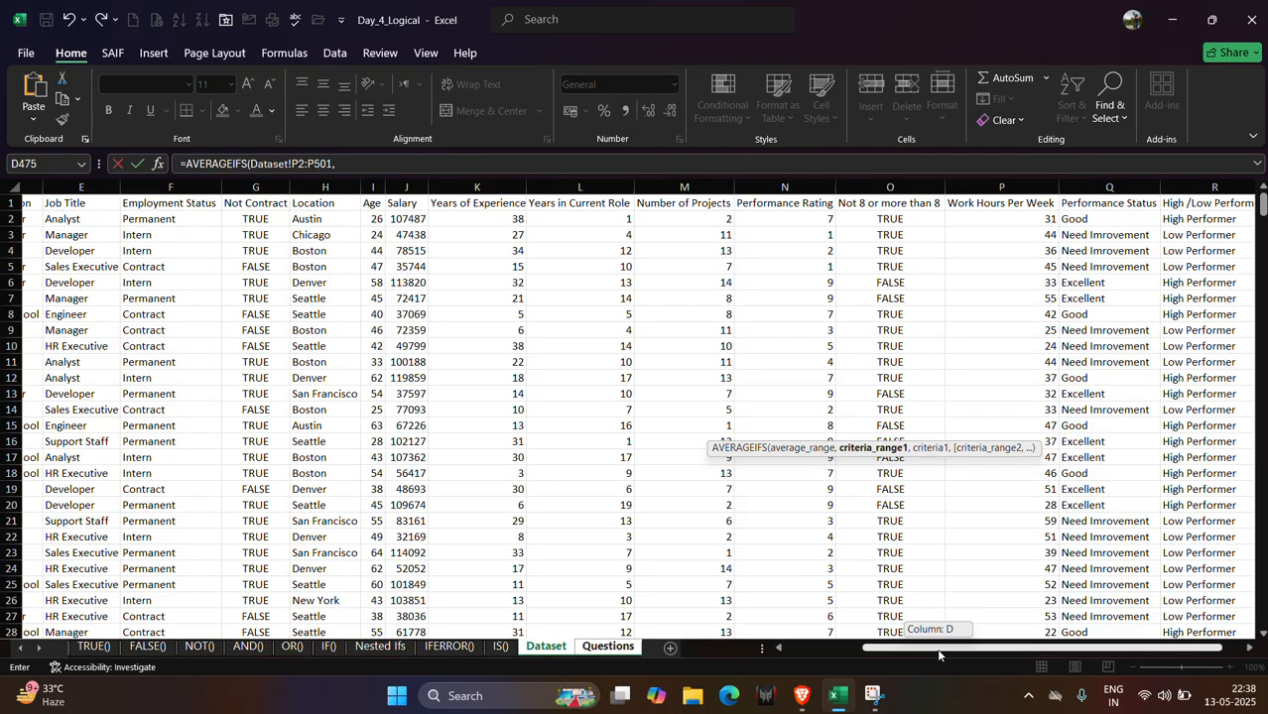
{"action": "left_click_drag", "start_coordinate": [937, 650], "coordinate": [751, 653]}
{"action": "left_click", "coordinate": [201, 222]}
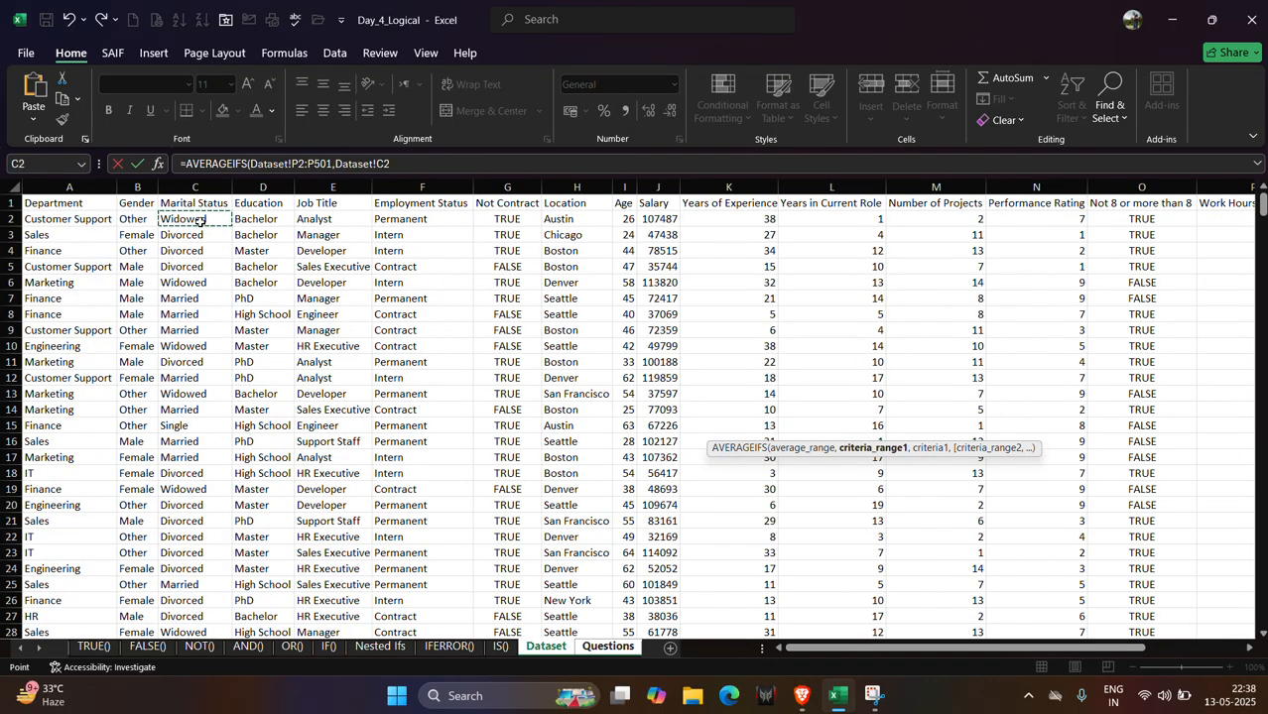
{"action": "key", "text": "ctrl+shift+Down"}
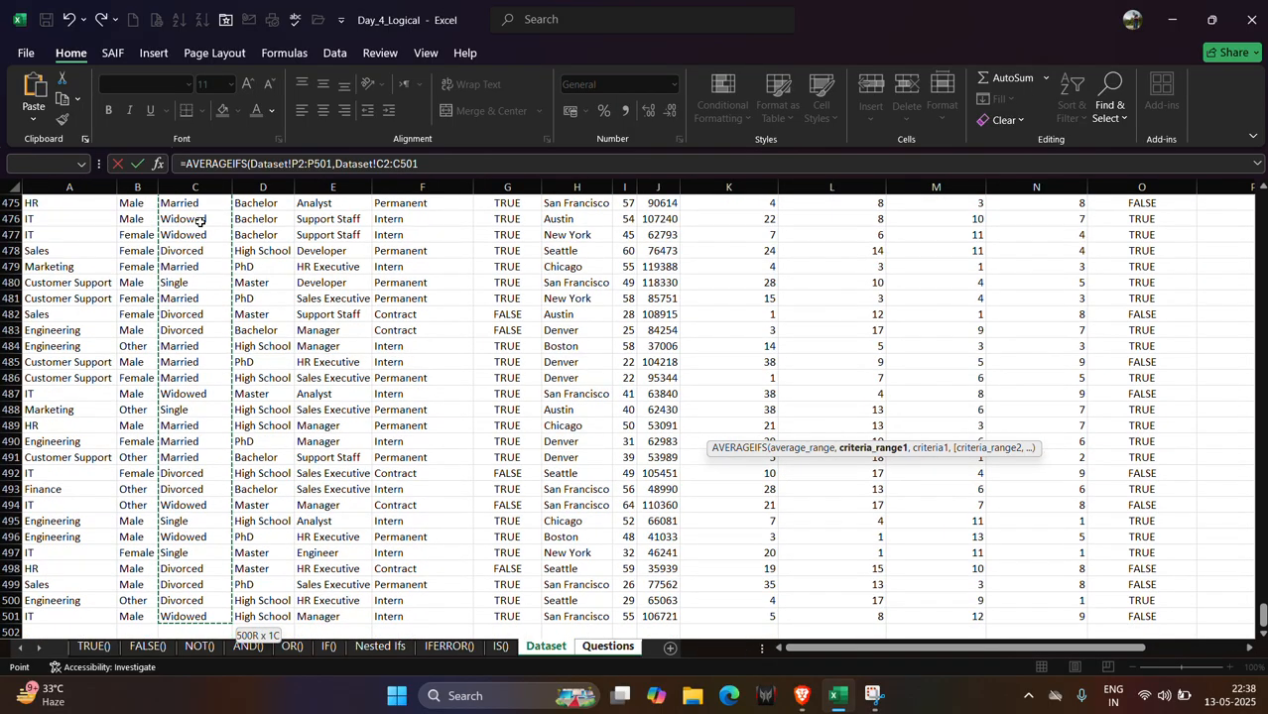
{"action": "type", "text": ","}
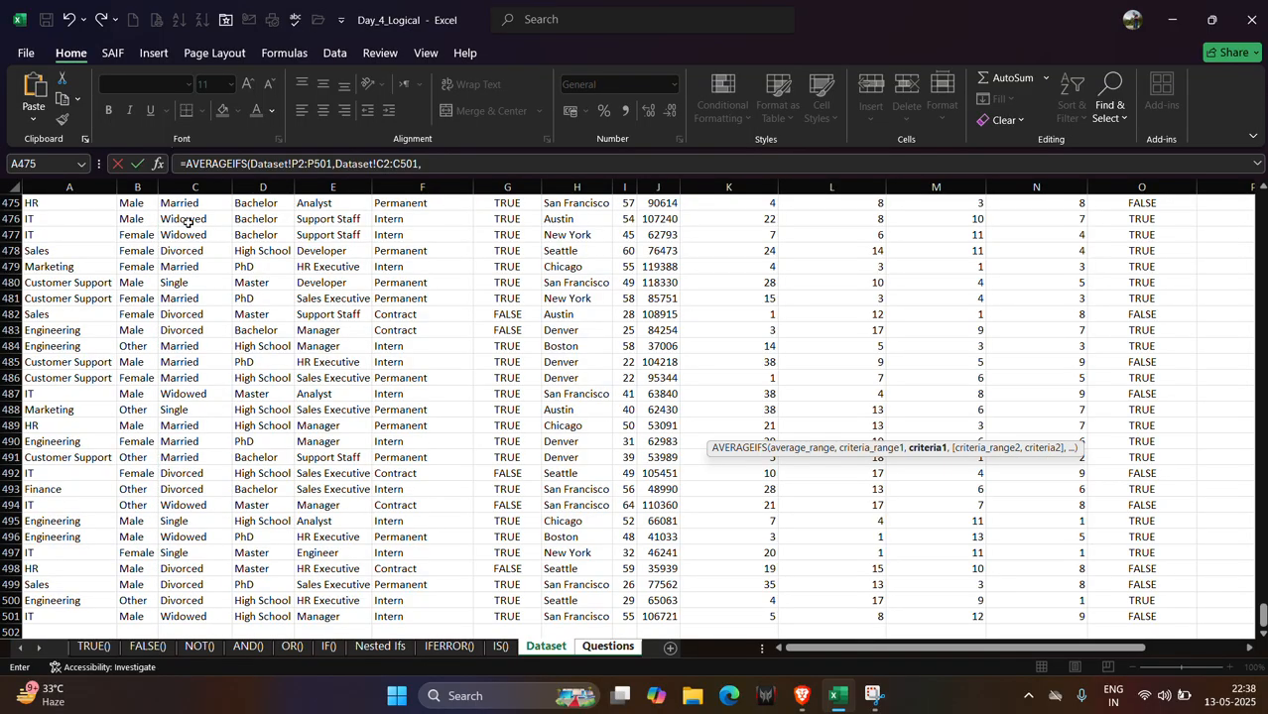
Complete the M70 formula with the Widowed cell C476 as criterion and Dataset years of experience K2:K501 with ">30", then enter it.
{"action": "left_click", "coordinate": [189, 220]}
{"action": "type", "text": ","}
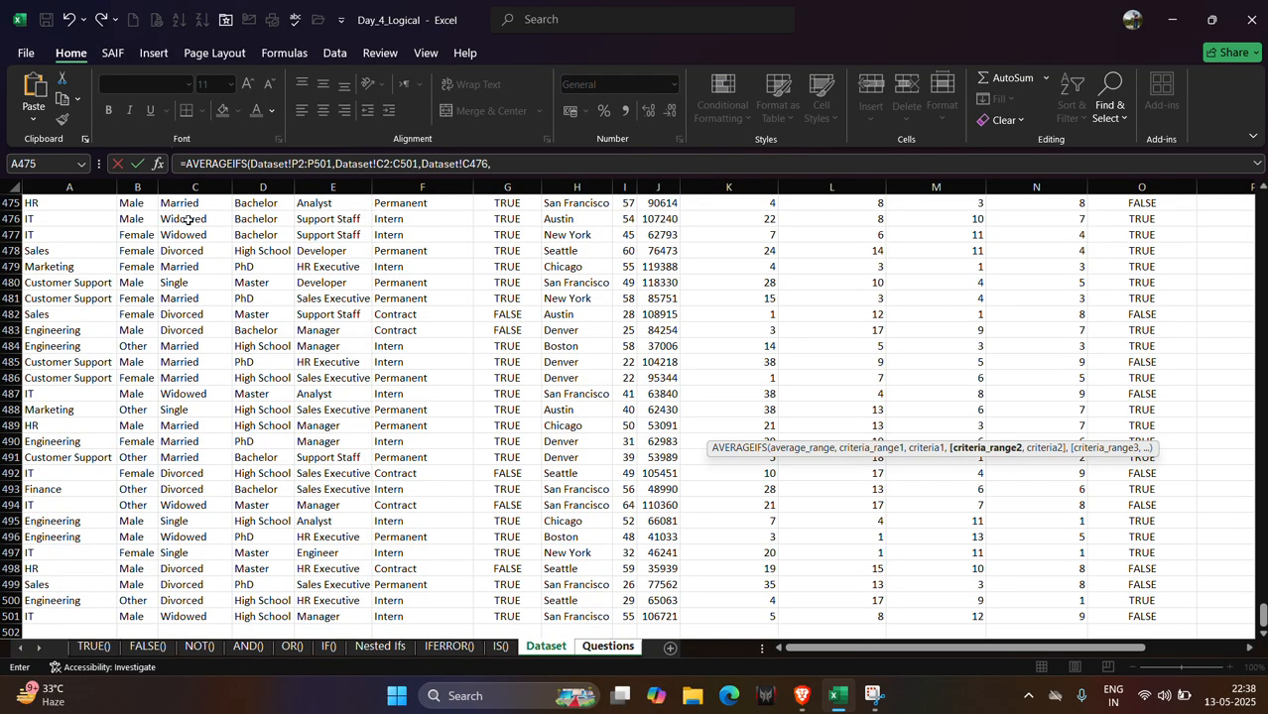
{"action": "left_click", "coordinate": [608, 647]}
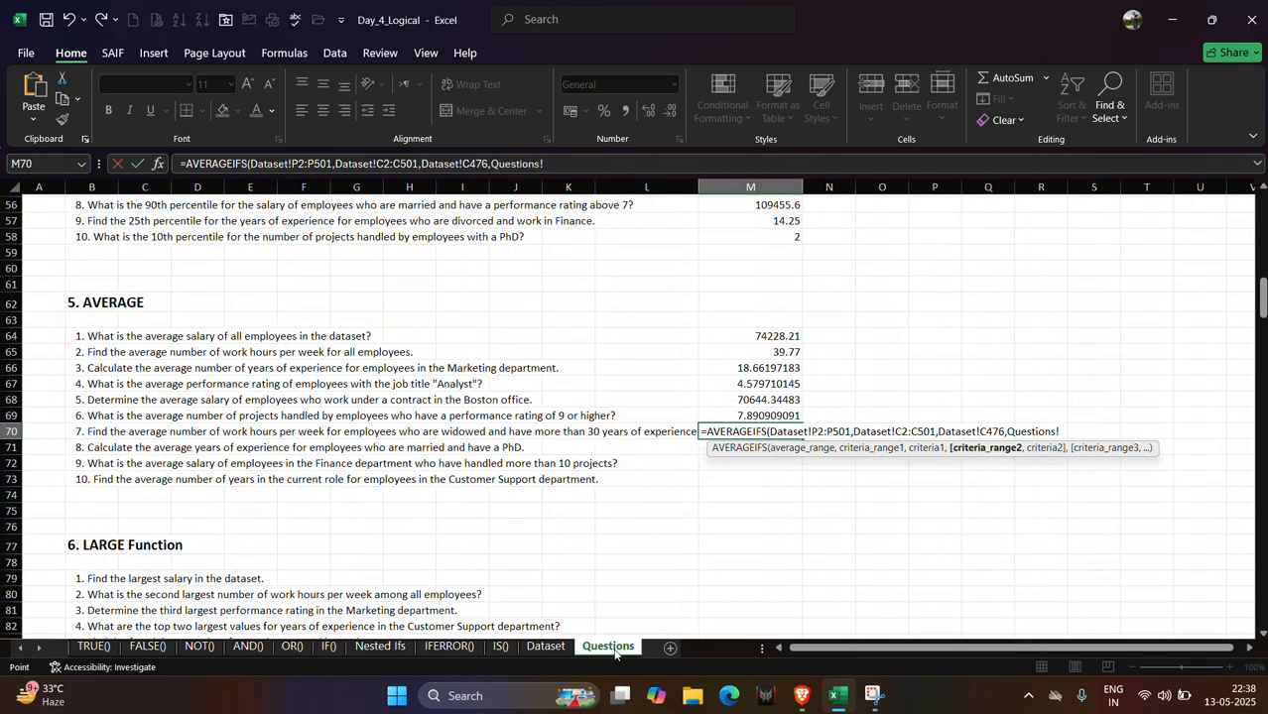
{"action": "left_click", "coordinate": [537, 650]}
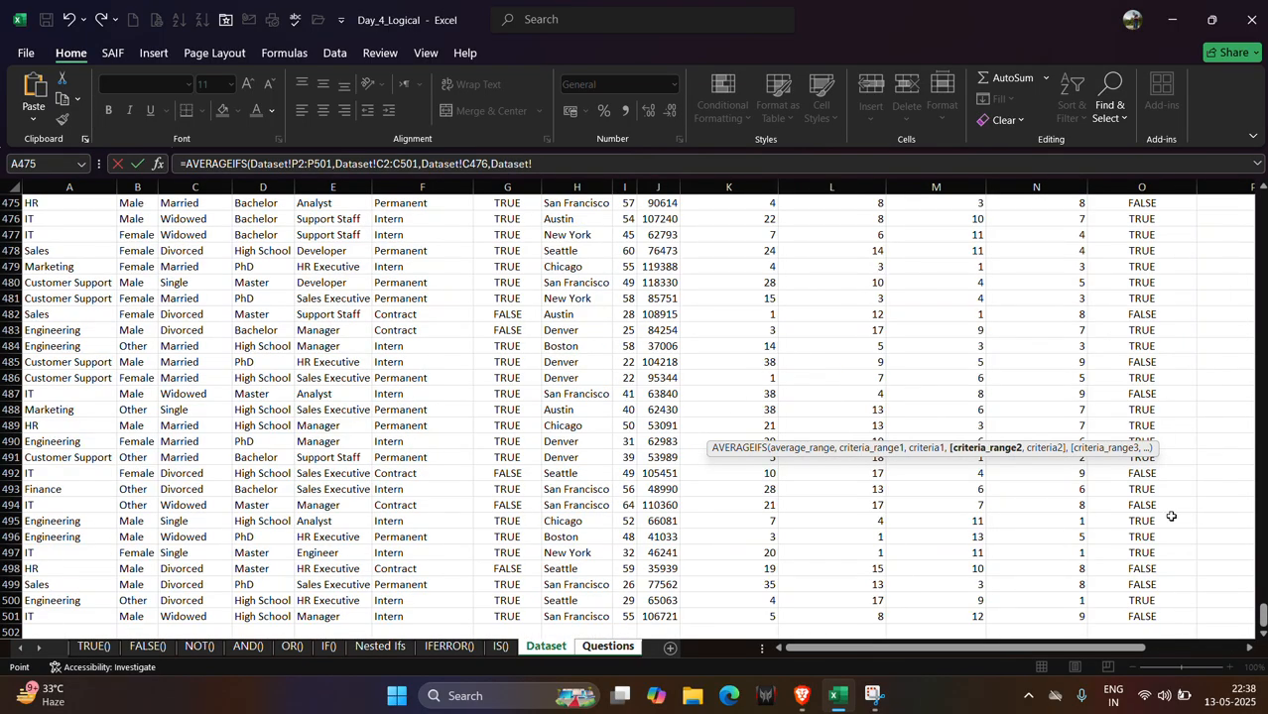
{"action": "left_click_drag", "start_coordinate": [1263, 616], "coordinate": [1263, 203]}
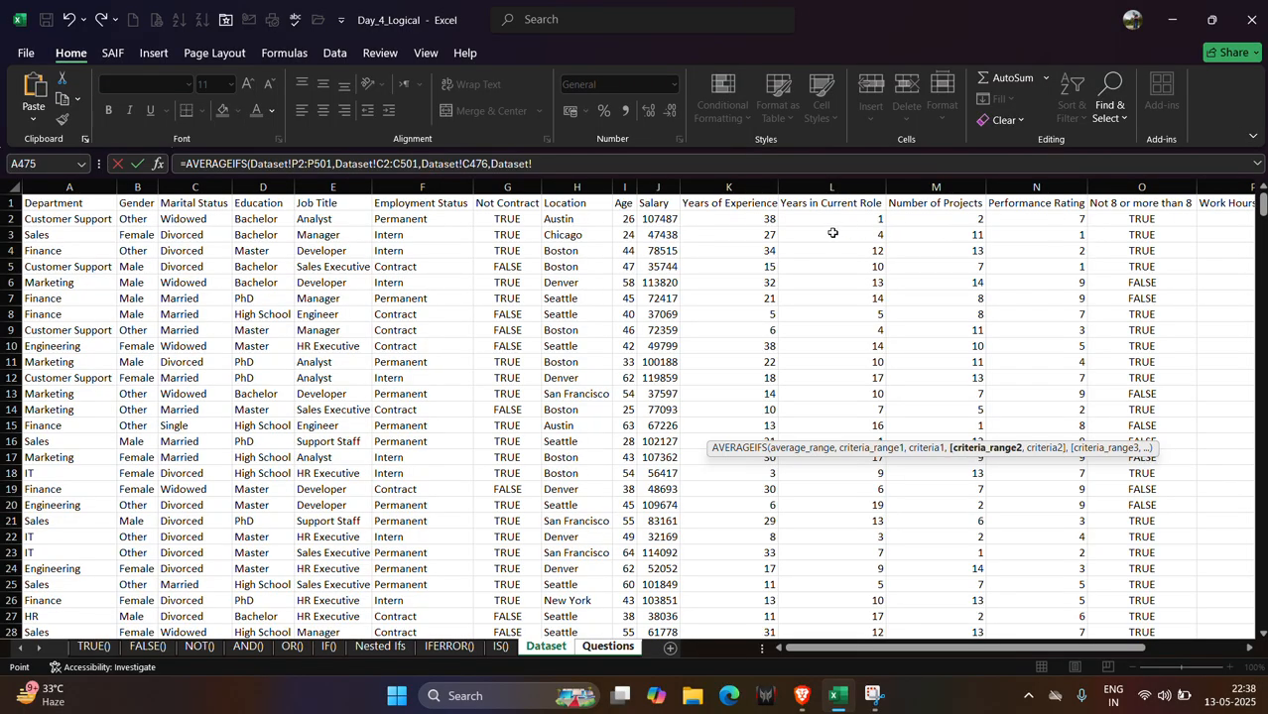
{"action": "left_click", "coordinate": [761, 219]}
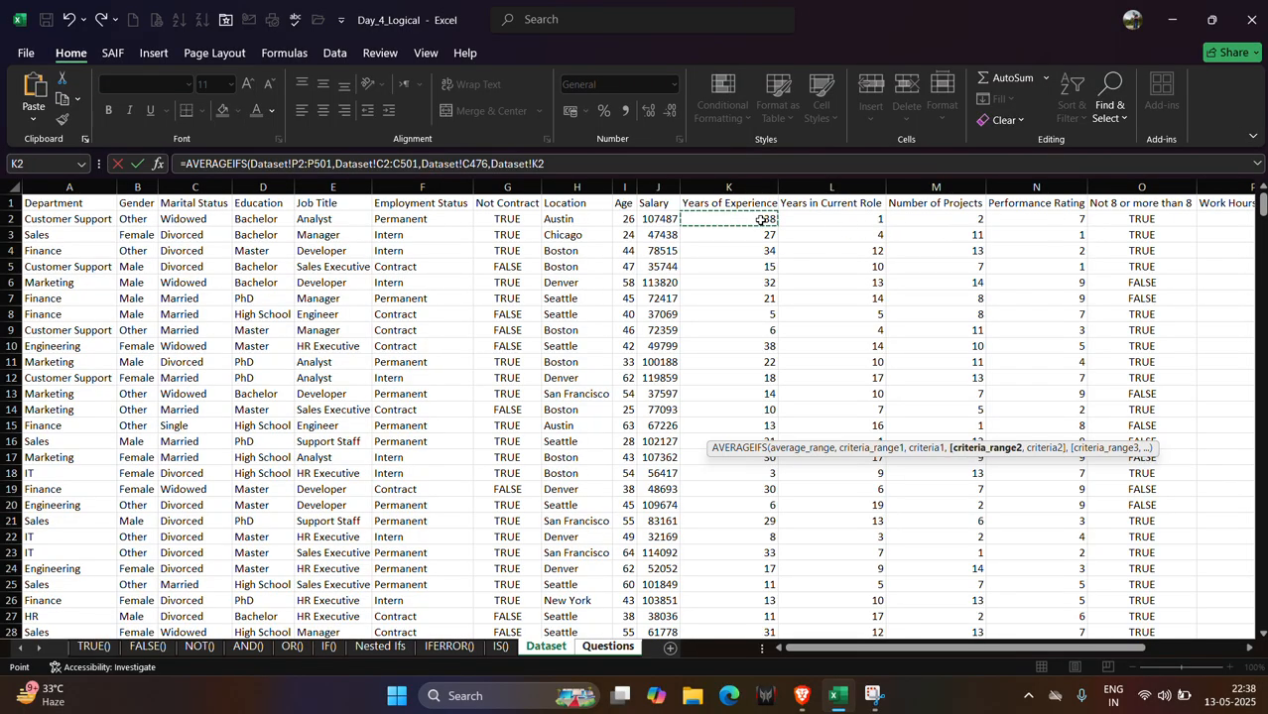
{"action": "key", "text": "ctrl+shift+Down"}
{"action": "type", "text": ","}
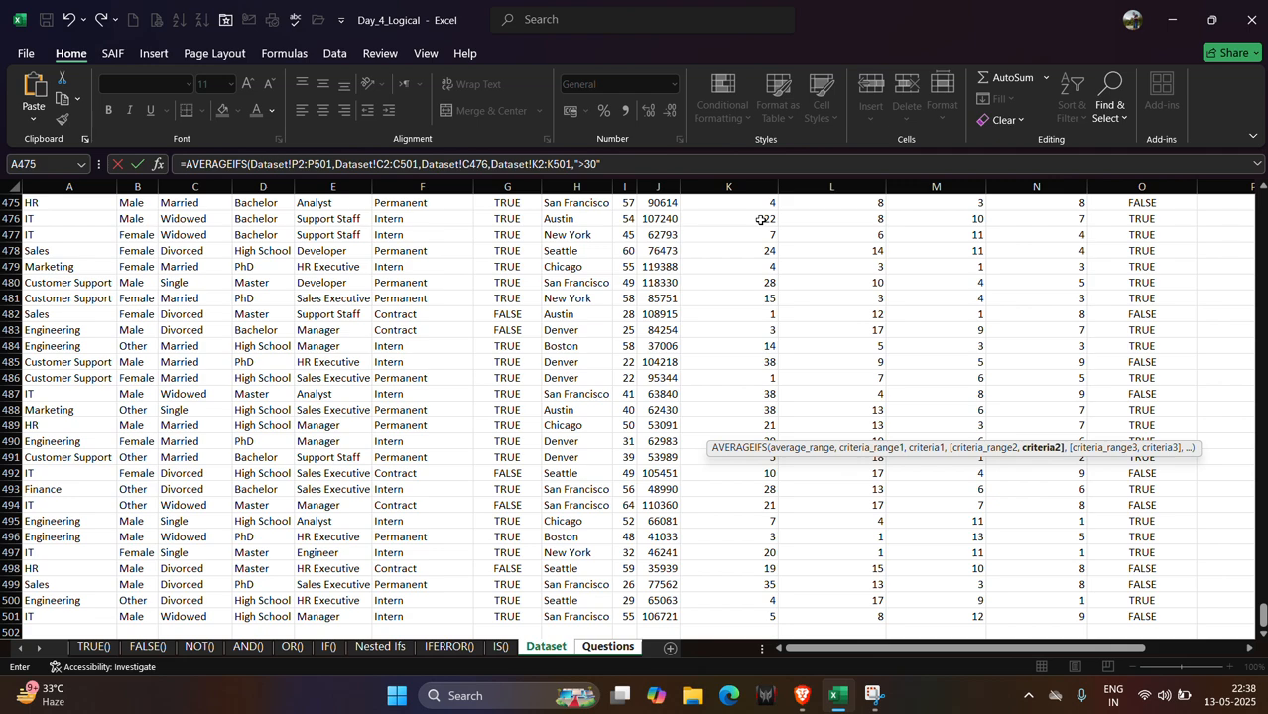
{"action": "type", "text": "\">30\""}
{"action": "key", "text": "Return"}
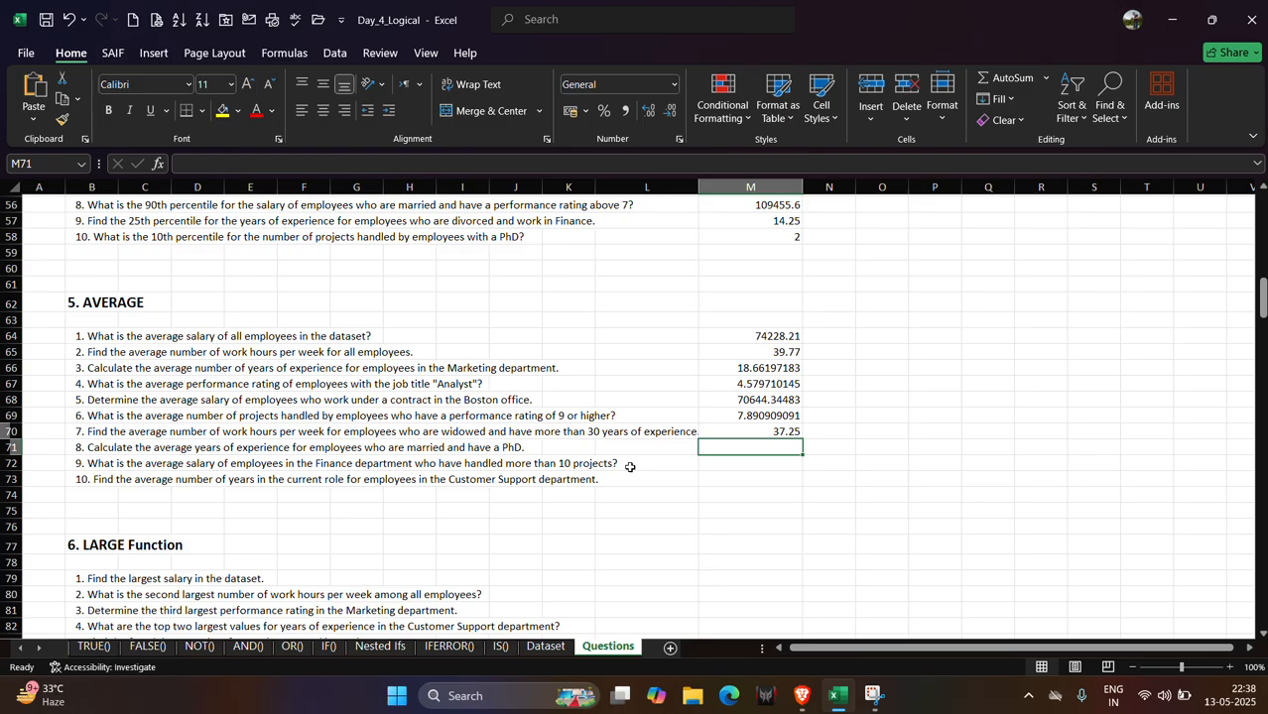
Start an AVERAGEIFS formula in M71 for the married PhD employees question.
{"action": "type", "text": "="}
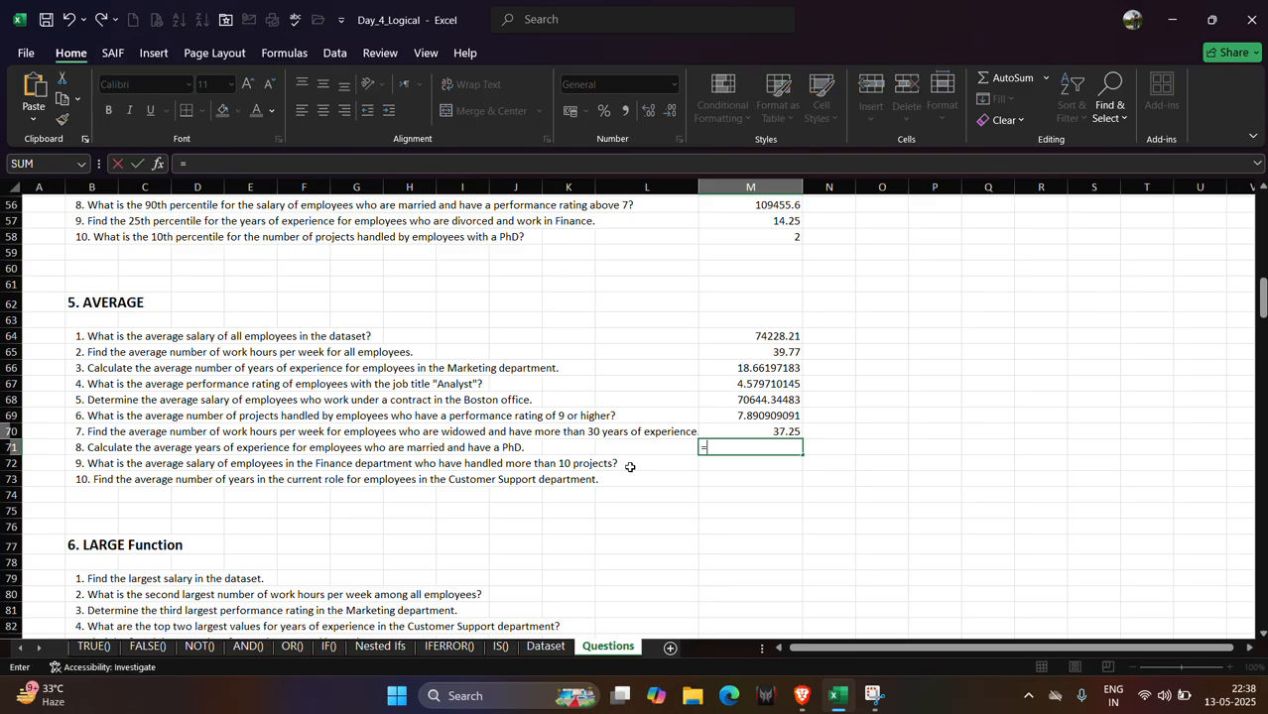
{"action": "type", "text": "ave"}
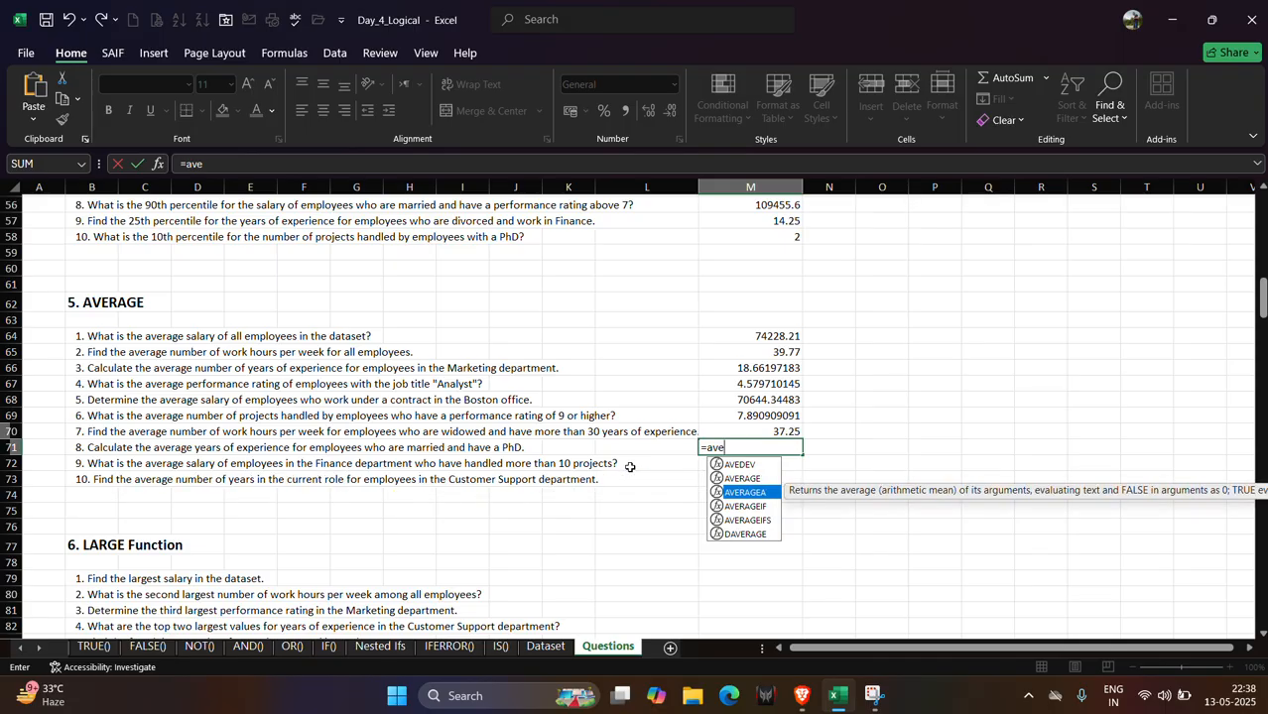
{"action": "key", "text": "Tab"}
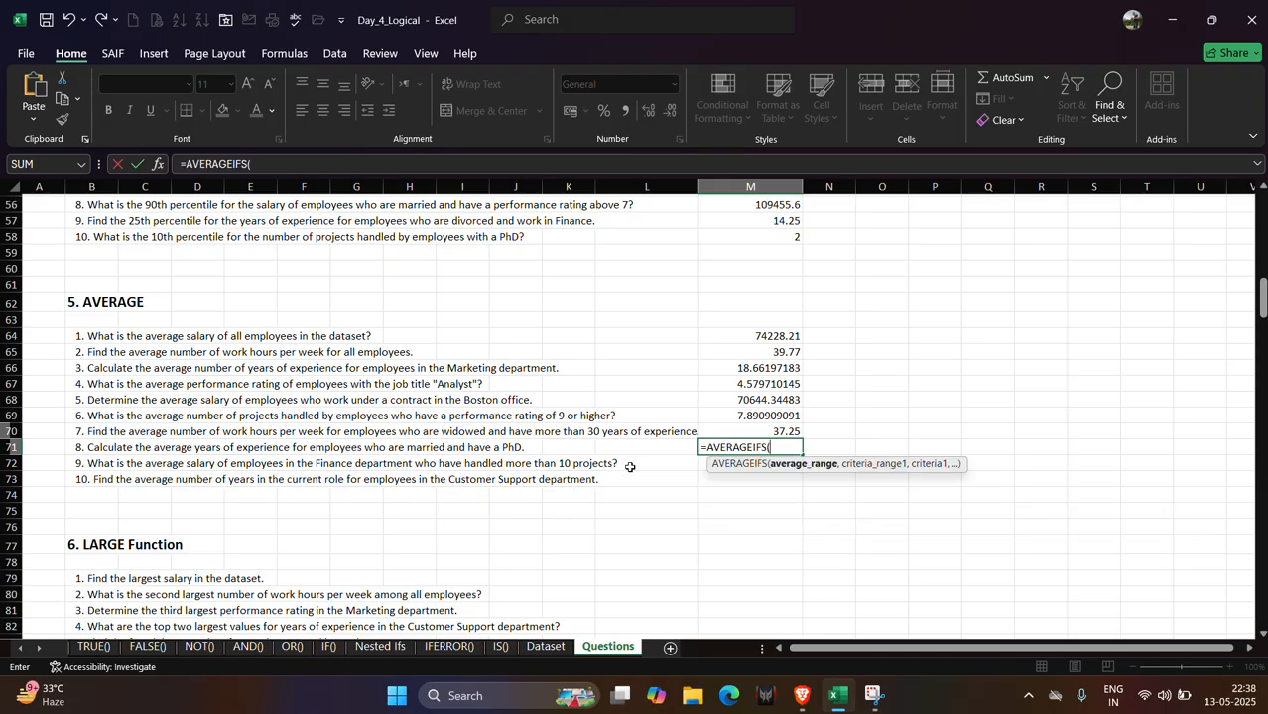
Try building the arguments with years of experience K2:K501, the education column D2:D501 and the PhD cell D479.
{"action": "left_click", "coordinate": [546, 647]}
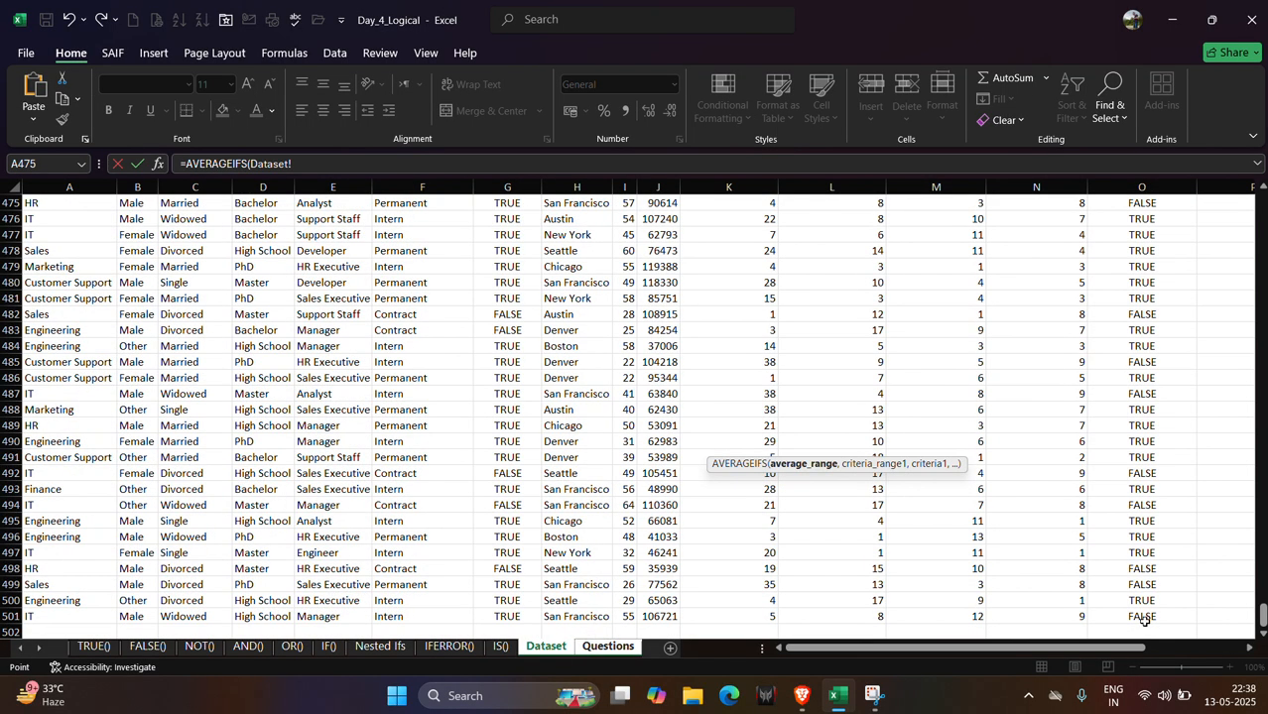
{"action": "left_click_drag", "start_coordinate": [1263, 617], "coordinate": [1251, 184]}
{"action": "left_click", "coordinate": [769, 218]}
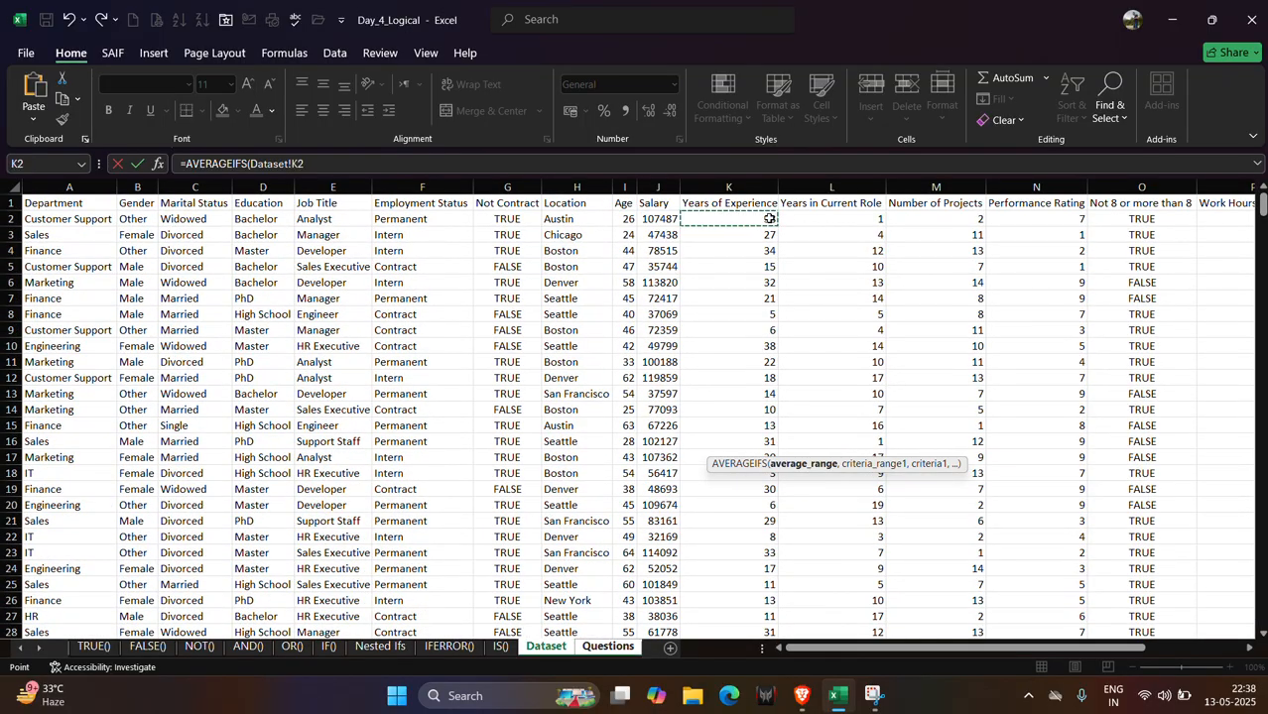
{"action": "key", "text": "ctrl+shift+Down"}
{"action": "type", "text": ","}
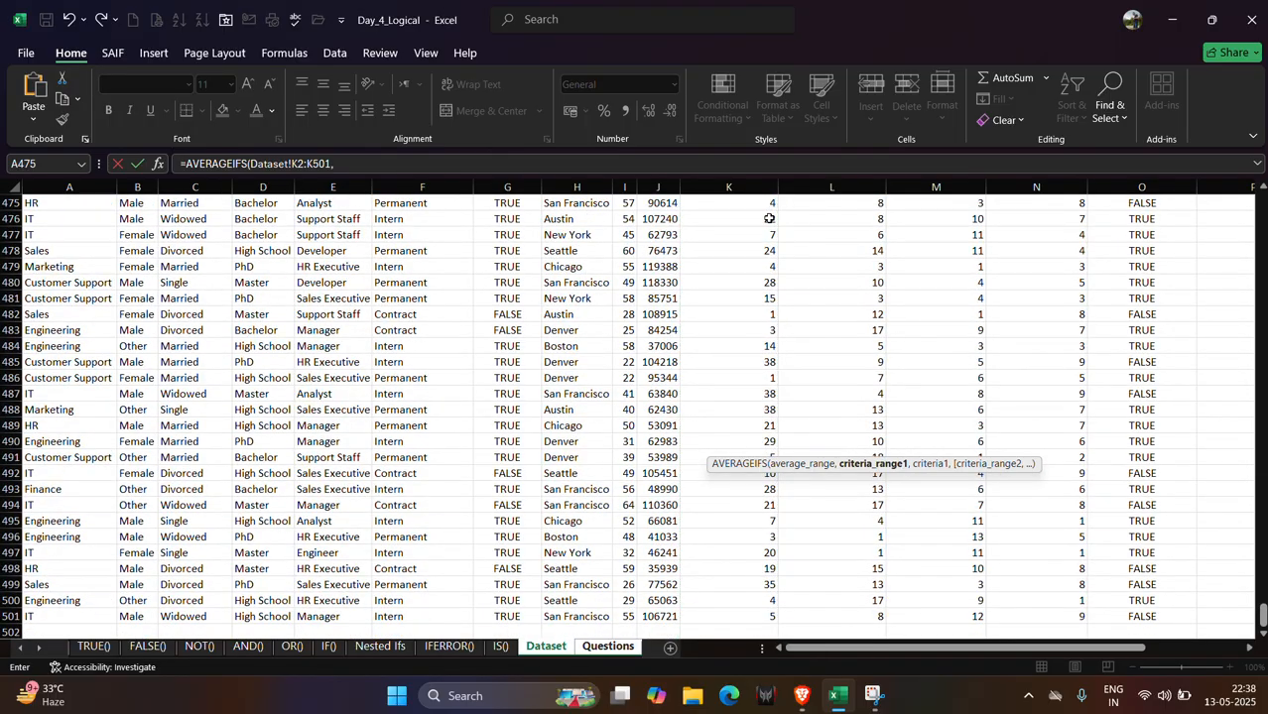
{"action": "scroll", "coordinate": [523, 282], "scroll_direction": "up", "scroll_amount": 20}
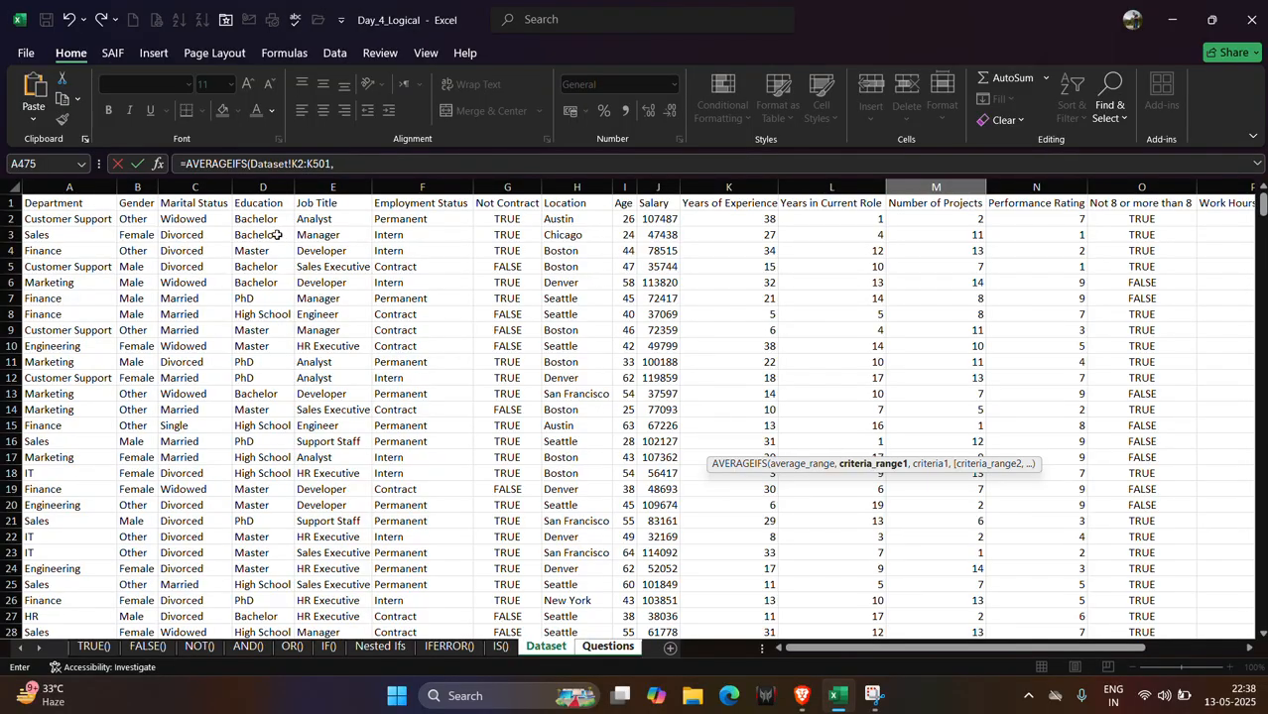
{"action": "left_click", "coordinate": [265, 219]}
{"action": "key", "text": "ctrl+shift+Down"}
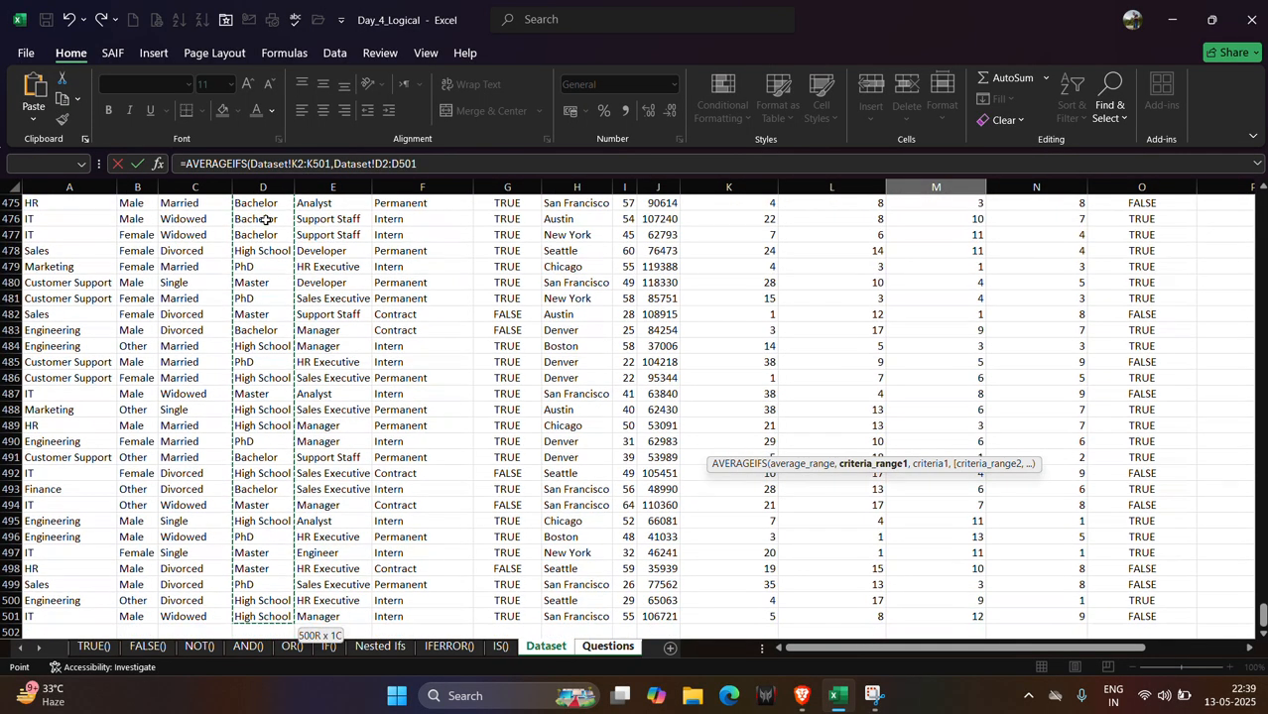
{"action": "type", "text": ","}
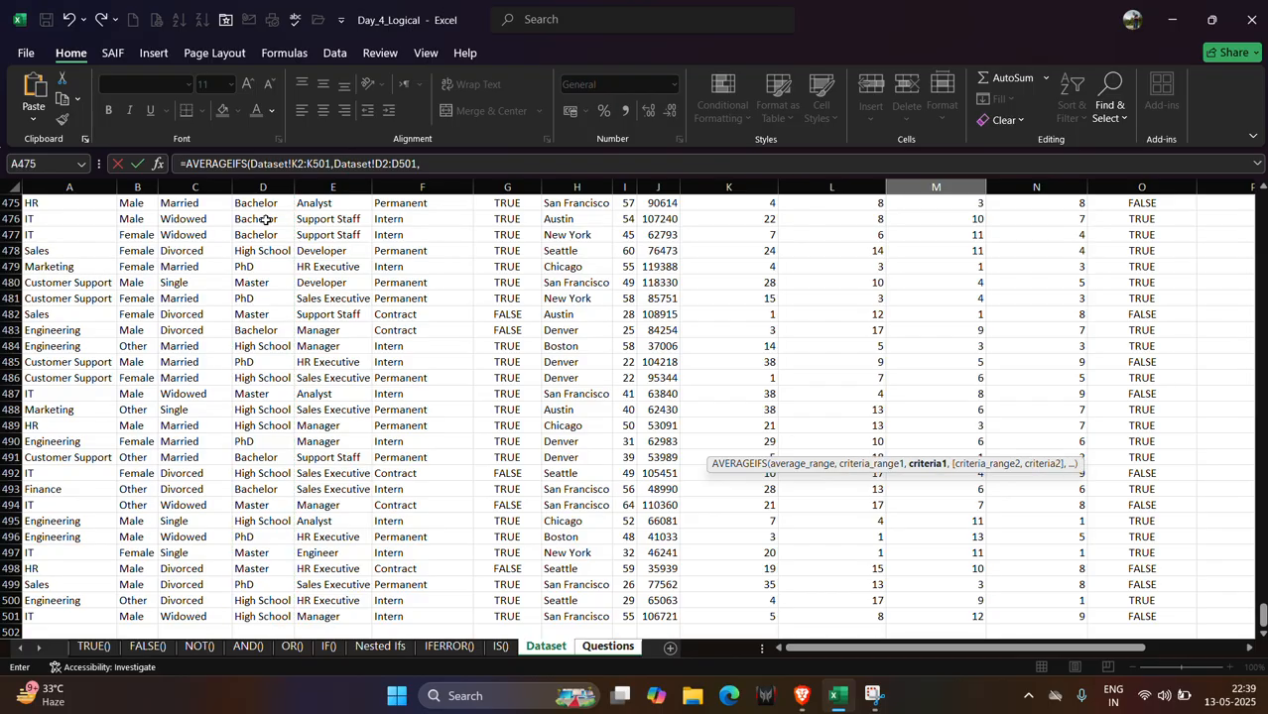
{"action": "left_click", "coordinate": [253, 271]}
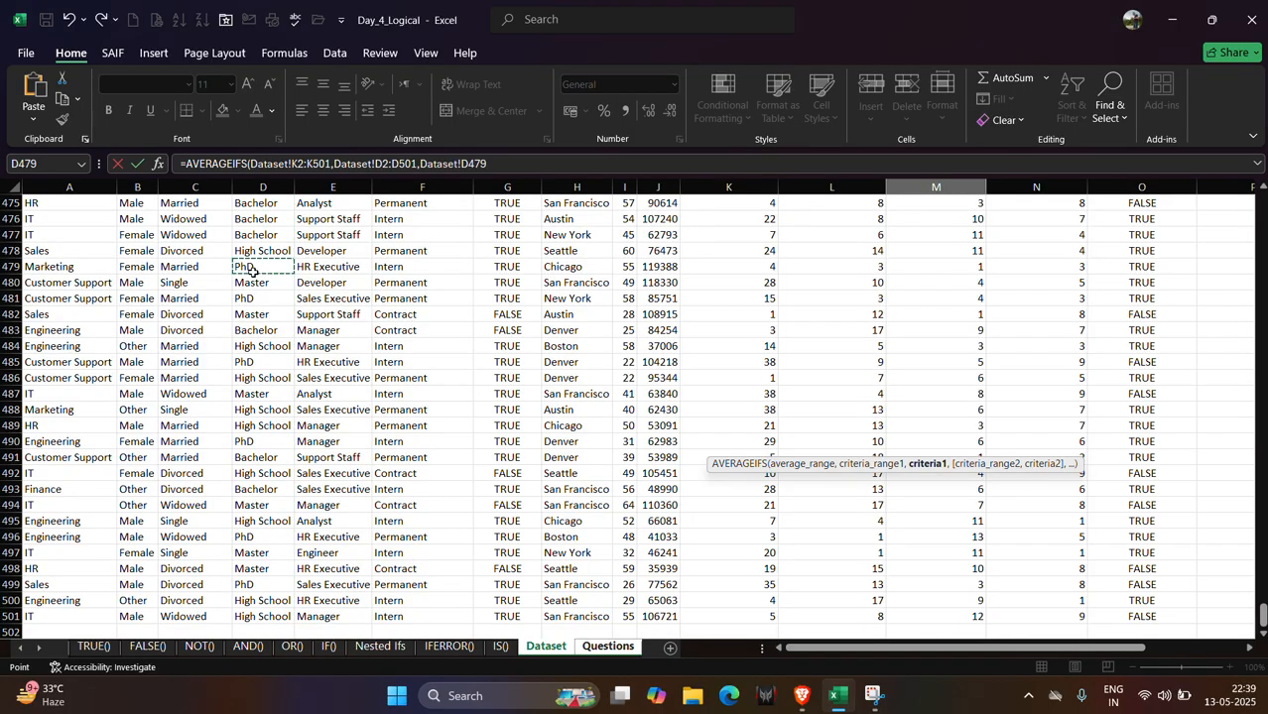
{"action": "type", "text": ","}
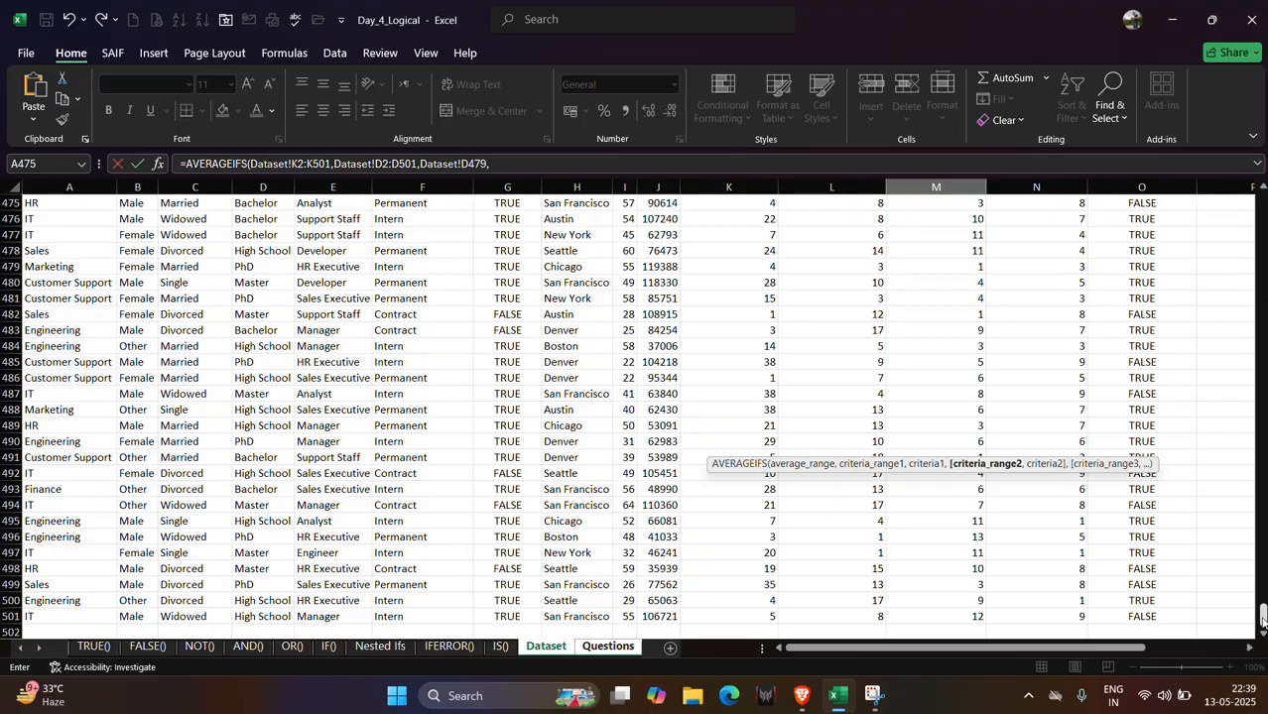
Delete all the arguments typed so far inside the AVERAGEIFS formula.
{"action": "left_click_drag", "start_coordinate": [1262, 617], "coordinate": [1250, 202]}
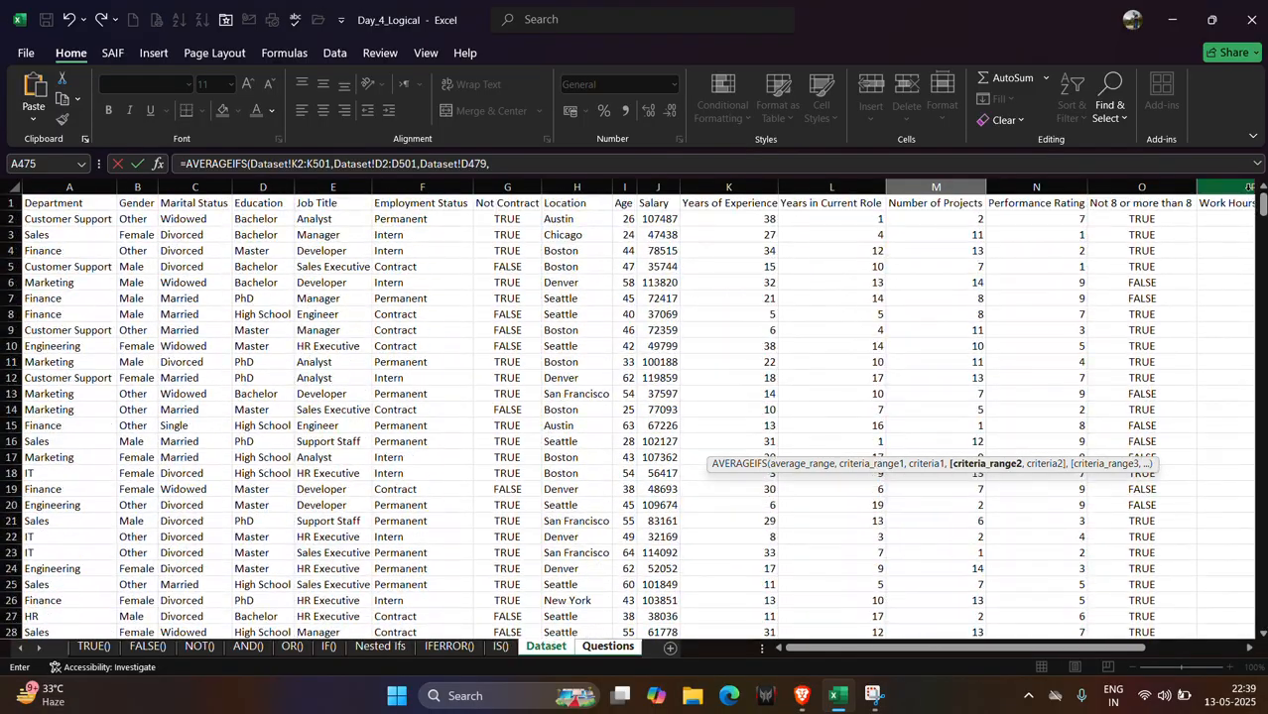
{"action": "left_click", "coordinate": [607, 647]}
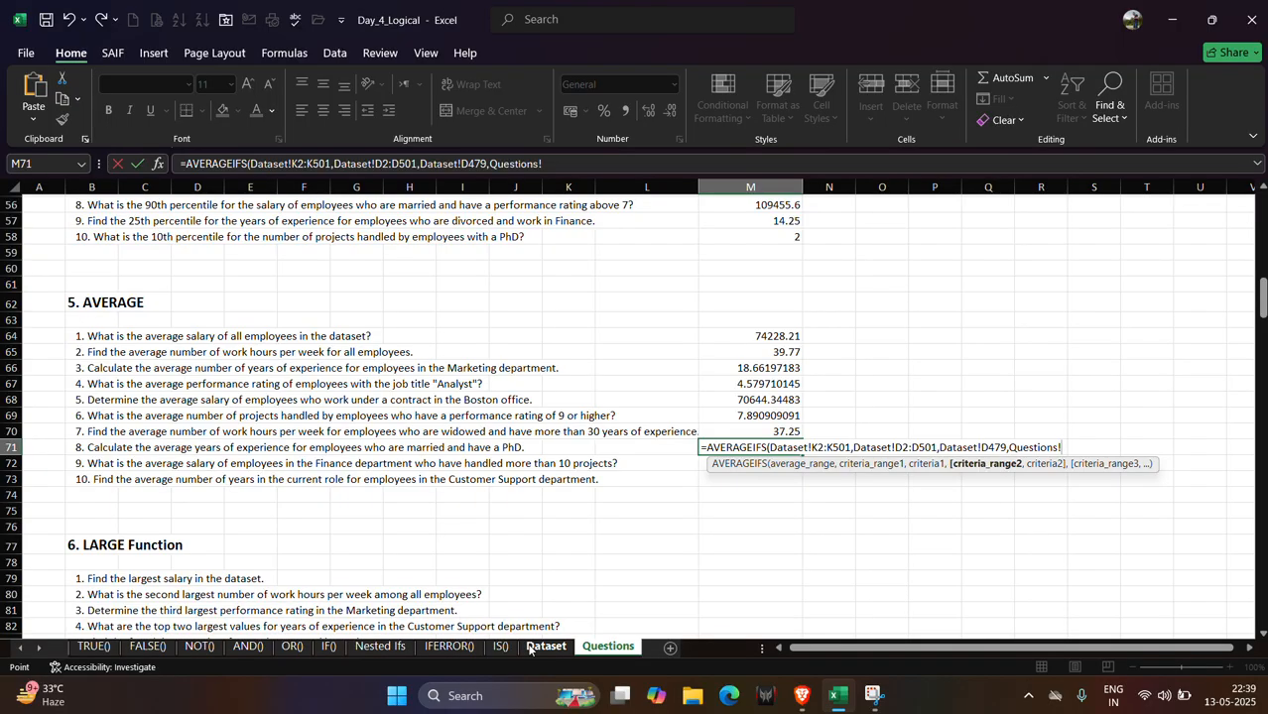
{"action": "left_click", "coordinate": [546, 647]}
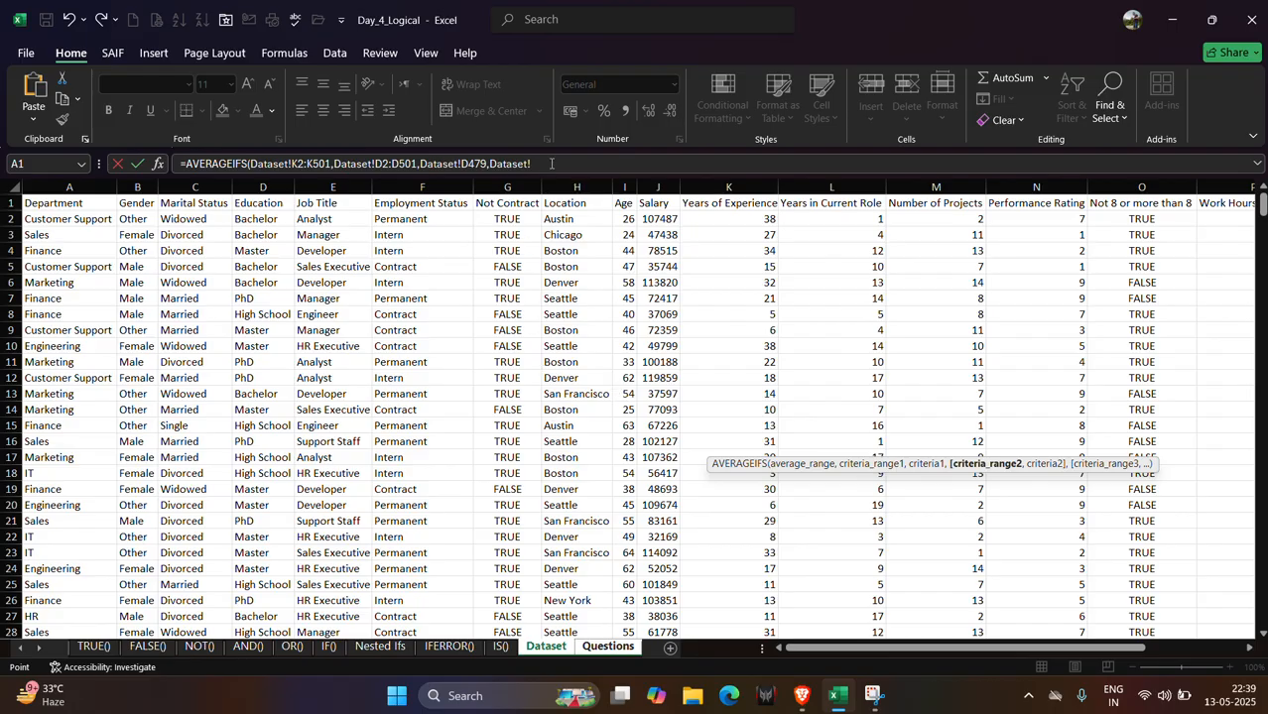
{"action": "left_click_drag", "start_coordinate": [551, 164], "coordinate": [250, 163]}
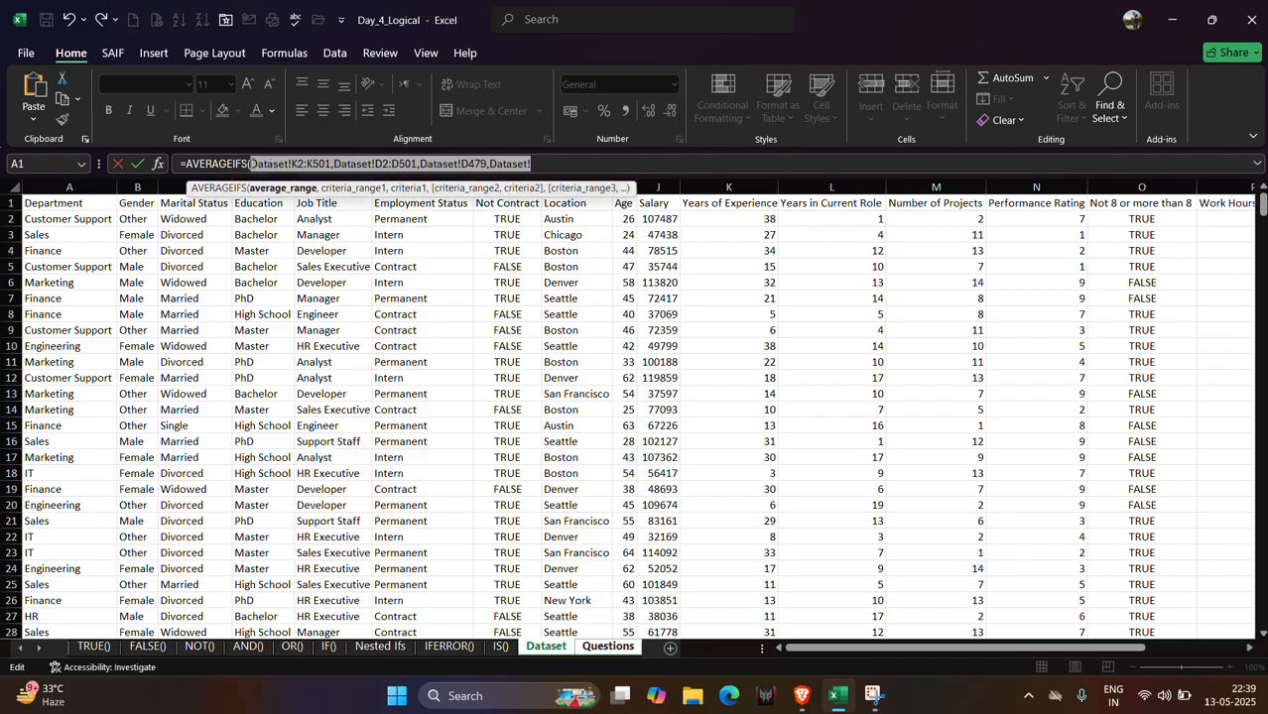
{"action": "key", "text": "BackSpace"}
Set the average range to the Dataset years of experience column K2:K501.
{"action": "left_click", "coordinate": [622, 650]}
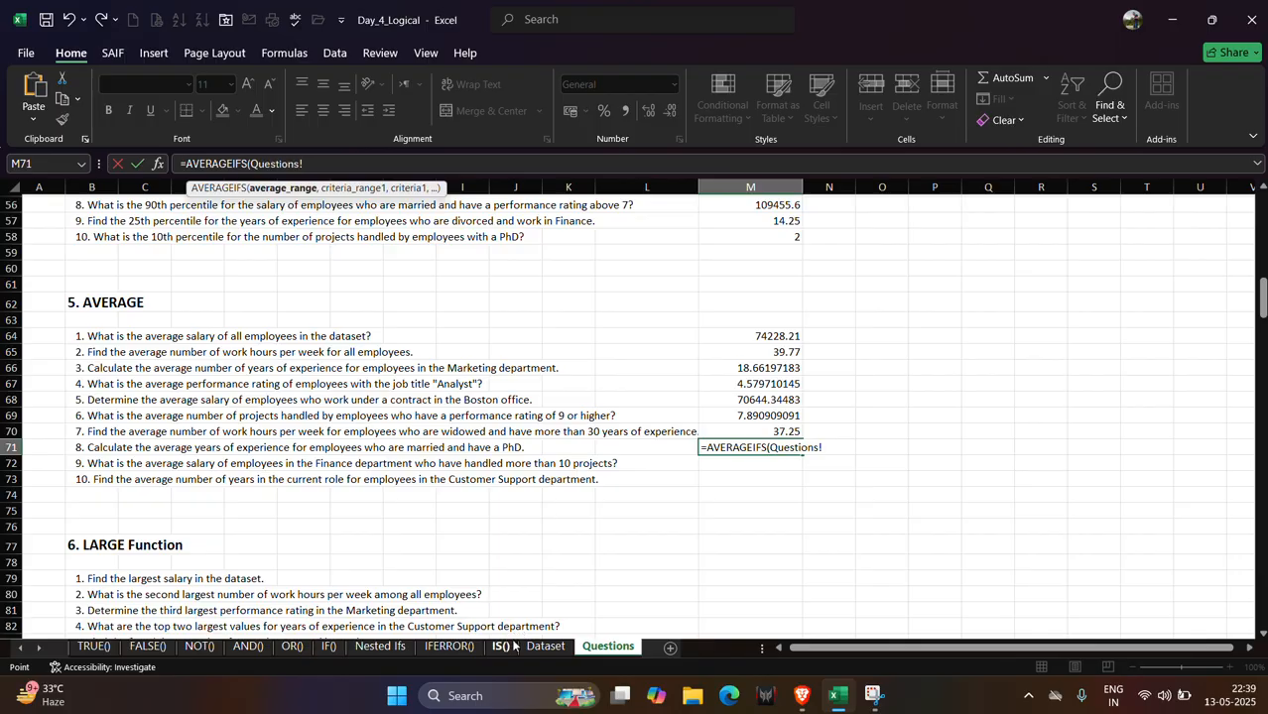
{"action": "left_click", "coordinate": [547, 647]}
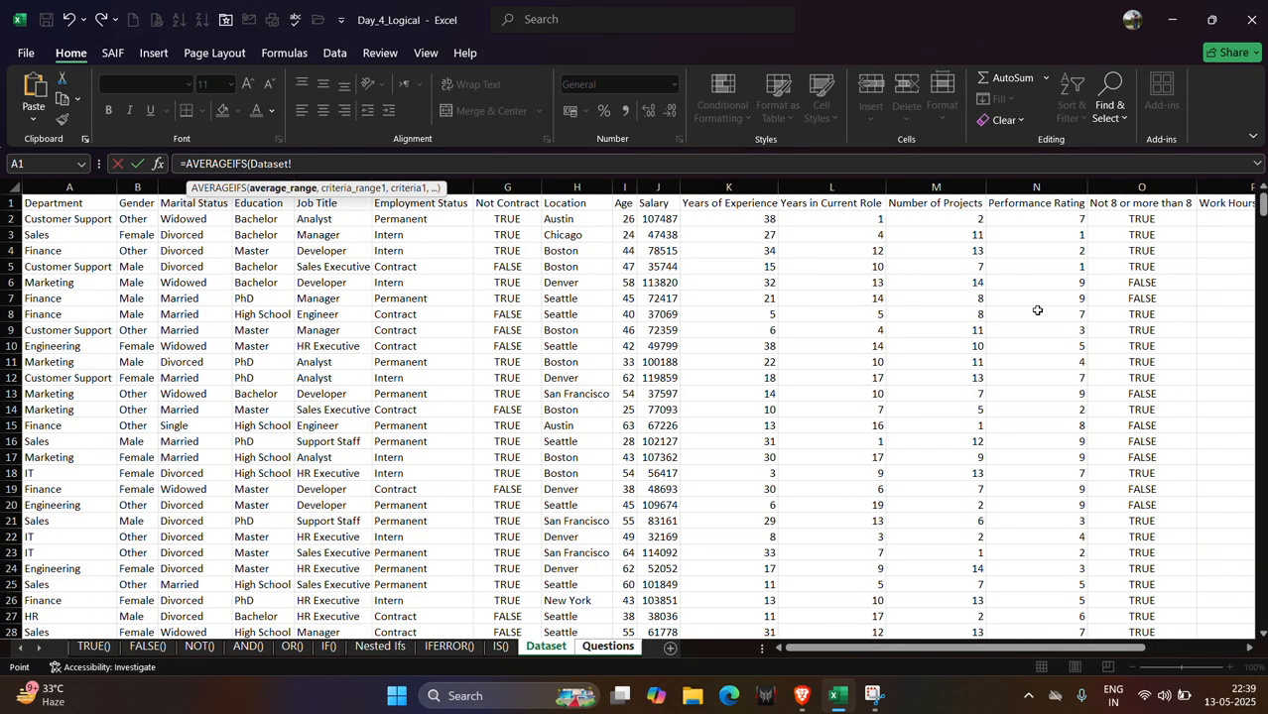
{"action": "left_click", "coordinate": [749, 220]}
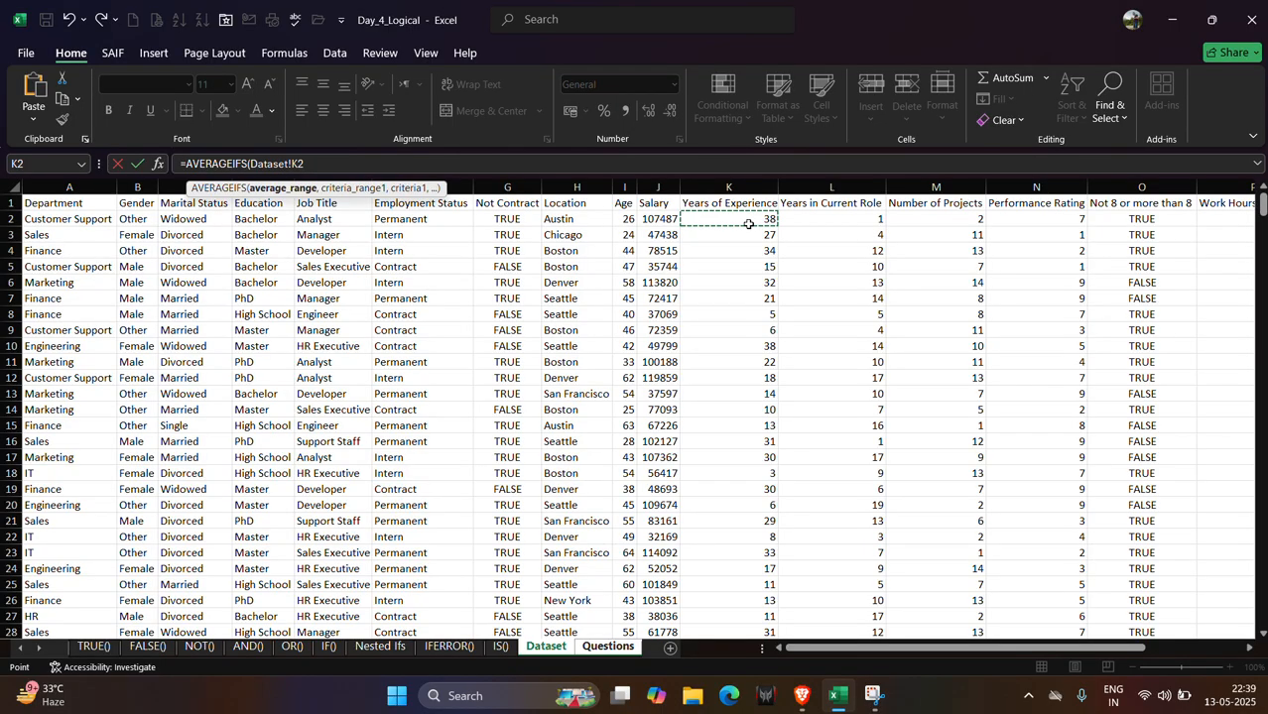
{"action": "key", "text": "ctrl+shift+Down"}
{"action": "type", "text": ","}
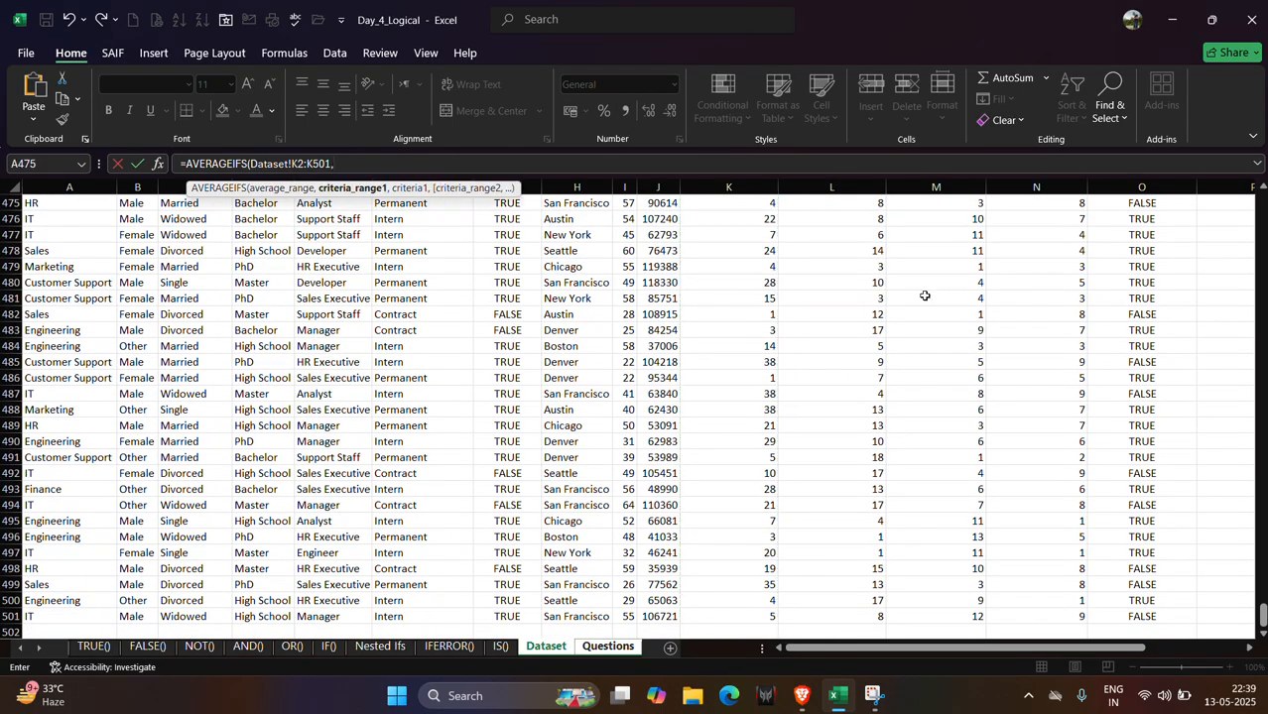
Add the marital status column C2:C501 as first criteria range with the Married cell C475 as its criterion.
{"action": "left_click_drag", "start_coordinate": [1260, 619], "coordinate": [1204, 177]}
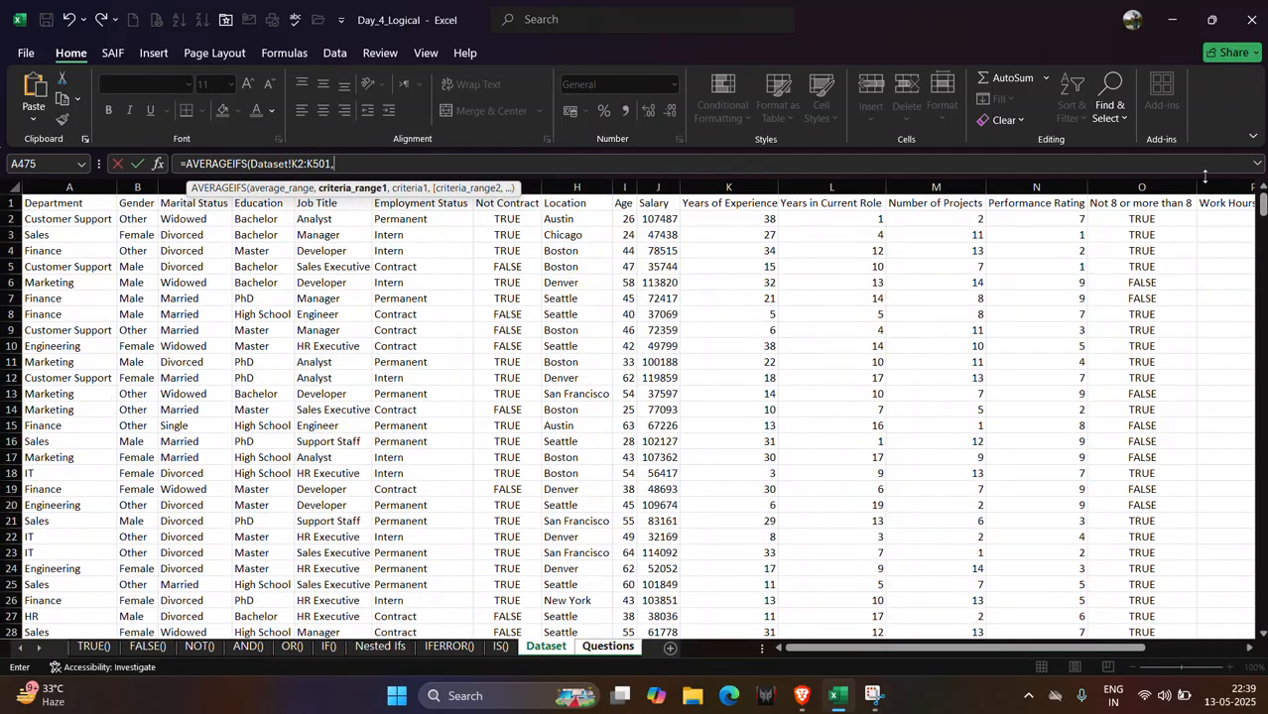
{"action": "left_click", "coordinate": [186, 221]}
{"action": "key", "text": "ctrl+shift+Down"}
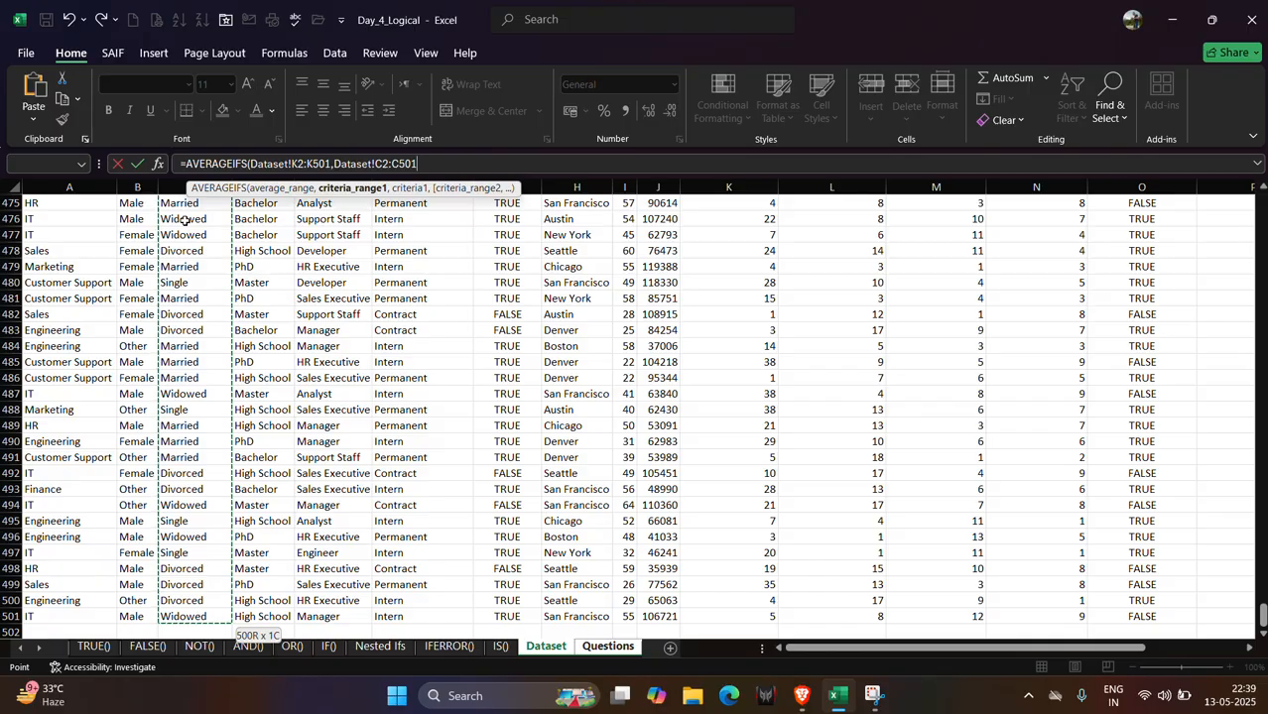
{"action": "type", "text": ","}
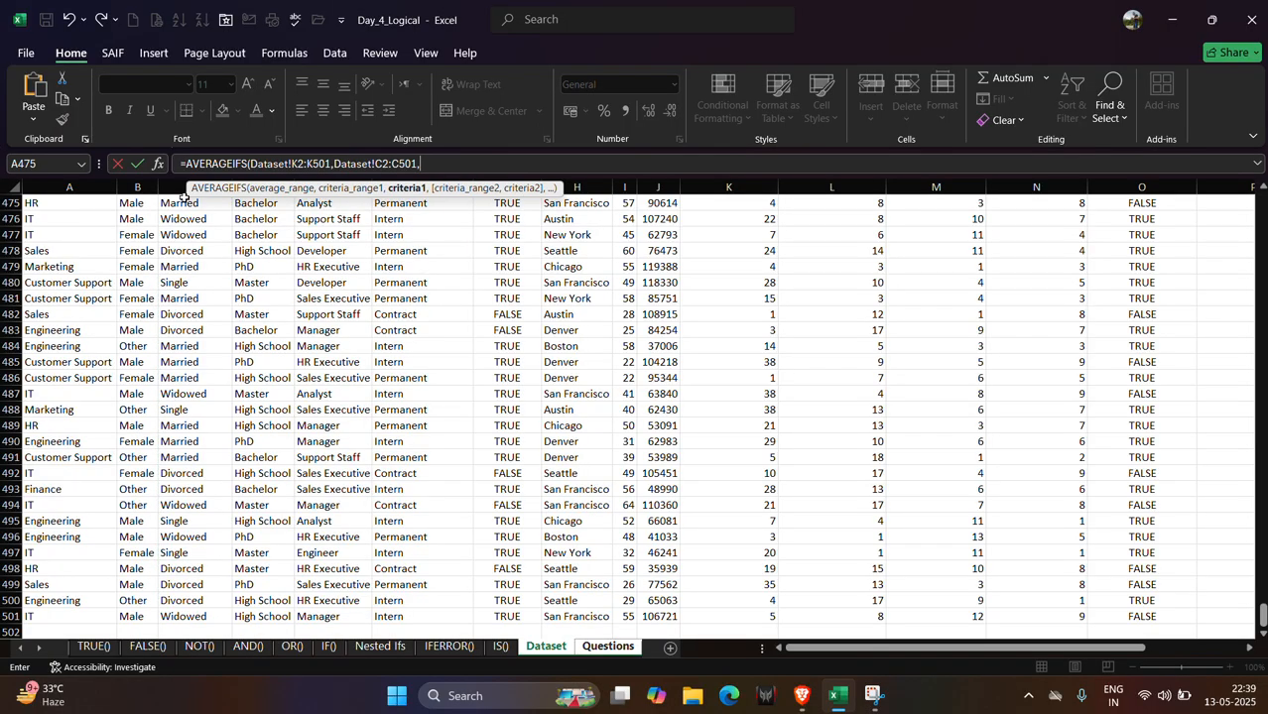
{"action": "left_click", "coordinate": [178, 202]}
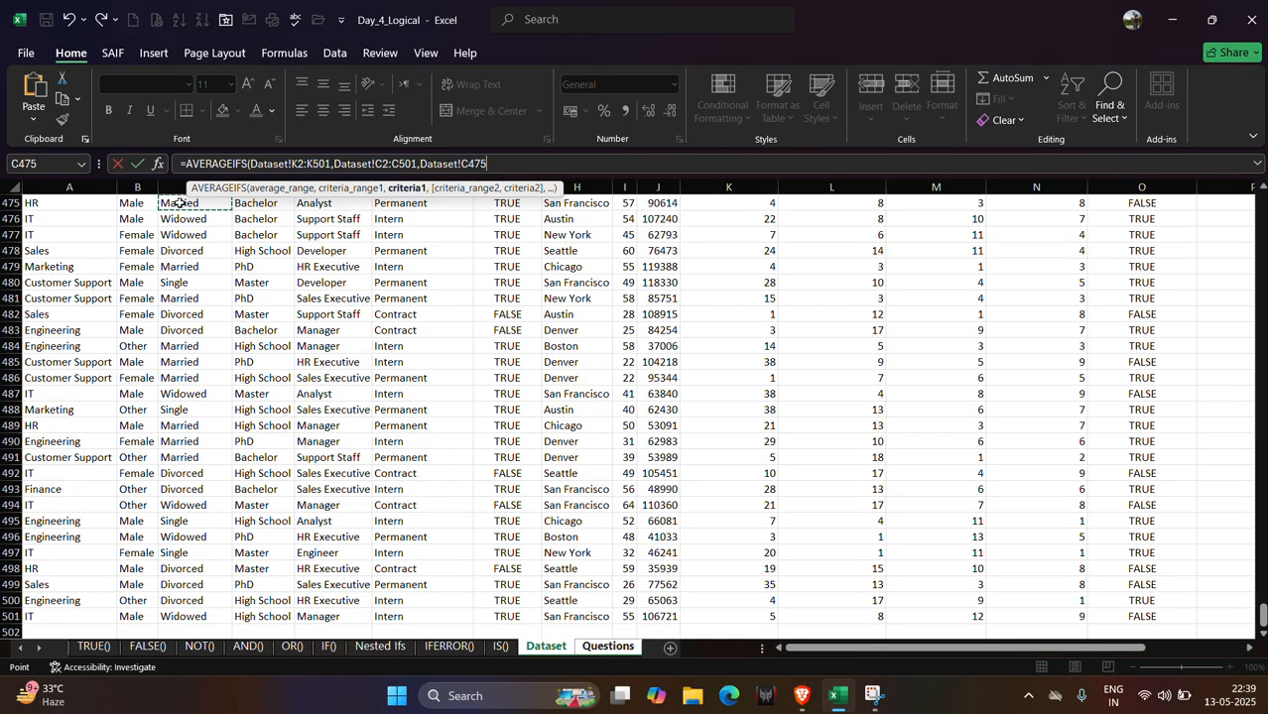
{"action": "type", "text": ","}
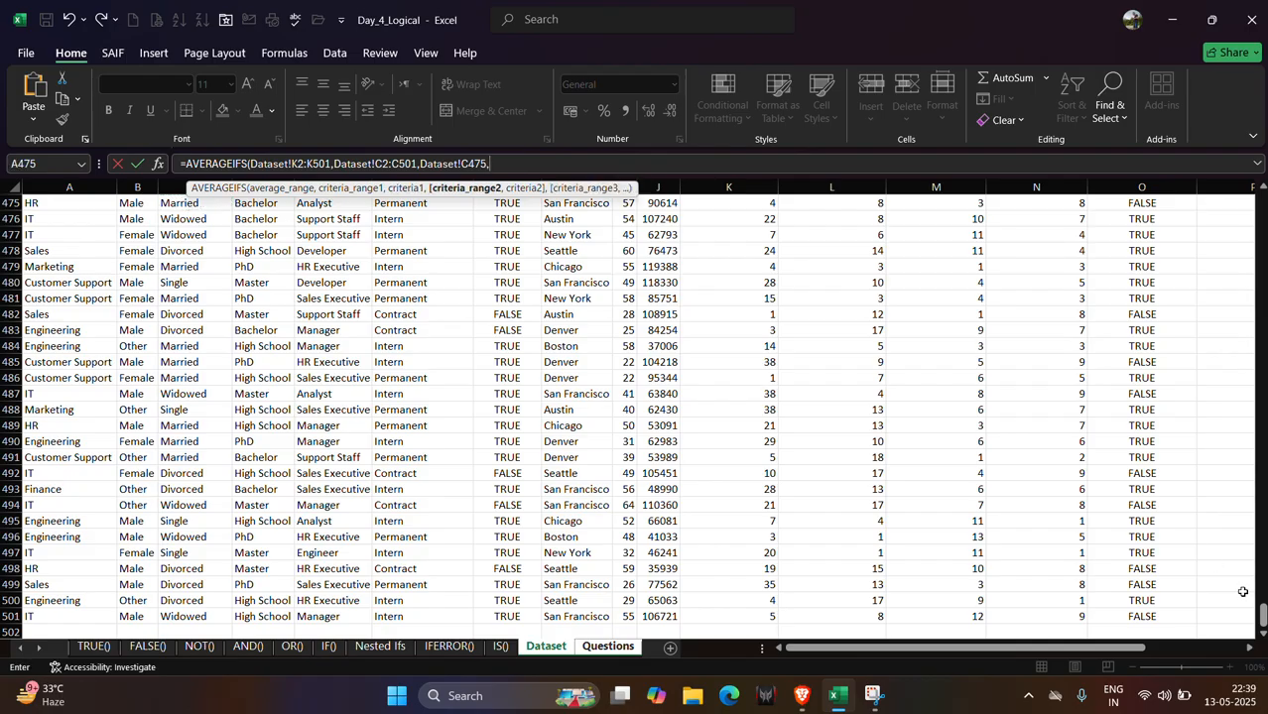
Add the Dataset education column D2:D501 as the second criteria range.
{"action": "left_click_drag", "start_coordinate": [1262, 615], "coordinate": [1257, 170]}
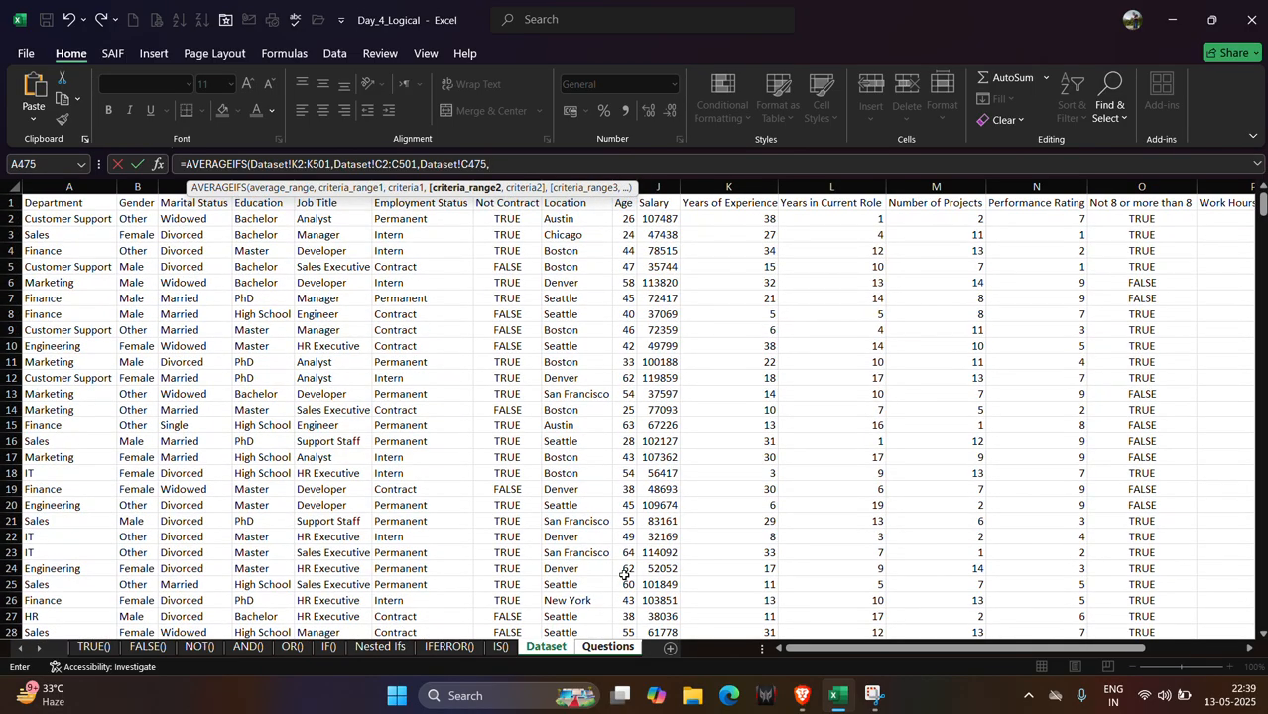
{"action": "left_click", "coordinate": [605, 647]}
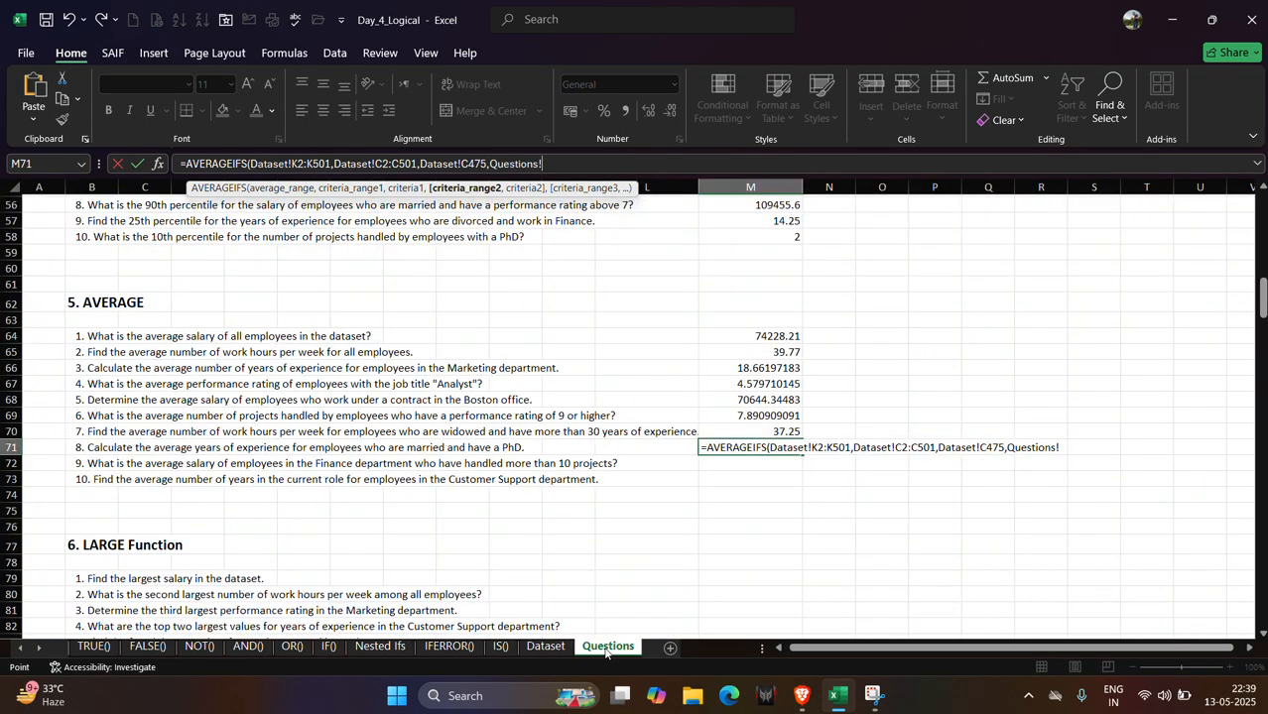
{"action": "left_click", "coordinate": [529, 648]}
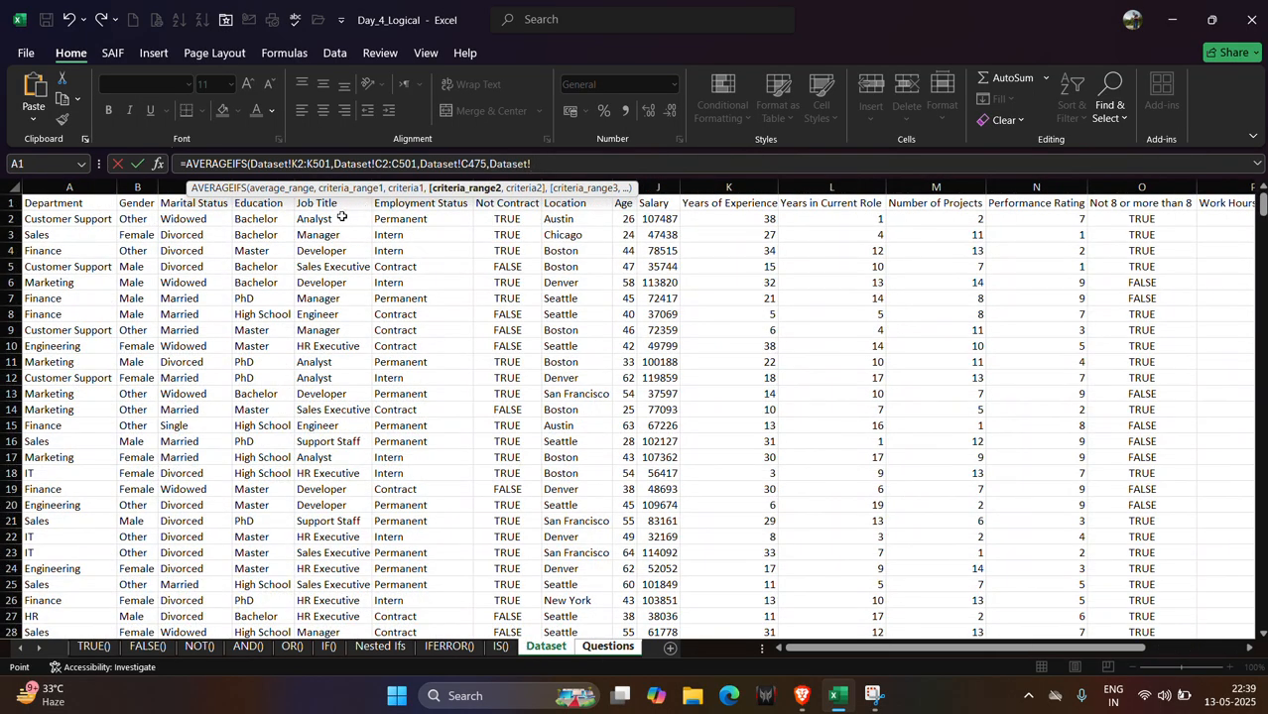
{"action": "left_click", "coordinate": [260, 219]}
{"action": "key", "text": "ctrl+shift+Down"}
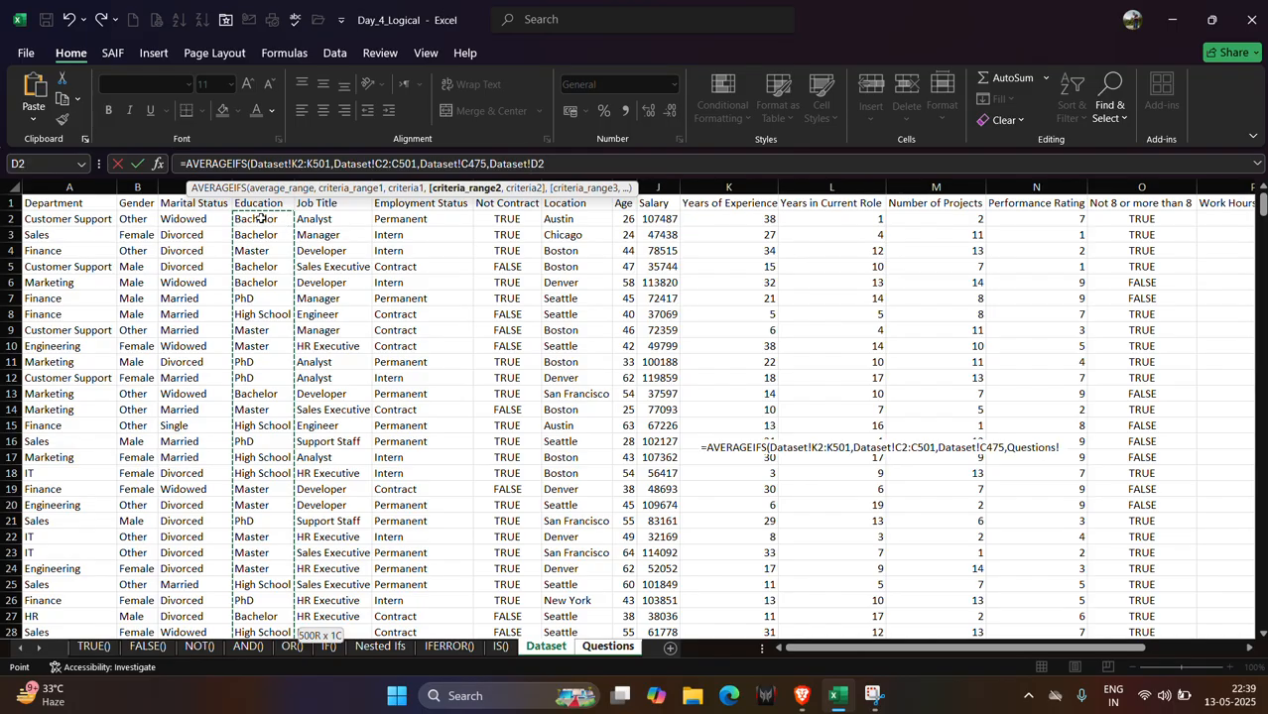
Complete the AVERAGEIFS formula with the PhD cell D479 as the education criterion and enter it.
{"action": "type", "text": ","}
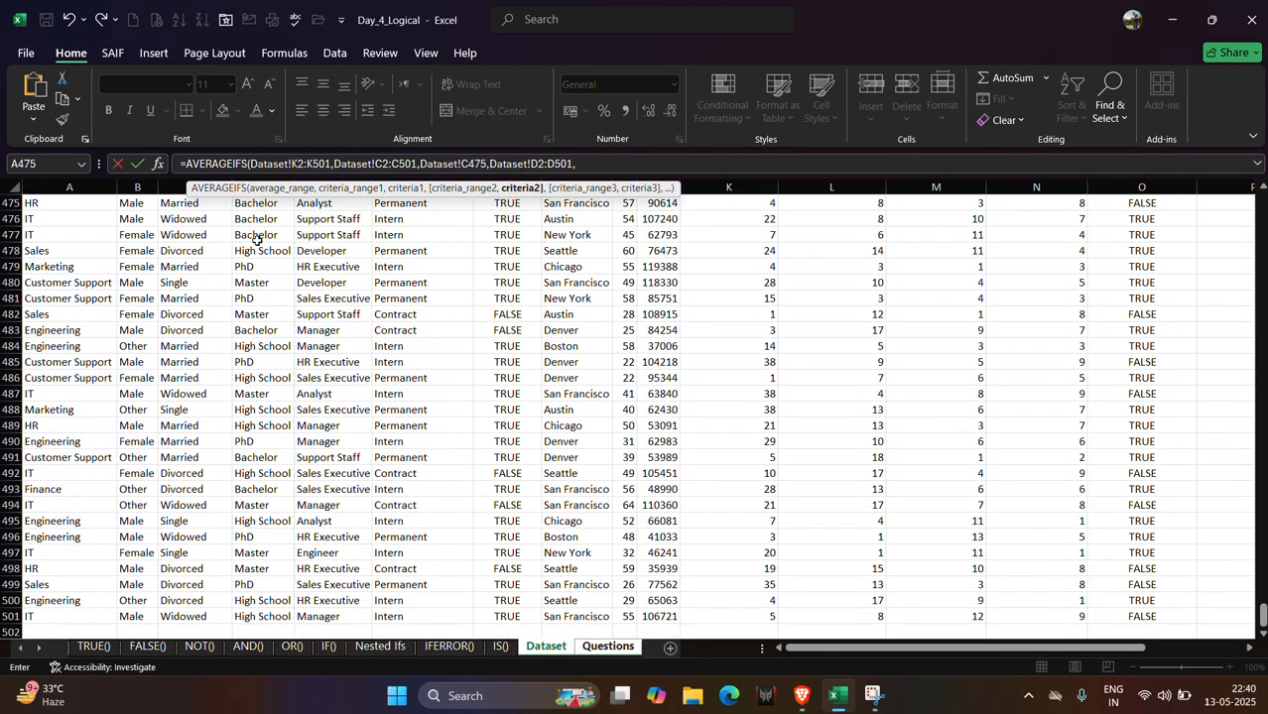
{"action": "left_click", "coordinate": [250, 268]}
{"action": "type", "text": ")"}
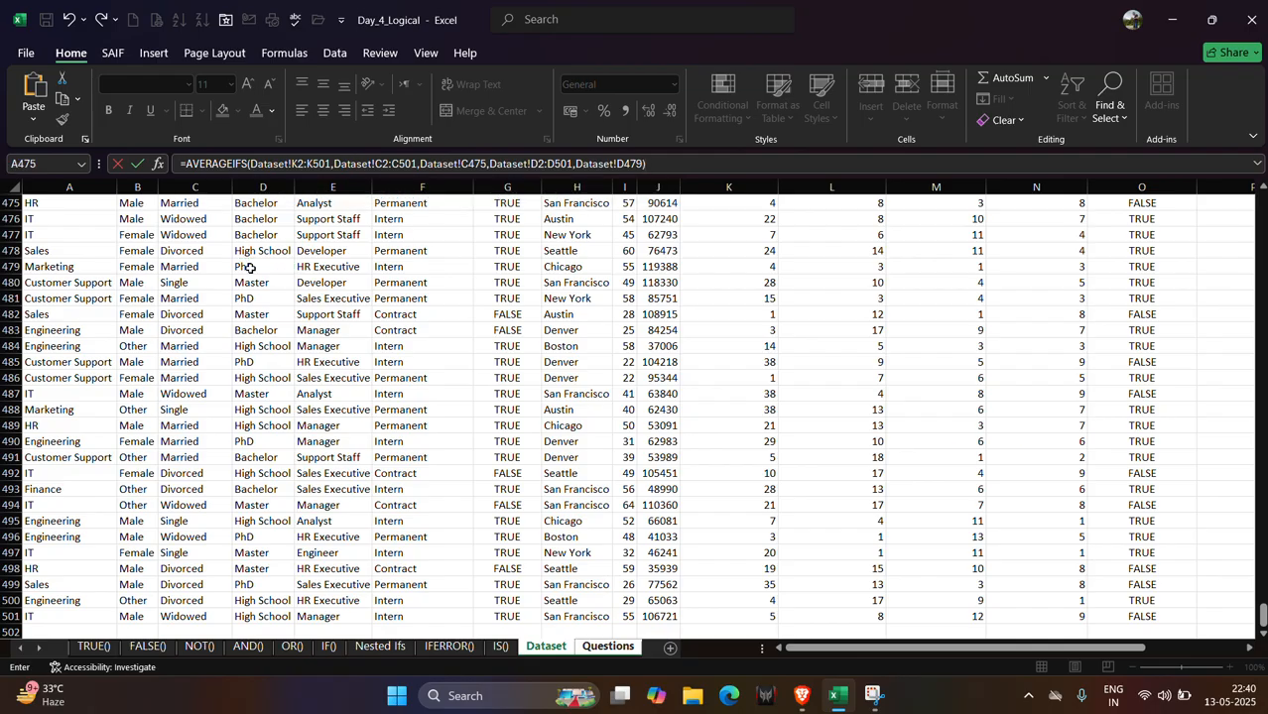
{"action": "key", "text": "Return"}
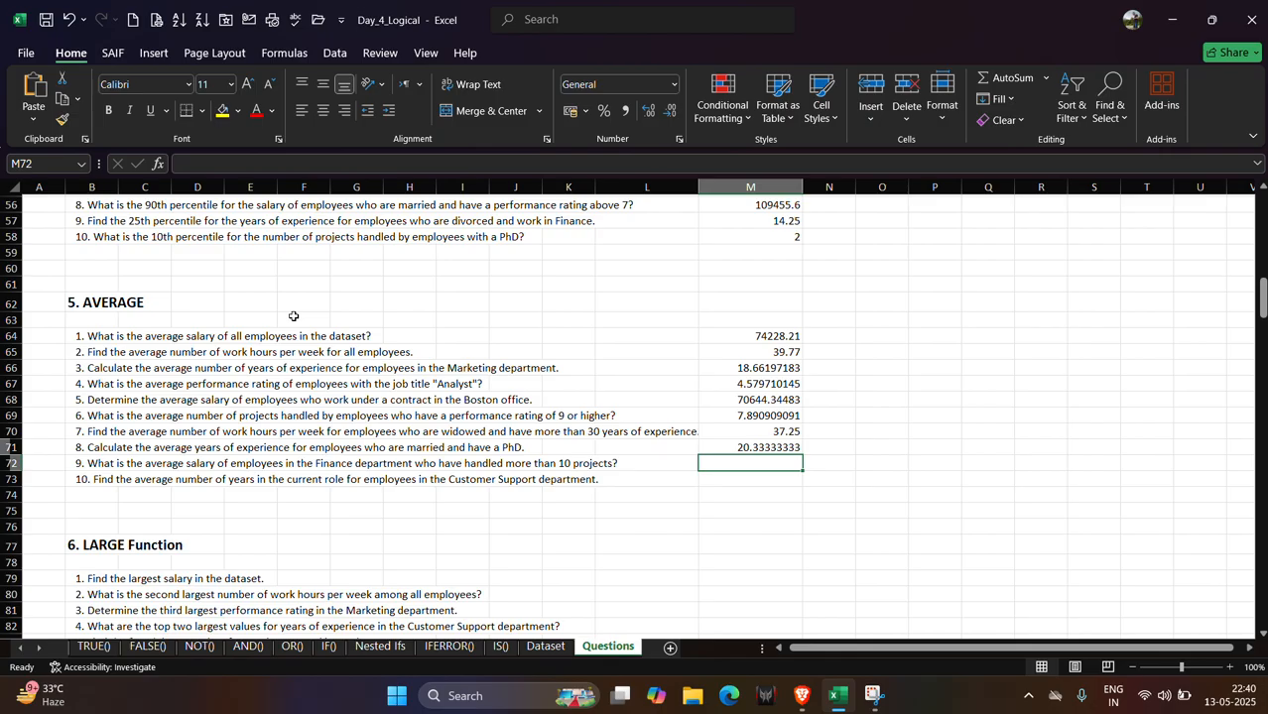
Start an AVERAGEIFS formula in M72 with the Dataset salary column J2:J501 as average range.
{"action": "type", "text": "=ave"}
{"action": "key", "text": "Down"}
{"action": "key", "text": "Down"}
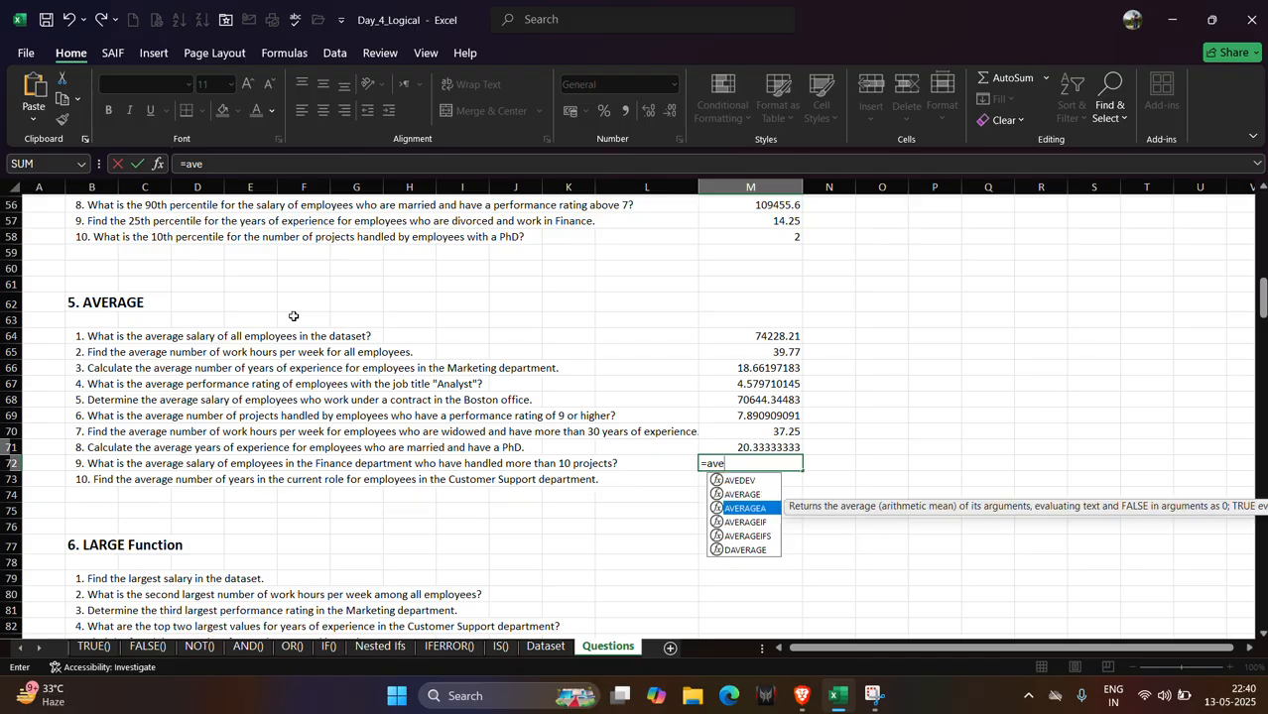
{"action": "key", "text": "Down"}
{"action": "key", "text": "Down"}
{"action": "key", "text": "Tab"}
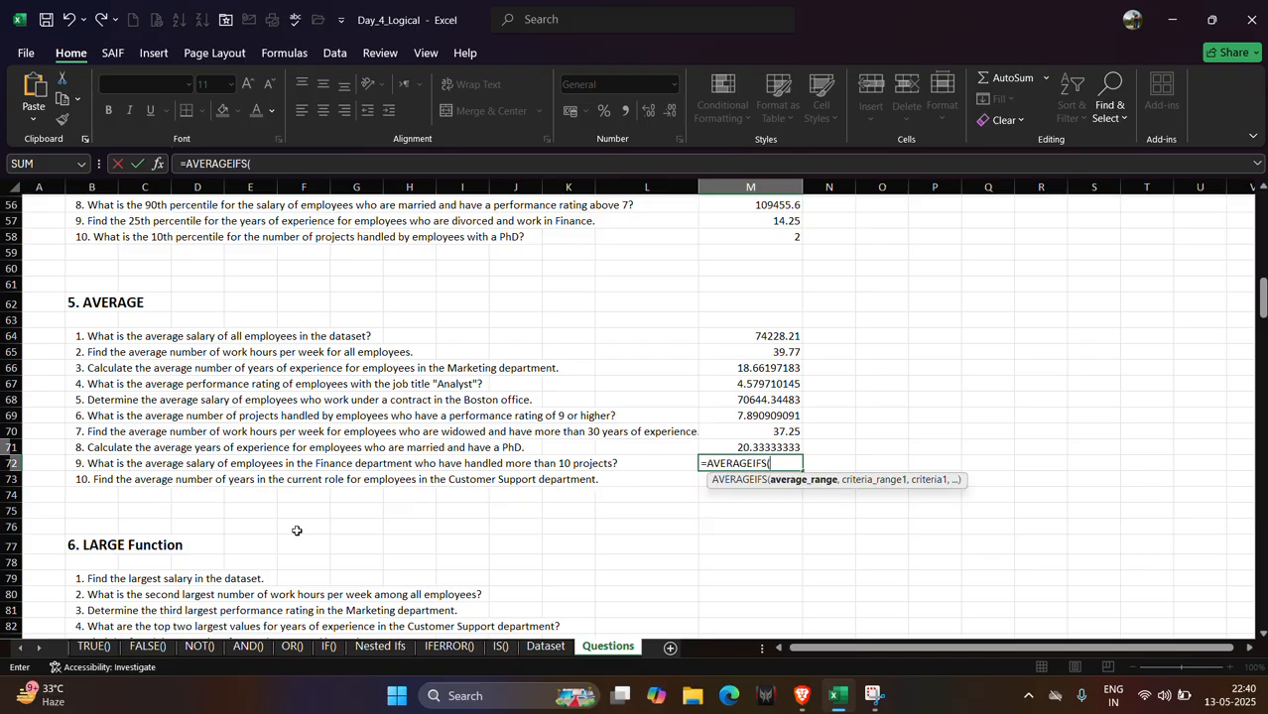
{"action": "left_click", "coordinate": [527, 650]}
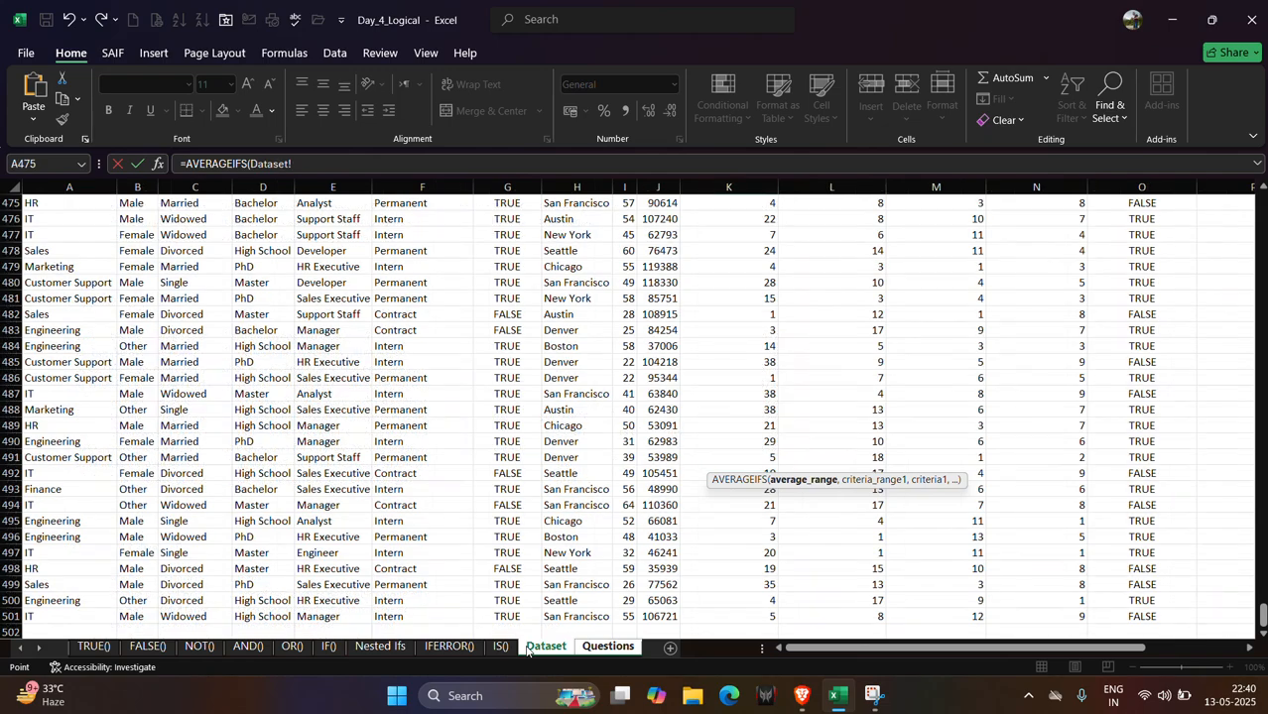
{"action": "left_click_drag", "start_coordinate": [1262, 610], "coordinate": [1262, 205]}
{"action": "left_click", "coordinate": [662, 220]}
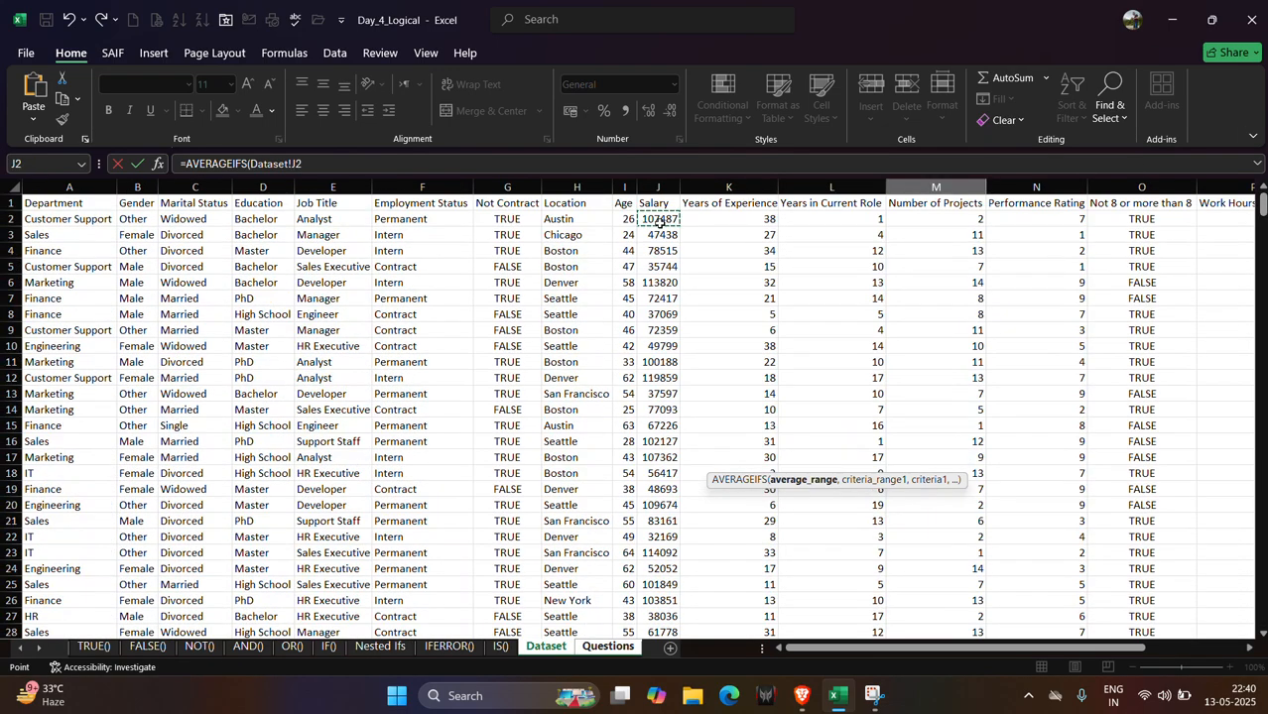
{"action": "key", "text": "ctrl+shift+Down"}
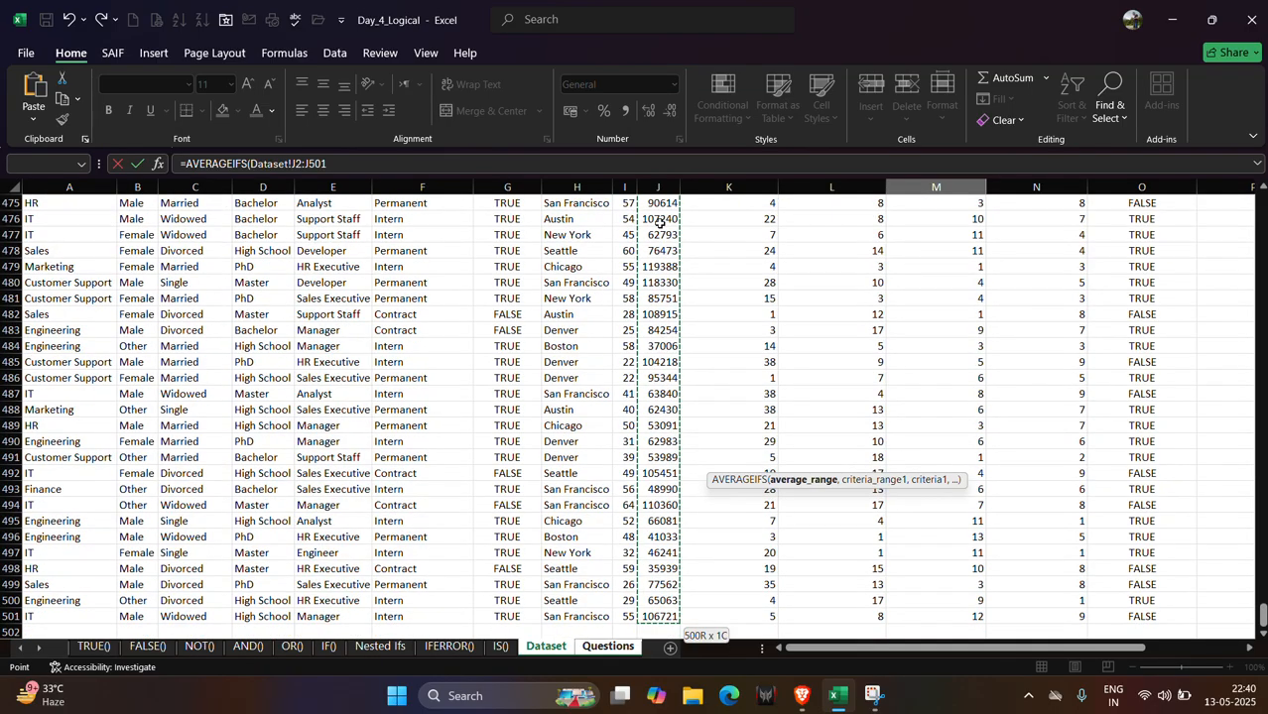
{"action": "type", "text": ","}
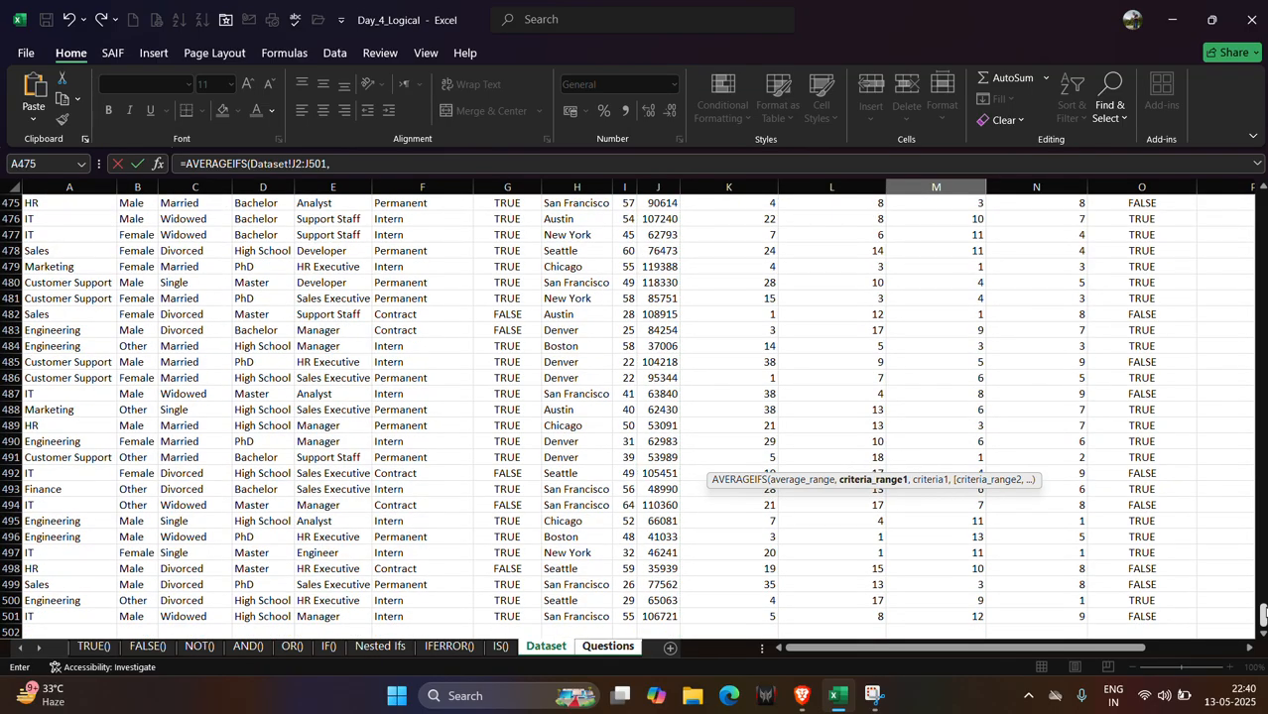
Add the department column A2:A501 as first criteria range with the Finance cell A473 as its criterion.
{"action": "left_click_drag", "start_coordinate": [1262, 613], "coordinate": [1262, 205]}
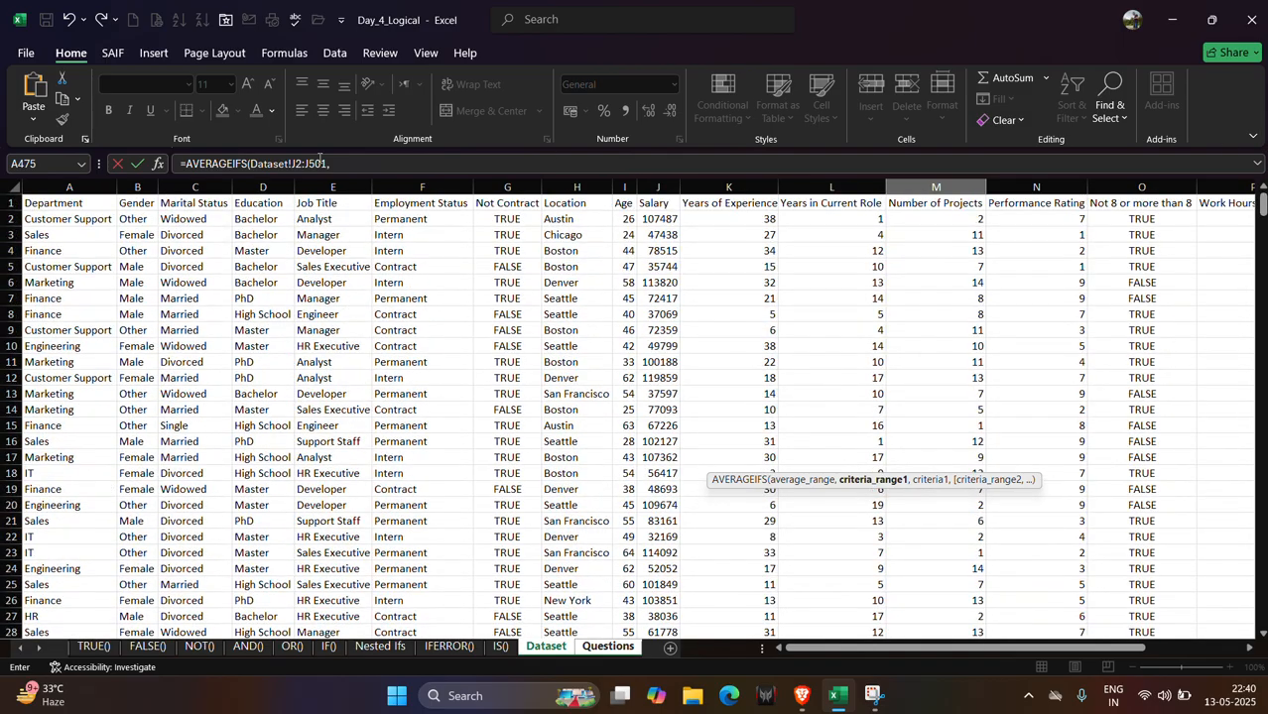
{"action": "scroll", "coordinate": [211, 249], "scroll_direction": "left", "scroll_amount": 3}
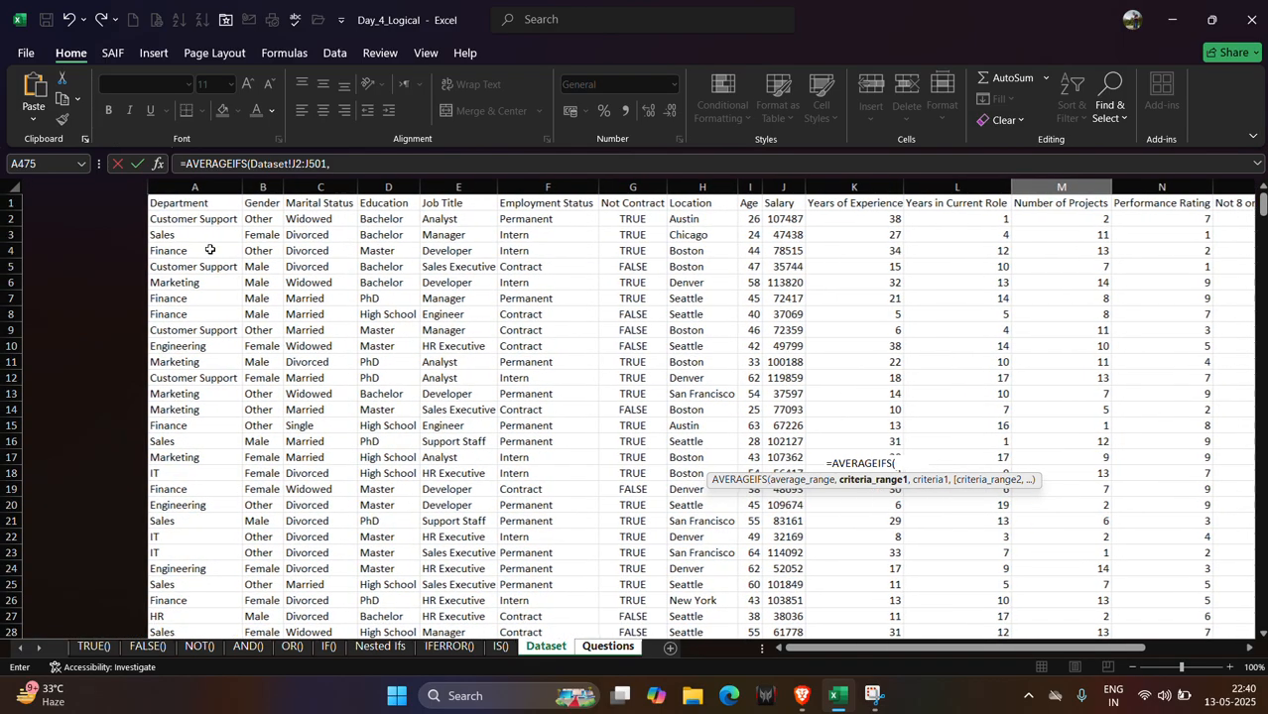
{"action": "left_click", "coordinate": [99, 219]}
{"action": "key", "text": "ctrl+shift+Down"}
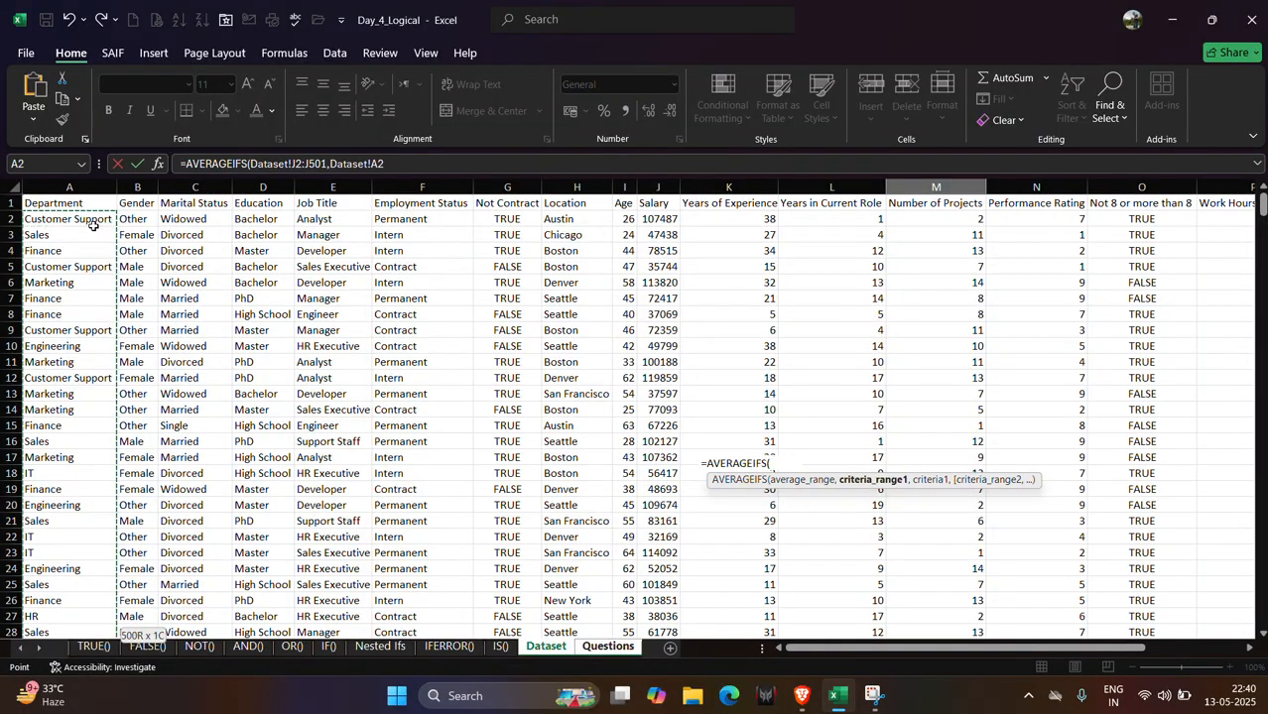
{"action": "type", "text": ","}
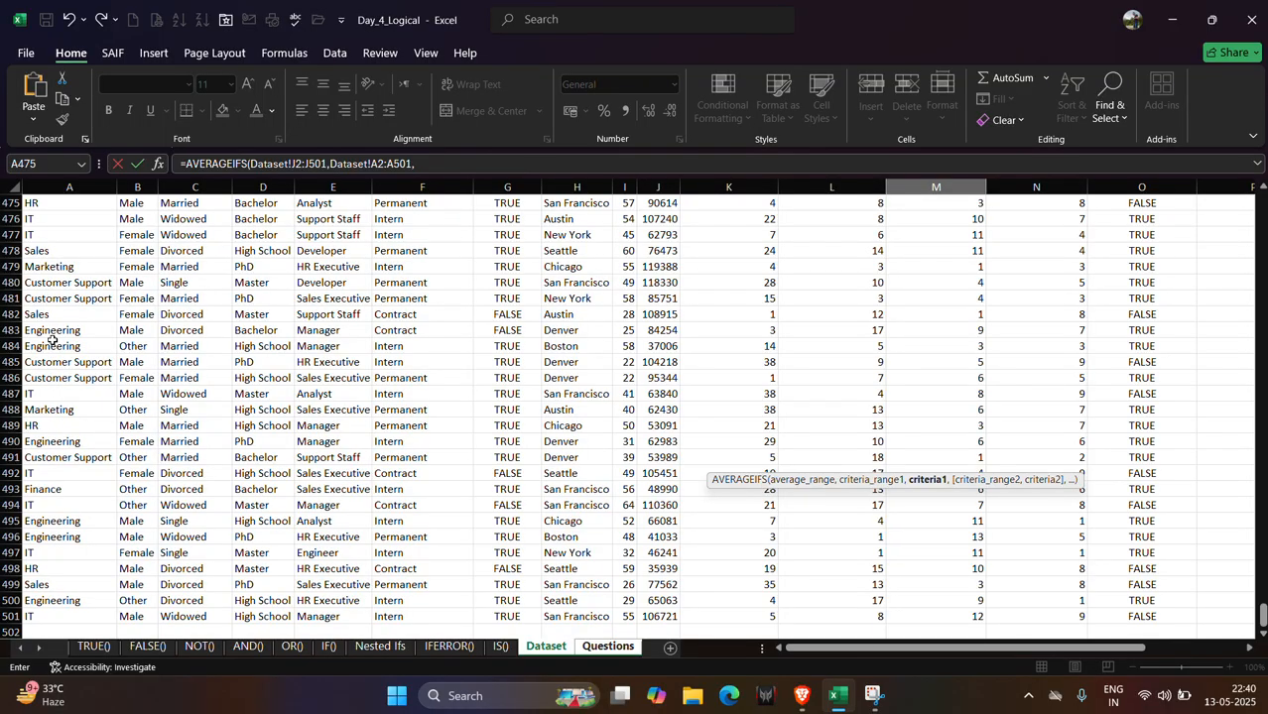
{"action": "scroll", "coordinate": [56, 508], "scroll_direction": "down", "scroll_amount": 1}
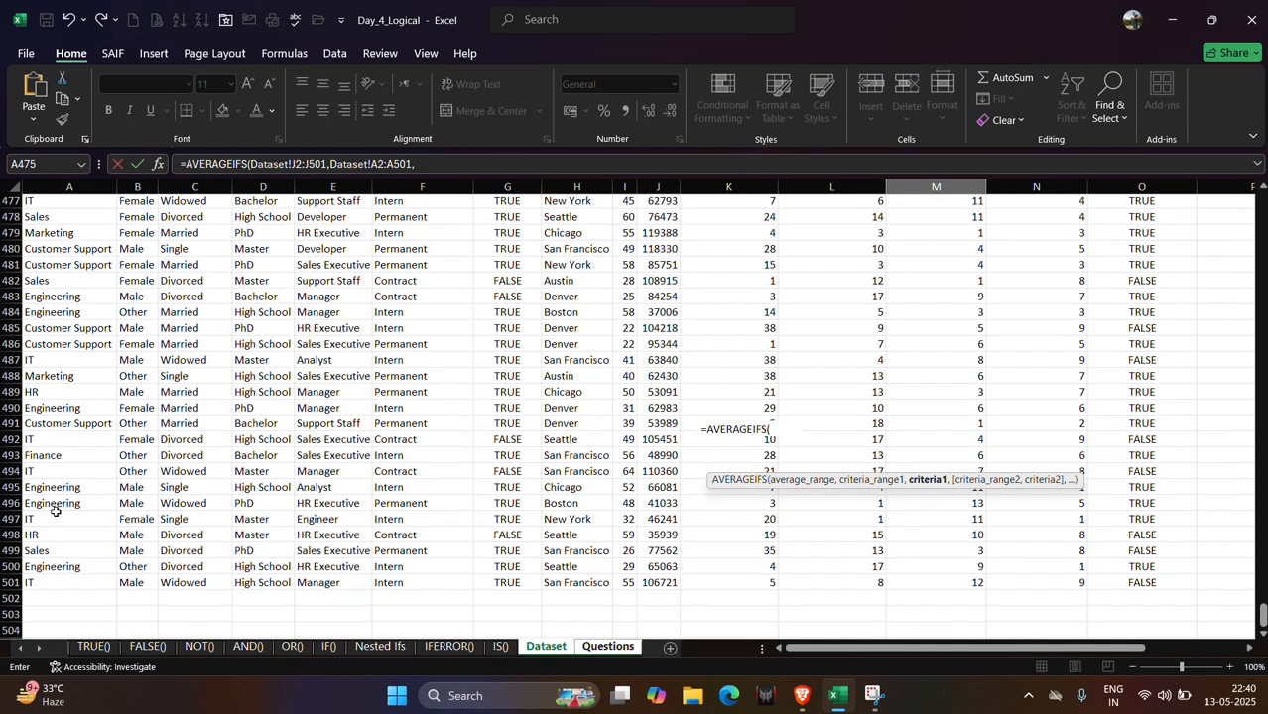
{"action": "scroll", "coordinate": [57, 509], "scroll_direction": "up", "scroll_amount": 2}
{"action": "scroll", "coordinate": [57, 508], "scroll_direction": "up", "scroll_amount": 2}
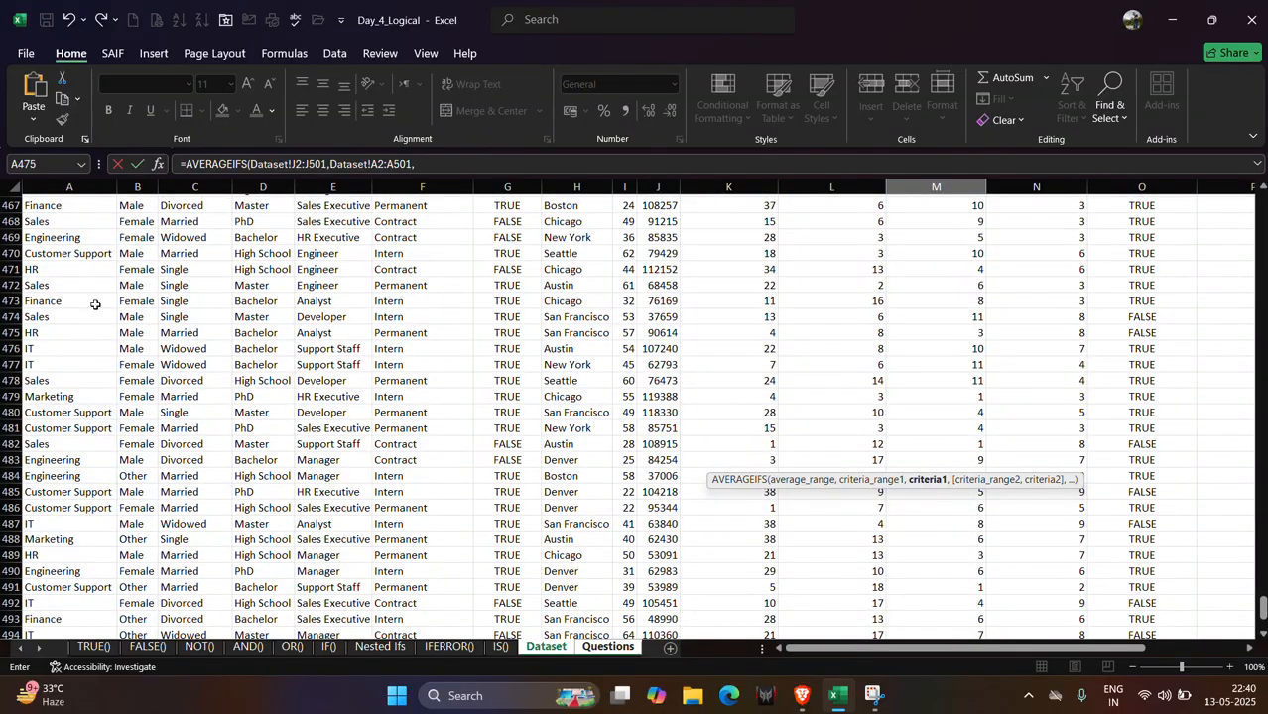
{"action": "left_click", "coordinate": [94, 303]}
{"action": "type", "text": ","}
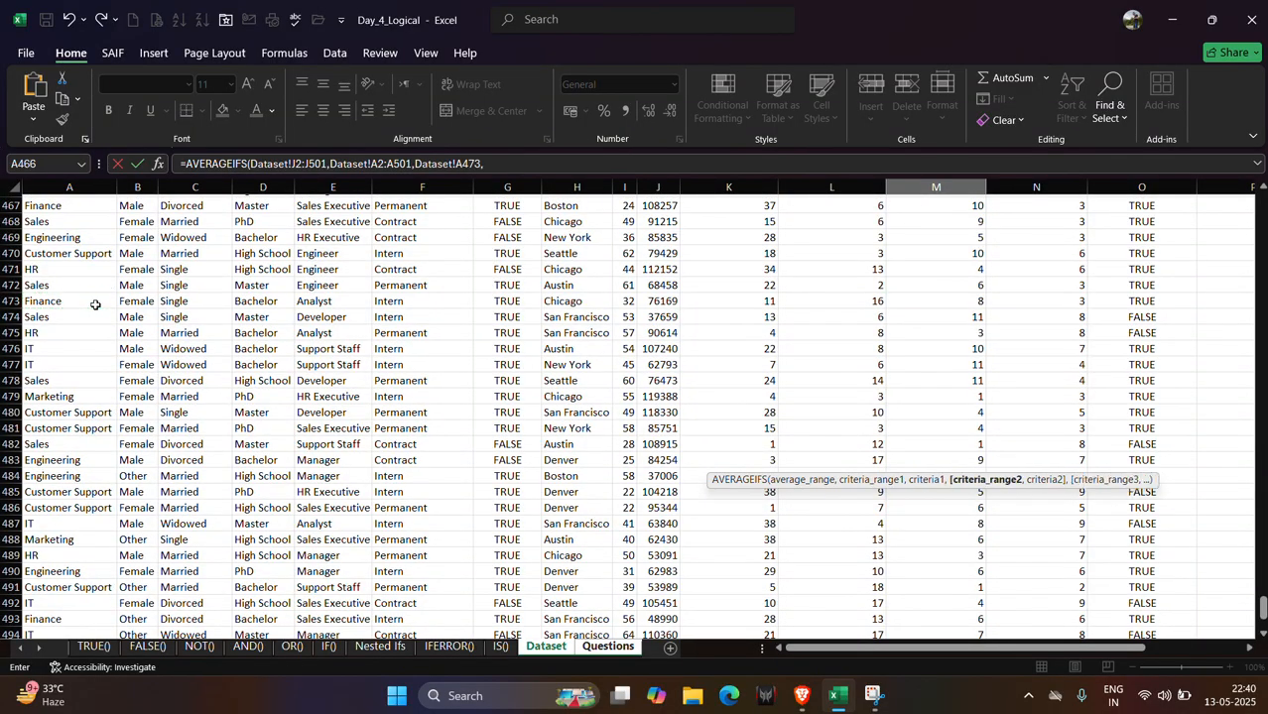
Add the number of projects column M2:M501 as second criteria range with criterion ">10" and enter the formula.
{"action": "left_click", "coordinate": [607, 646]}
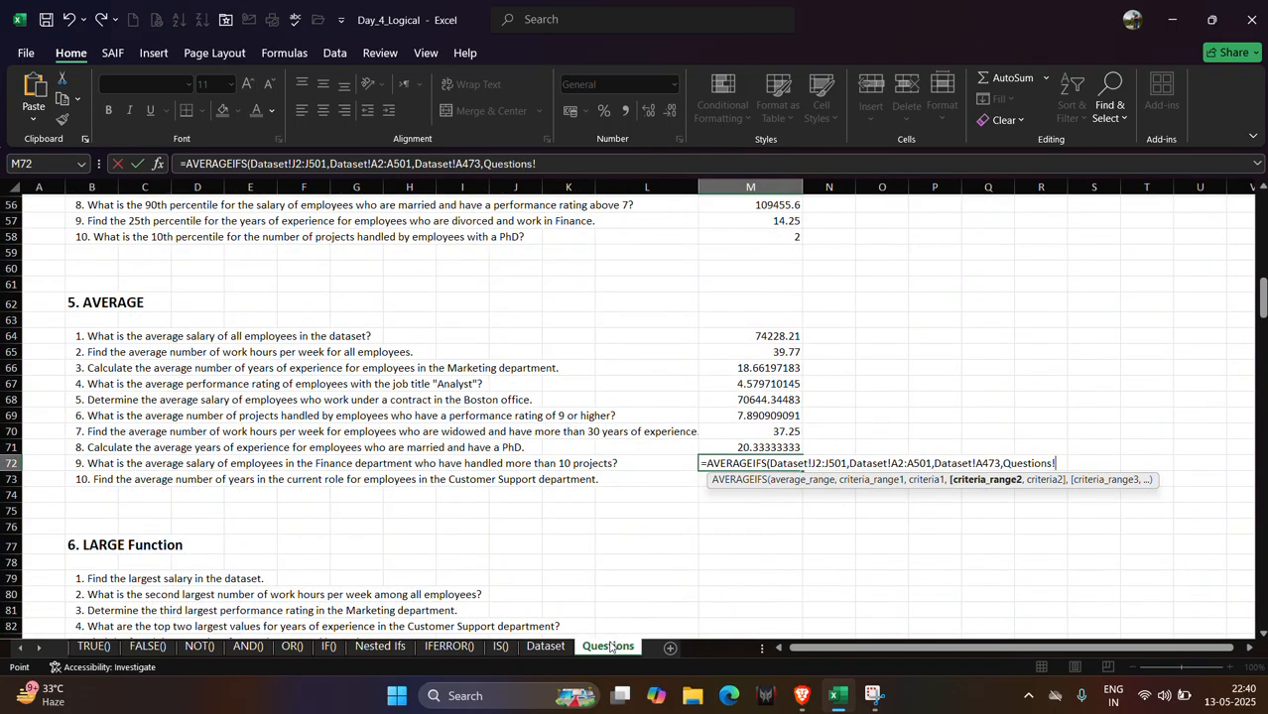
{"action": "left_click", "coordinate": [544, 646]}
{"action": "left_click_drag", "start_coordinate": [1260, 618], "coordinate": [1263, 203]}
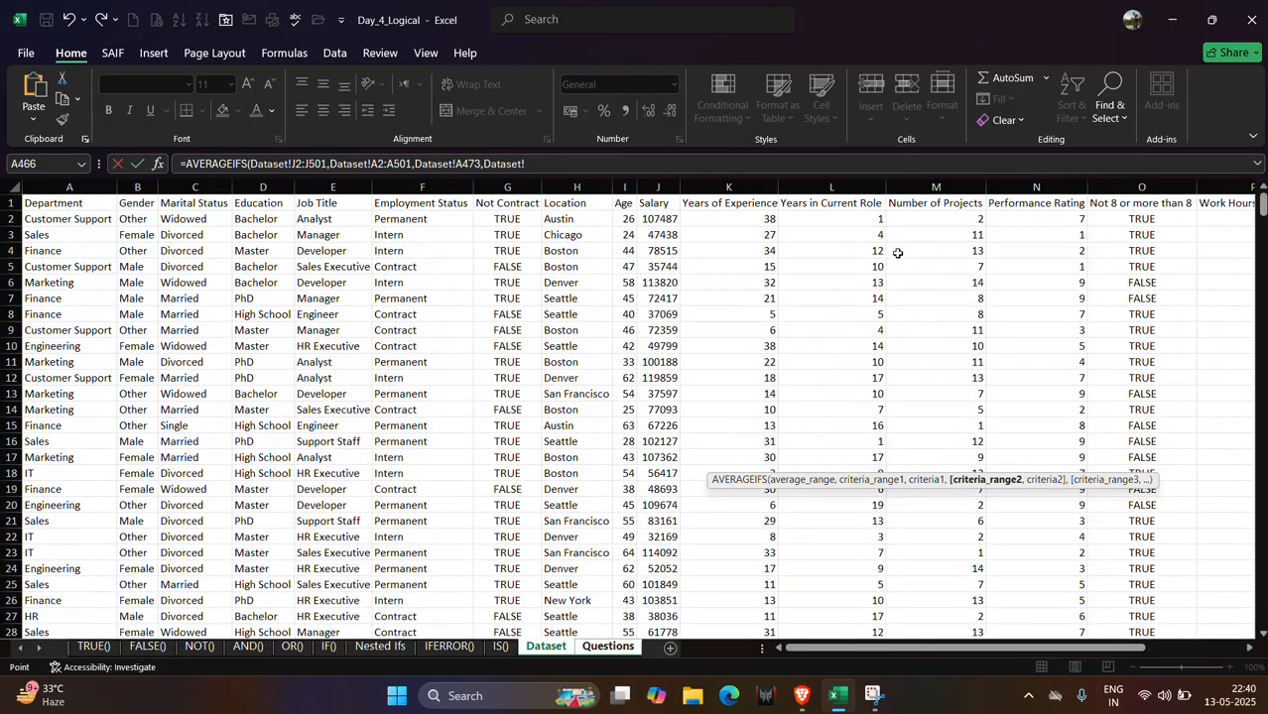
{"action": "left_click", "coordinate": [952, 218]}
{"action": "key", "text": "ctrl+shift+Down"}
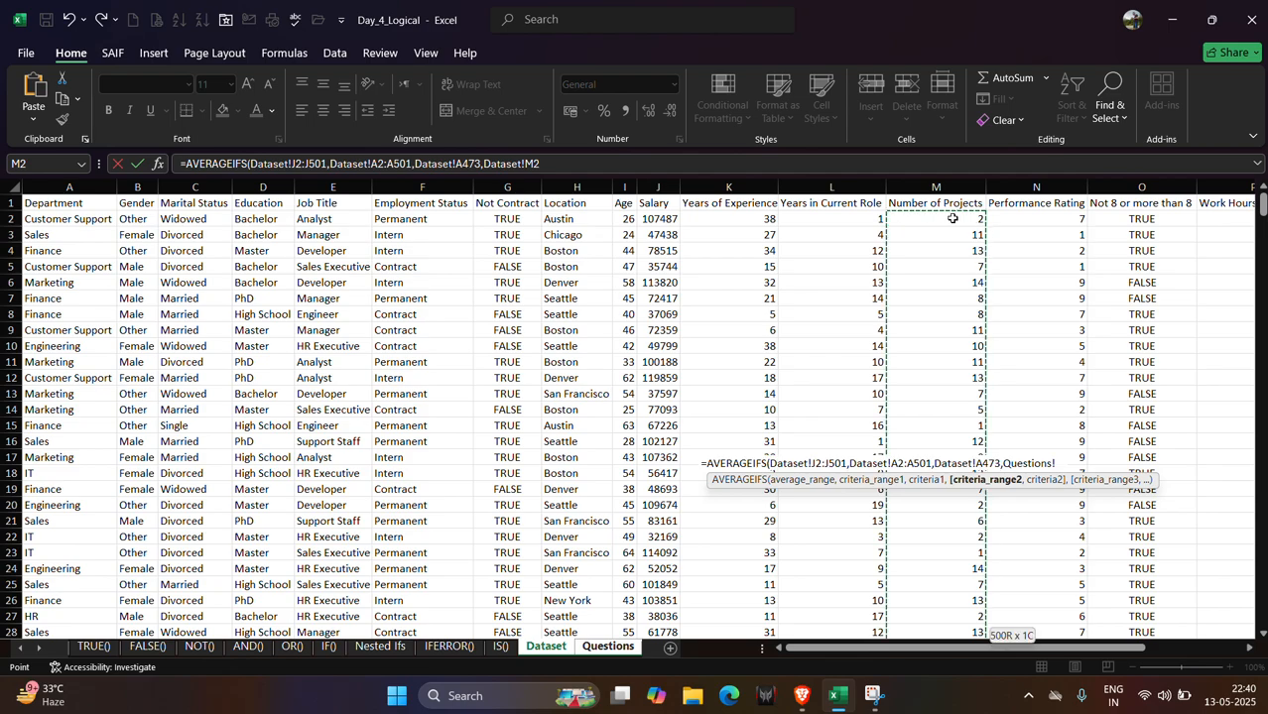
{"action": "type", "text": ",\">10"}
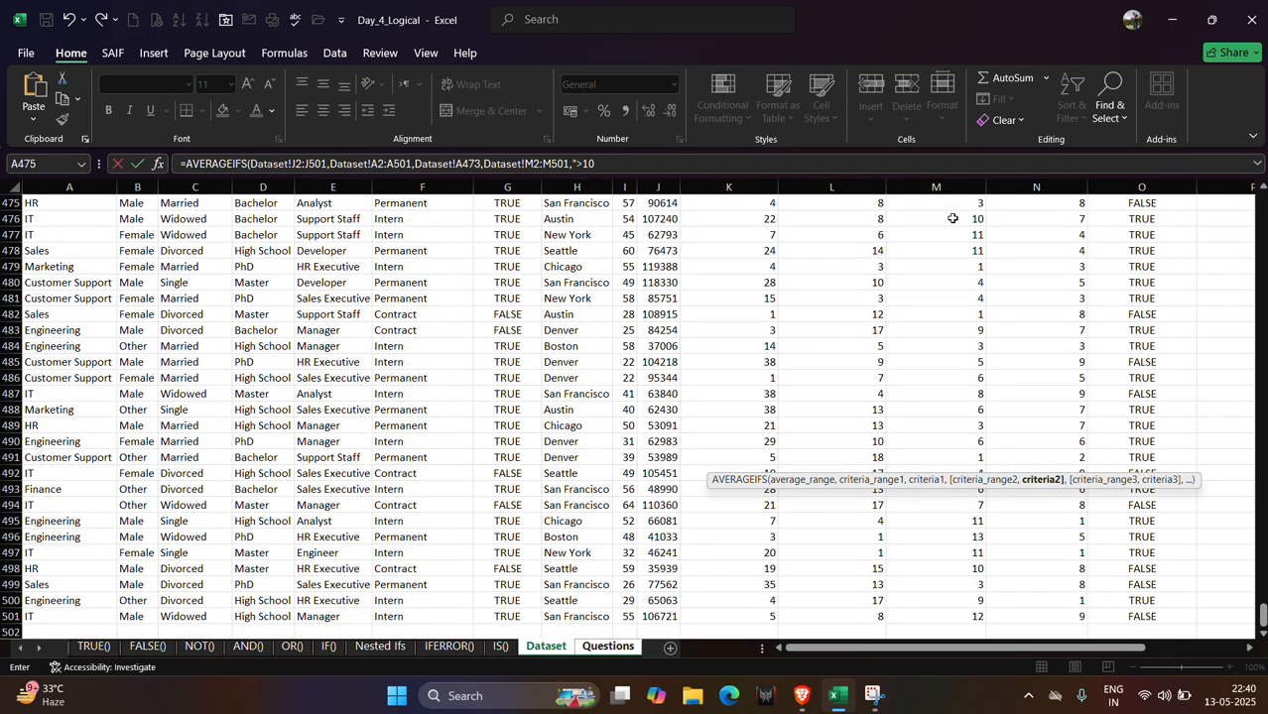
{"action": "key", "text": "Return"}
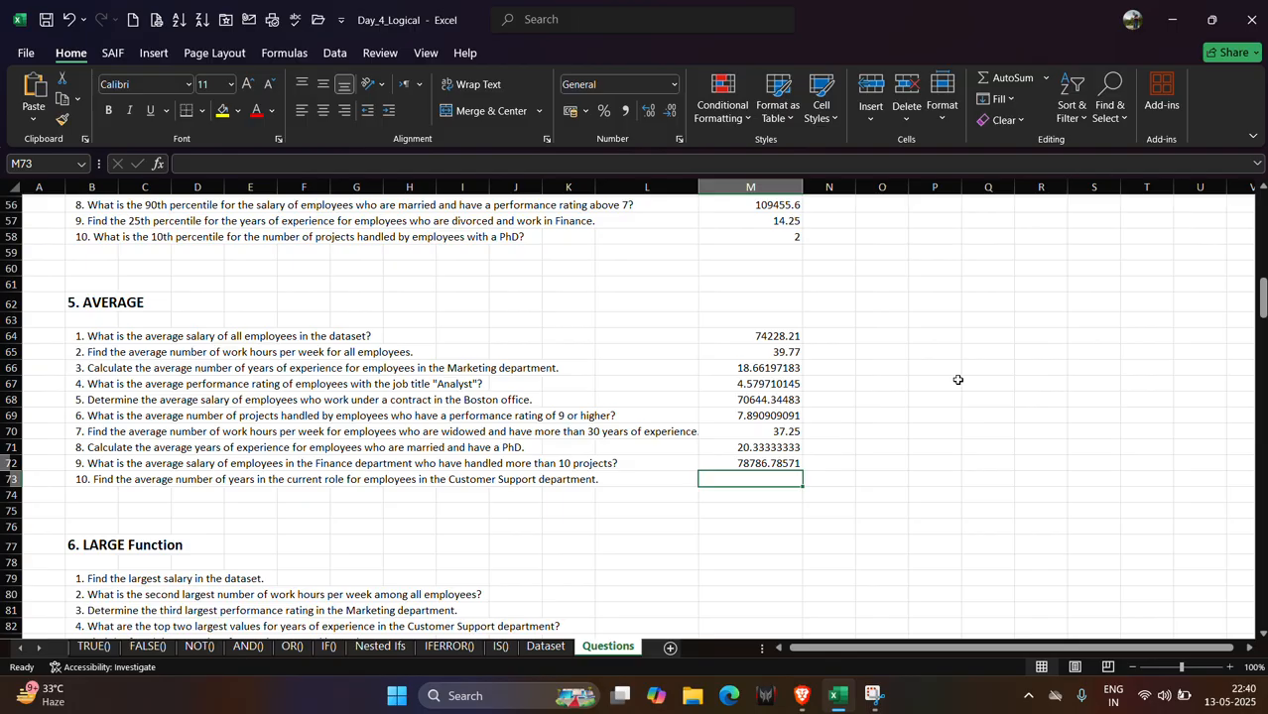
Start an AVERAGEIF formula in M73 with department range A2:A501 and the Customer Support cell A480 as criterion.
{"action": "type", "text": "=ave"}
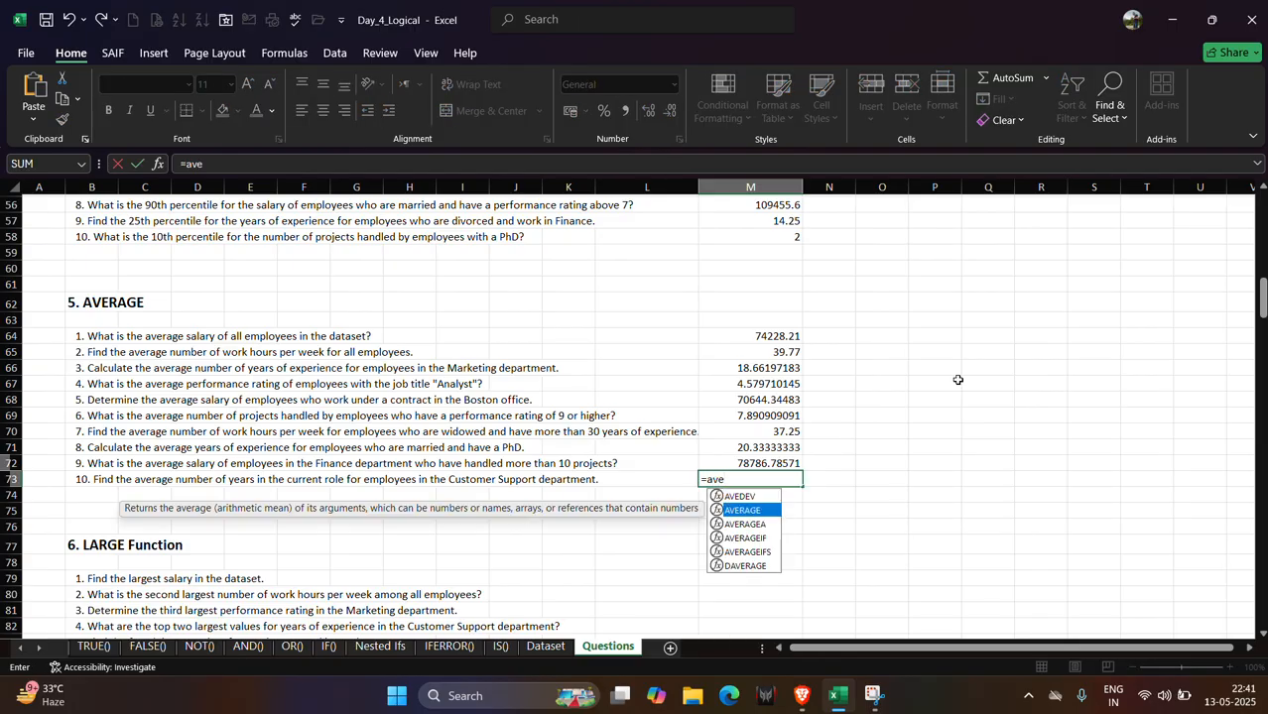
{"action": "key", "text": "Down"}
{"action": "key", "text": "Down"}
{"action": "key", "text": "Tab"}
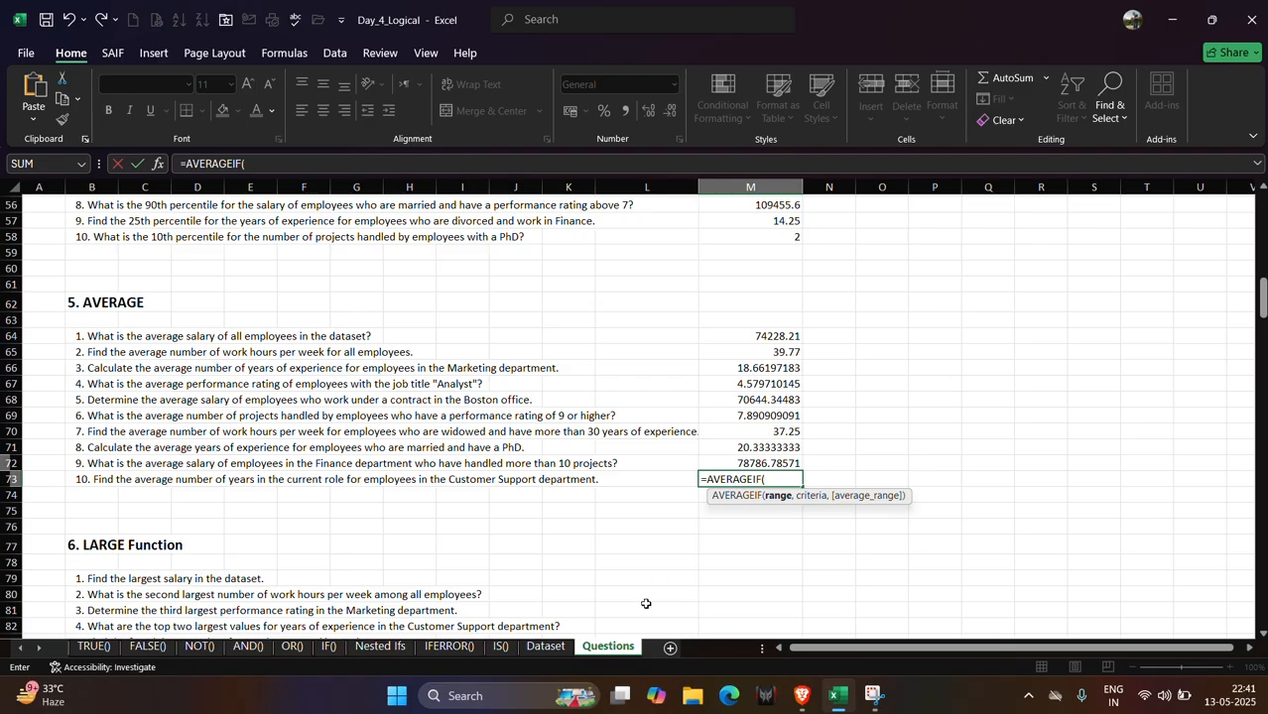
{"action": "left_click", "coordinate": [545, 646]}
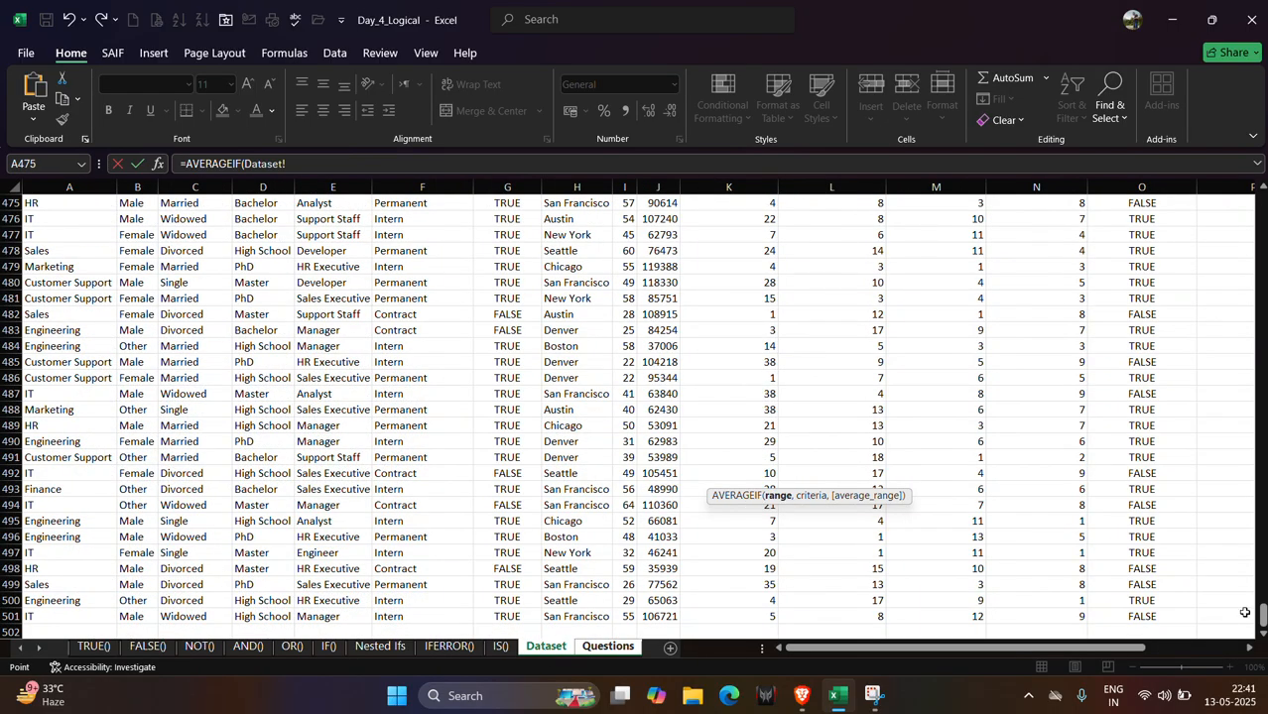
{"action": "left_click_drag", "start_coordinate": [1261, 617], "coordinate": [1262, 194]}
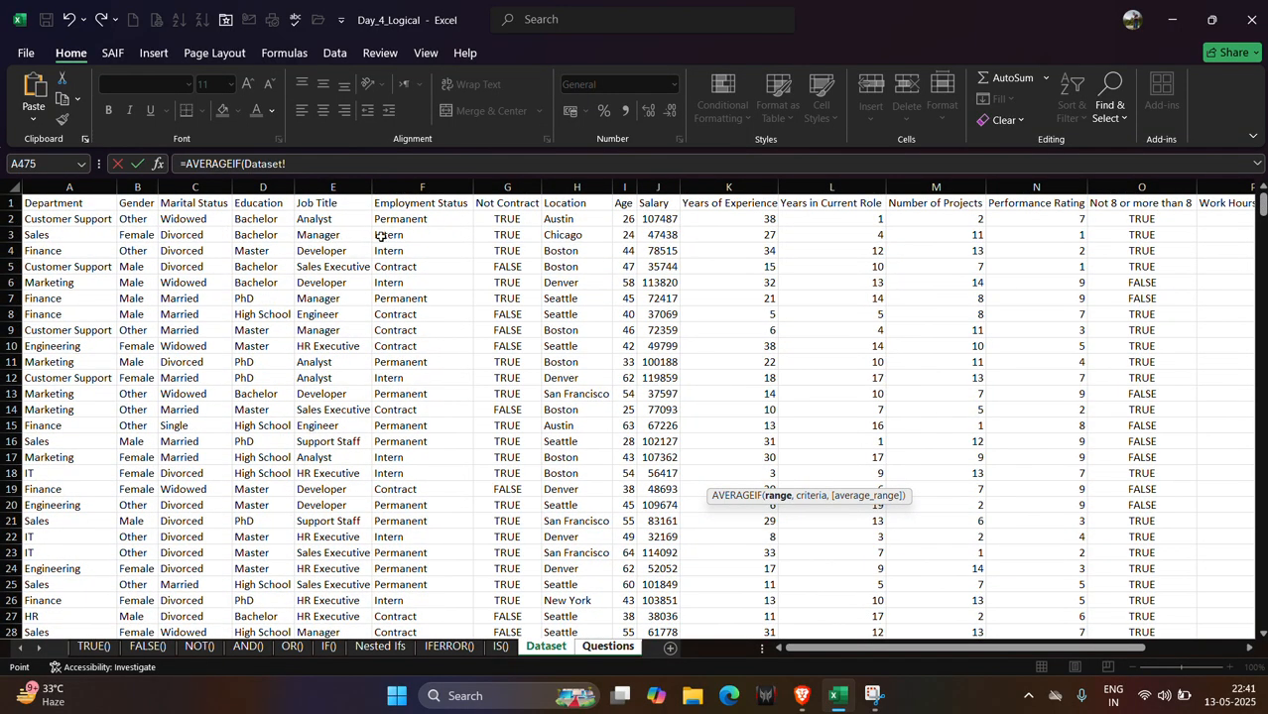
{"action": "left_click", "coordinate": [104, 219]}
{"action": "key", "text": "ctrl+shift+Down"}
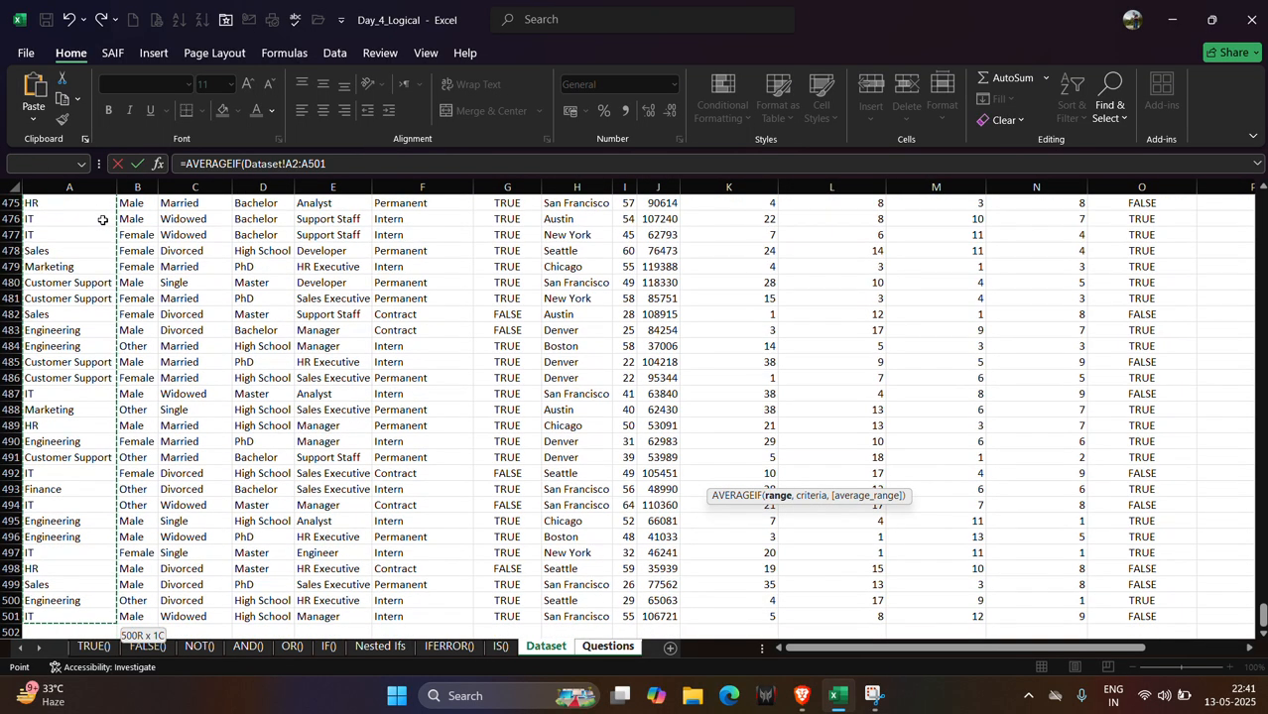
{"action": "type", "text": ","}
{"action": "left_click", "coordinate": [77, 284]}
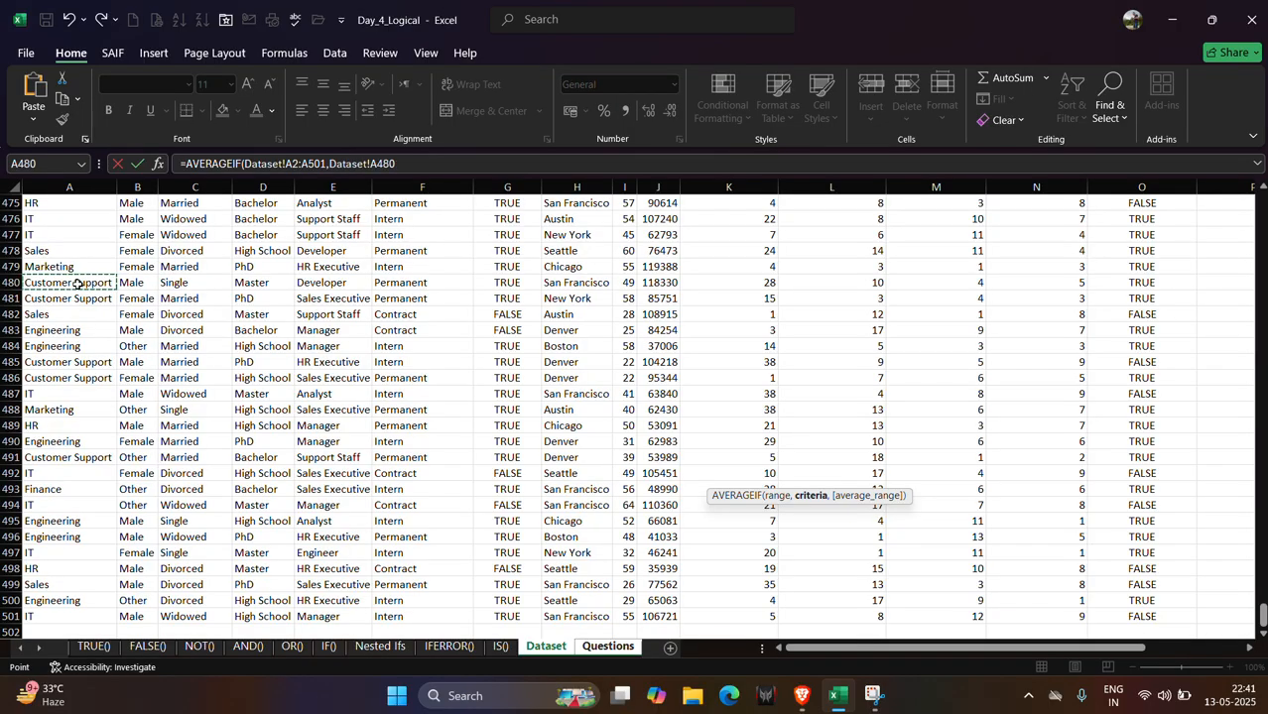
{"action": "type", "text": ","}
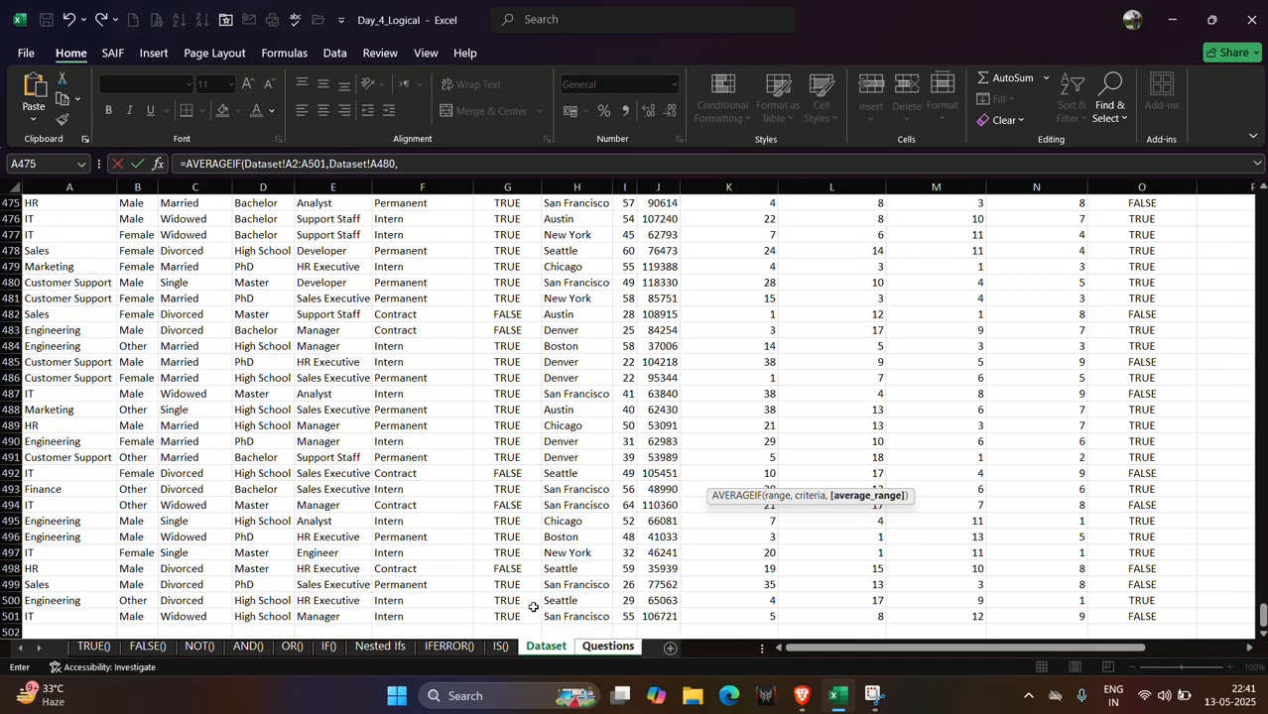
Set the average range to the years in current role column L2:L501 and enter the formula.
{"action": "left_click", "coordinate": [607, 646]}
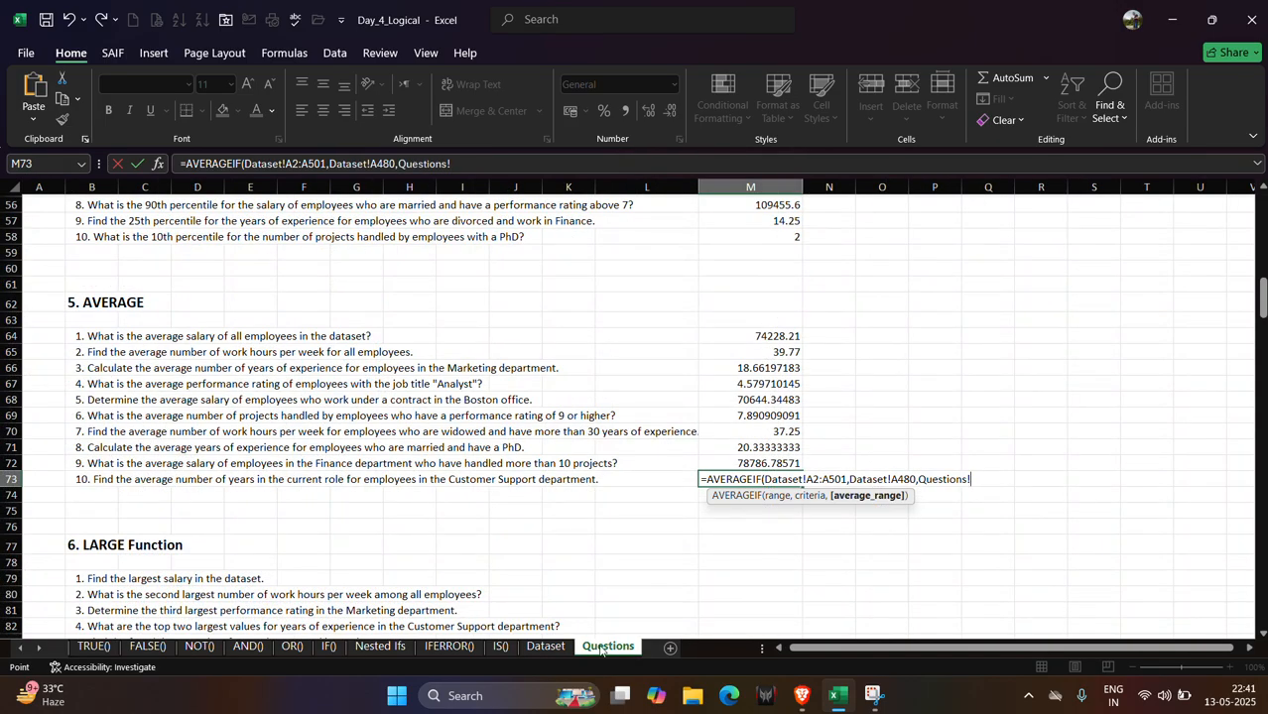
{"action": "left_click", "coordinate": [546, 647]}
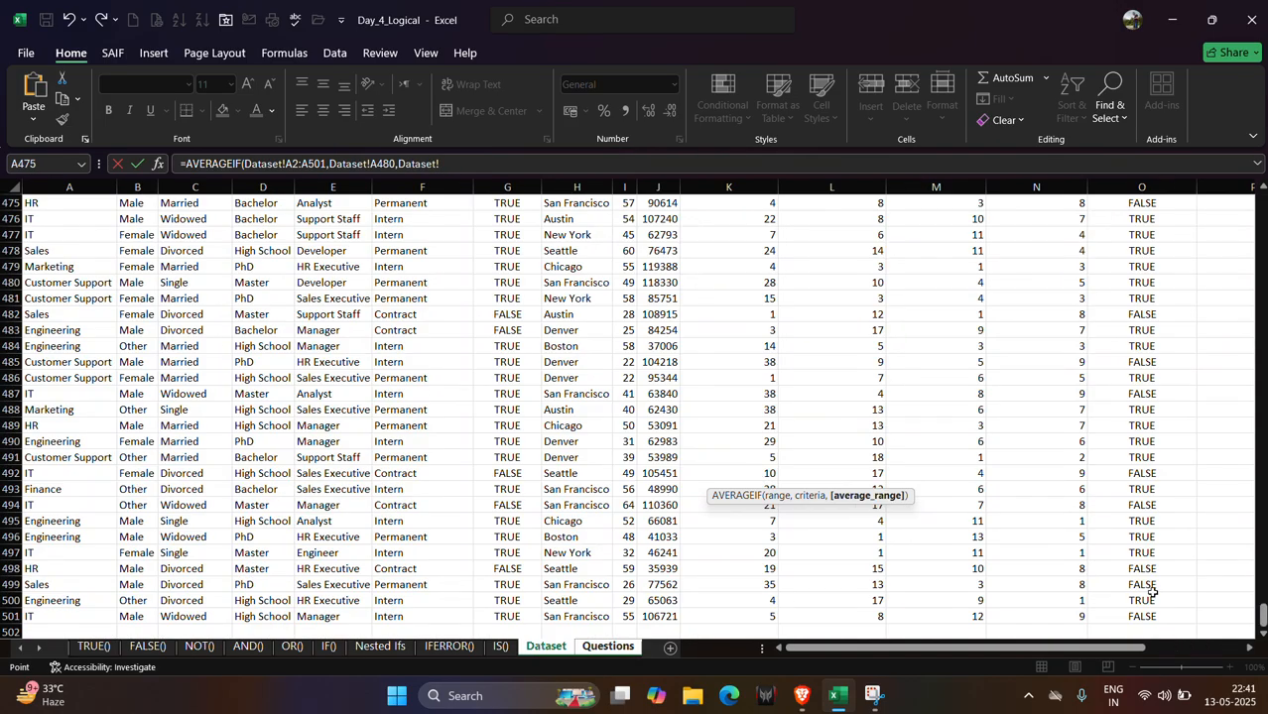
{"action": "left_click_drag", "start_coordinate": [1262, 615], "coordinate": [1261, 190]}
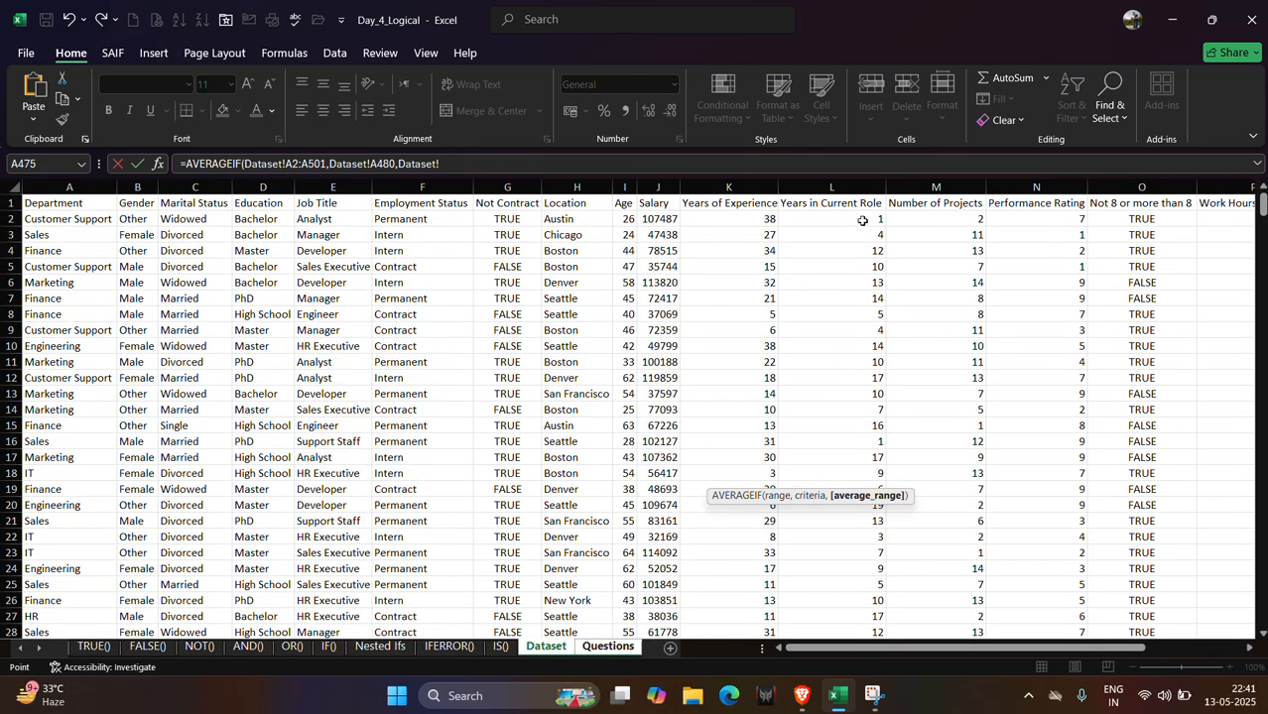
{"action": "left_click", "coordinate": [814, 220]}
{"action": "key", "text": "ctrl+shift+Down"}
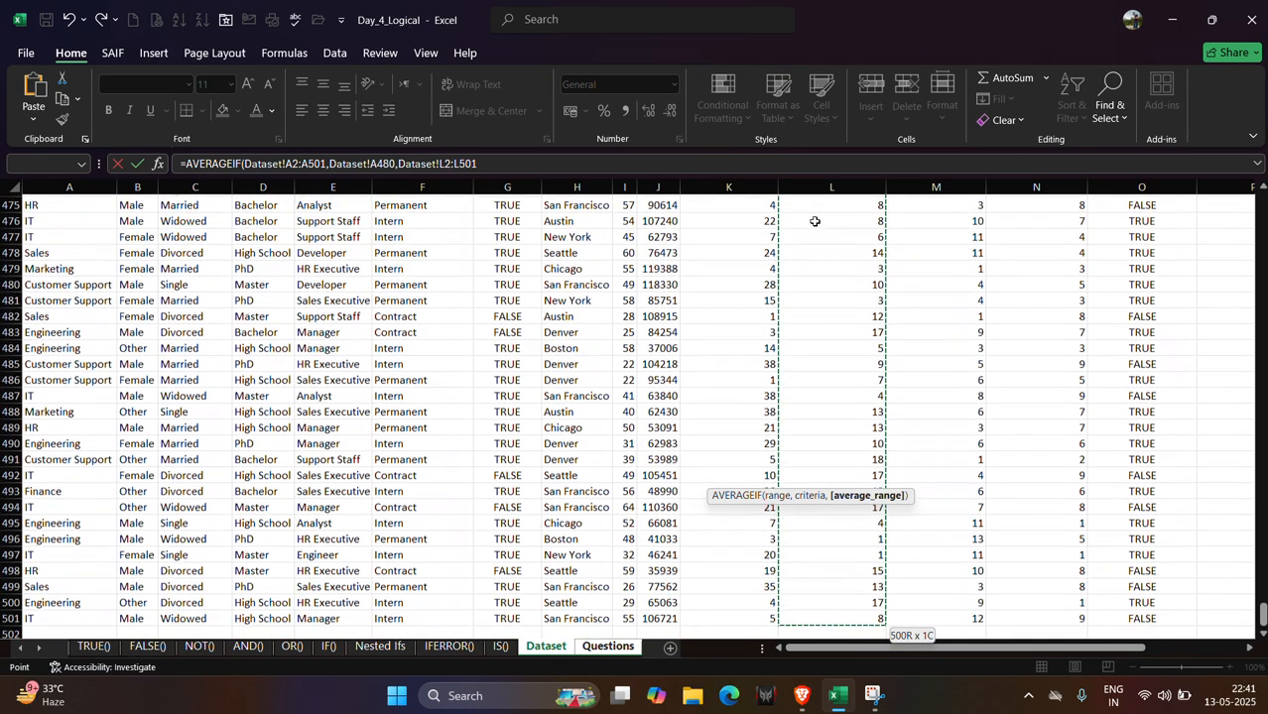
{"action": "key", "text": "Return"}
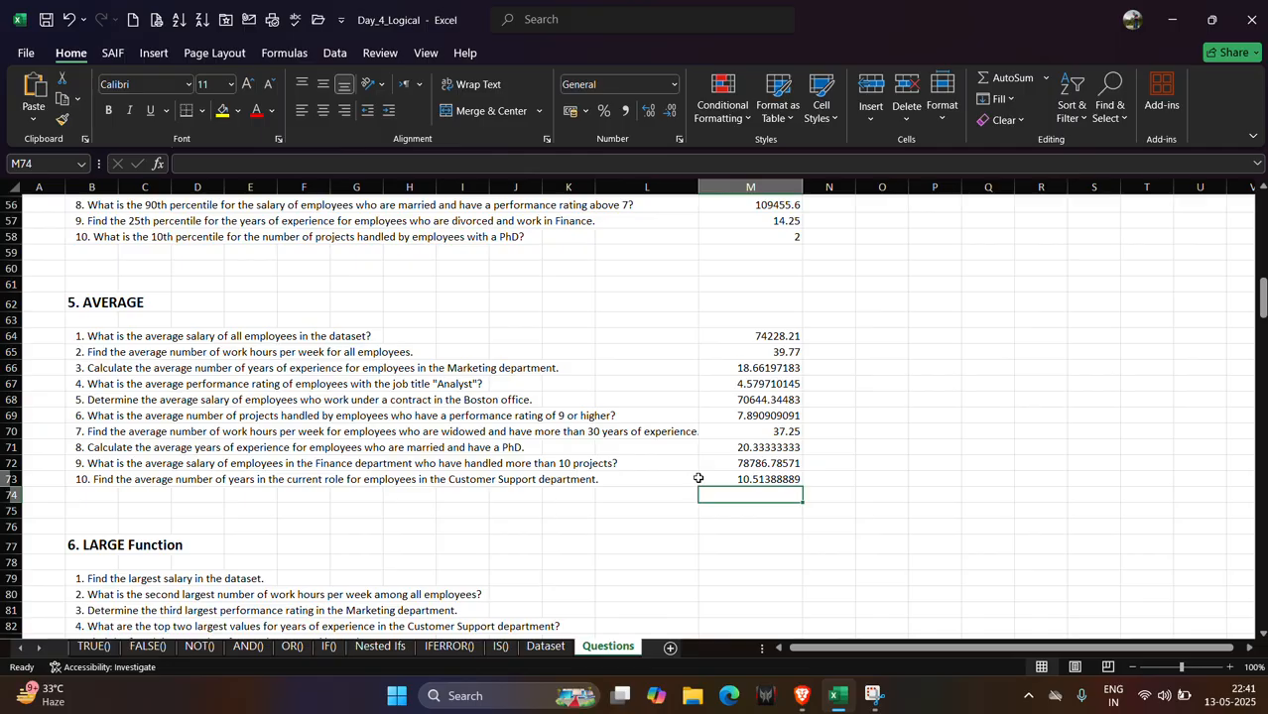
{"action": "scroll", "coordinate": [698, 478], "scroll_direction": "down", "scroll_amount": 3}
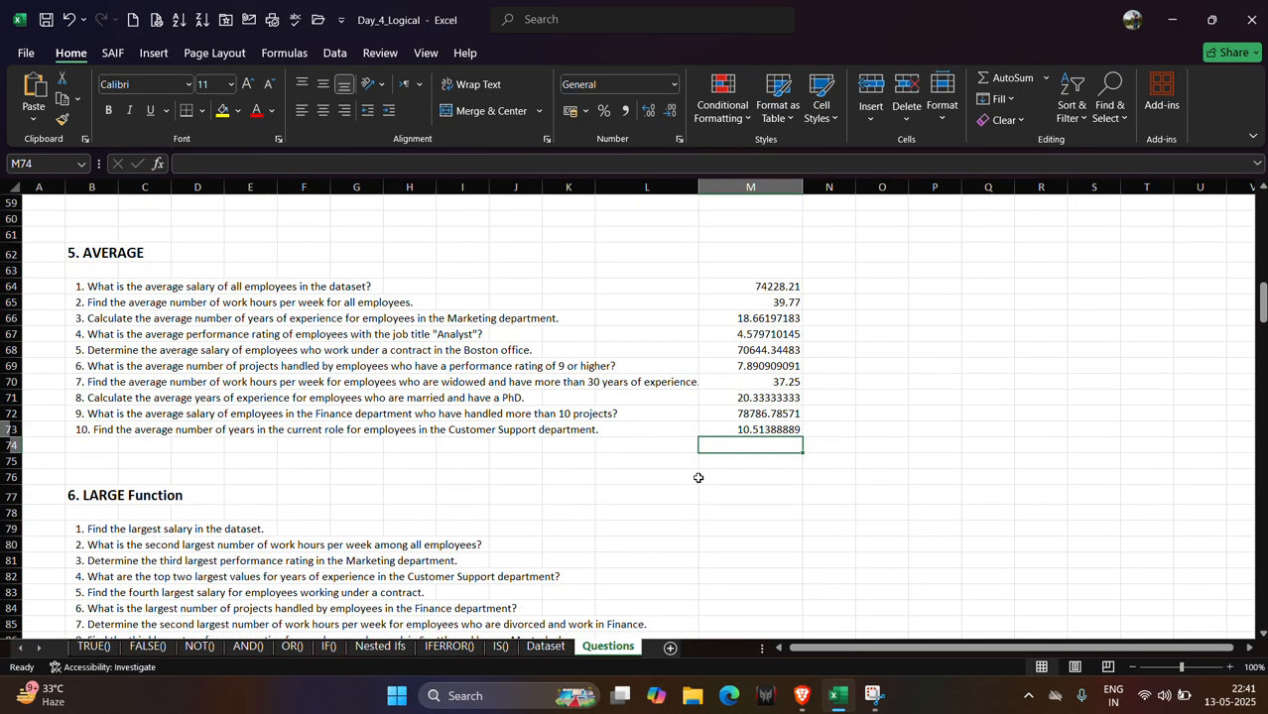
{"action": "scroll", "coordinate": [698, 478], "scroll_direction": "down", "scroll_amount": 1}
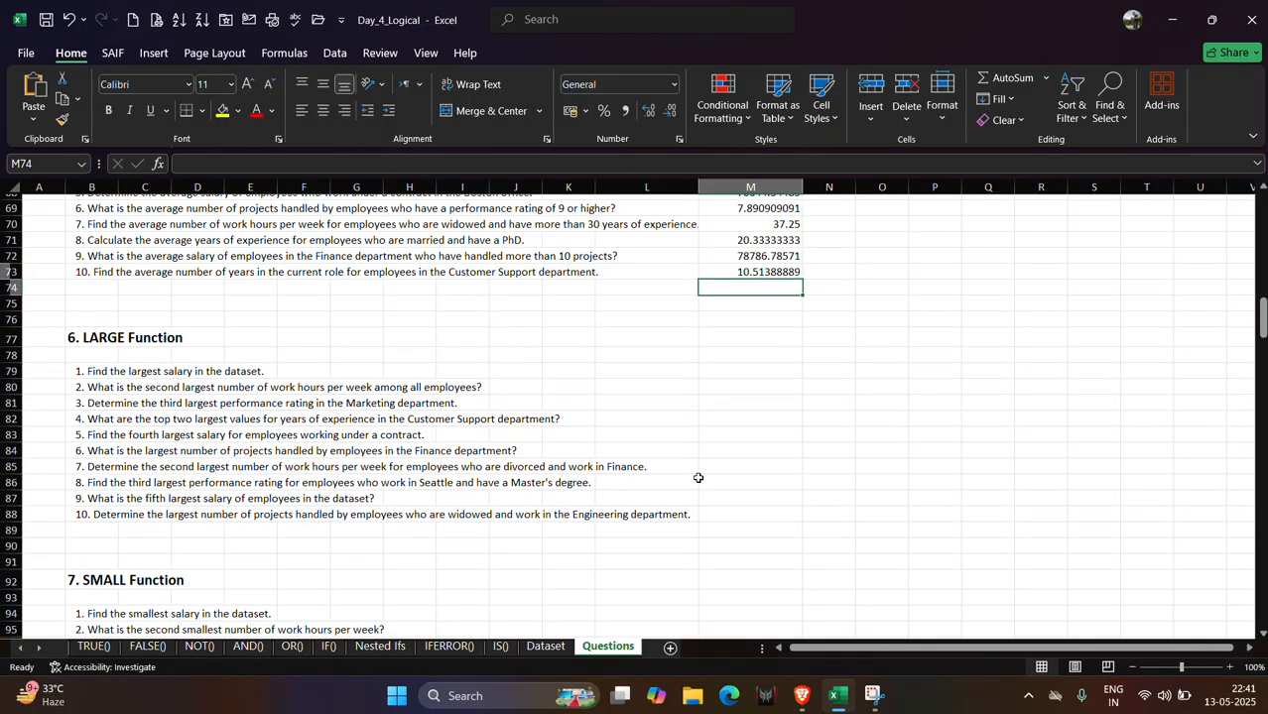
{"action": "scroll", "coordinate": [699, 478], "scroll_direction": "down", "scroll_amount": 6}
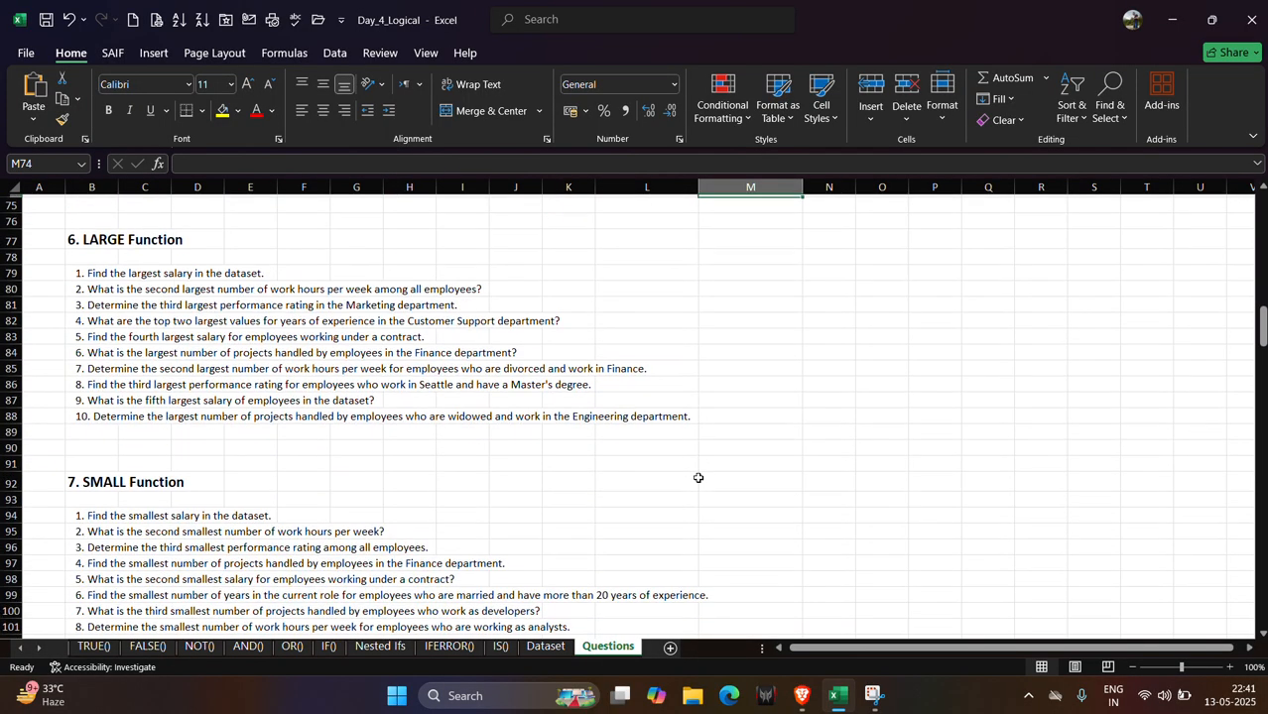
{"action": "scroll", "coordinate": [698, 478], "scroll_direction": "up", "scroll_amount": 6}
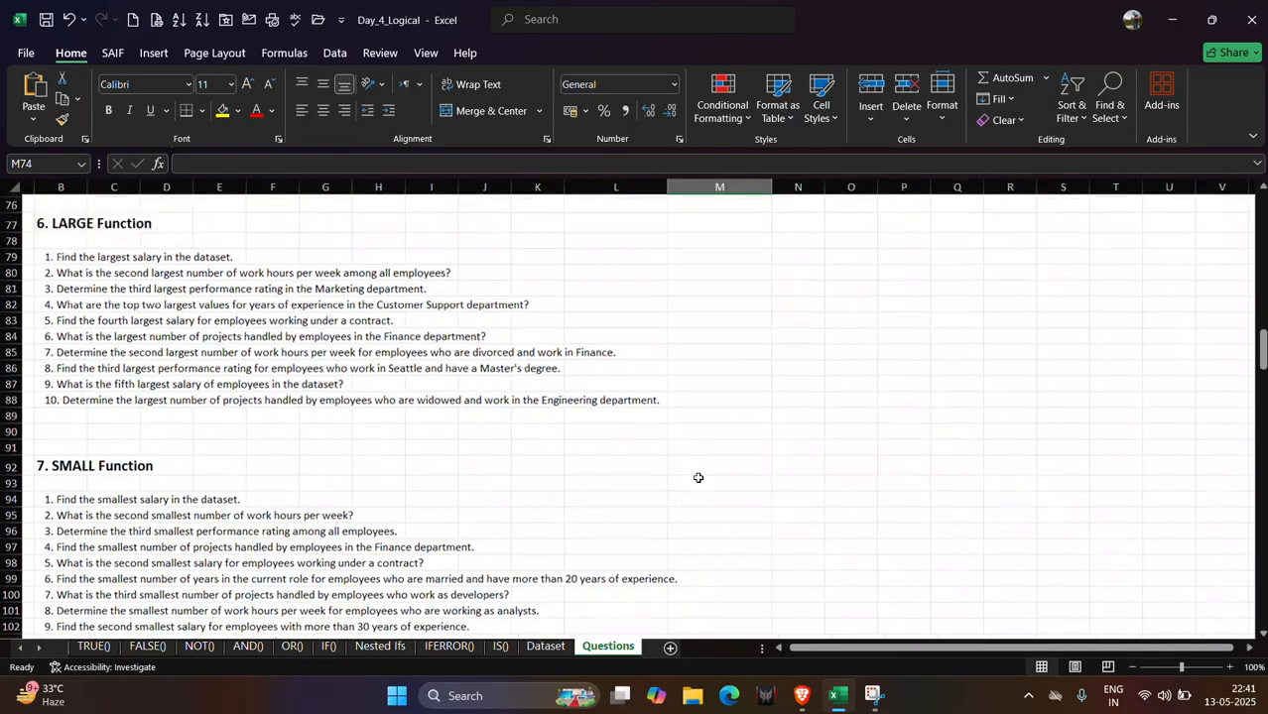
{"action": "scroll", "coordinate": [699, 478], "scroll_direction": "right", "scroll_amount": 1}
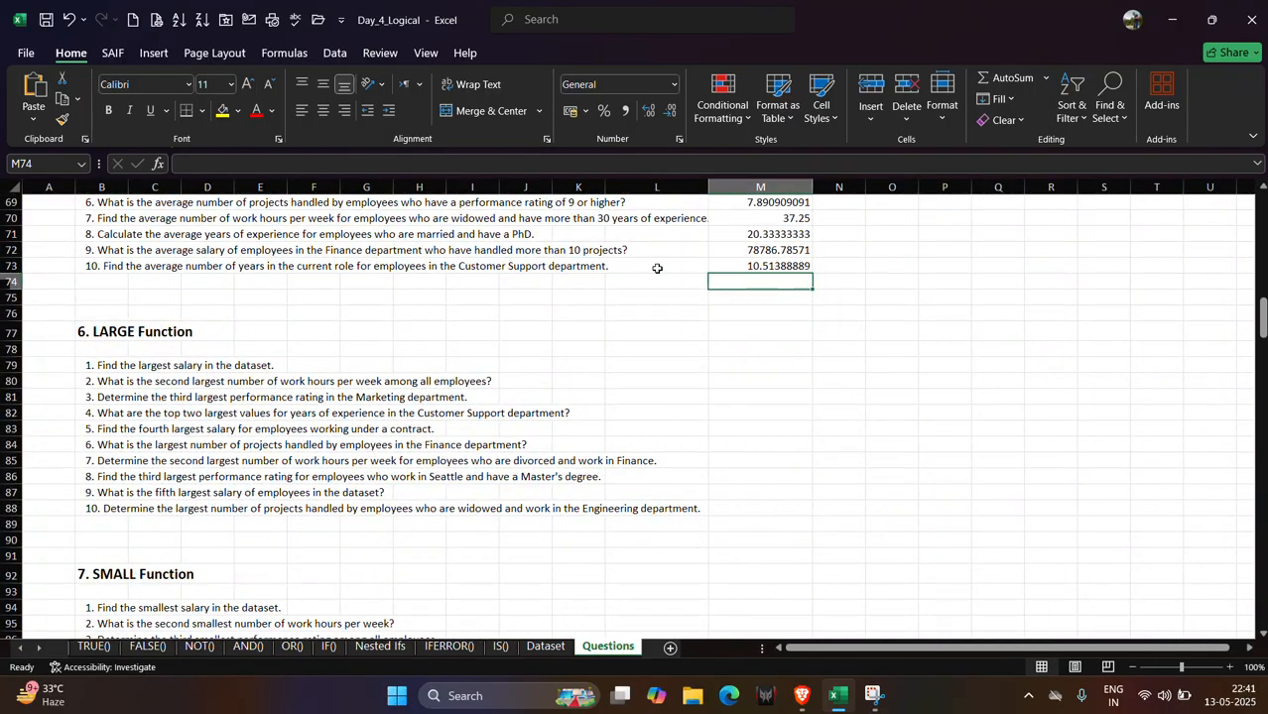